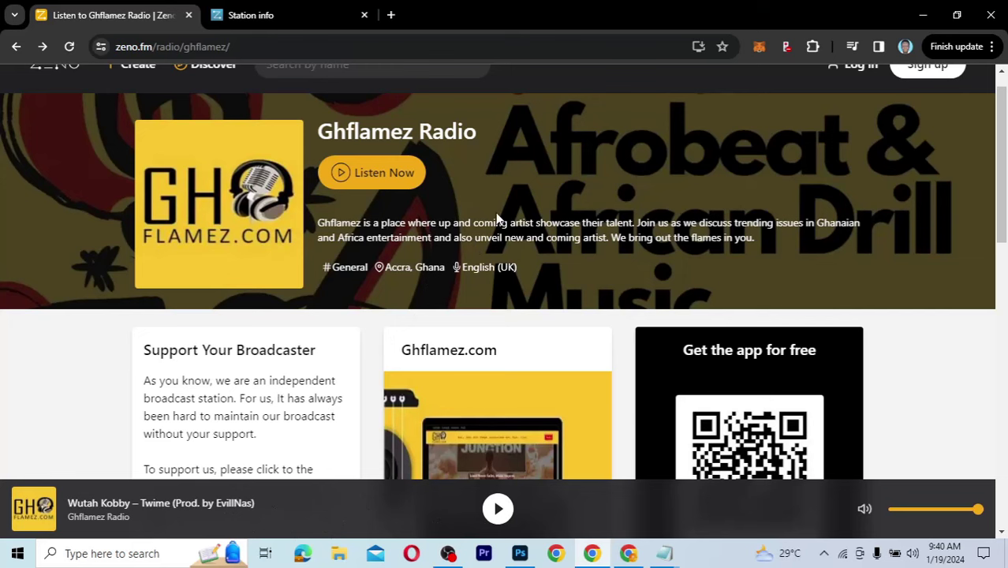
# Step: Scroll the public Ghflamez Radio page, then switch between it and the station dashboard, ending on the dashboard
pyautogui.scroll(1, 1000, 104)
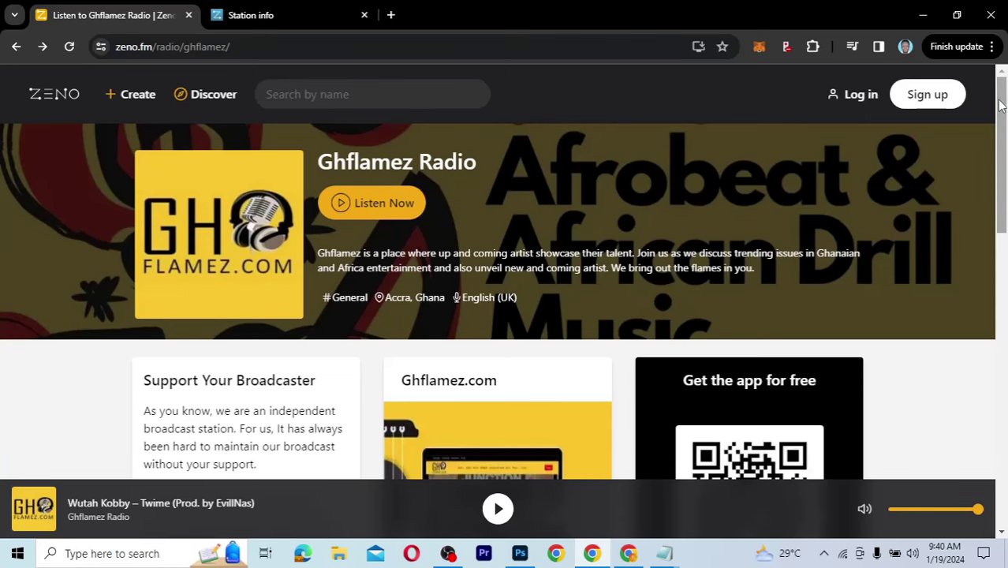
pyautogui.scroll(-2, 1003, 107)
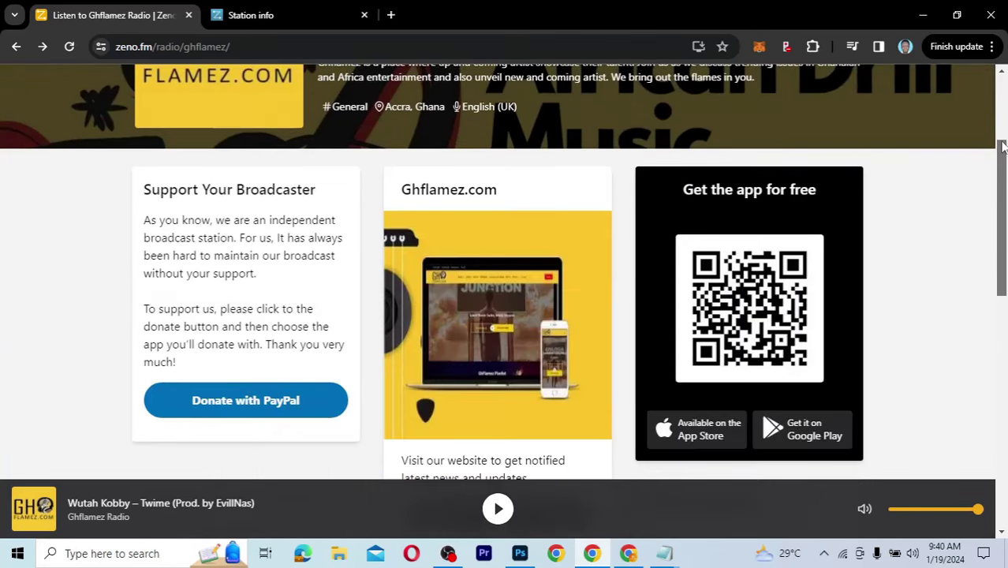
pyautogui.scroll(2, 1003, 102)
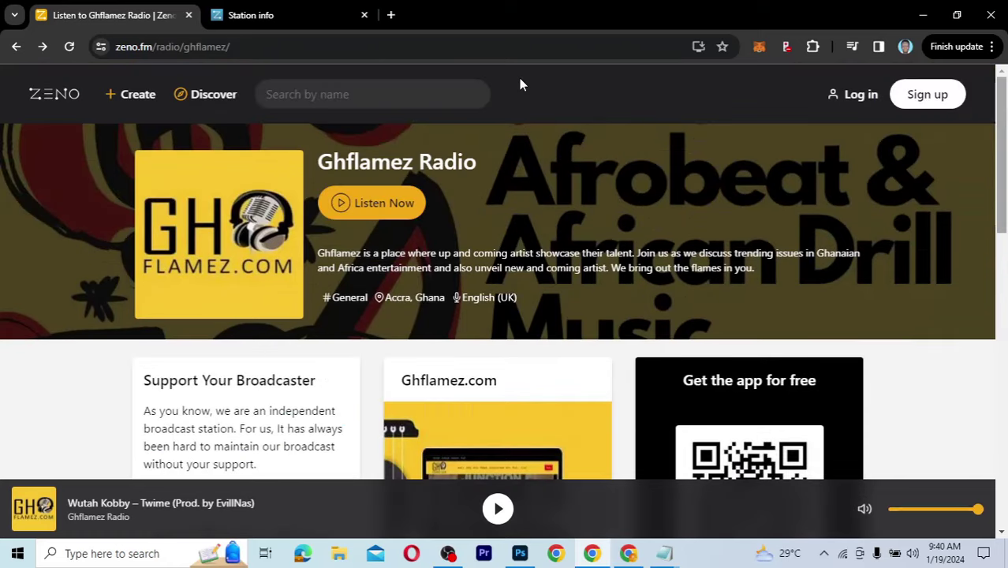
pyautogui.click(268, 15)
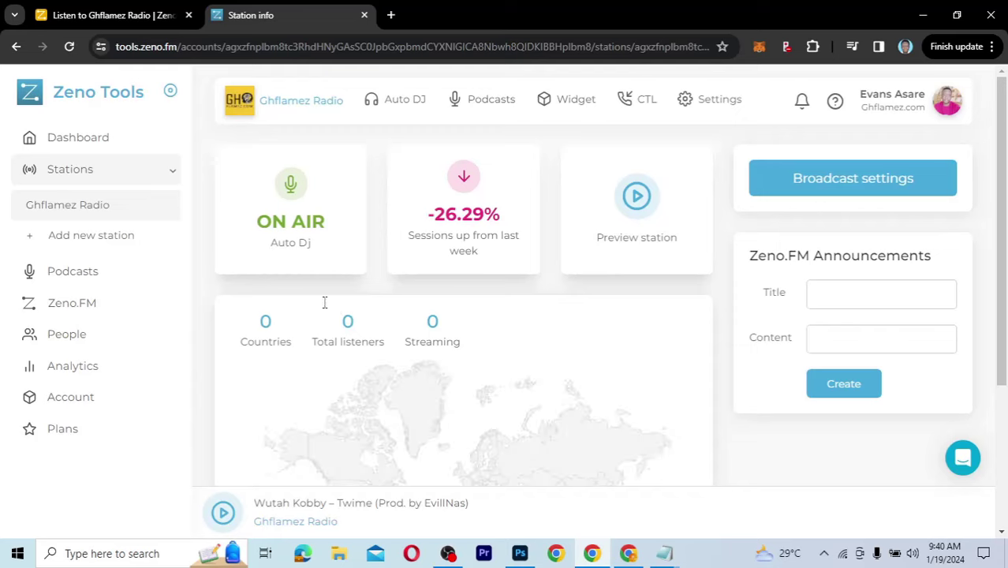
pyautogui.click(111, 11)
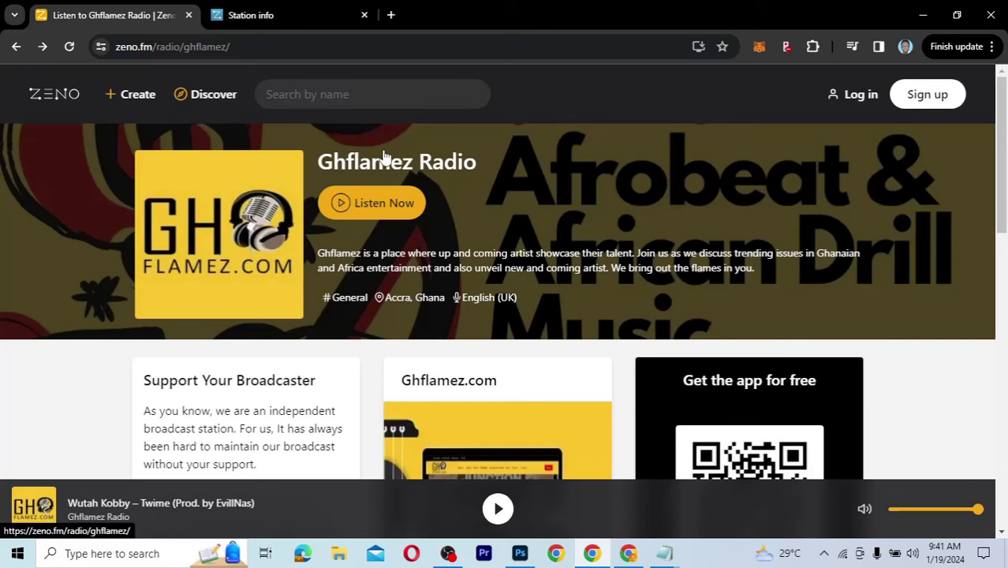
pyautogui.click(261, 15)
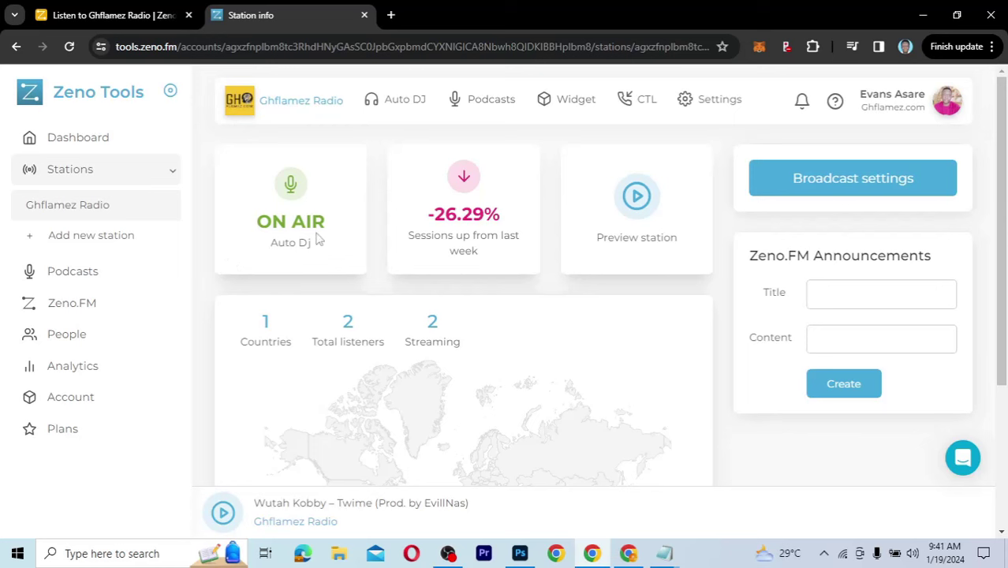
pyautogui.moveTo(313, 241); pyautogui.dragTo(263, 247)
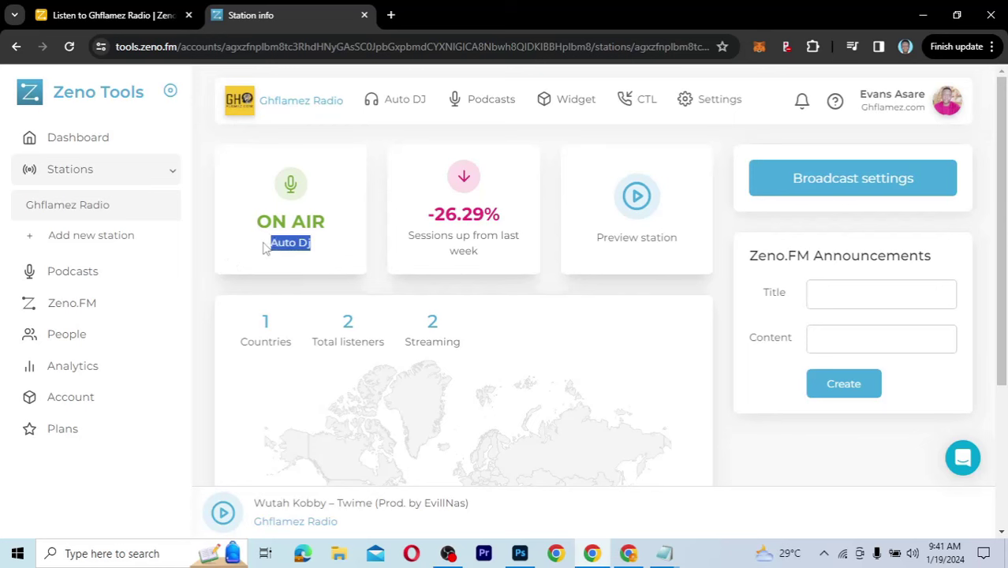
pyautogui.click(246, 251)
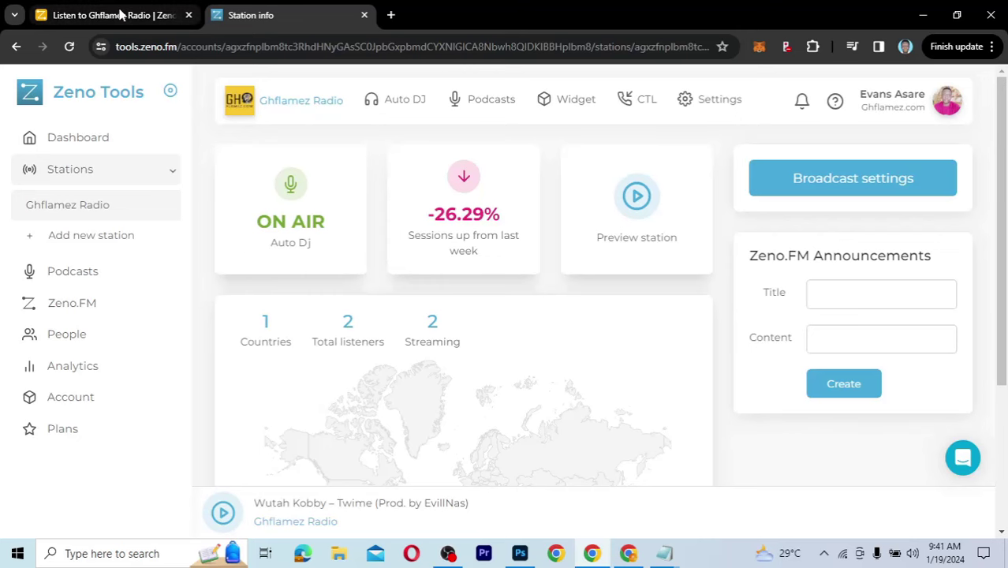
pyautogui.click(119, 15)
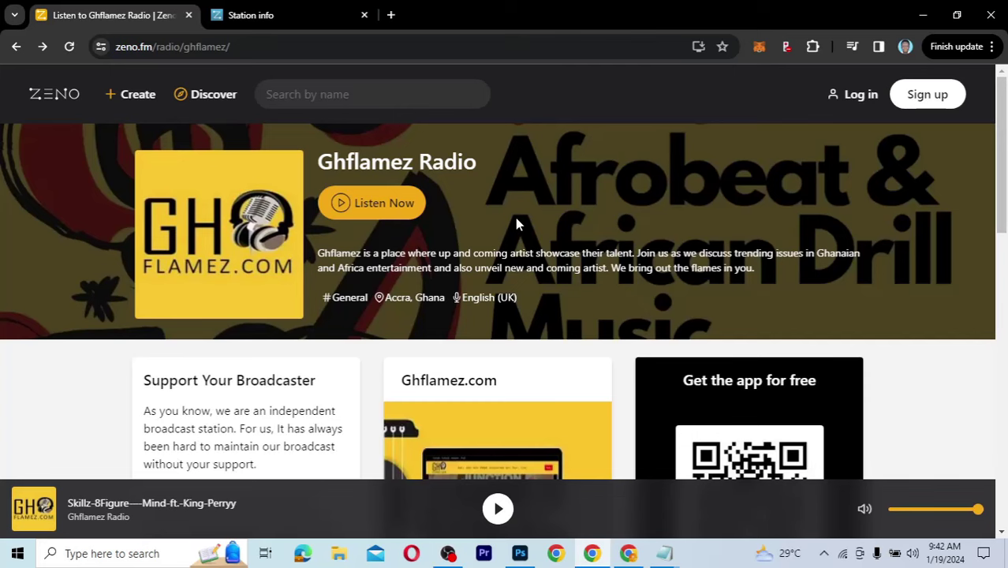
pyautogui.click(256, 14)
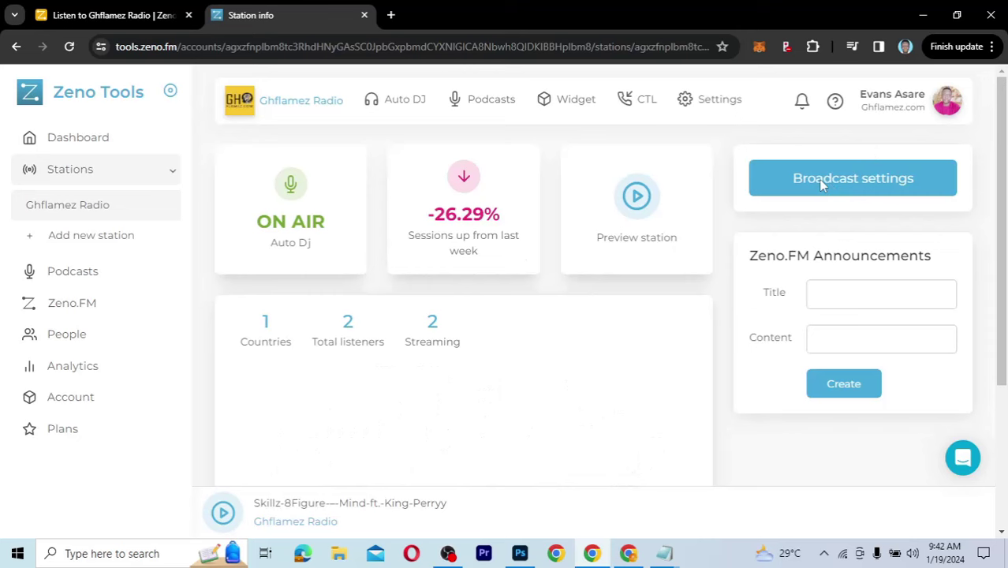
pyautogui.click(852, 183)
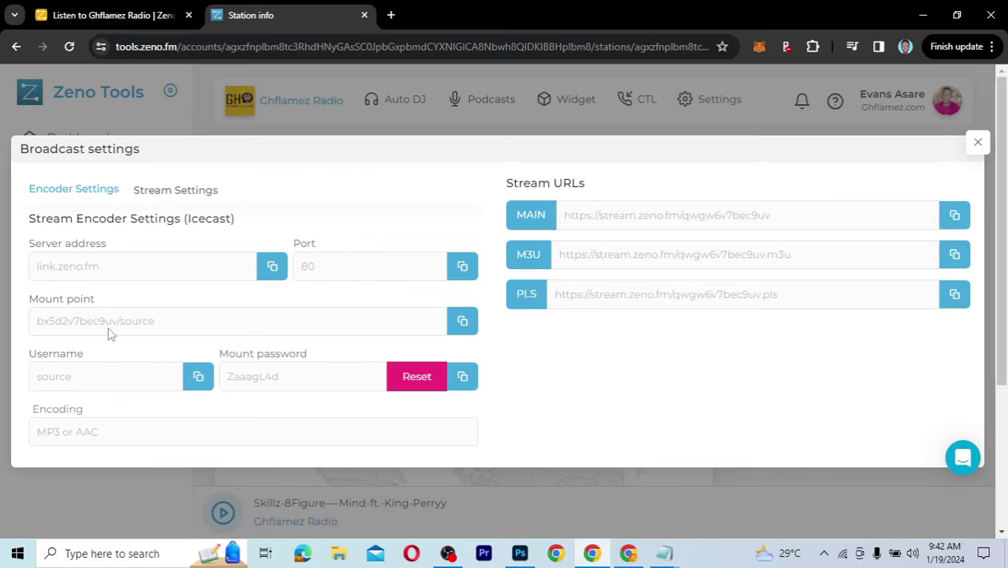
pyautogui.click(977, 142)
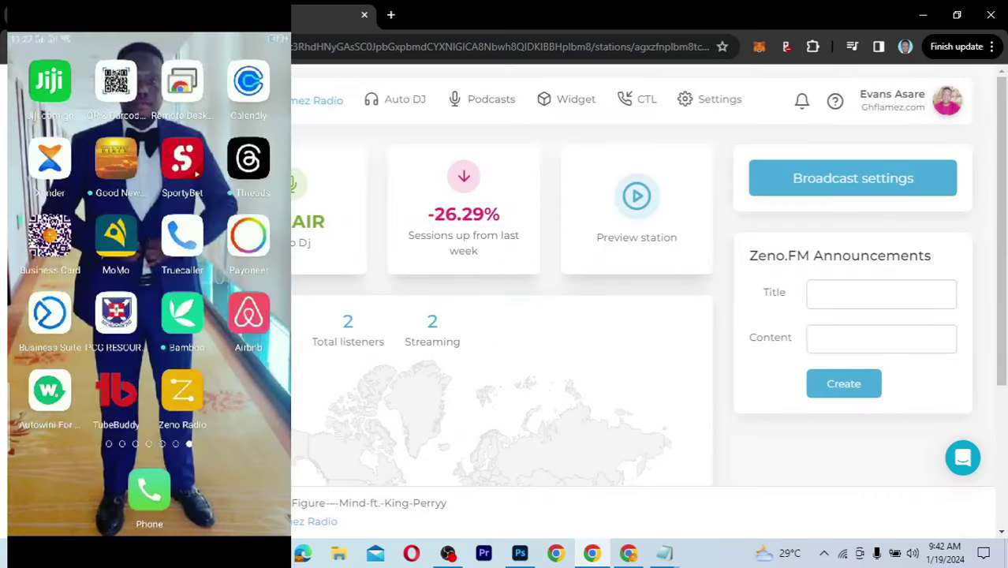
# Step: Bring up the public Ghflamez Radio page and scroll through it while the stream plays
pyautogui.click(636, 196)
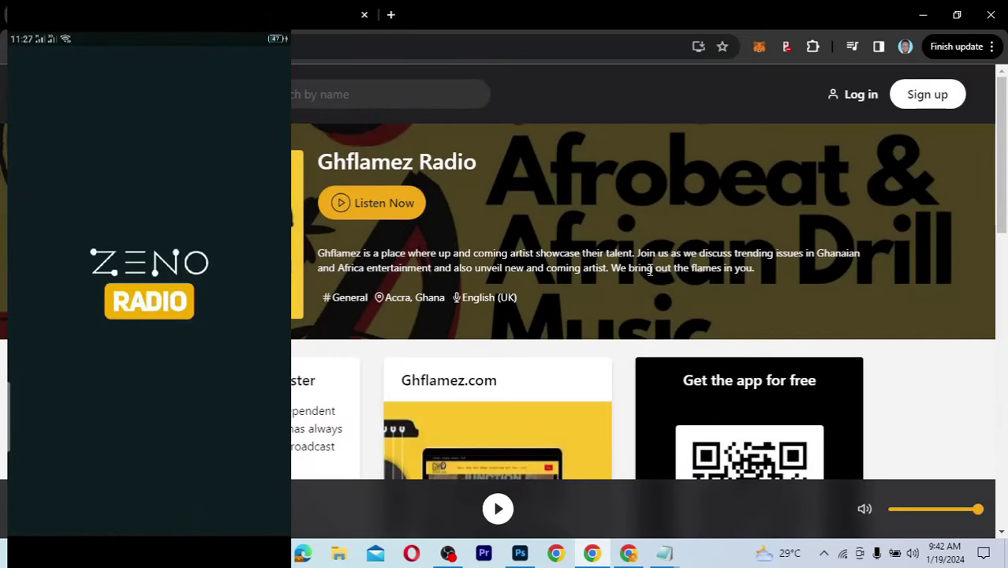
pyautogui.scroll(-1, 650, 270)
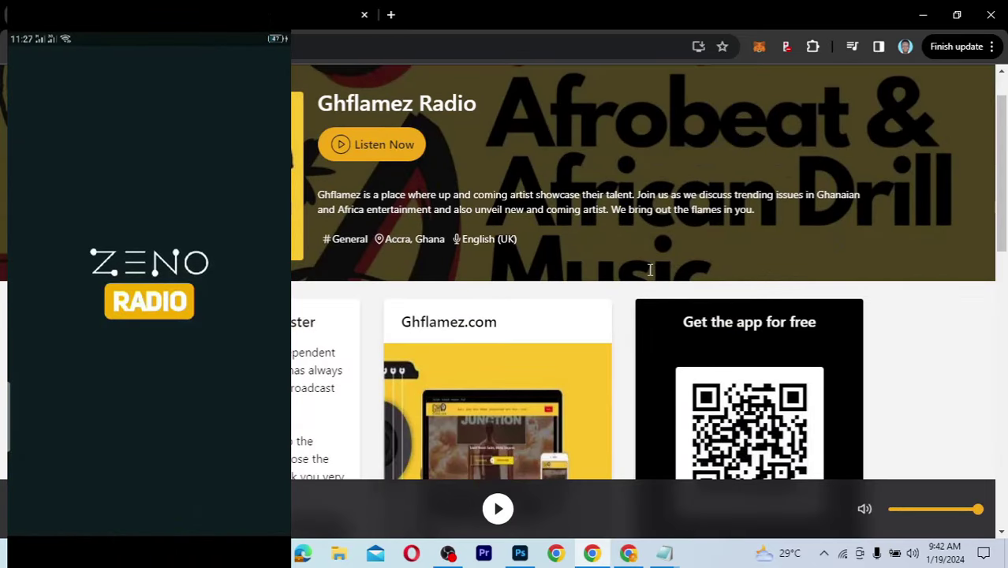
pyautogui.scroll(-2, 650, 270)
pyautogui.scroll(-1, 650, 269)
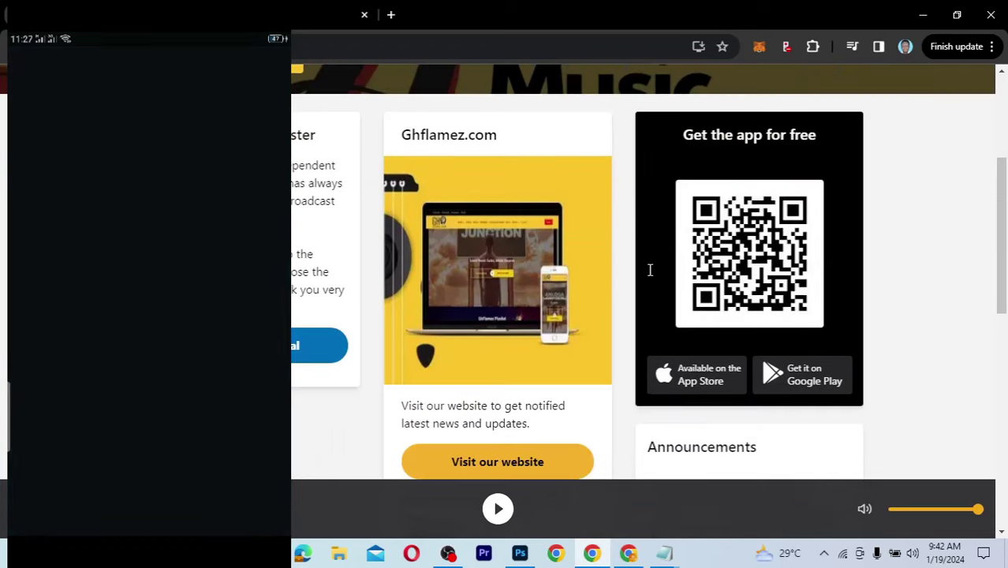
pyautogui.scroll(1, 649, 269)
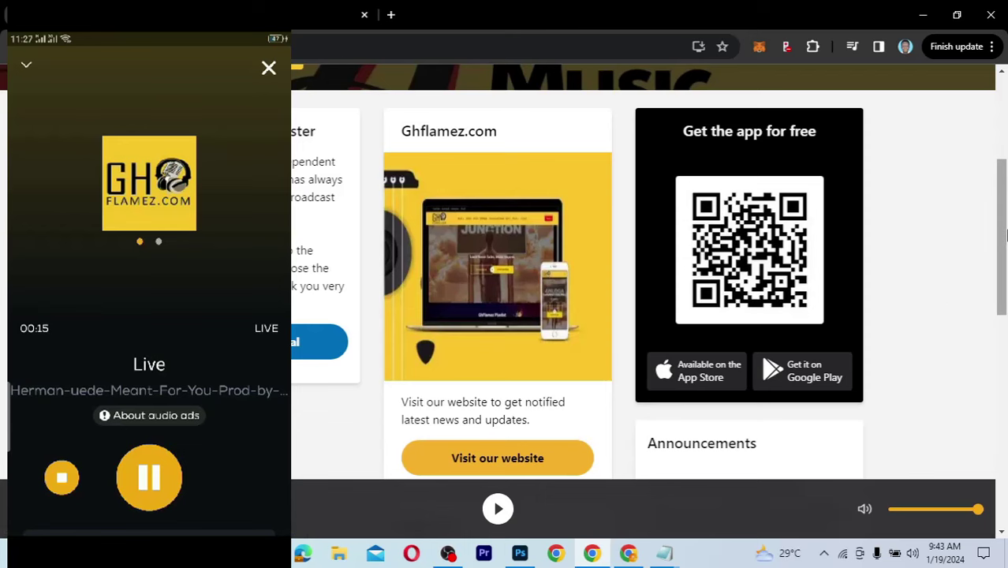
pyautogui.scroll(3, 1000, 189)
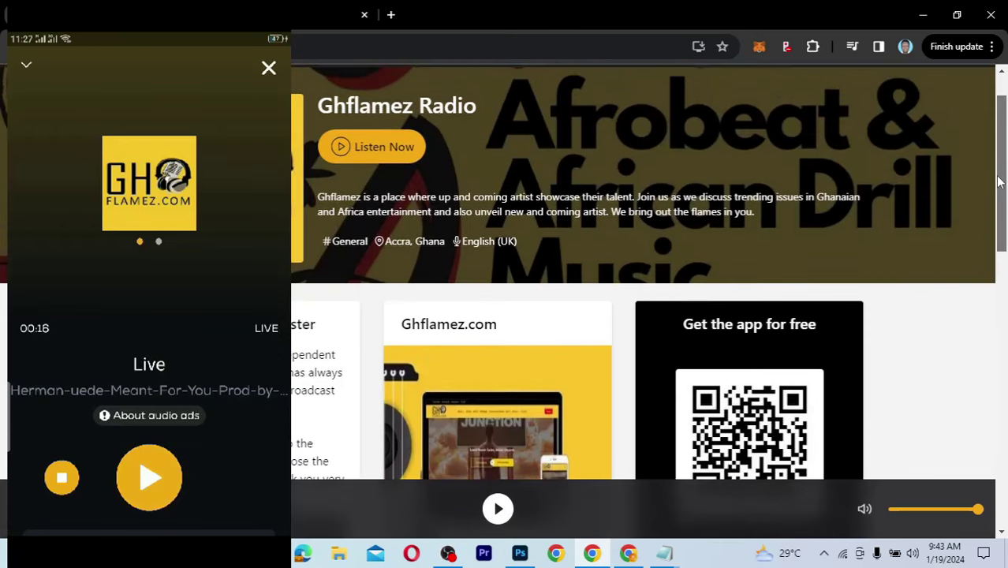
pyautogui.scroll(-3, 998, 181)
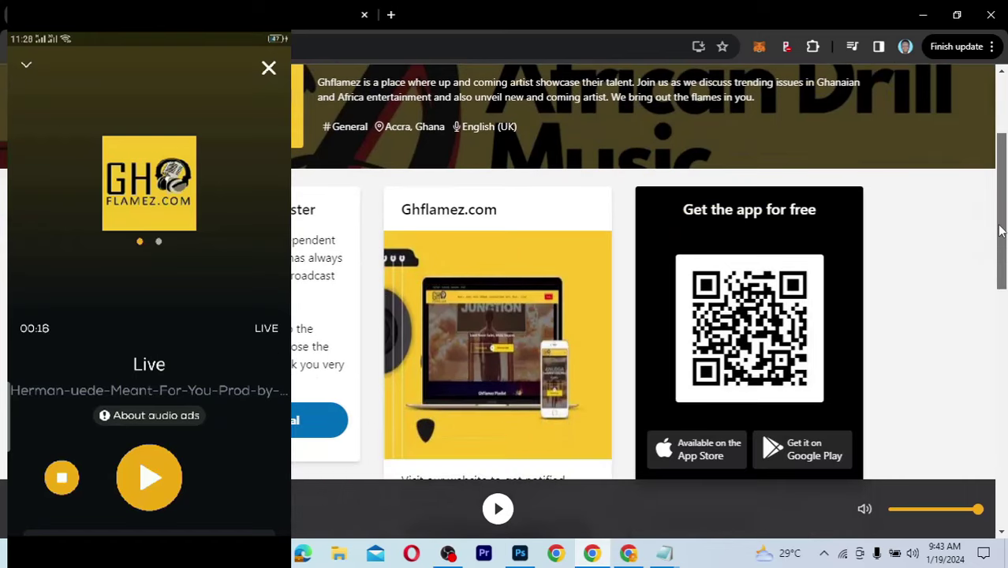
pyautogui.scroll(-1, 1000, 240)
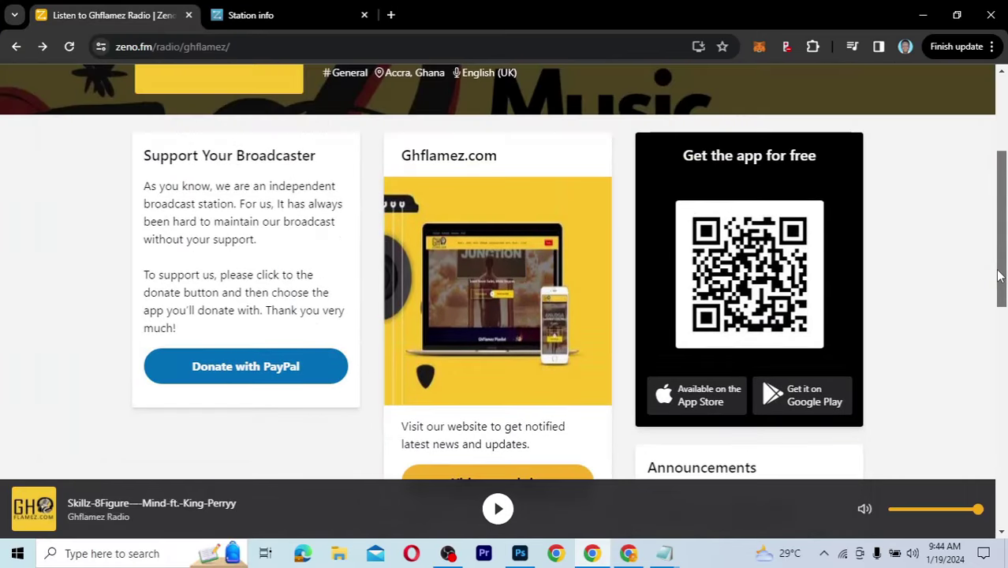
pyautogui.scroll(-4, 998, 276)
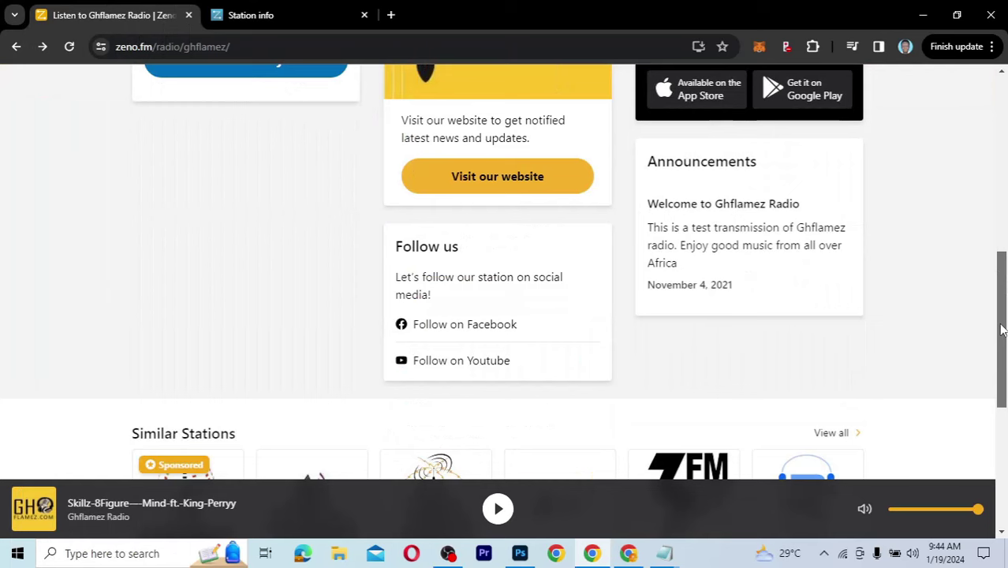
pyautogui.scroll(-3, 1000, 369)
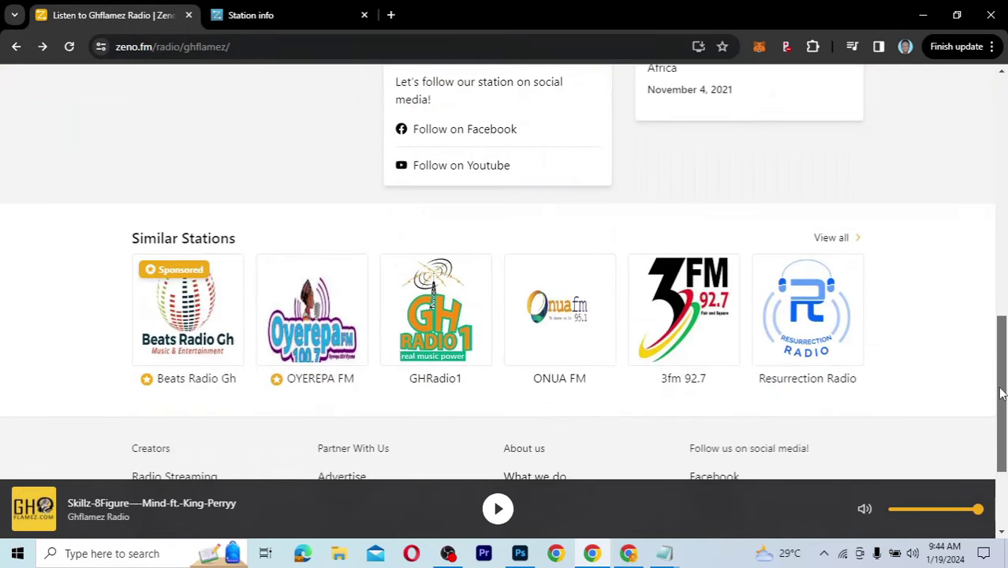
pyautogui.moveTo(999, 393); pyautogui.dragTo(1000, 400)
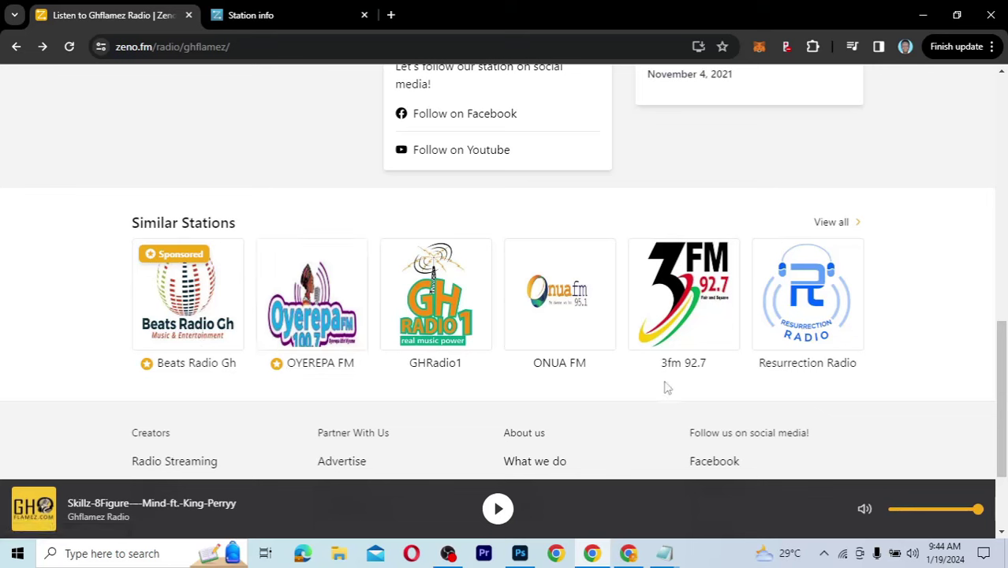
# Step: Browse all General radio stations from Ghana, then return to the Station info dashboard
pyautogui.click(844, 224)
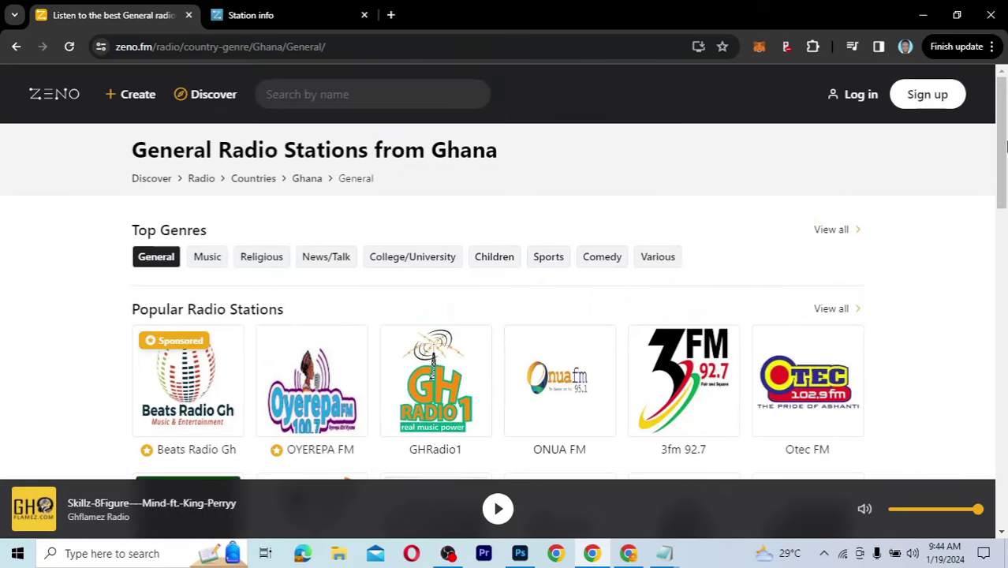
pyautogui.scroll(-3, 1003, 145)
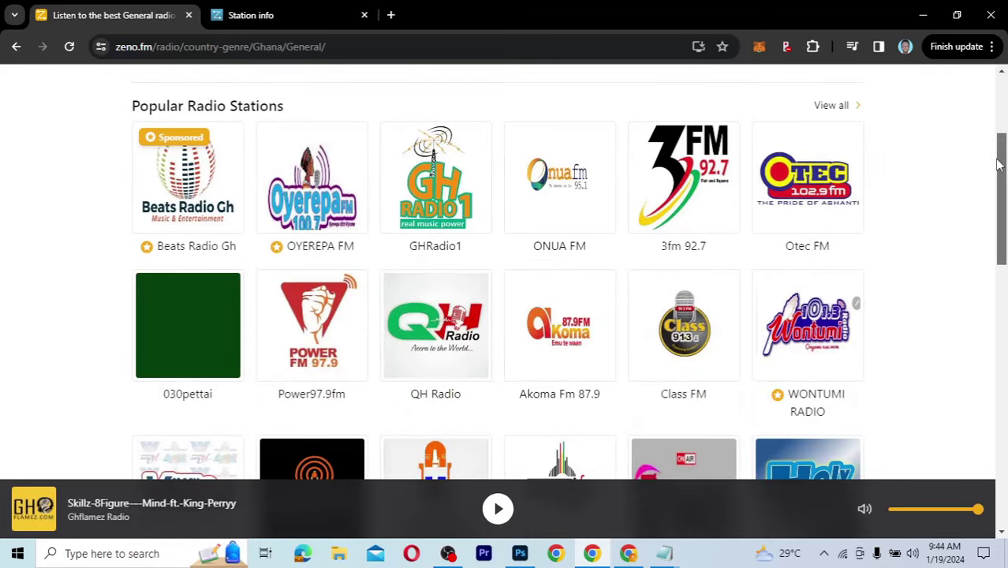
pyautogui.moveTo(997, 164); pyautogui.dragTo(983, 249)
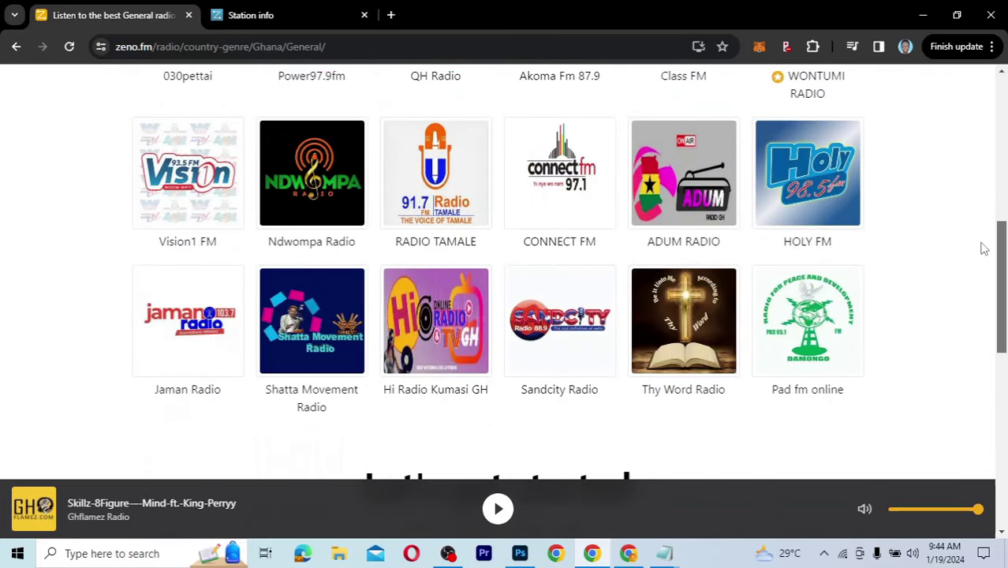
pyautogui.scroll(-1, 983, 248)
pyautogui.scroll(-2, 976, 272)
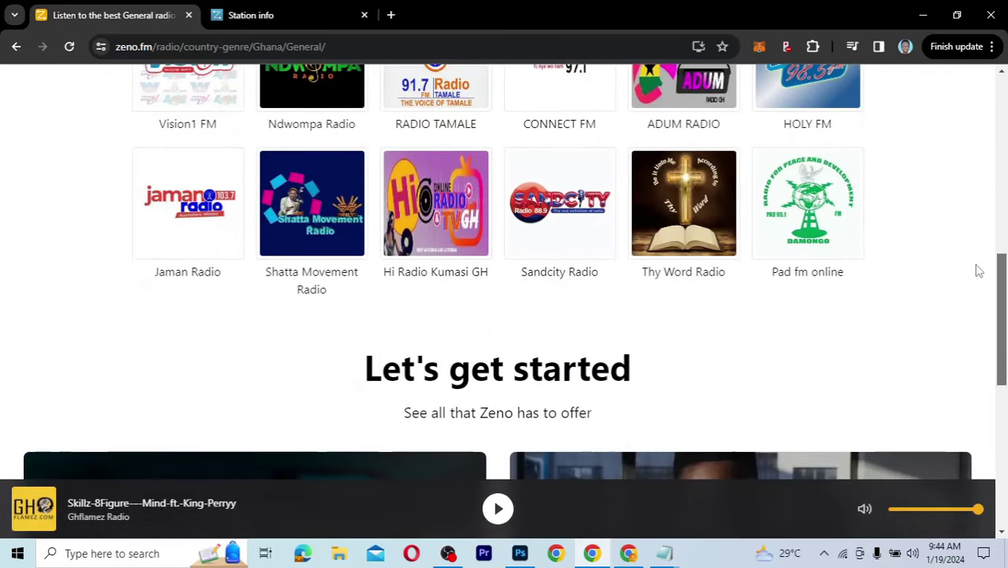
pyautogui.scroll(4, 978, 236)
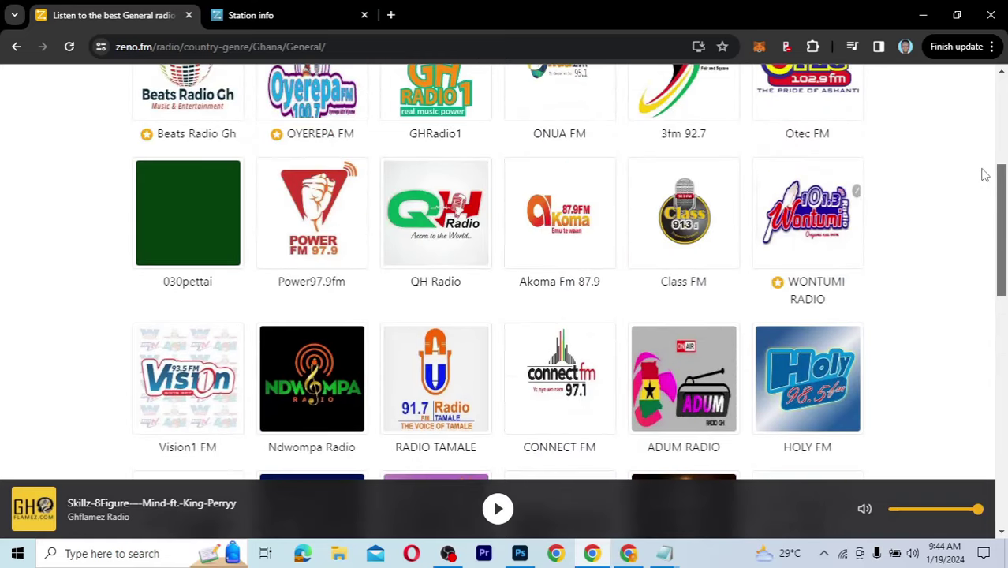
pyautogui.scroll(3, 983, 165)
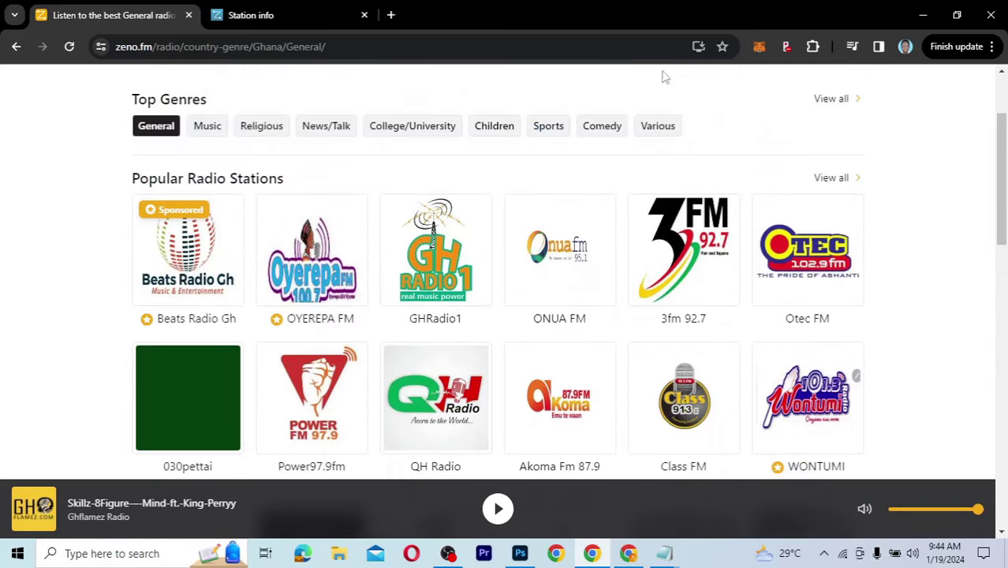
pyautogui.hotkey('ctrl', 'Tab')
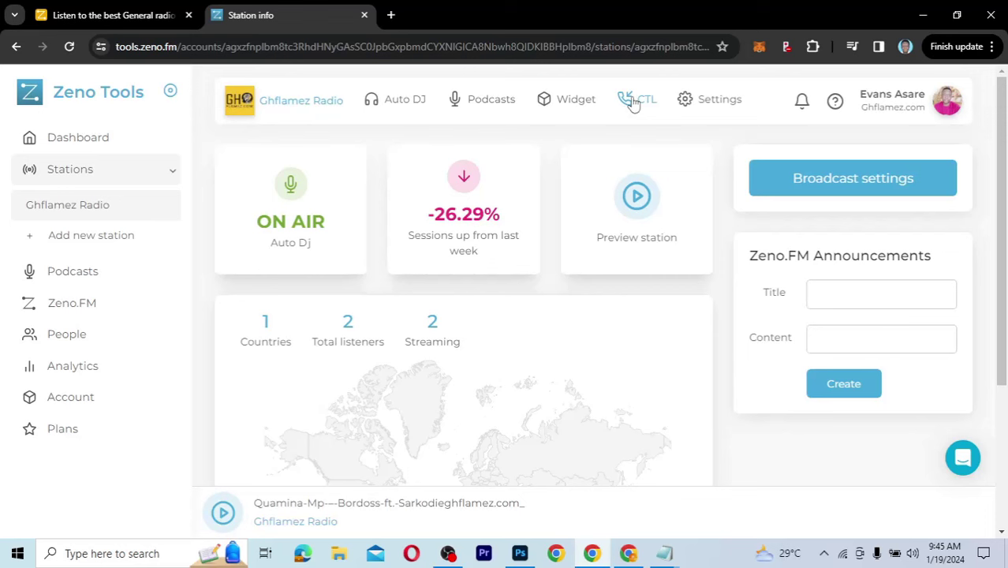
# Step: Open the station's CTL (Call-To-Listen) page from the top navigation bar
pyautogui.click(633, 104)
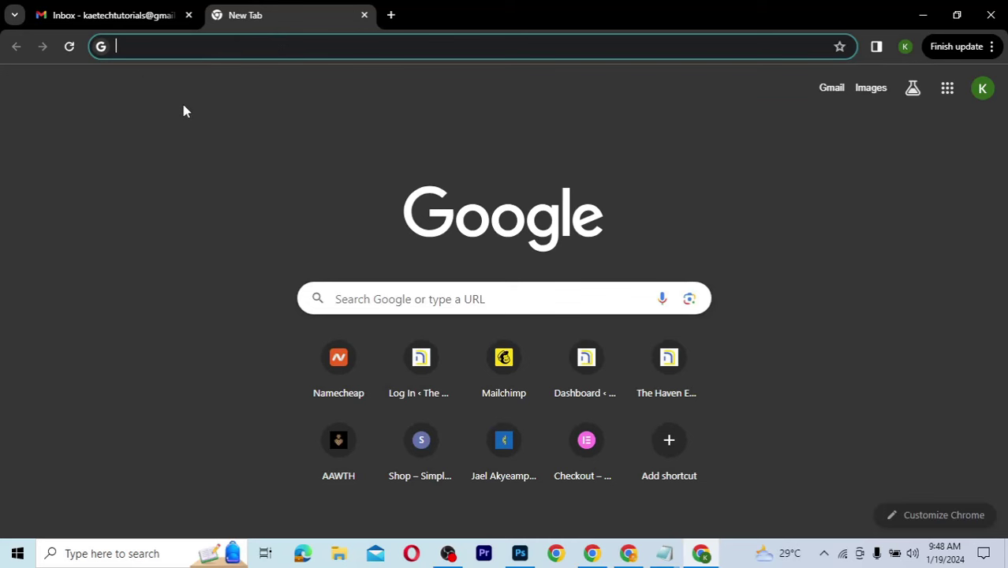
# Step: Search Google for 'zenofm'
pyautogui.write('ze')
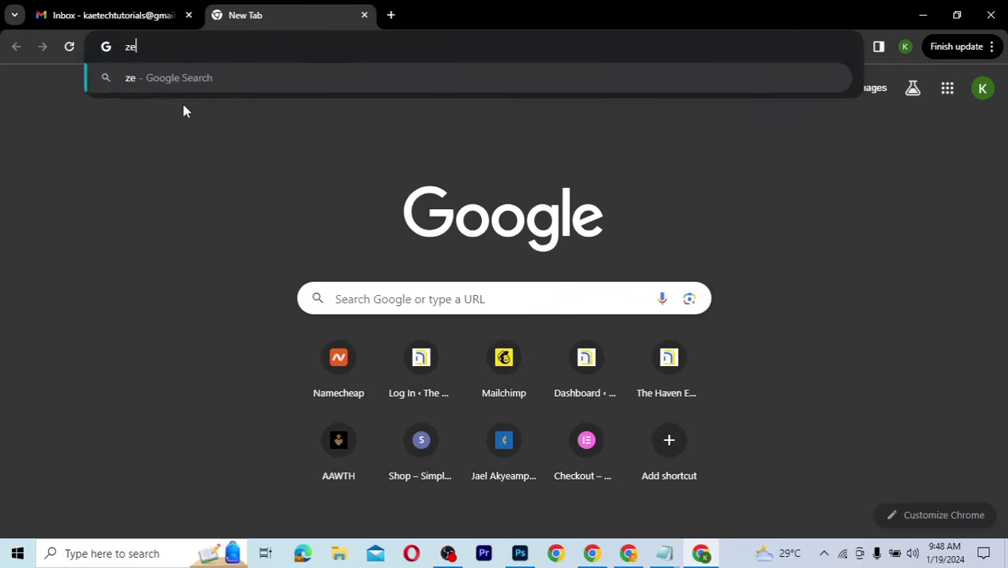
pyautogui.write('nofm')
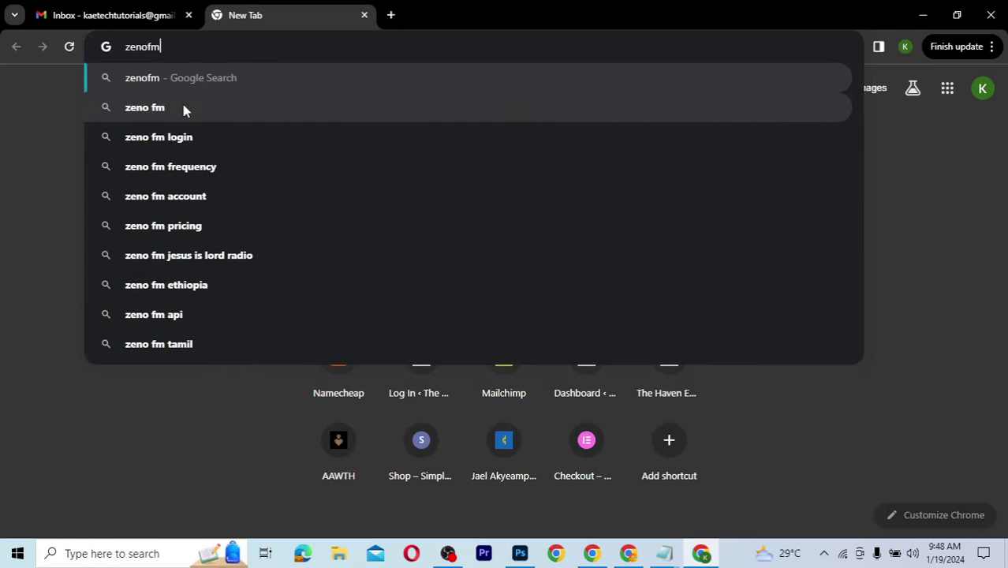
pyautogui.press('Return')
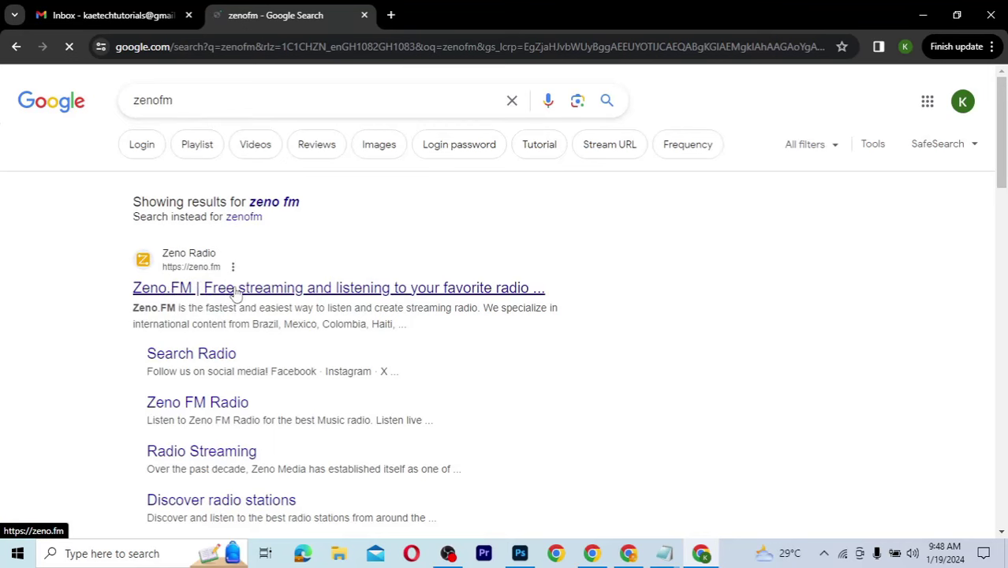
# Step: Open the Zeno.FM site, accept all cookies, and scroll through the featured broadcaster stations
pyautogui.click(235, 290)
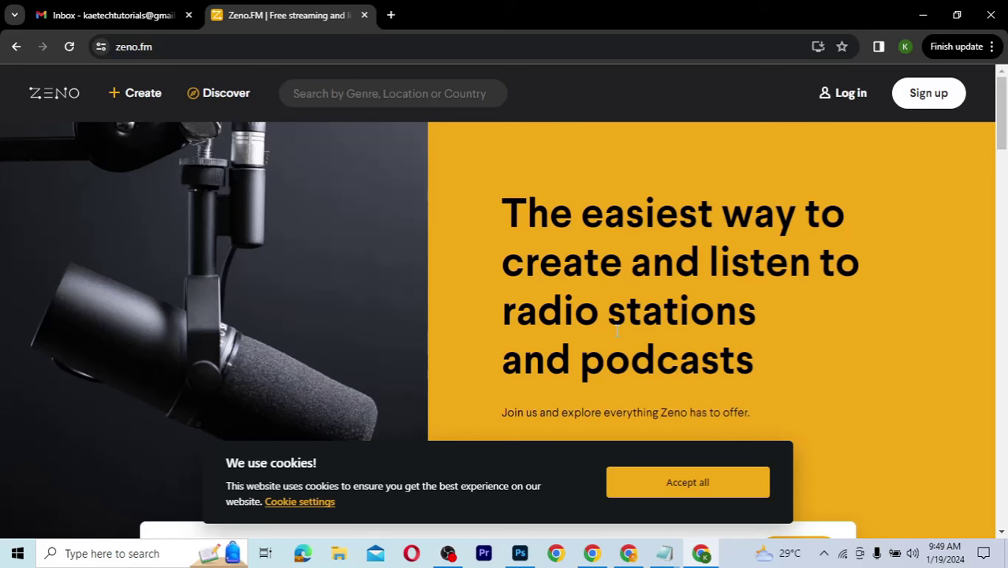
pyautogui.click(704, 485)
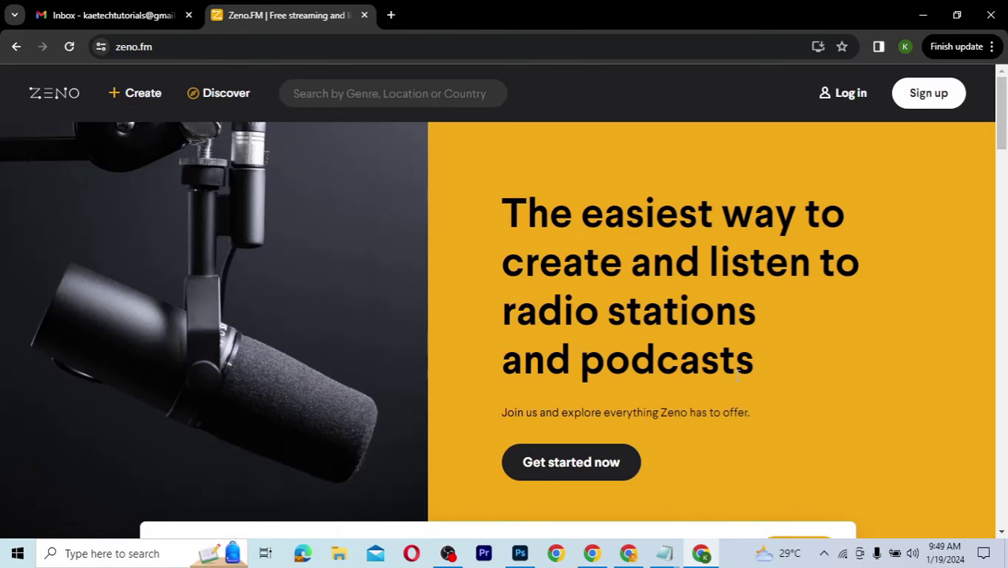
pyautogui.scroll(-3, 736, 375)
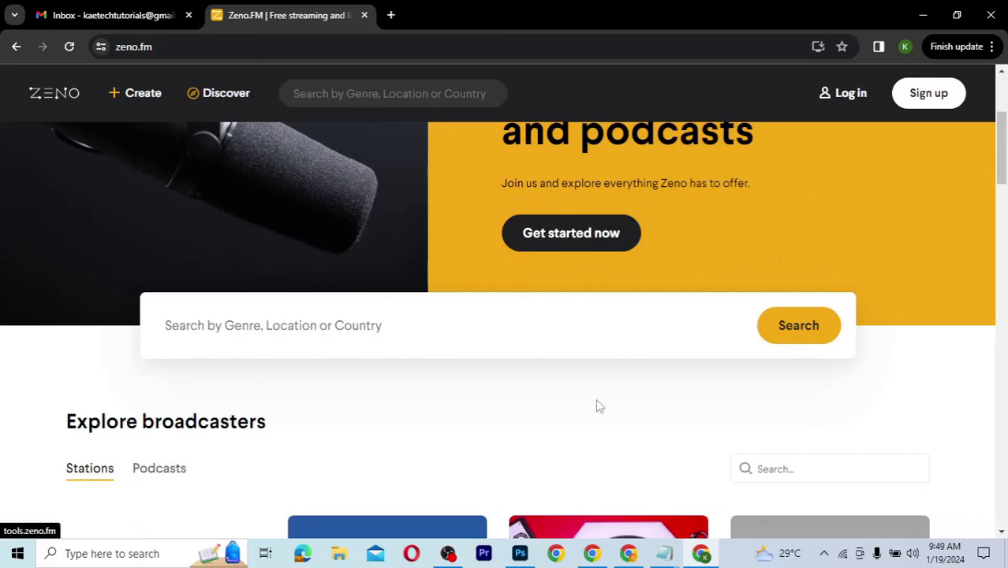
pyautogui.scroll(-3, 597, 405)
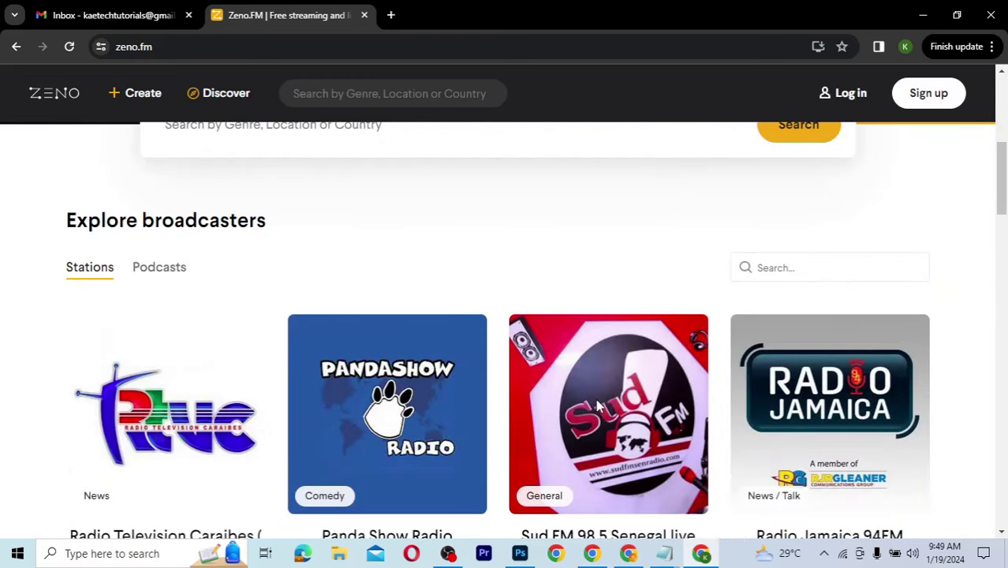
pyautogui.scroll(-3, 597, 405)
pyautogui.scroll(-4, 597, 405)
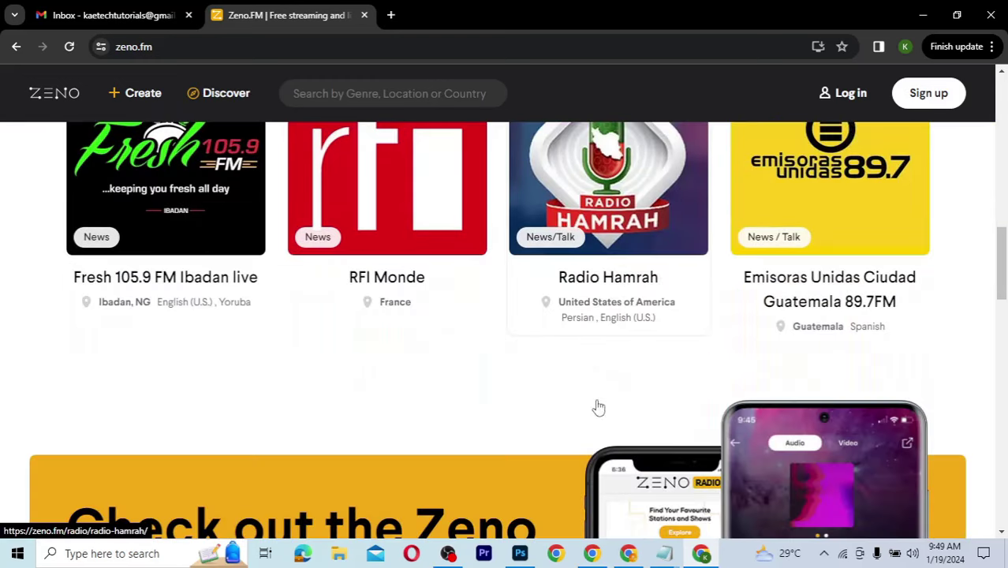
pyautogui.scroll(-3, 597, 405)
pyautogui.scroll(4, 597, 406)
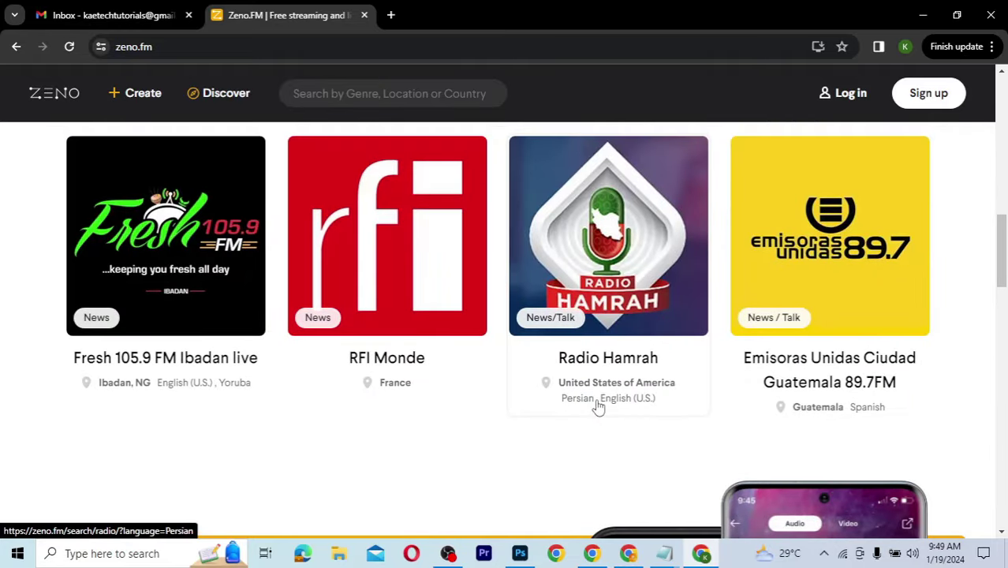
pyautogui.scroll(3, 597, 405)
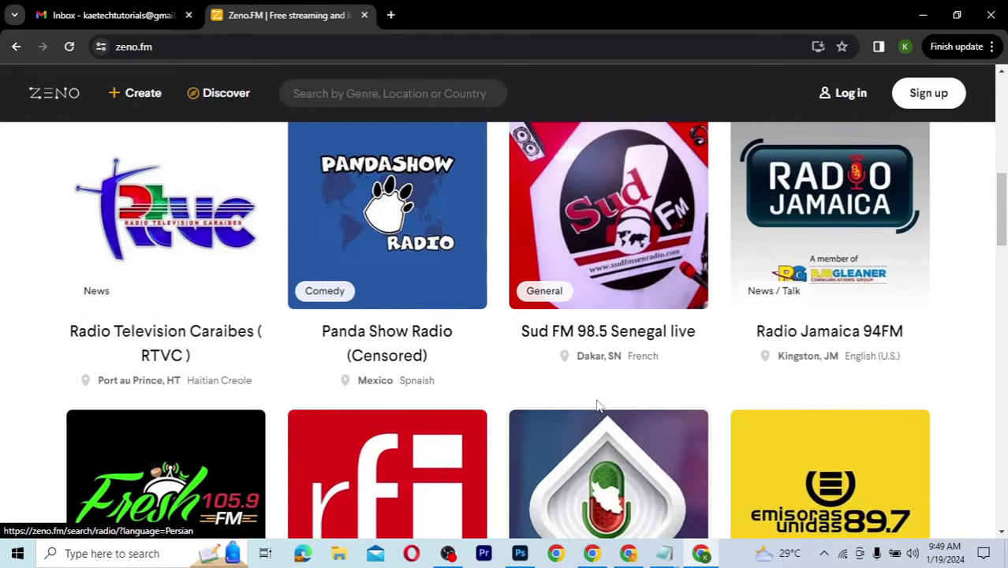
pyautogui.scroll(-3, 597, 405)
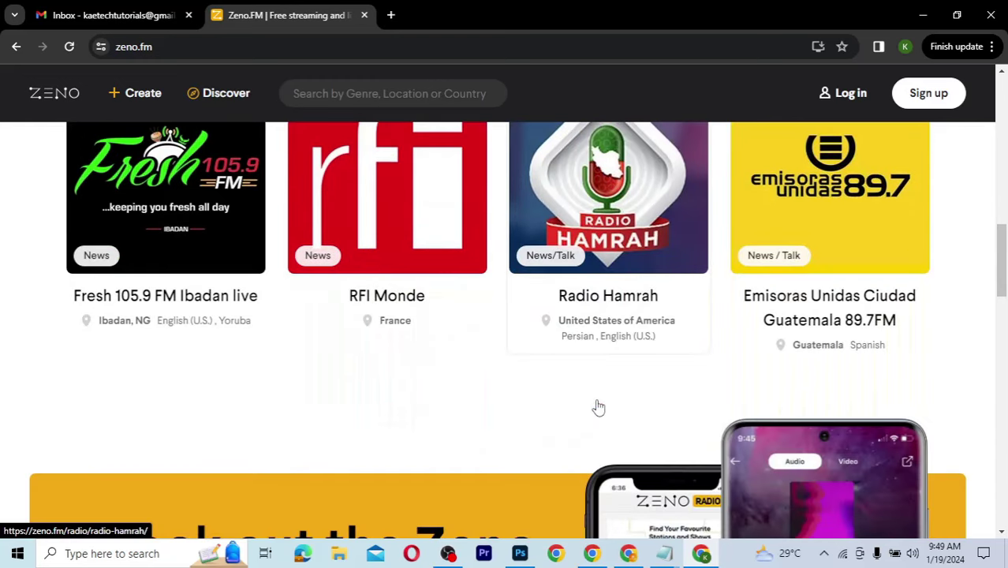
pyautogui.scroll(-3, 598, 406)
pyautogui.press('Home')
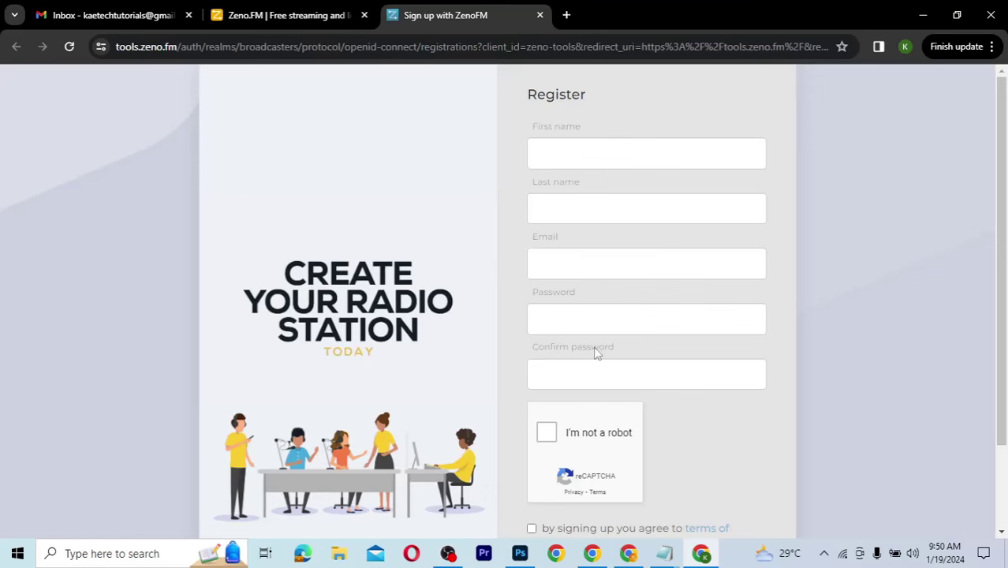
# Step: Enter the user's first name, last name and e-mail address on the sign-up form
pyautogui.scroll(-2, 726, 422)
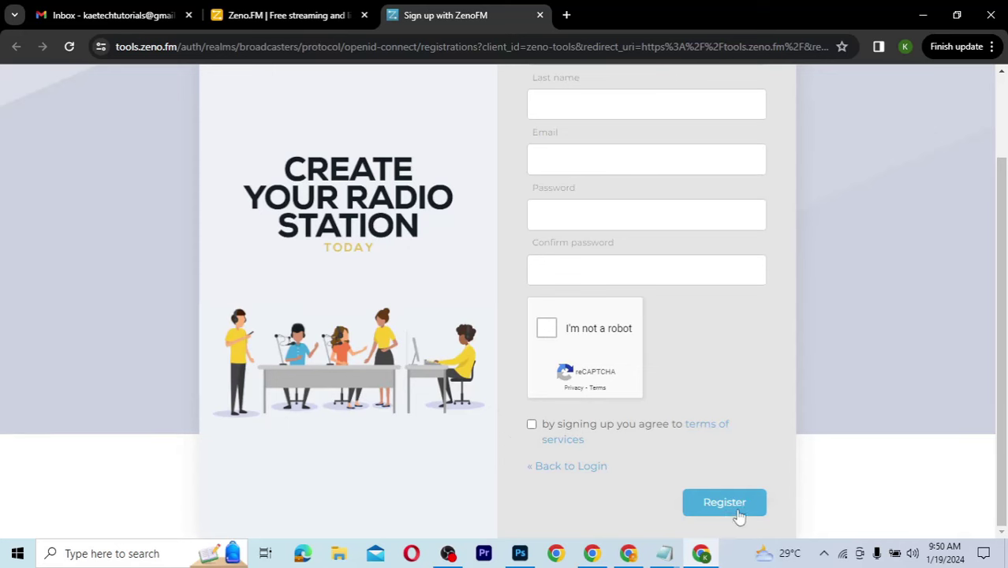
pyautogui.scroll(2, 760, 357)
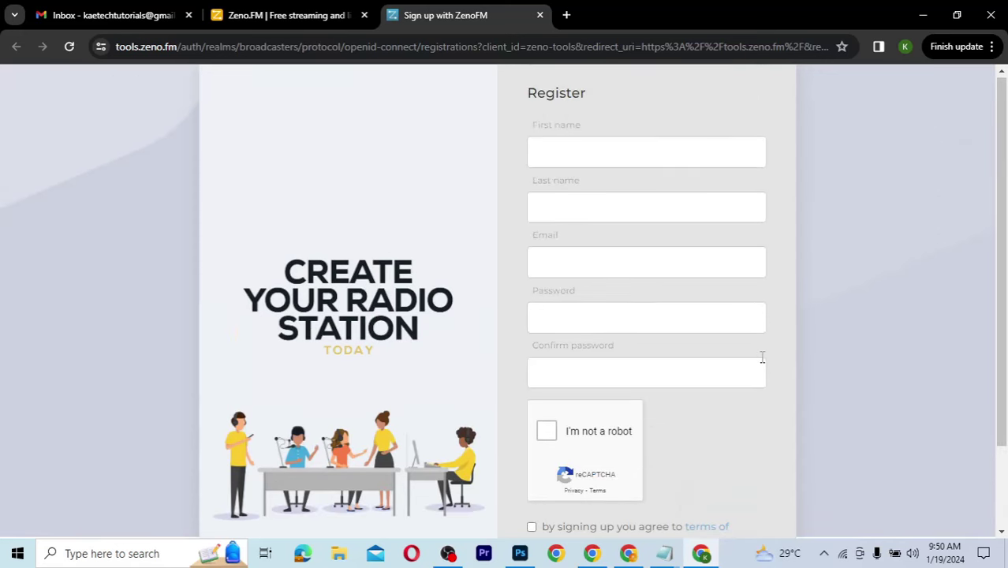
pyautogui.click(570, 158)
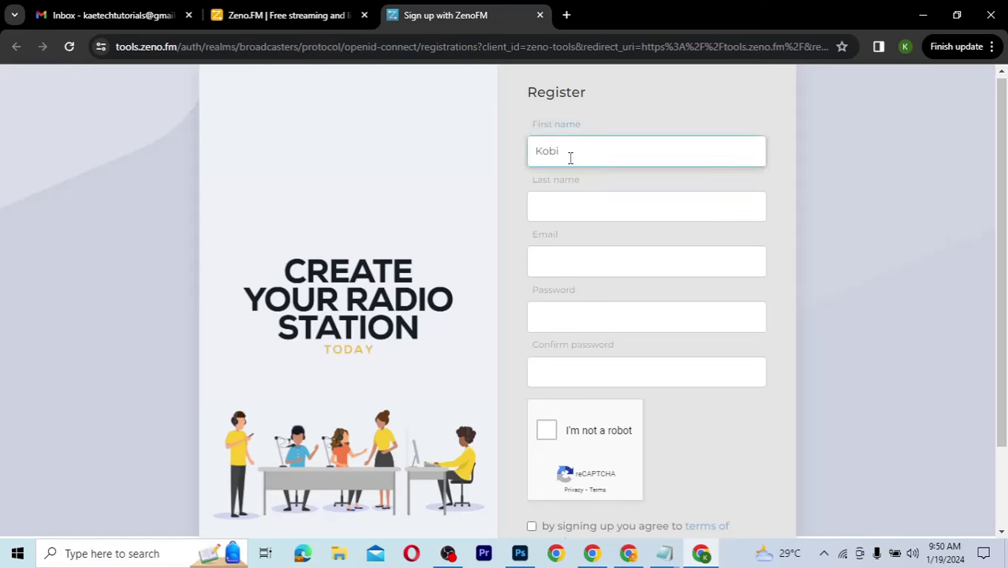
pyautogui.click(557, 211)
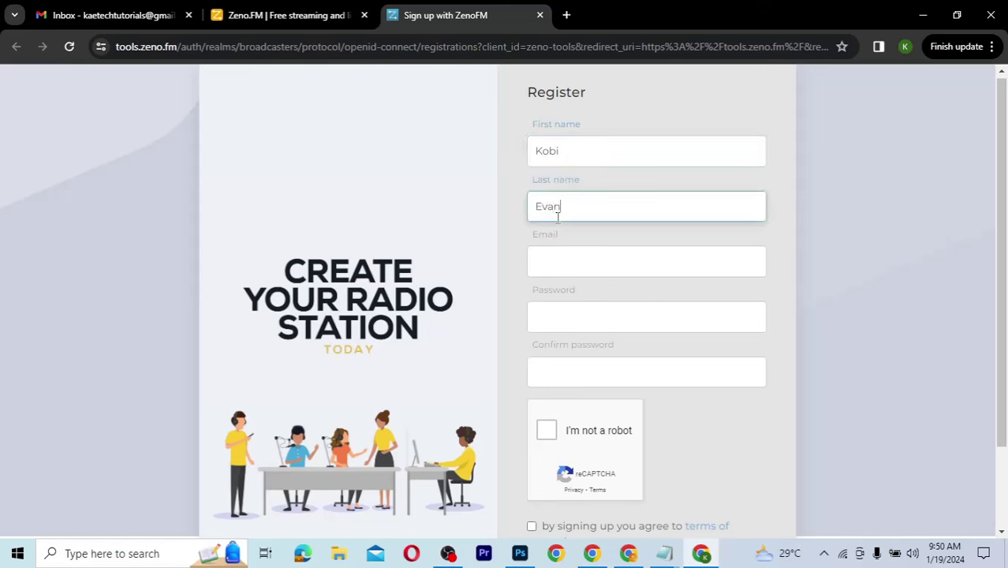
pyautogui.click(555, 259)
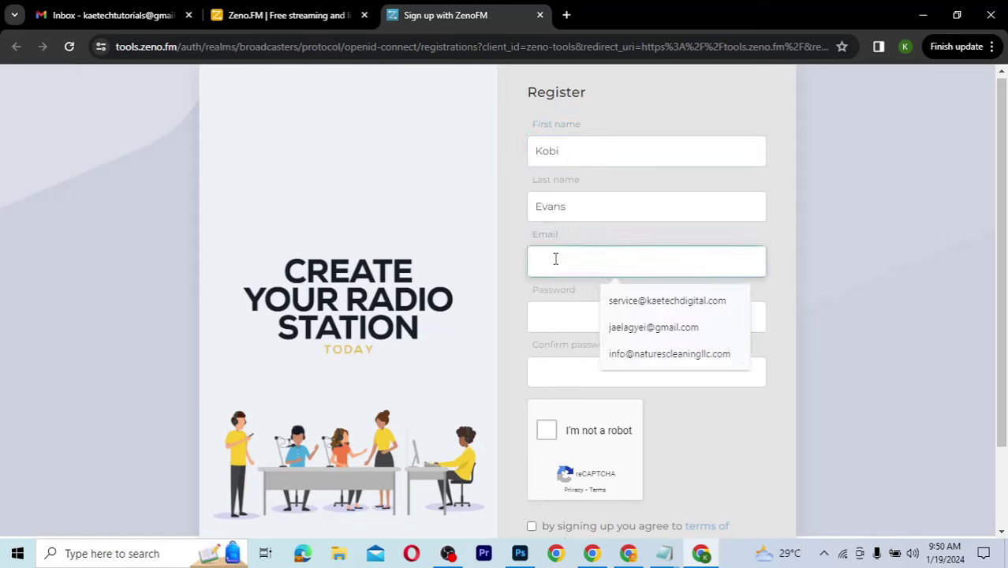
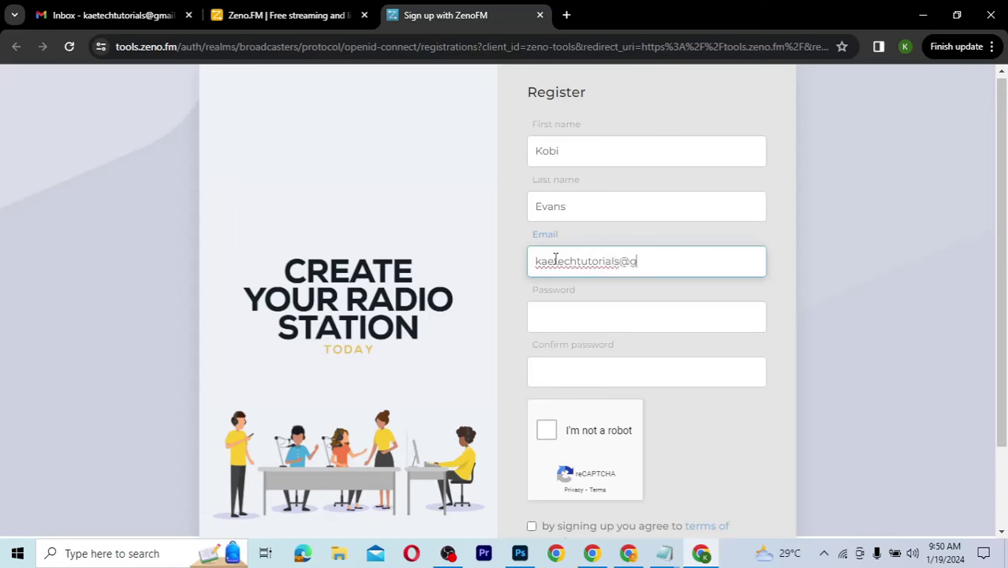
# Step: Paste the account password into both the Password and Confirm password fields
pyautogui.scroll(-1, 555, 259)
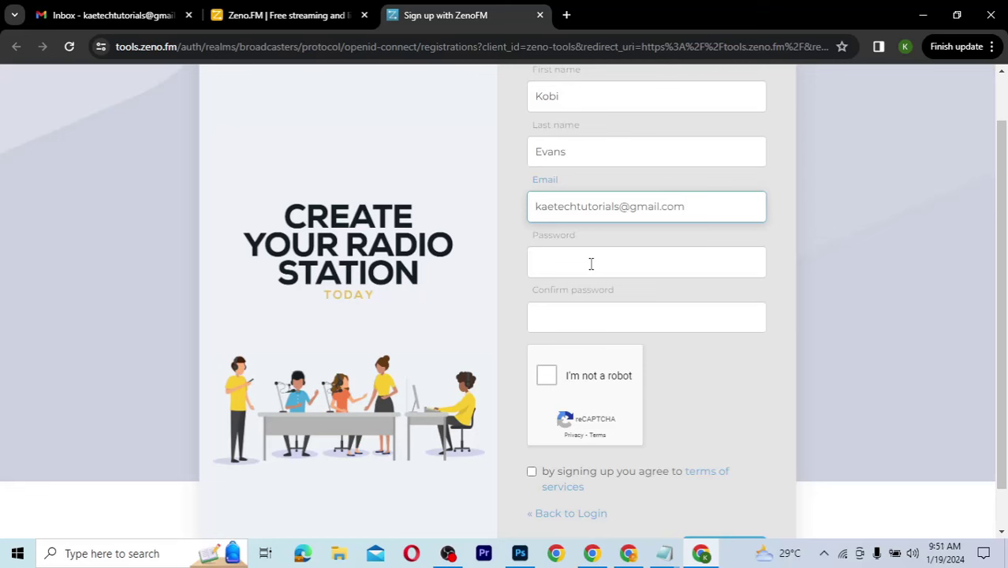
pyautogui.click(591, 264)
pyautogui.hotkey('ctrl', 'v')
pyautogui.click(576, 317)
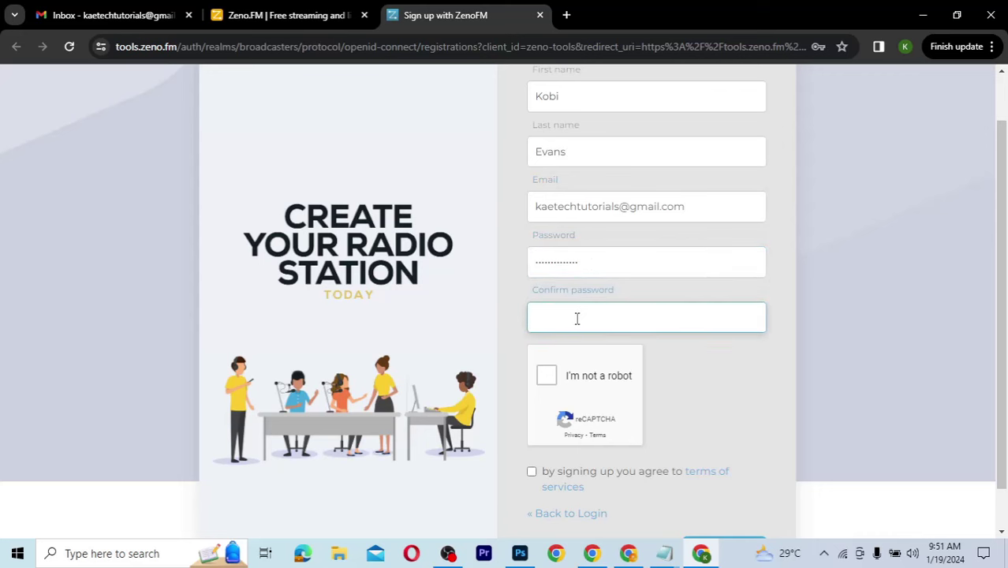
pyautogui.hotkey('ctrl', 'v')
pyautogui.scroll(-1, 694, 382)
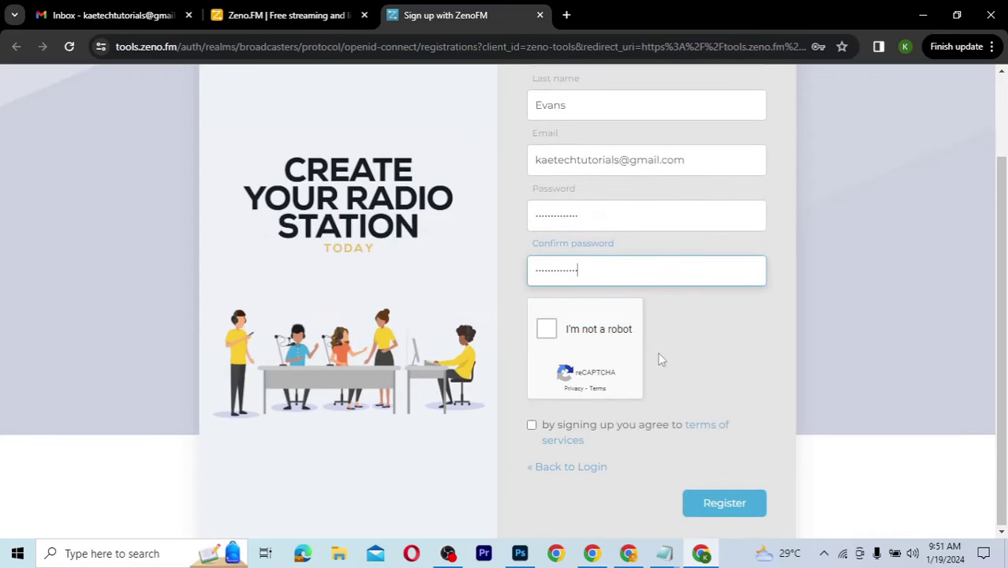
# Step: Pass the reCAPTCHA by selecting the four traffic-light tiles, then accept the terms of services
pyautogui.click(547, 329)
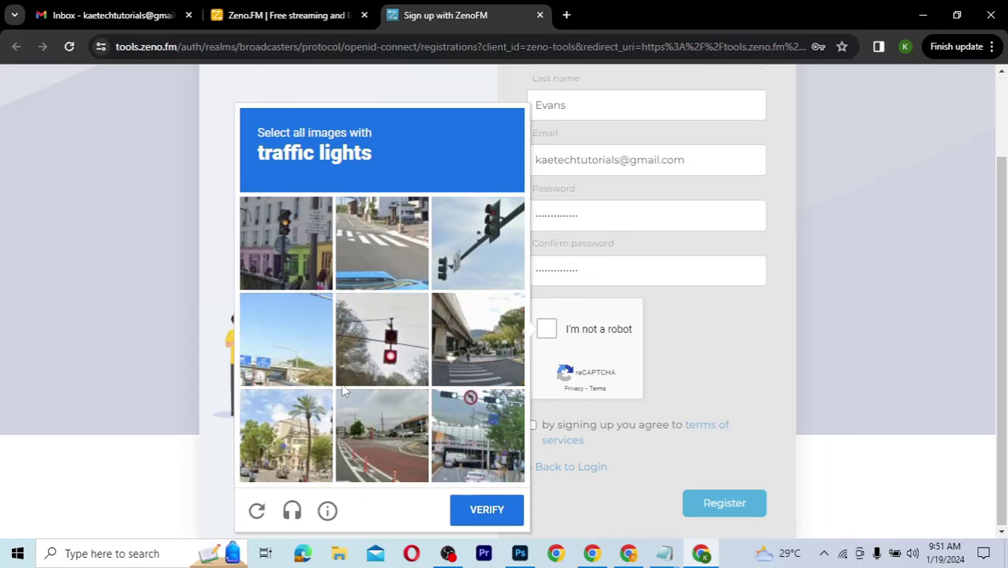
pyautogui.click(289, 235)
pyautogui.click(371, 363)
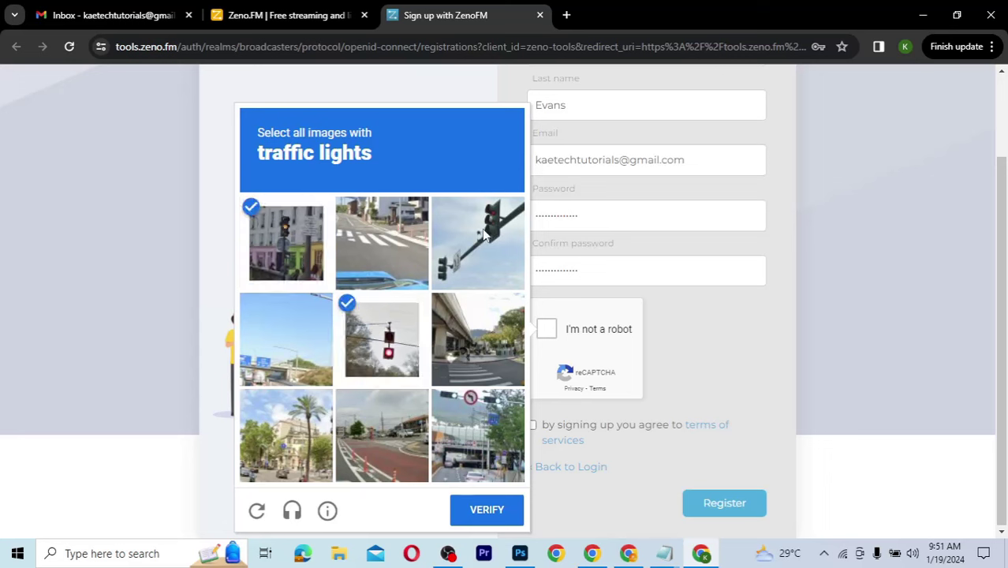
pyautogui.click(485, 235)
pyautogui.click(467, 422)
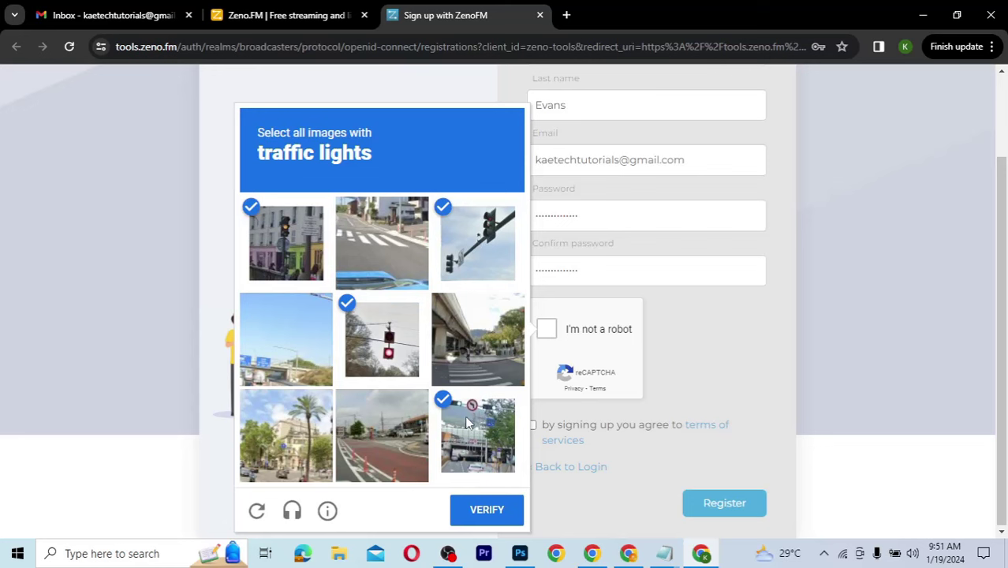
pyautogui.click(484, 510)
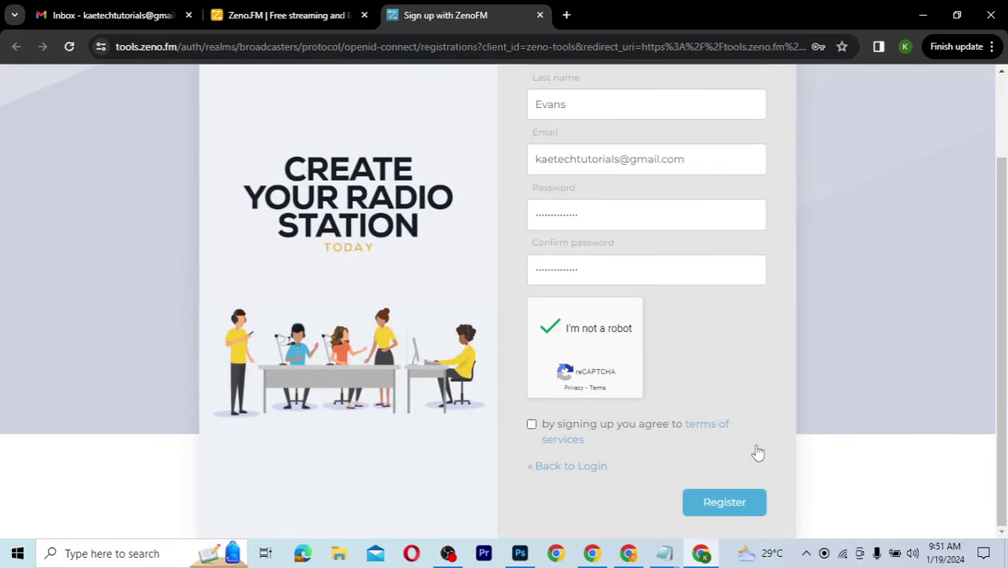
pyautogui.click(532, 424)
# Step: Submit the registration, save the password in Chrome, and go to the Gmail inbox
pyautogui.click(734, 509)
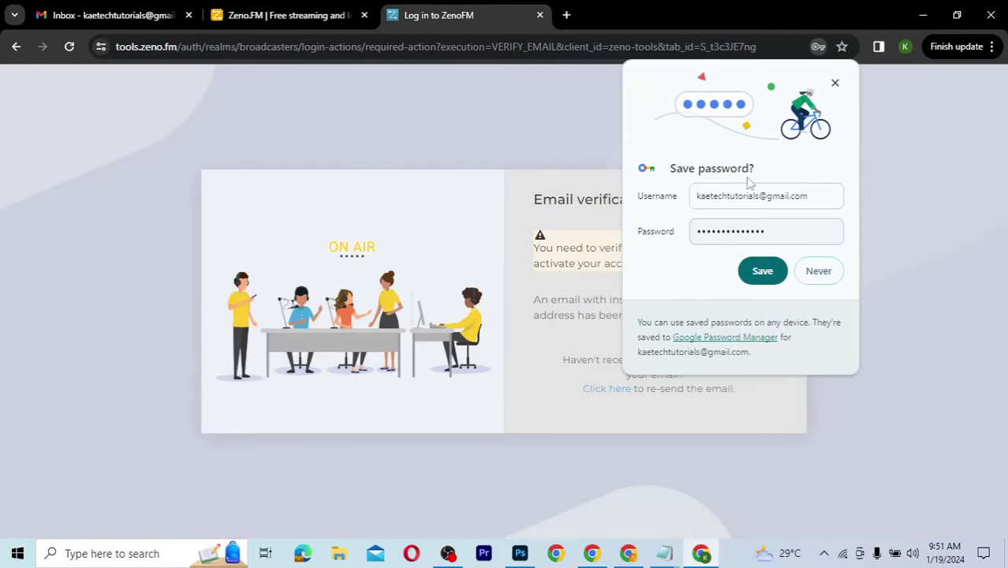
pyautogui.click(762, 271)
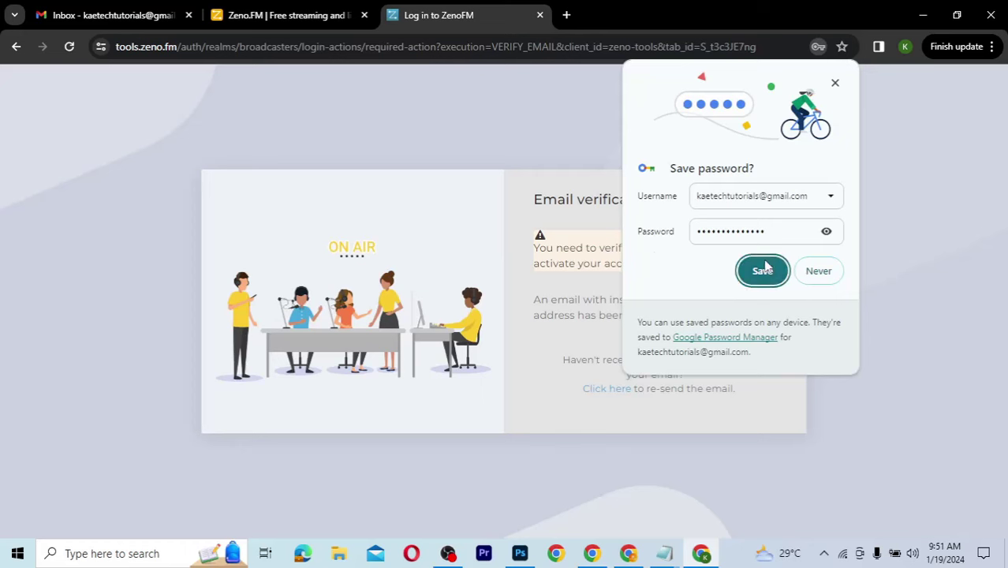
pyautogui.click(674, 356)
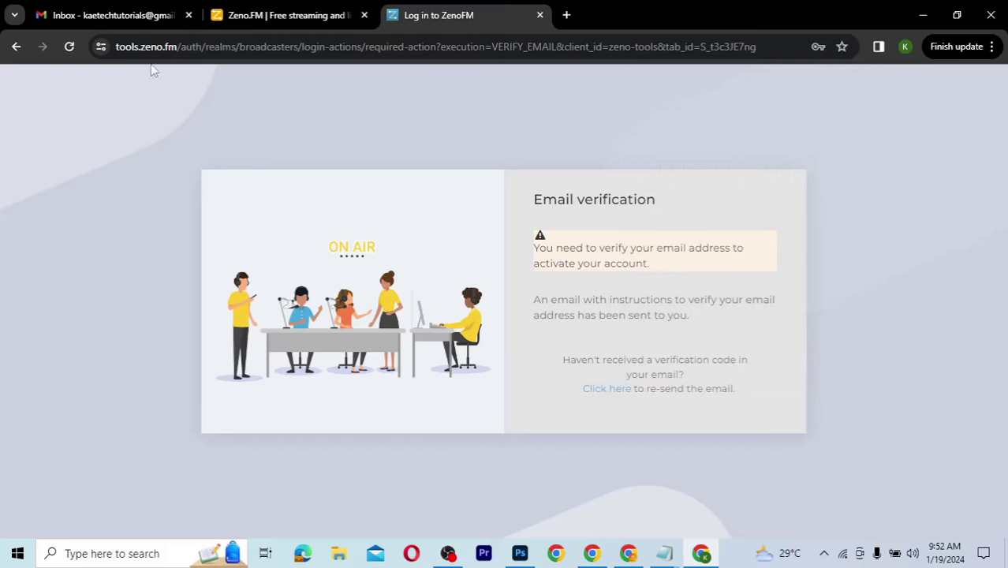
pyautogui.click(130, 15)
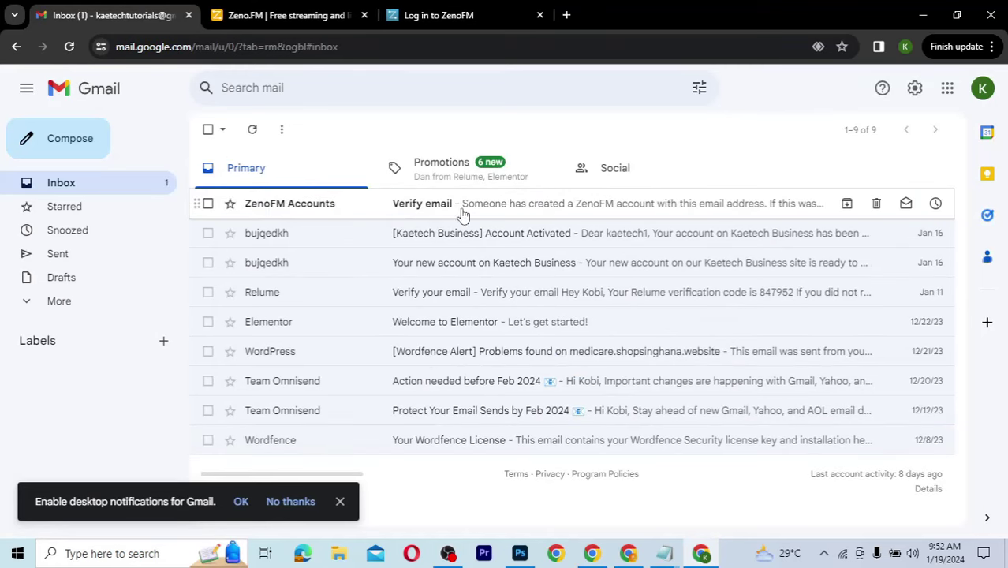
# Step: Open the ZenoFM 'Verify email' message and follow its verification link
pyautogui.click(586, 206)
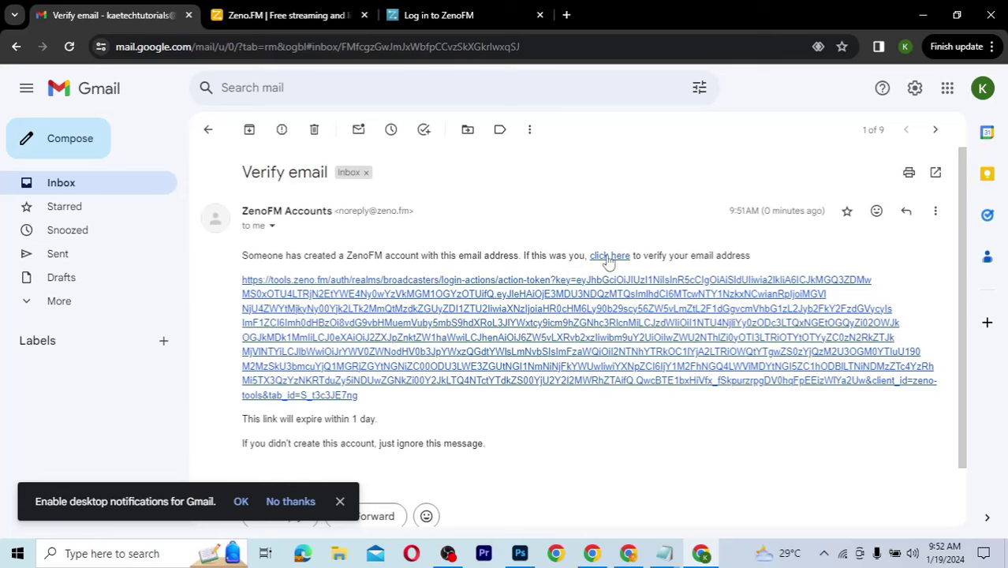
pyautogui.click(608, 257)
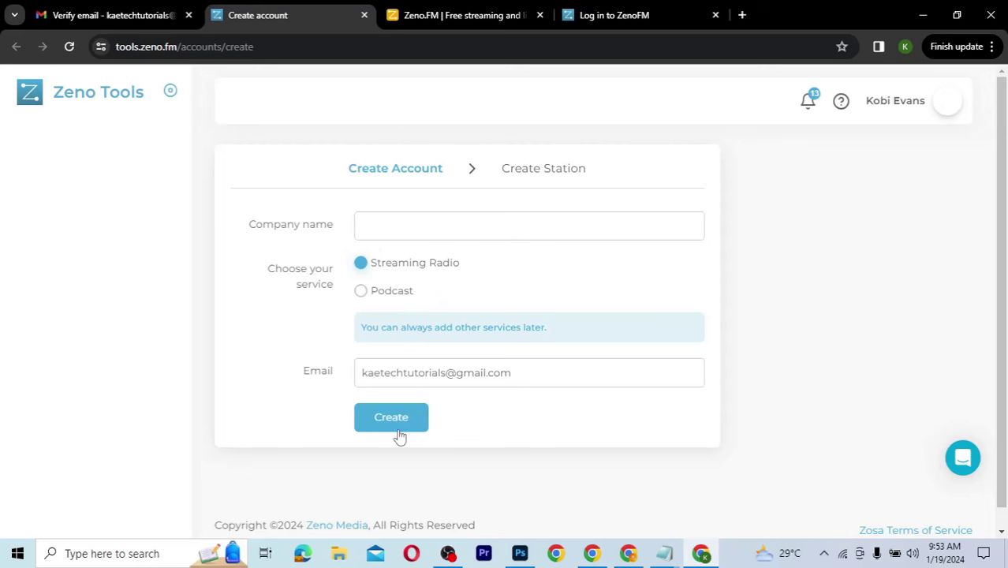
# Step: Create the company account 'Kaetech Radio' with Streaming Radio as the account type
pyautogui.click(405, 224)
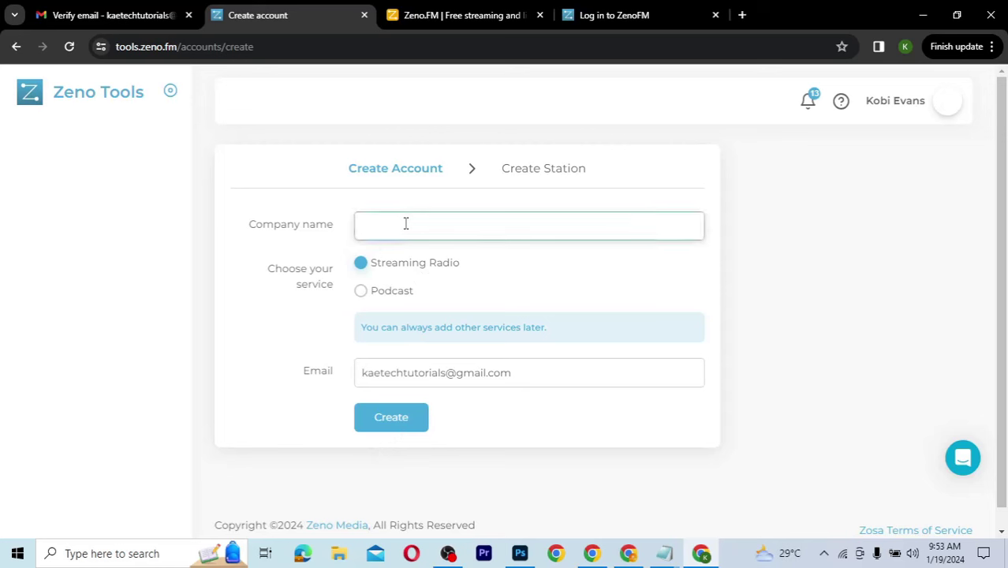
pyautogui.write('Kaetech Radio')
pyautogui.click(393, 419)
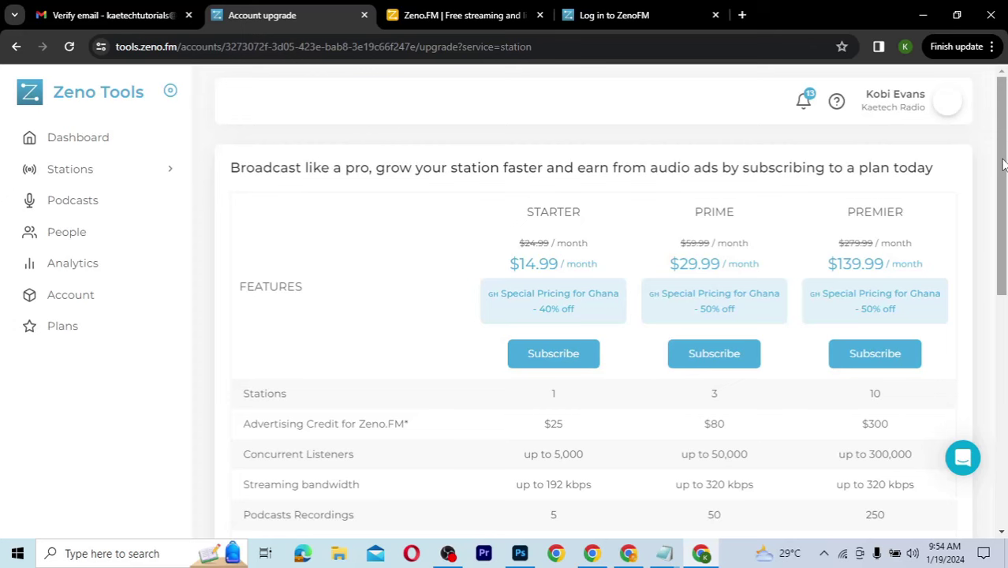
pyautogui.moveTo(1001, 164); pyautogui.dragTo(991, 416)
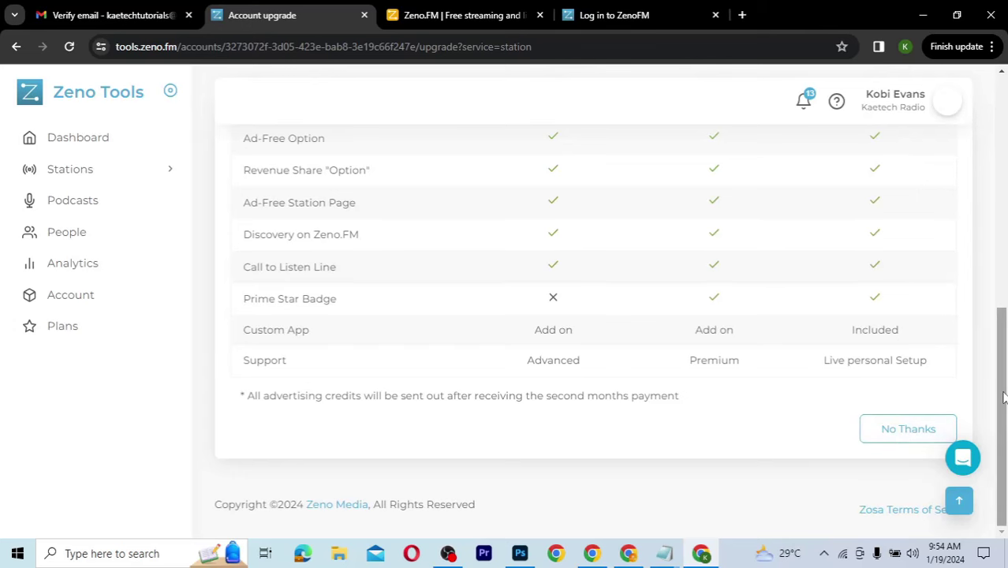
pyautogui.moveTo(1001, 396); pyautogui.dragTo(1003, 175)
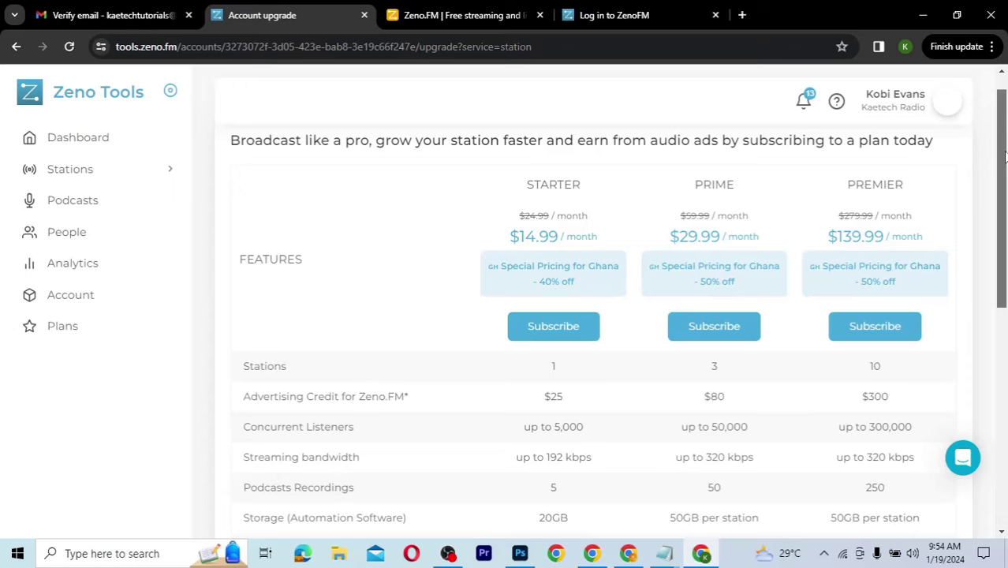
pyautogui.moveTo(1004, 155); pyautogui.dragTo(1004, 270)
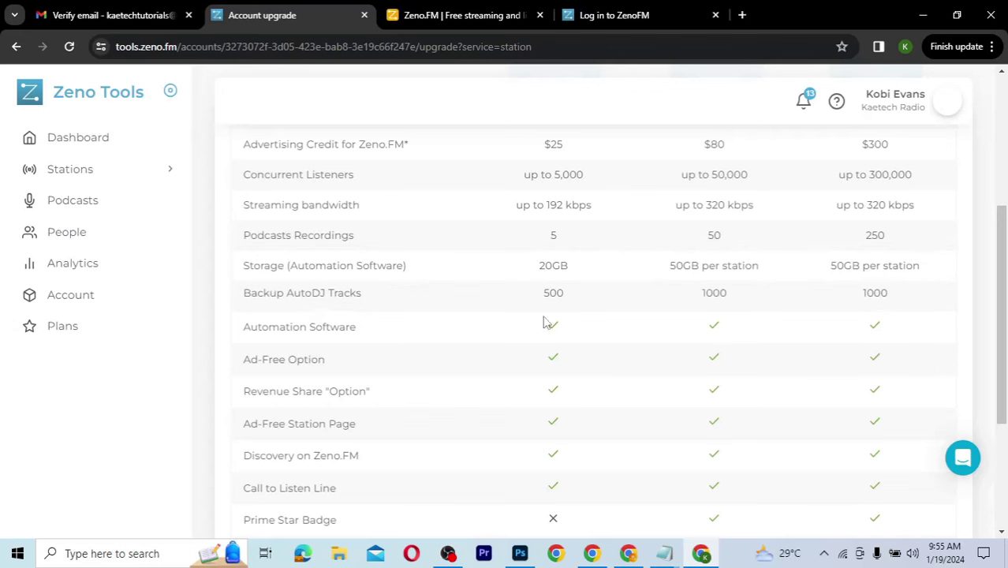
pyautogui.scroll(-2, 527, 384)
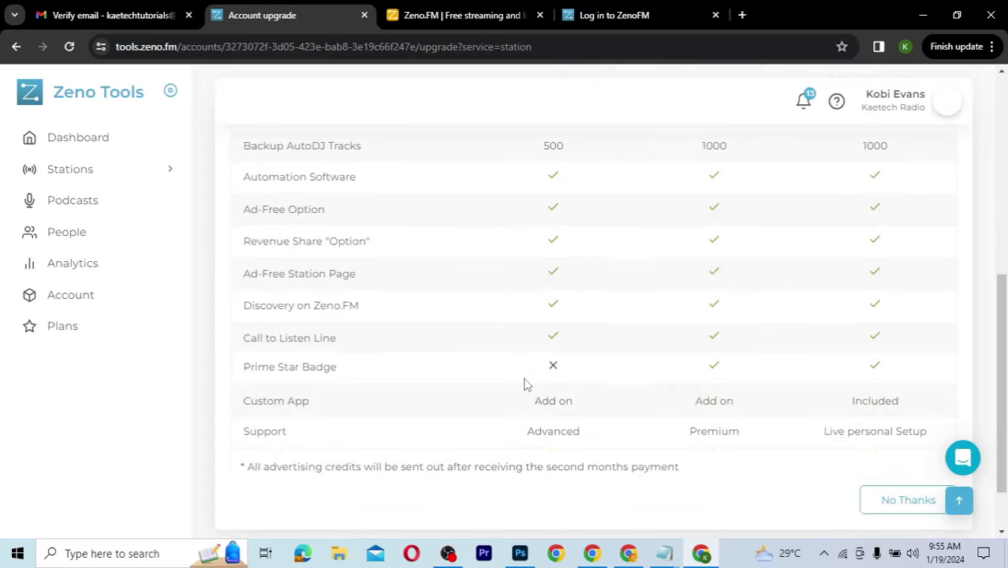
pyautogui.scroll(-1, 527, 384)
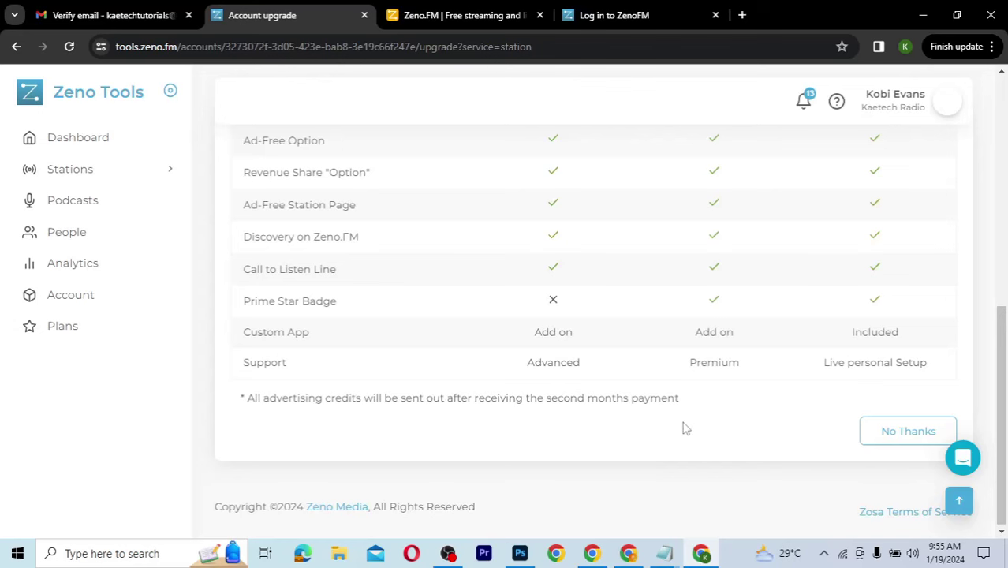
pyautogui.scroll(3, 685, 428)
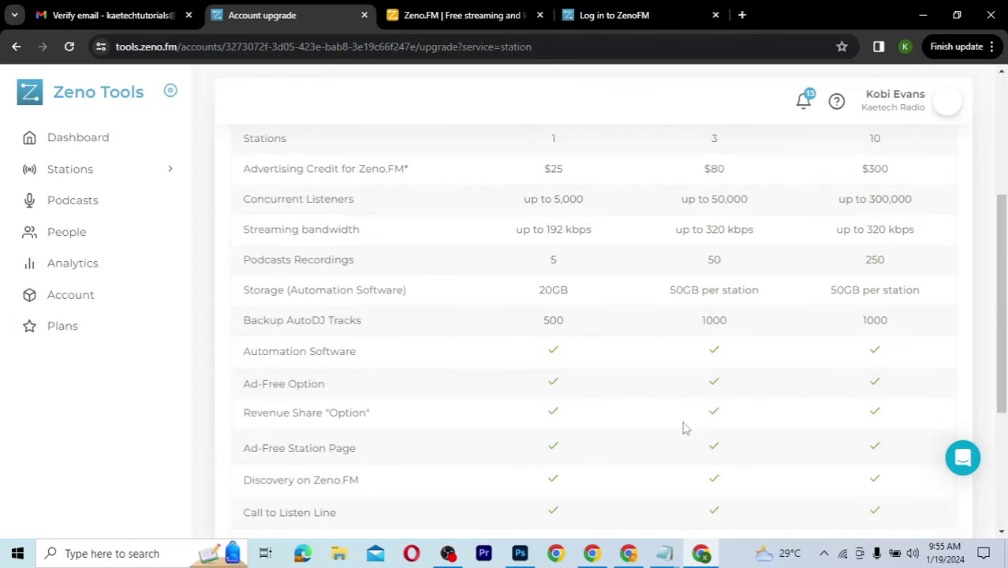
pyautogui.scroll(3, 685, 427)
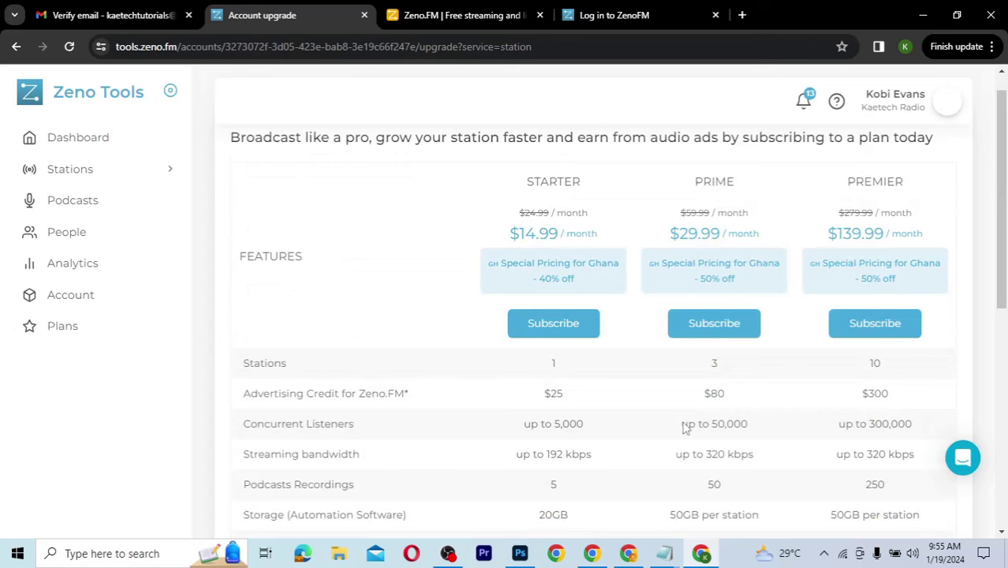
pyautogui.scroll(-10, 684, 427)
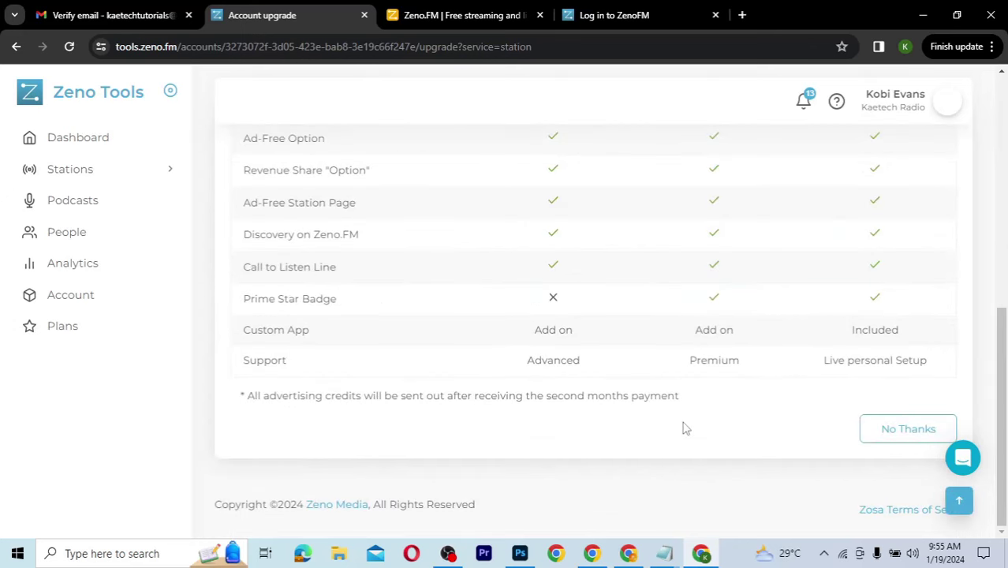
# Step: Decline the paid subscription plans with No Thanks
pyautogui.click(901, 435)
pyautogui.click(901, 435)
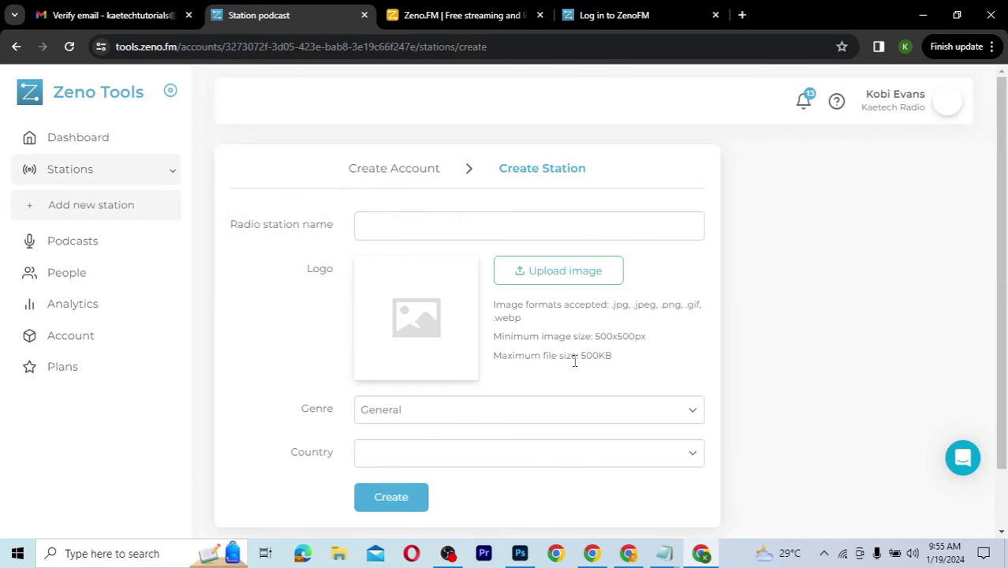
pyautogui.scroll(-1, 574, 360)
pyautogui.scroll(1, 574, 359)
# Step: Name the radio station 'Kaetech Radio' and begin uploading a logo image
pyautogui.click(392, 227)
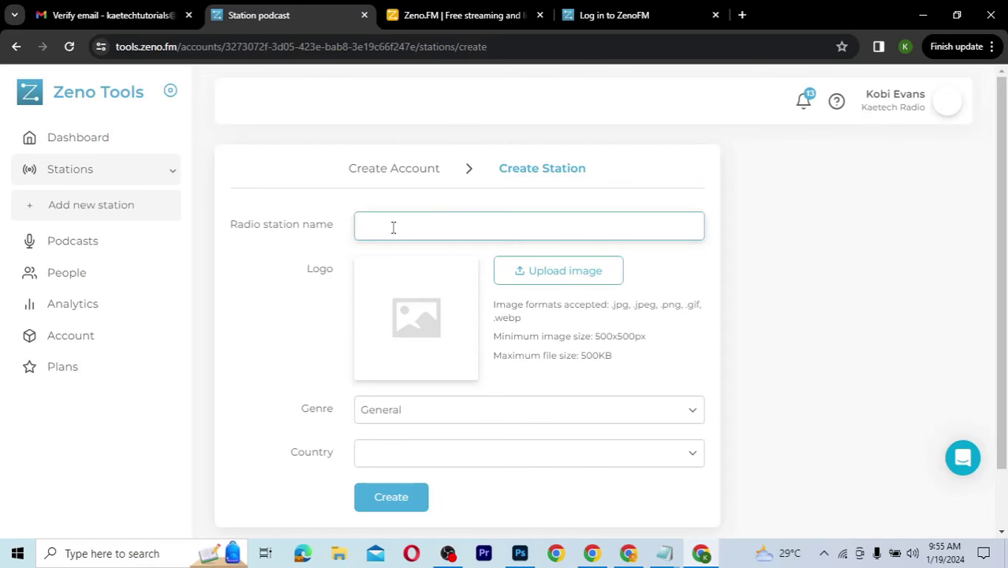
pyautogui.scroll(-1, 393, 228)
pyautogui.scroll(1, 393, 227)
pyautogui.write('Kaetech Radio')
pyautogui.click(548, 282)
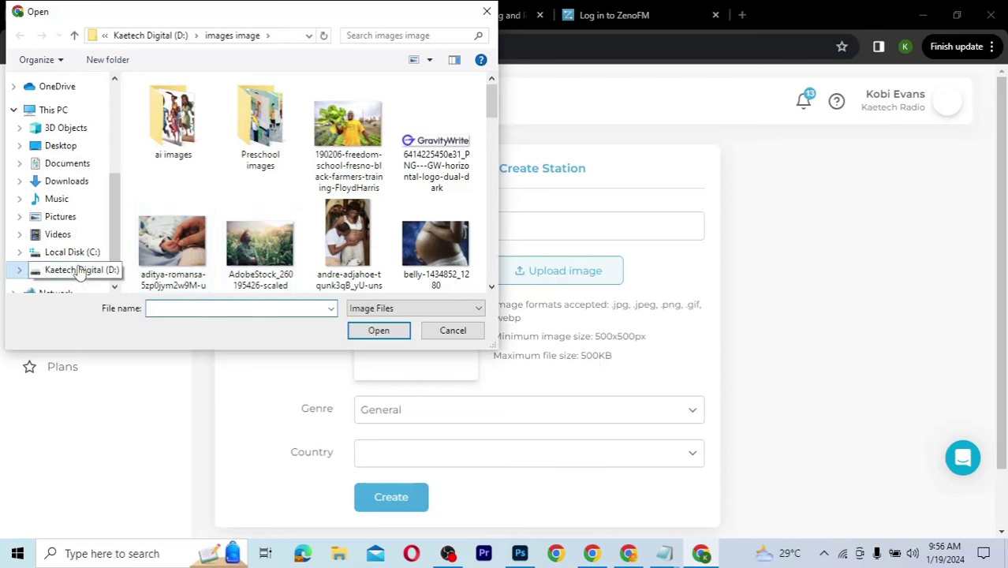
# Step: Pick KD 2 from the KAETECH DIGITAL folder on drive D: as the station logo
pyautogui.click(160, 37)
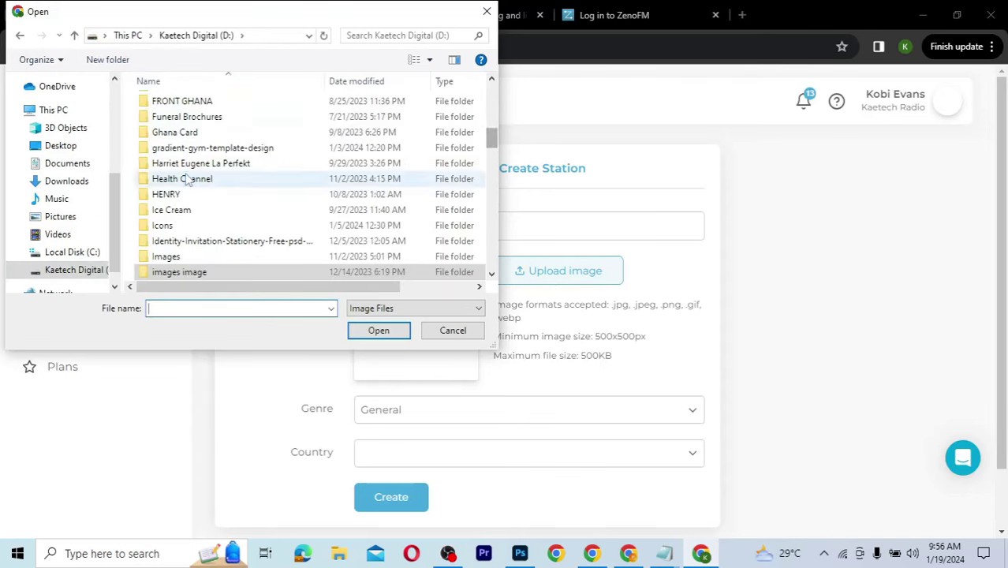
pyautogui.scroll(-5, 187, 180)
pyautogui.doubleClick(189, 129)
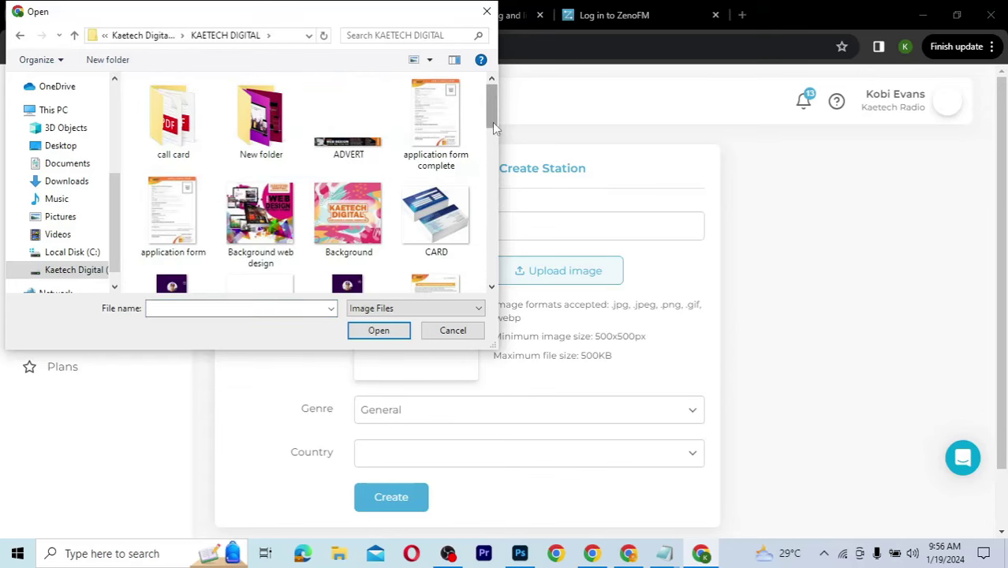
pyautogui.moveTo(494, 128); pyautogui.dragTo(469, 192)
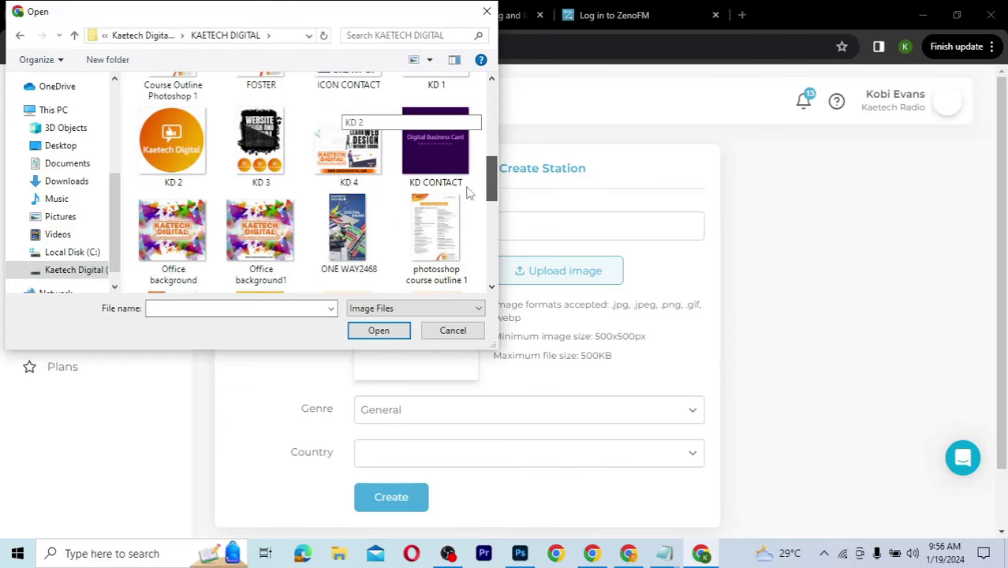
pyautogui.click(176, 162)
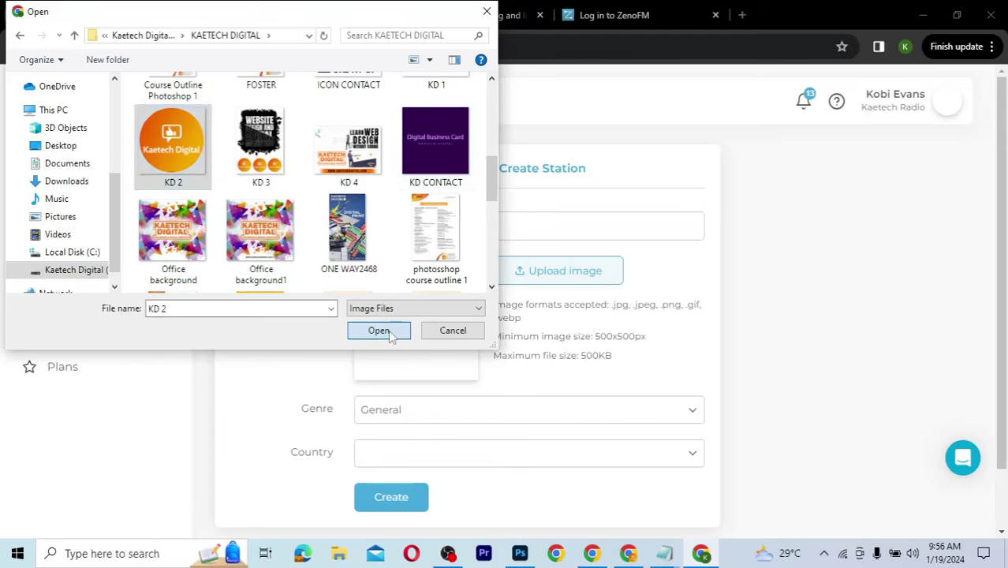
pyautogui.click(379, 331)
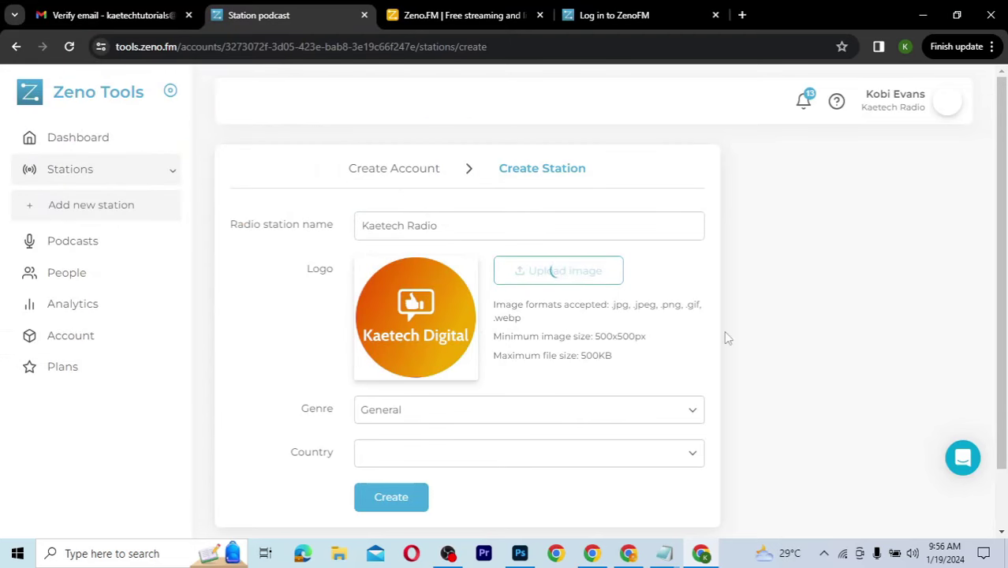
# Step: Set genre to General and country to Ghana, then create the Kaetech Radio station
pyautogui.scroll(-1, 758, 390)
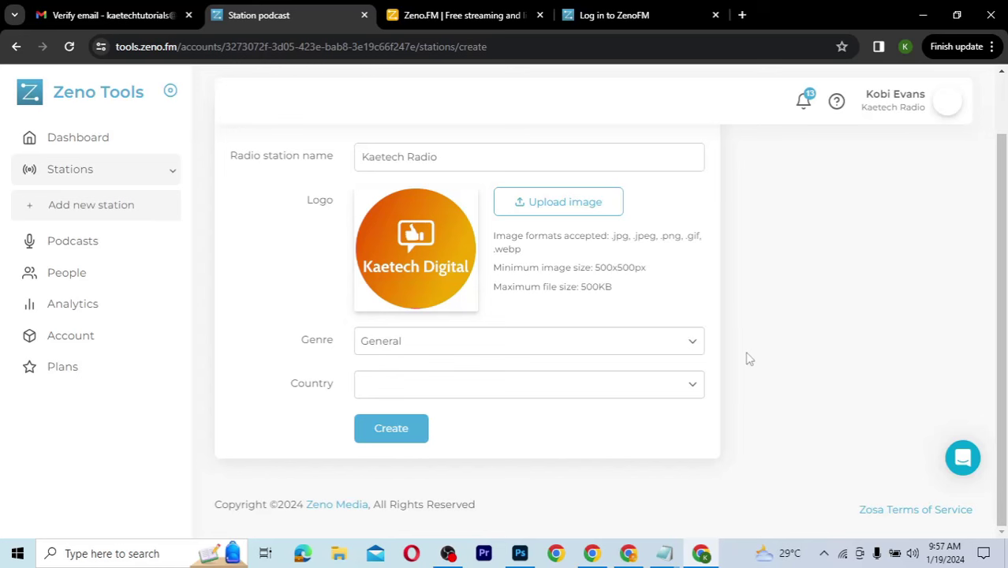
pyautogui.click(692, 340)
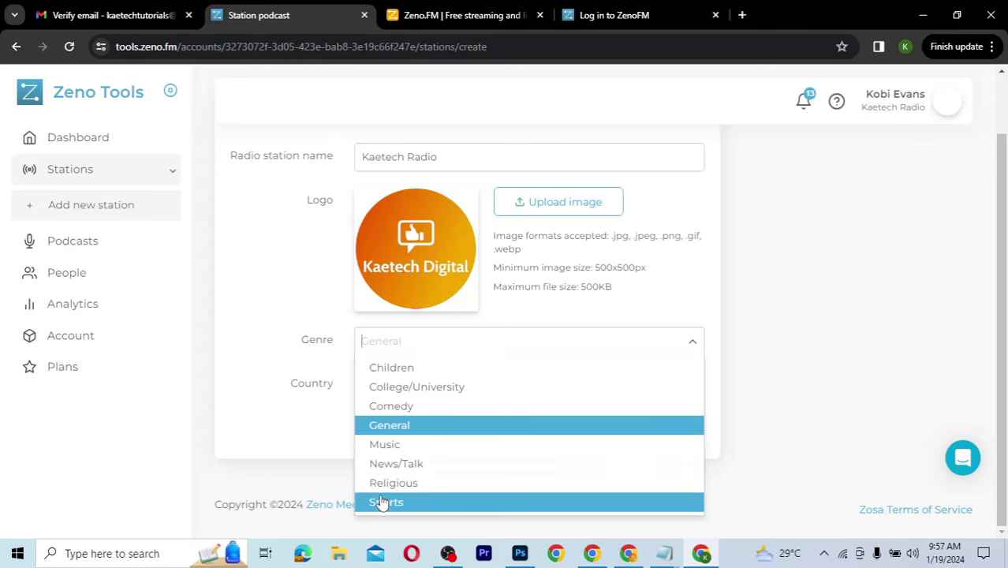
pyautogui.click(390, 426)
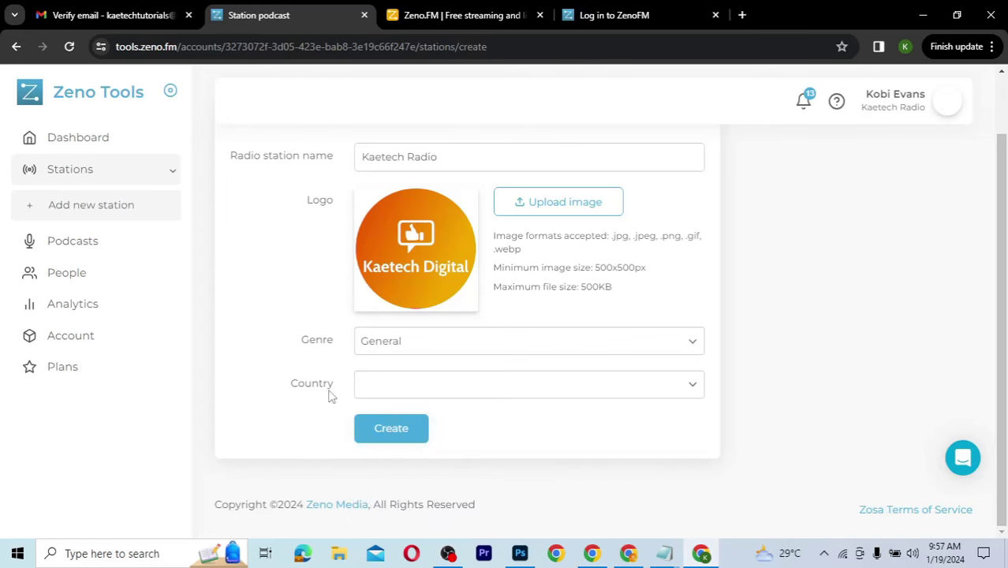
pyautogui.click(525, 382)
pyautogui.click(525, 382)
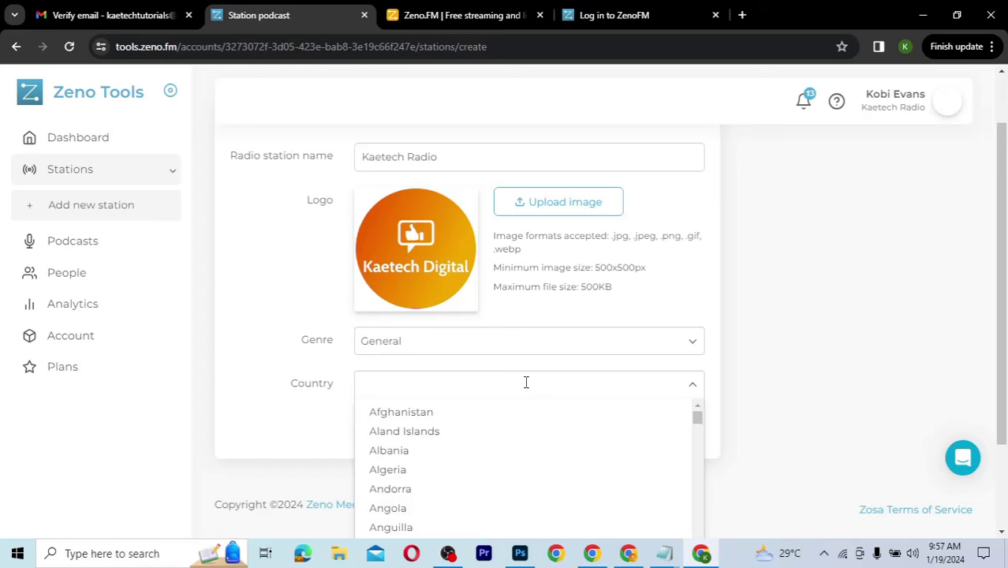
pyautogui.write('Ghan')
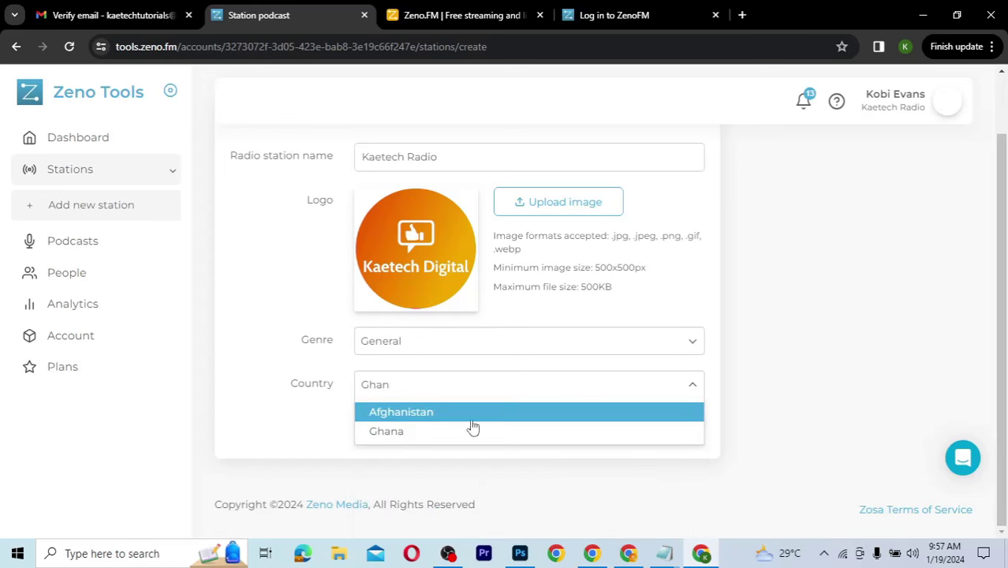
pyautogui.click(473, 430)
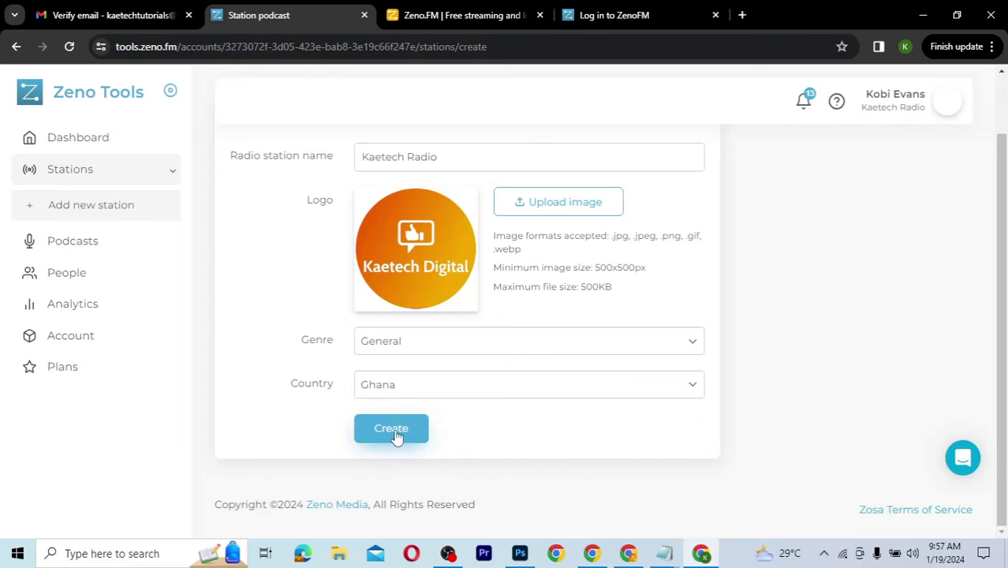
pyautogui.click(394, 432)
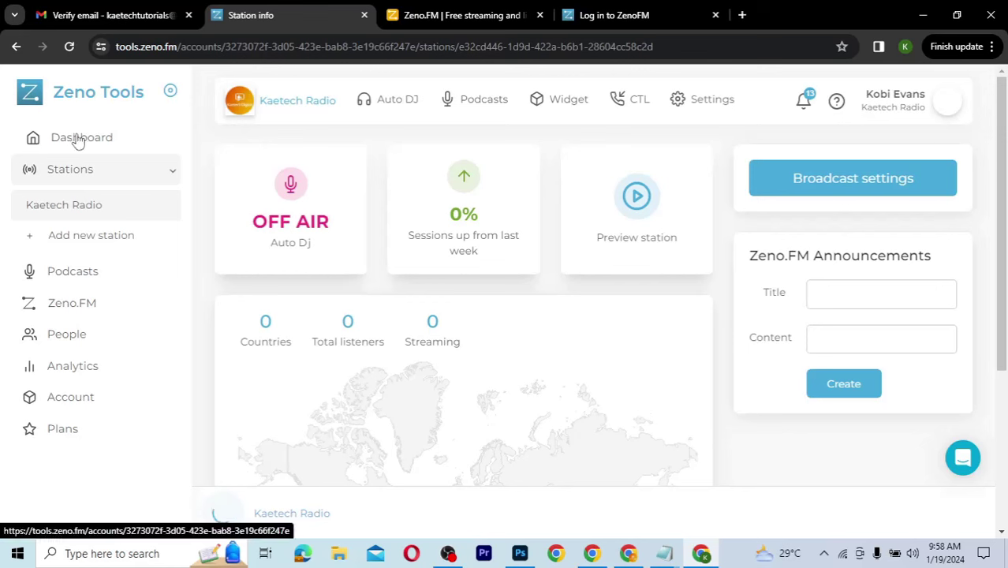
# Step: Return to the account Dashboard and expand the Stations list showing Kaetech Radio
pyautogui.click(79, 139)
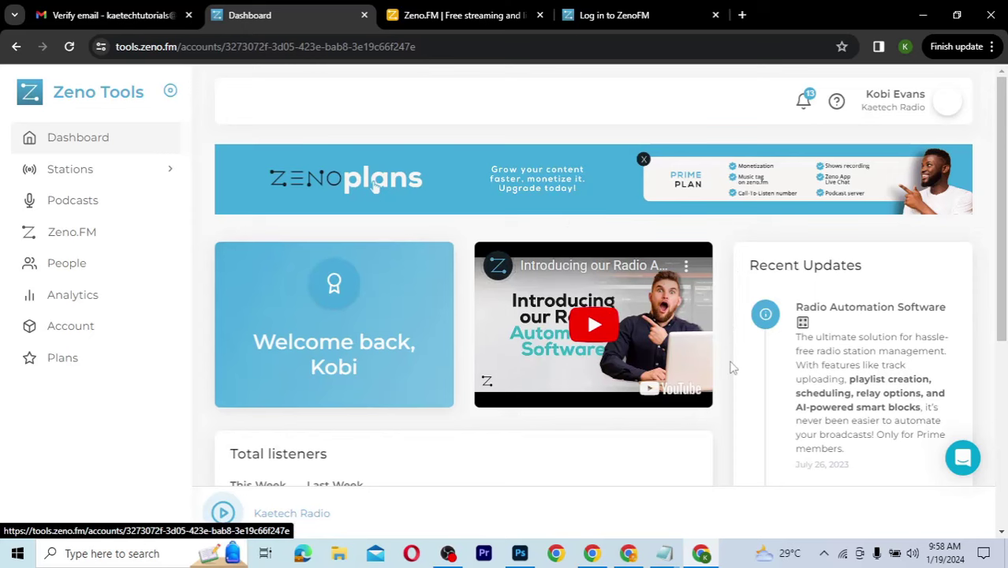
pyautogui.scroll(-2, 732, 367)
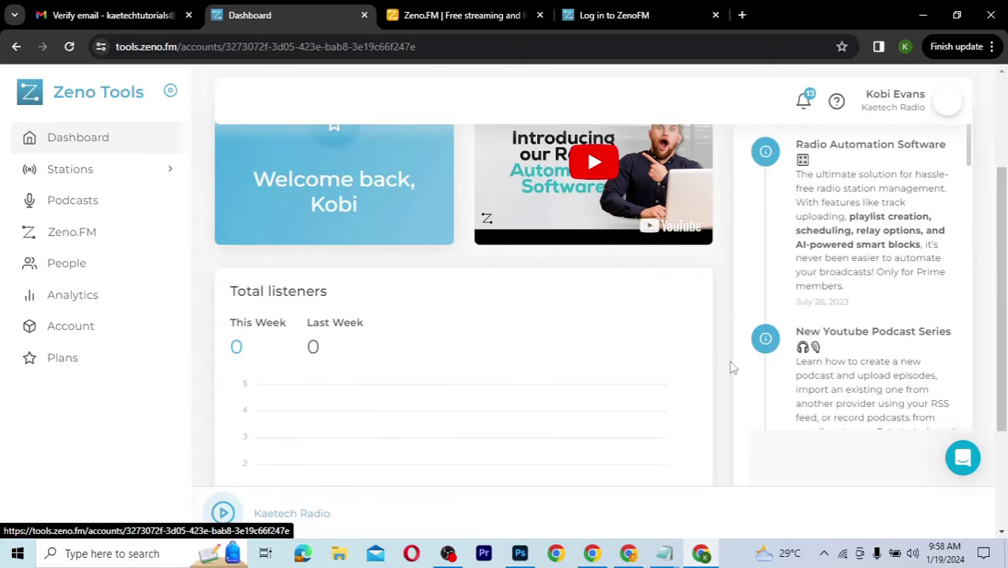
pyautogui.scroll(2, 732, 367)
pyautogui.scroll(-2, 732, 367)
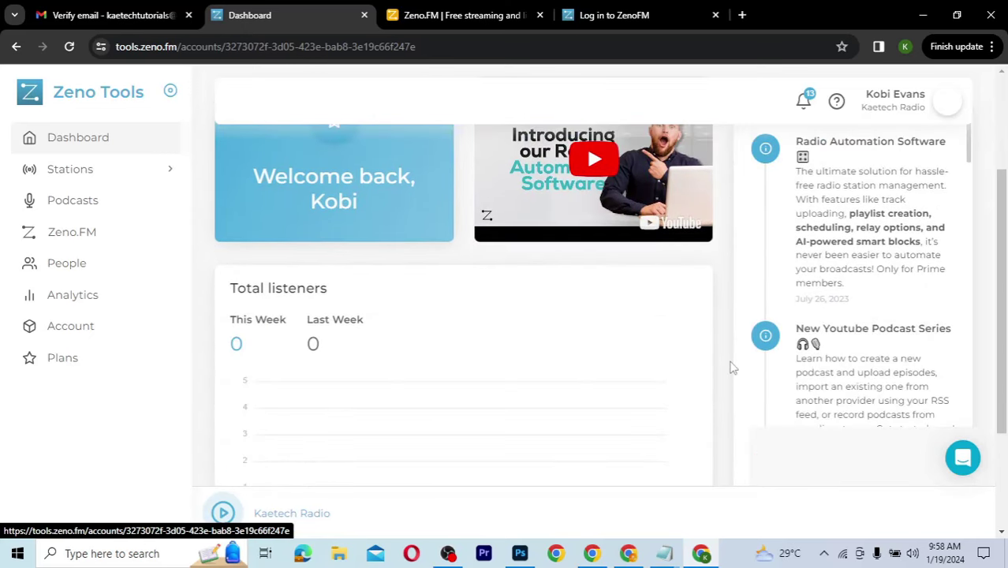
pyautogui.scroll(-2, 732, 368)
pyautogui.scroll(1, 732, 368)
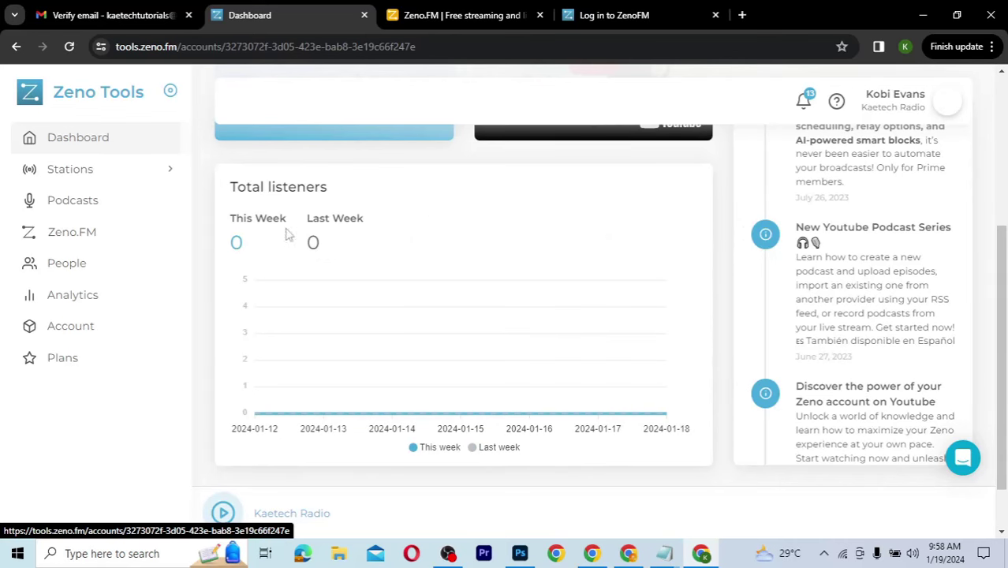
pyautogui.scroll(3, 728, 276)
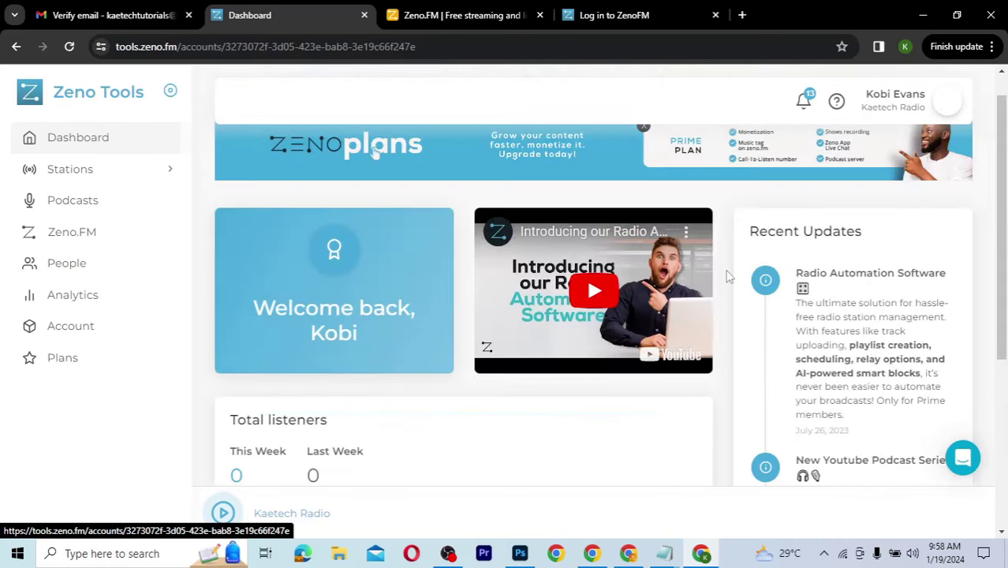
pyautogui.scroll(1, 729, 276)
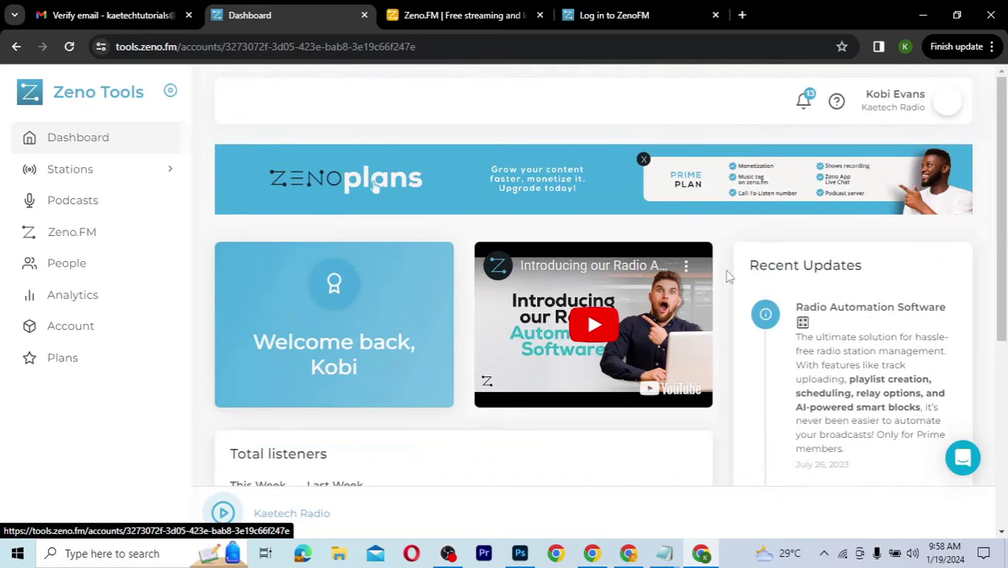
pyautogui.rightClick(308, 209)
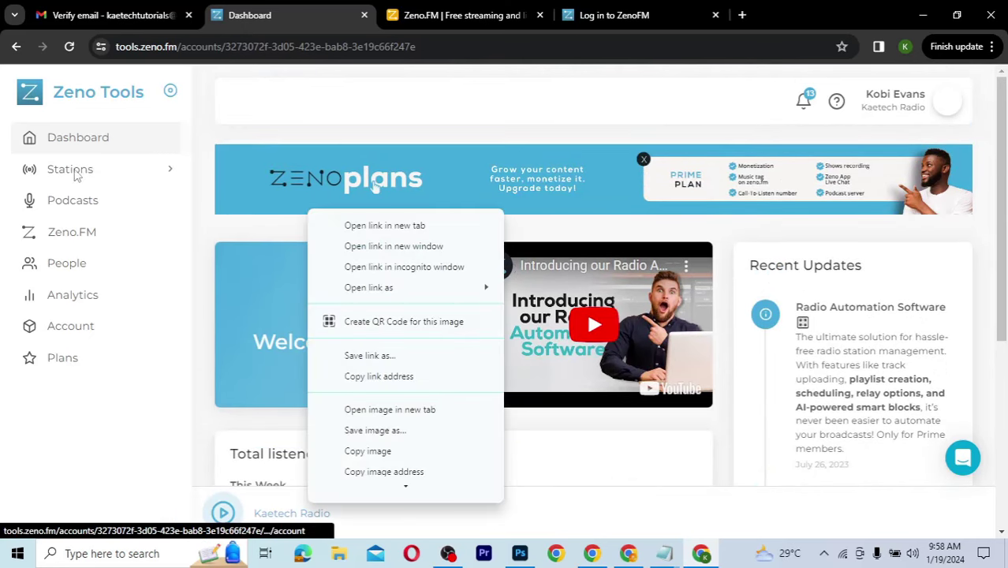
pyautogui.click(198, 164)
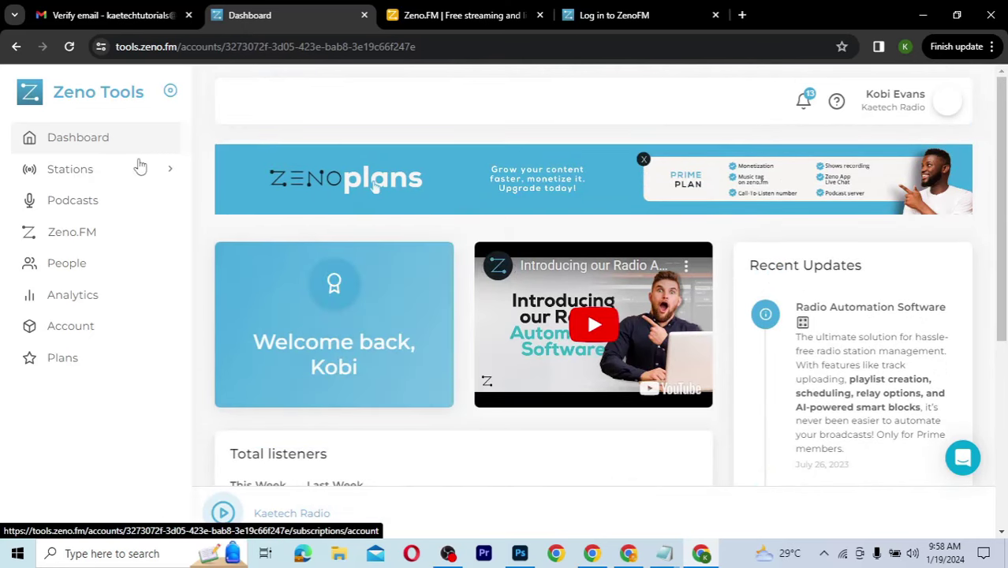
pyautogui.click(95, 170)
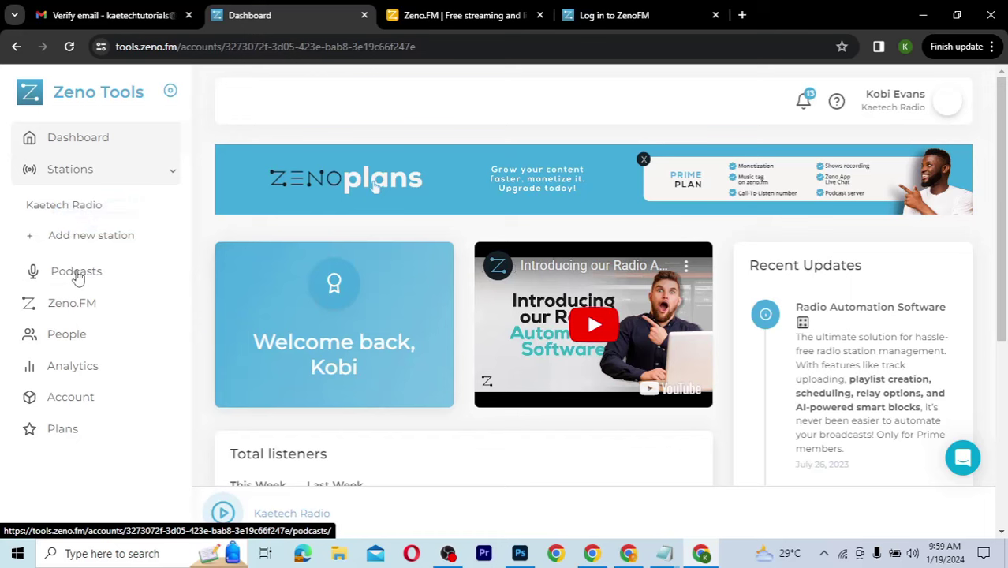
# Step: Open Kaetech Radio's Zeno.FM Manage microsite page from the sidebar
pyautogui.click(77, 274)
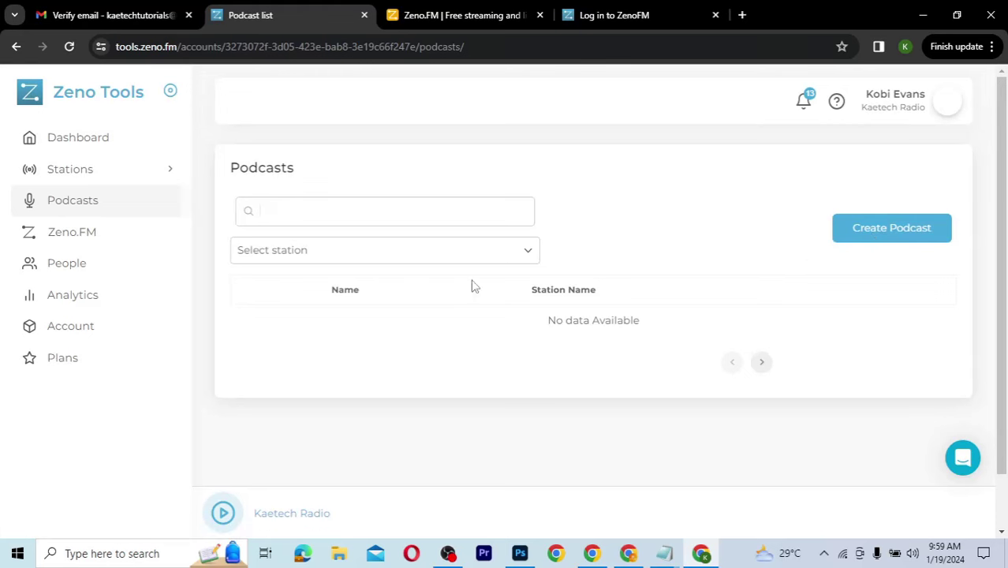
pyautogui.click(69, 241)
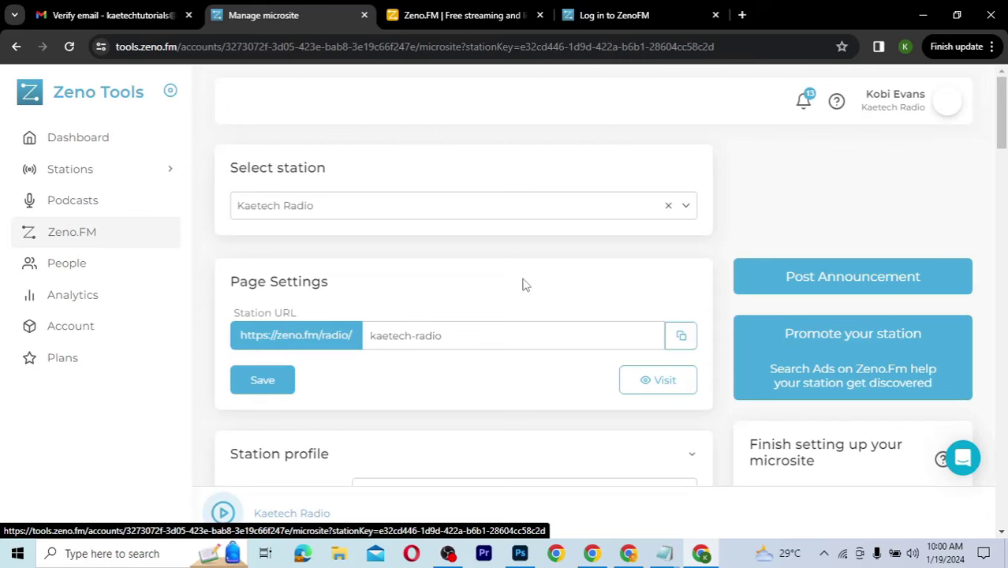
pyautogui.click(680, 336)
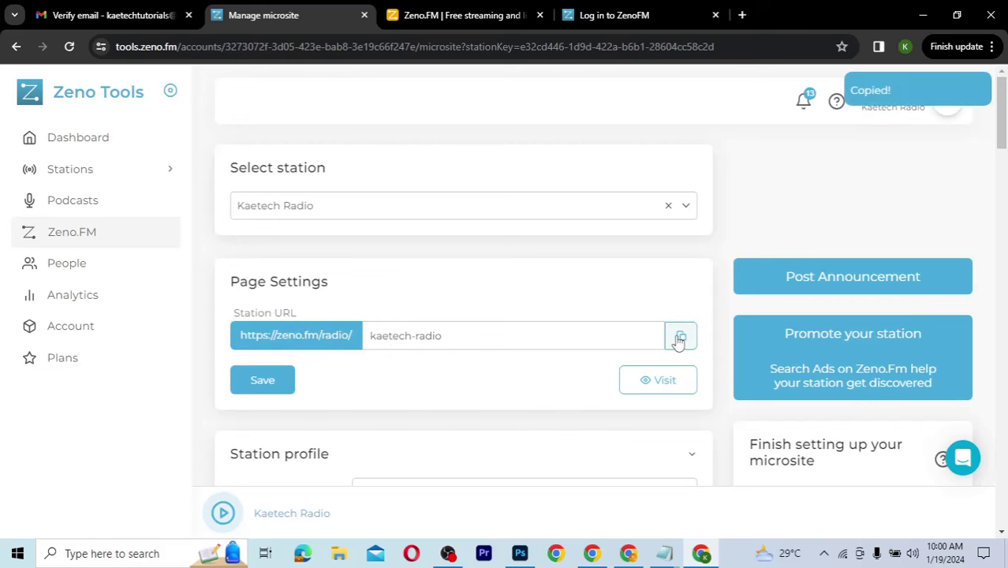
pyautogui.click(741, 14)
pyautogui.hotkey('ctrl', 'v')
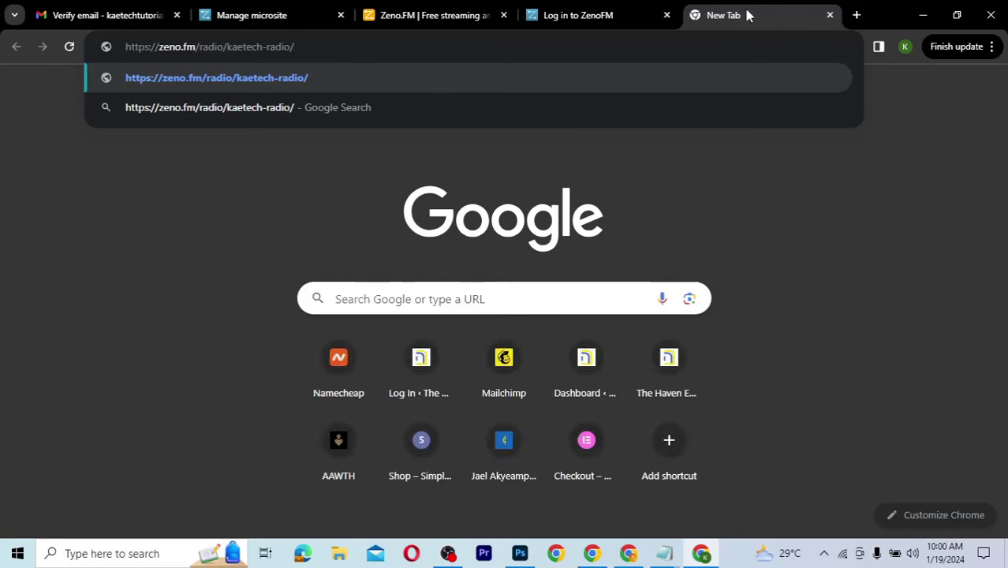
pyautogui.press('Return')
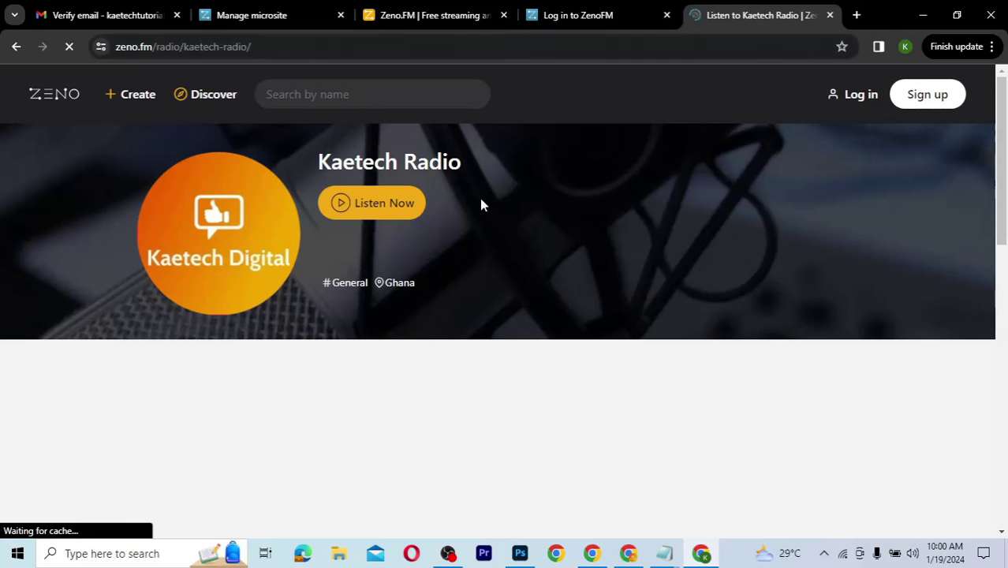
pyautogui.click(829, 16)
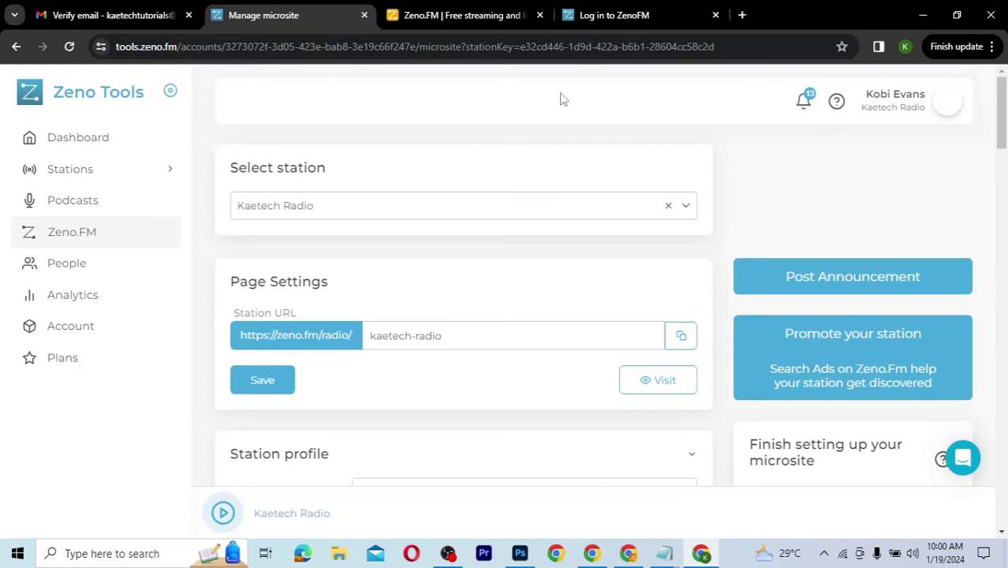
# Step: Paste an About description presenting a Ghana-based web design and digital marketing station
pyautogui.scroll(-1, 429, 281)
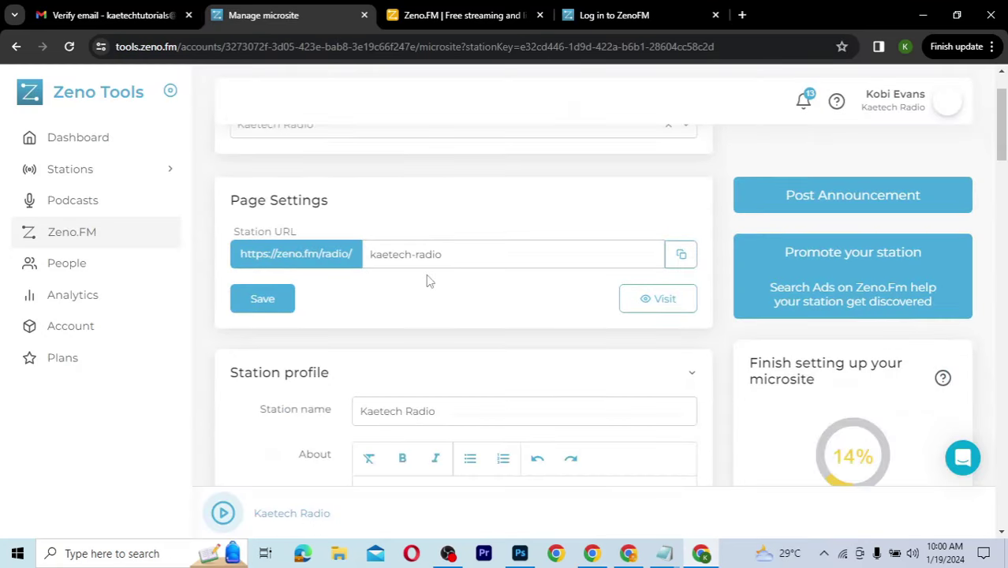
pyautogui.scroll(1, 428, 281)
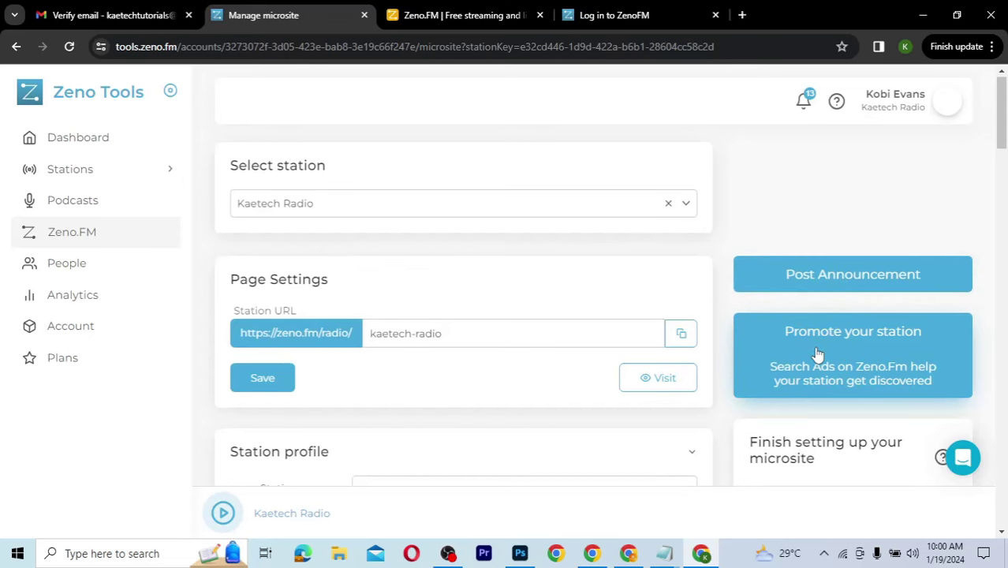
pyautogui.scroll(-2, 817, 355)
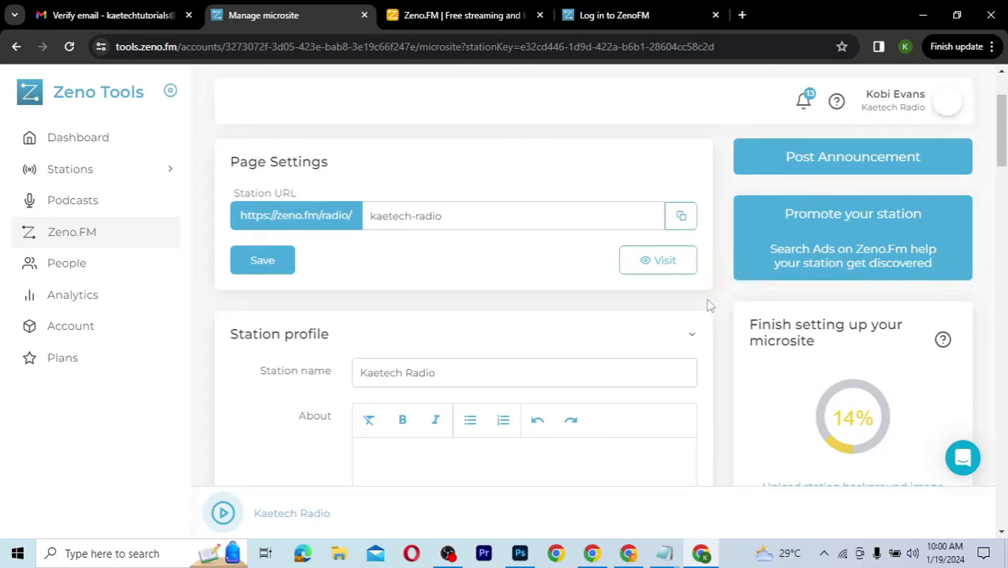
pyautogui.scroll(-2, 709, 306)
pyautogui.scroll(-1, 708, 305)
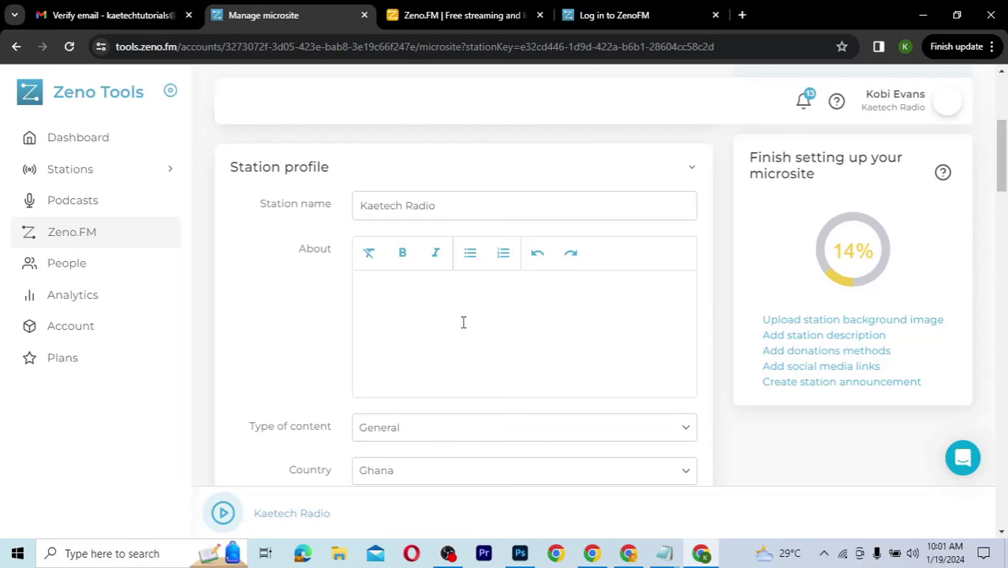
pyautogui.hotkey('ctrl', 'v')
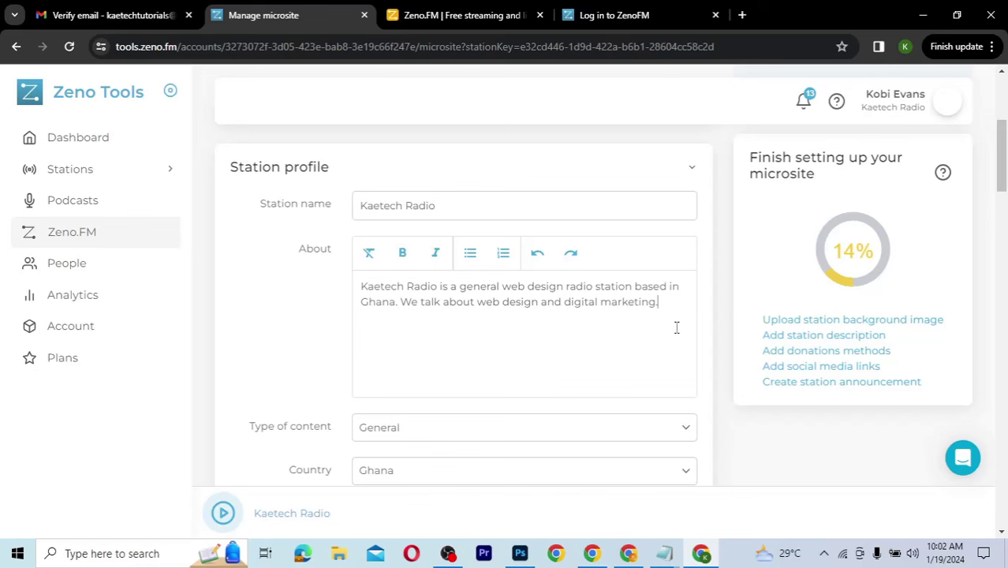
# Step: Enter Accra as the station's city
pyautogui.scroll(-2, 676, 327)
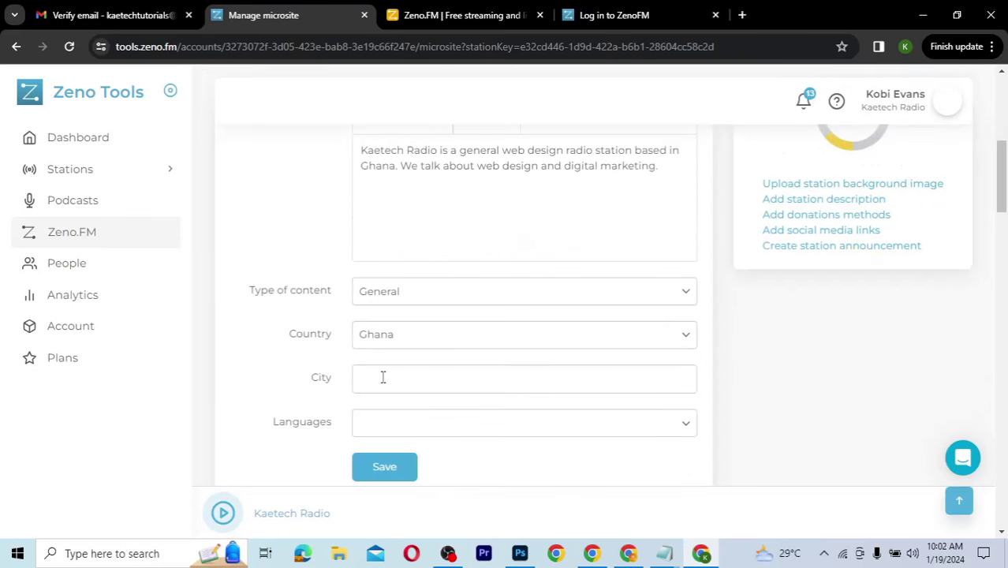
pyautogui.click(382, 377)
pyautogui.write('Accra')
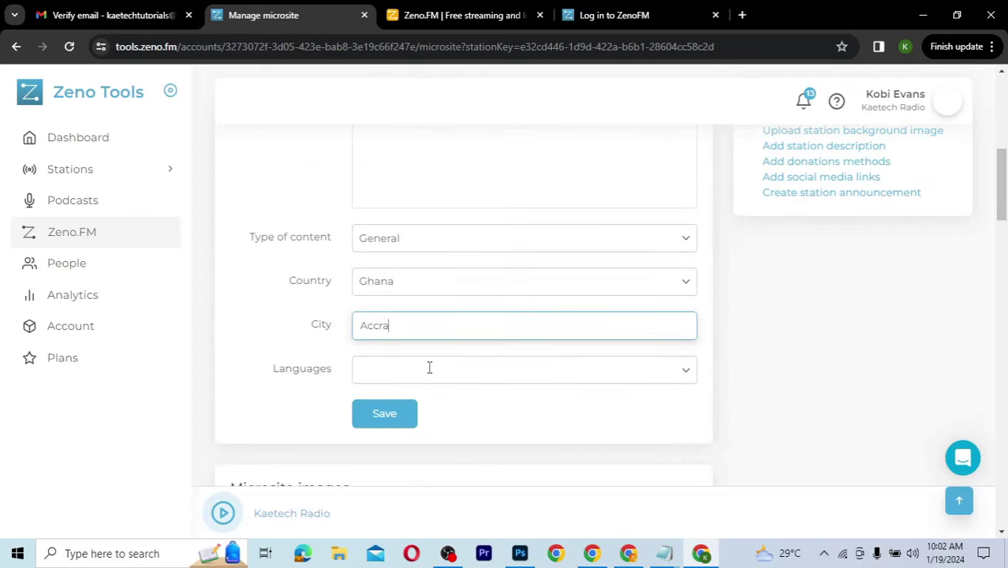
# Step: Set the station language to English (UK) by searching 'Eng' in Languages
pyautogui.click(429, 368)
pyautogui.write('Eng')
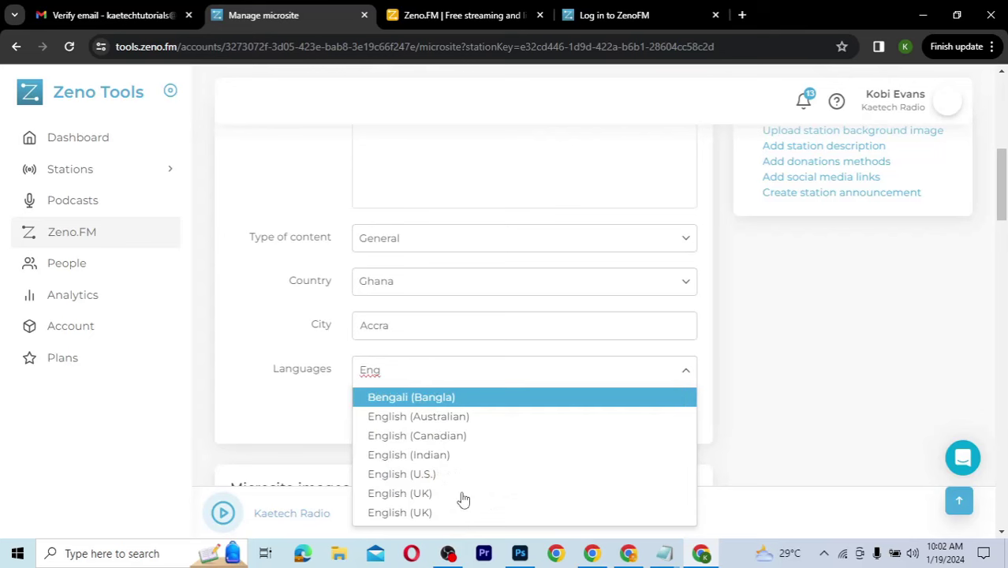
pyautogui.scroll(-1, 463, 499)
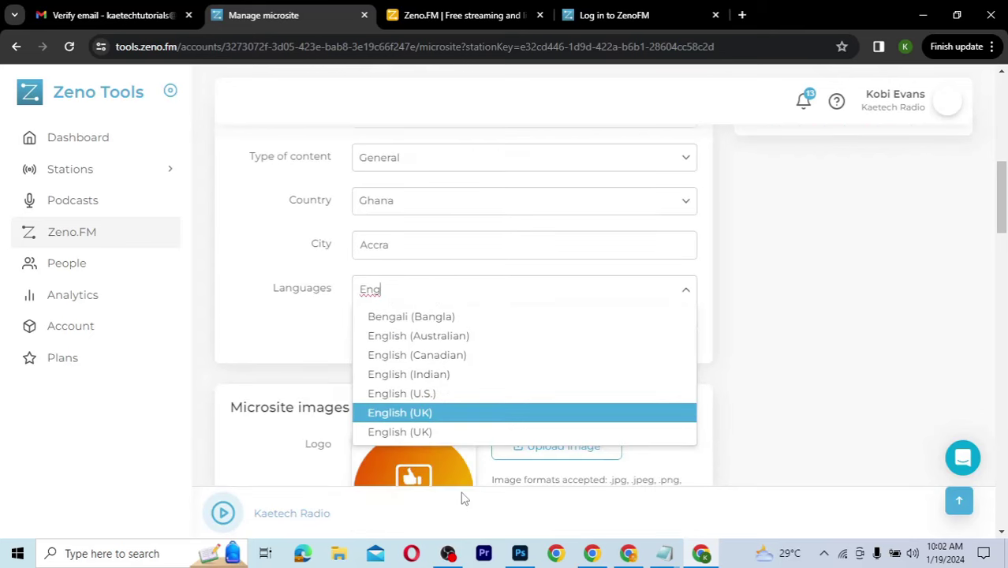
pyautogui.click(439, 415)
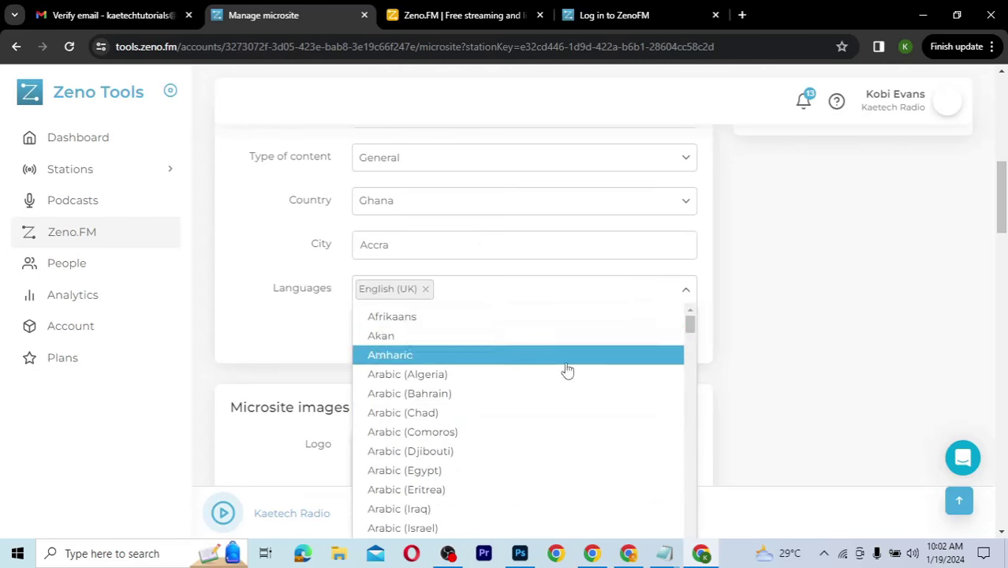
pyautogui.scroll(-10, 567, 371)
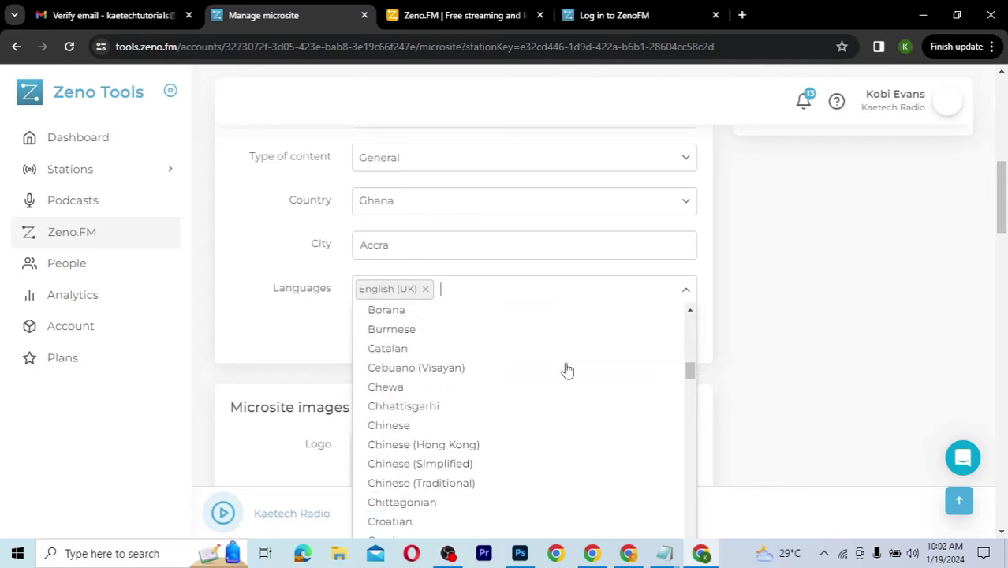
pyautogui.scroll(2, 567, 370)
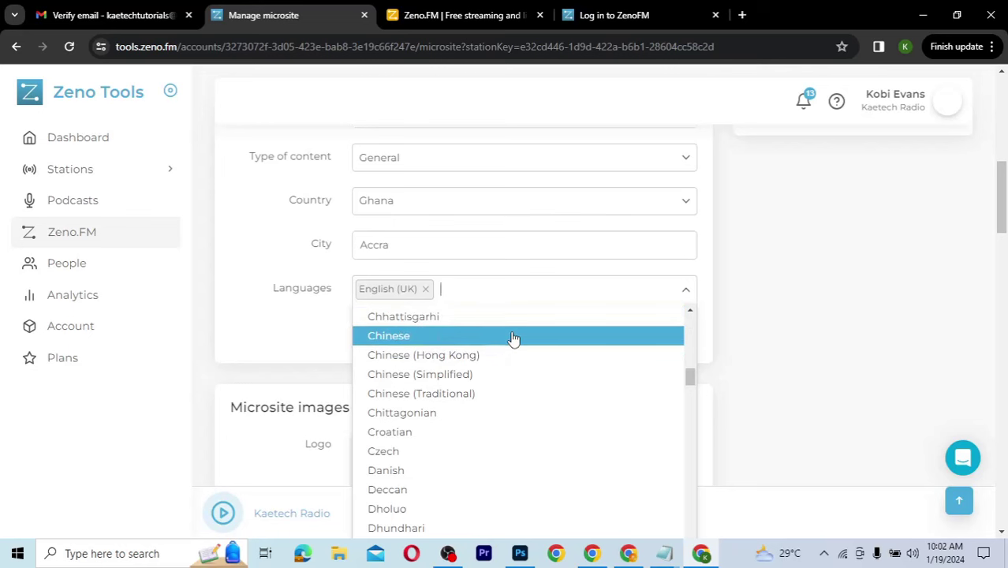
pyautogui.click(791, 303)
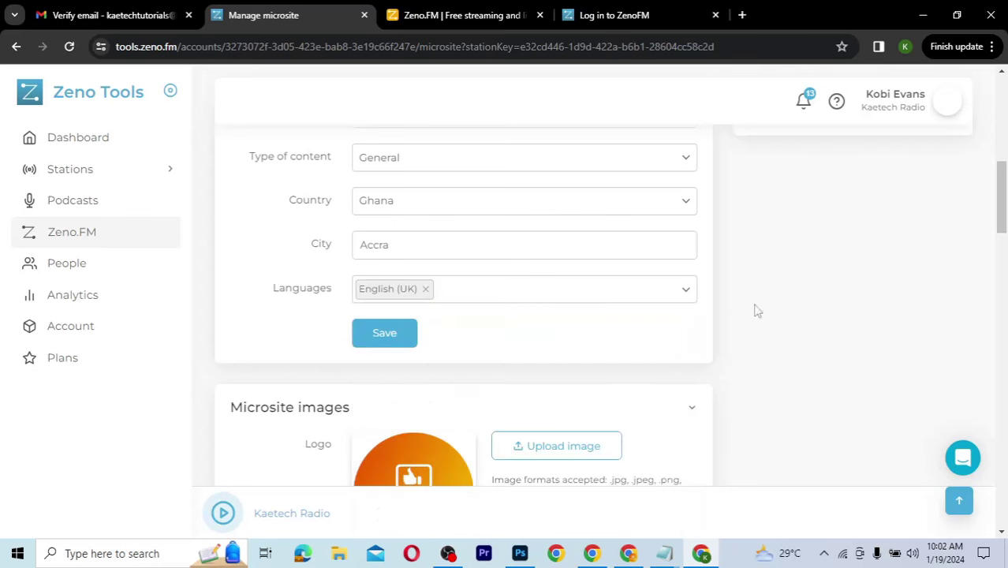
# Step: Load the public zeno.fm/radio/kaetech-radio page in a new tab alongside Manage microsite
pyautogui.scroll(-3, 763, 307)
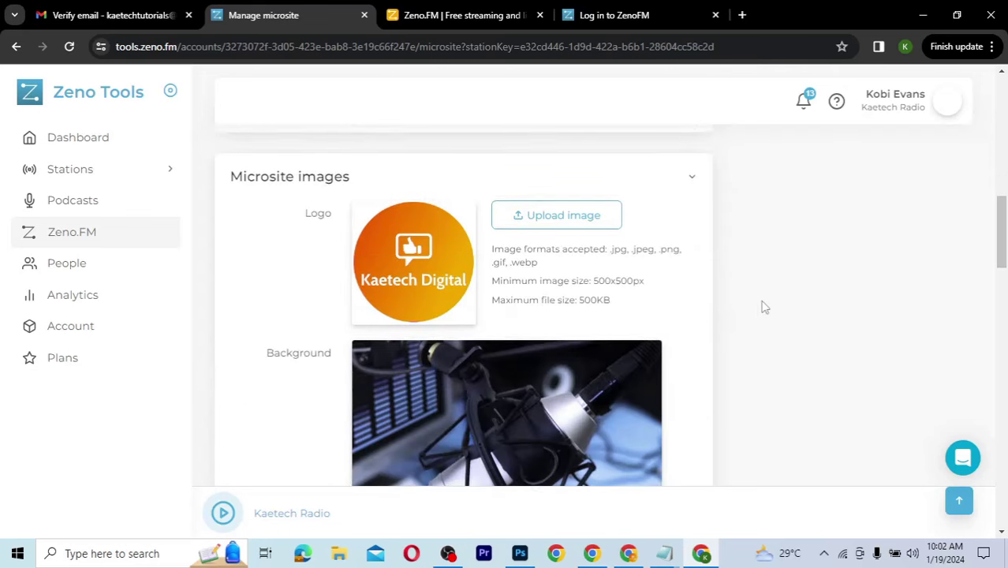
pyautogui.scroll(-2, 764, 307)
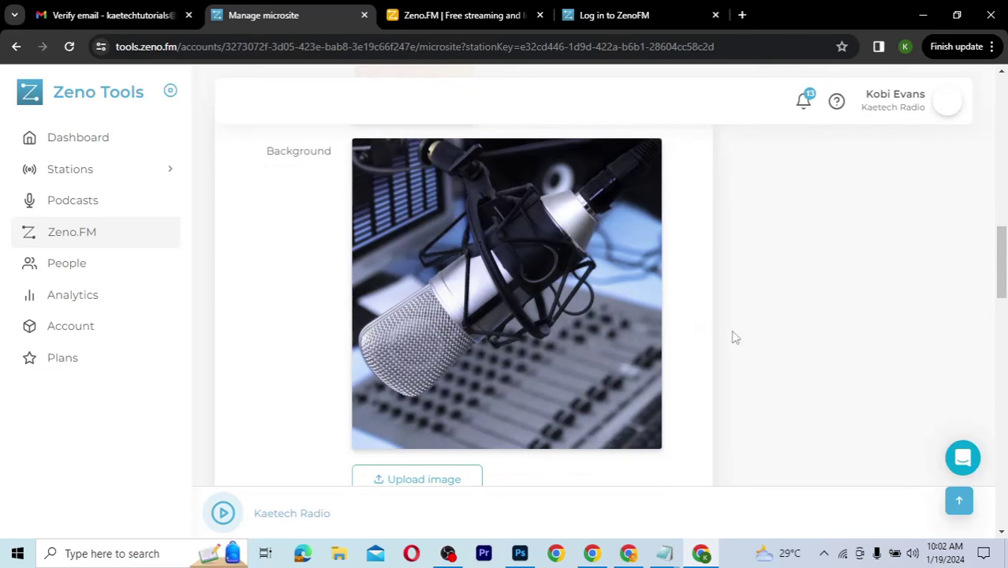
pyautogui.click(640, 23)
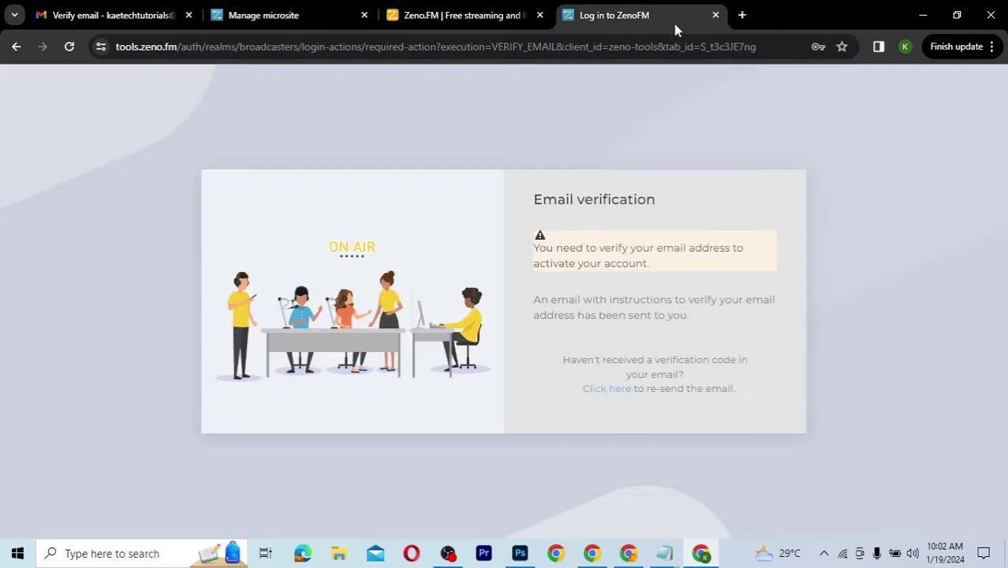
pyautogui.click(742, 15)
pyautogui.write('https://zeno.fm/radio/kaetech-radio/')
pyautogui.press('Return')
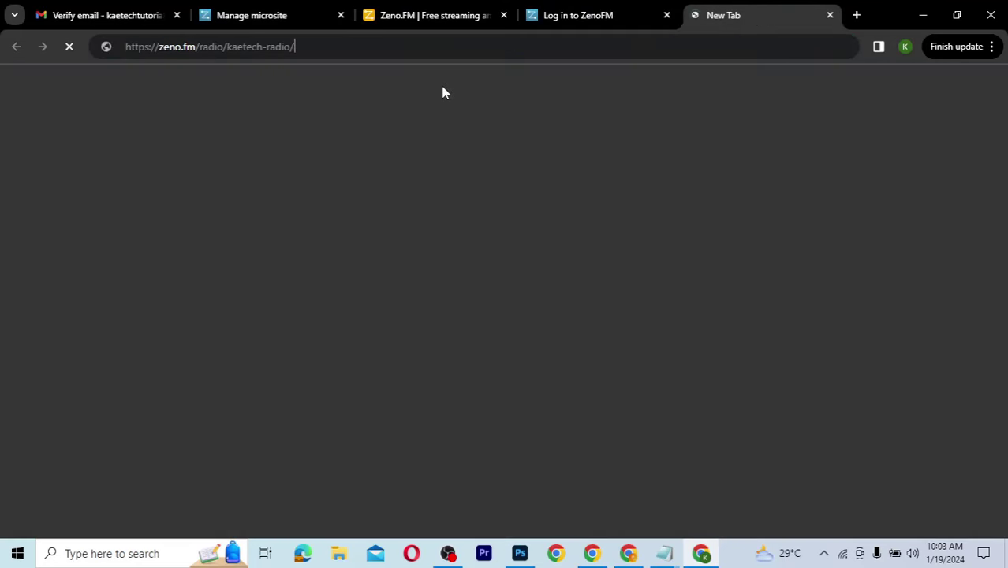
pyautogui.press('Return')
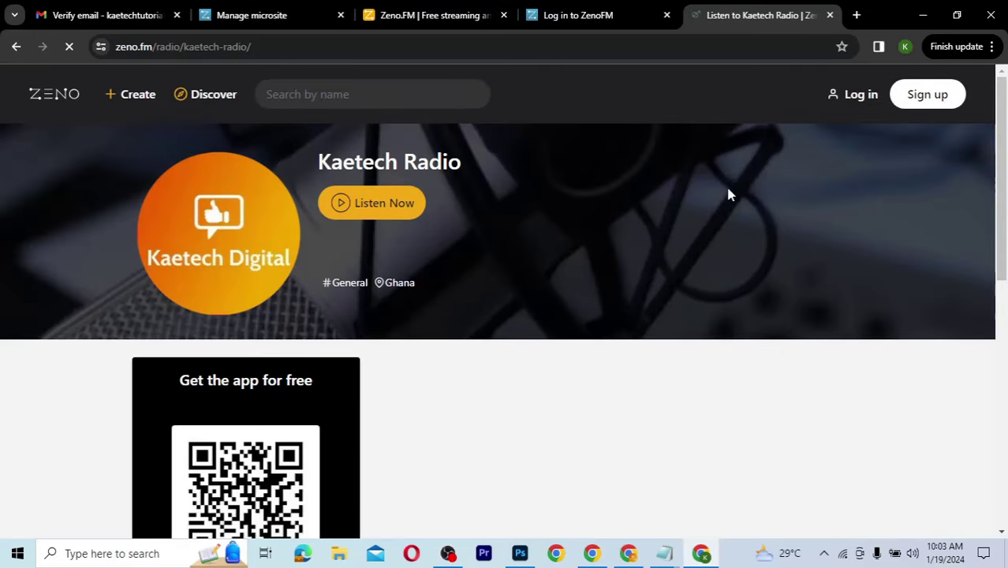
pyautogui.click(410, 19)
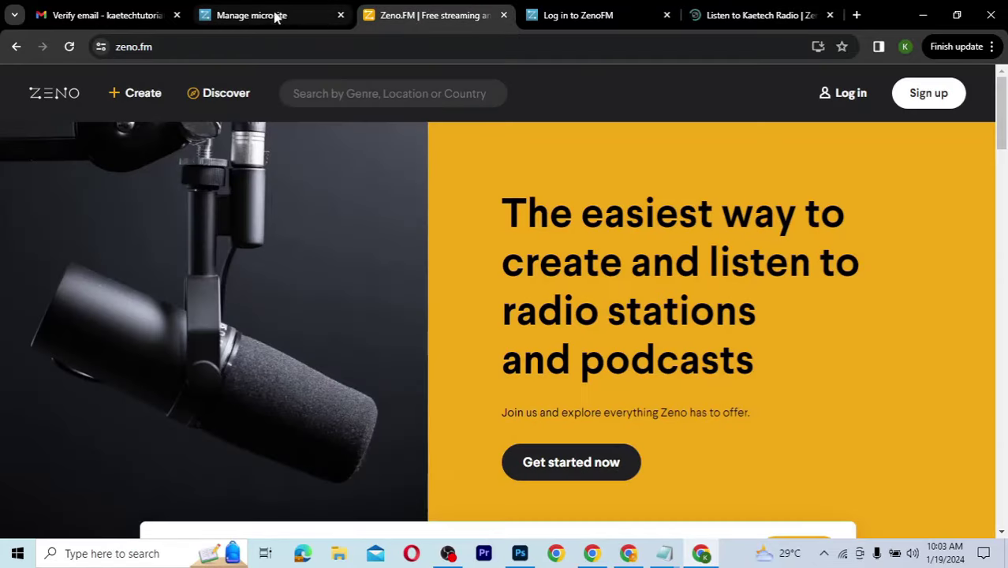
pyautogui.click(272, 18)
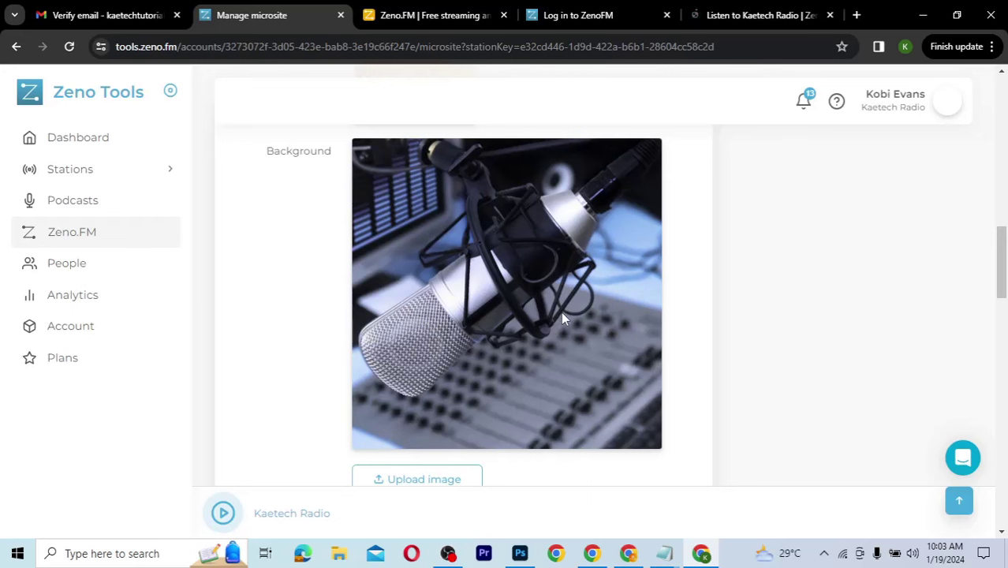
# Step: Enter station website name 'Kaetech Digital' and URL 'kaetechdigital.com'
pyautogui.scroll(-4, 562, 318)
pyautogui.scroll(1, 562, 317)
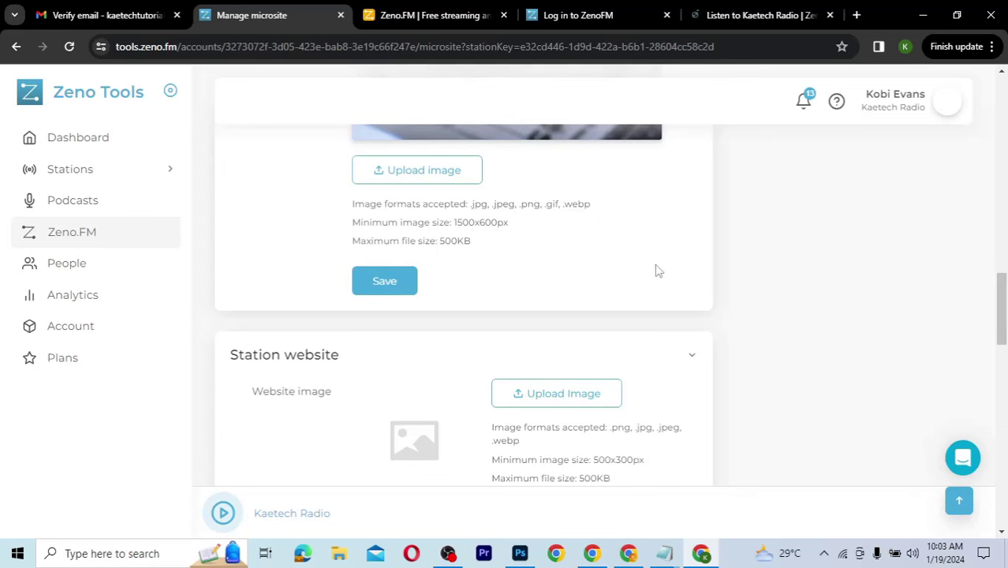
pyautogui.scroll(-3, 655, 271)
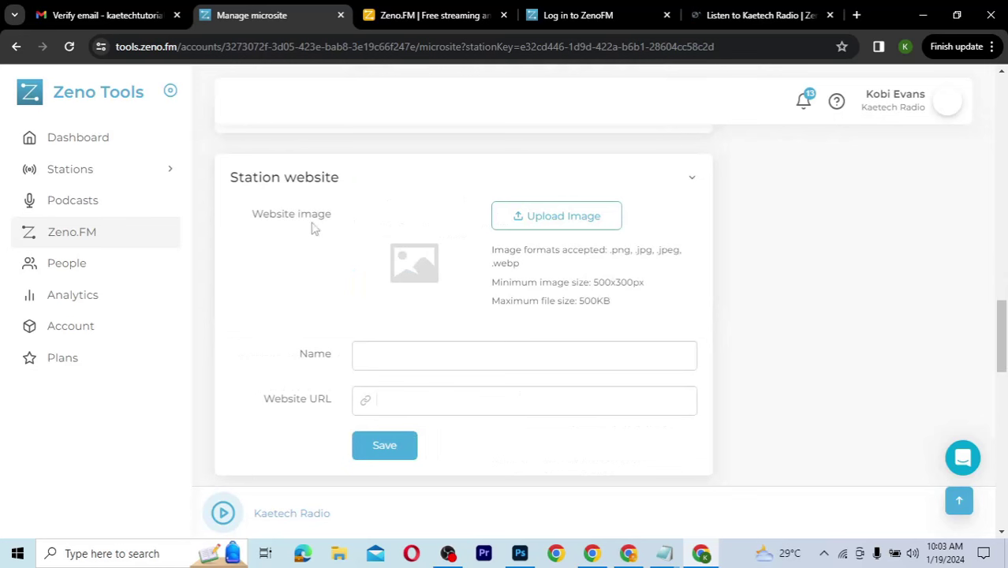
pyautogui.click(388, 357)
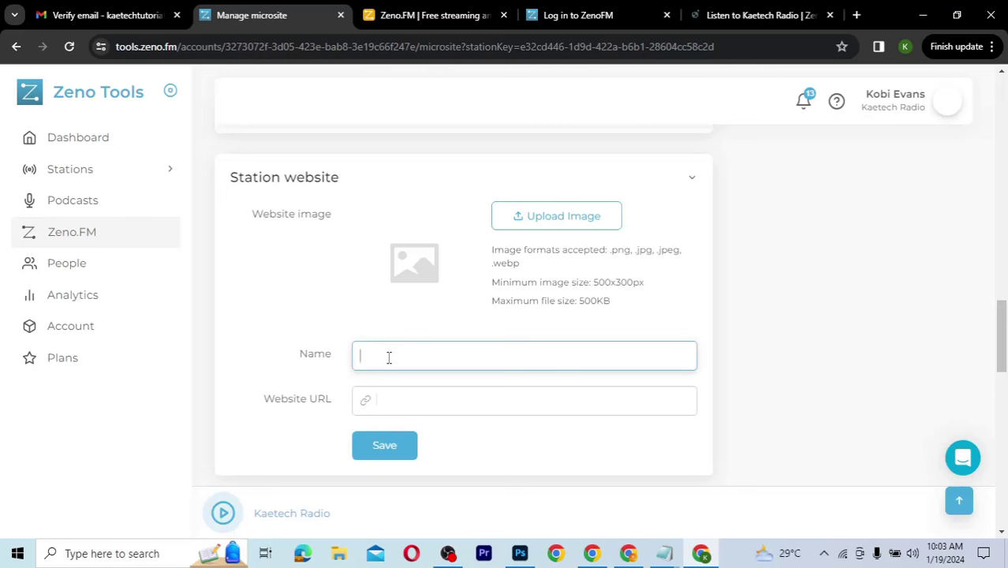
pyautogui.write('Kaetech Digital')
pyautogui.click(401, 407)
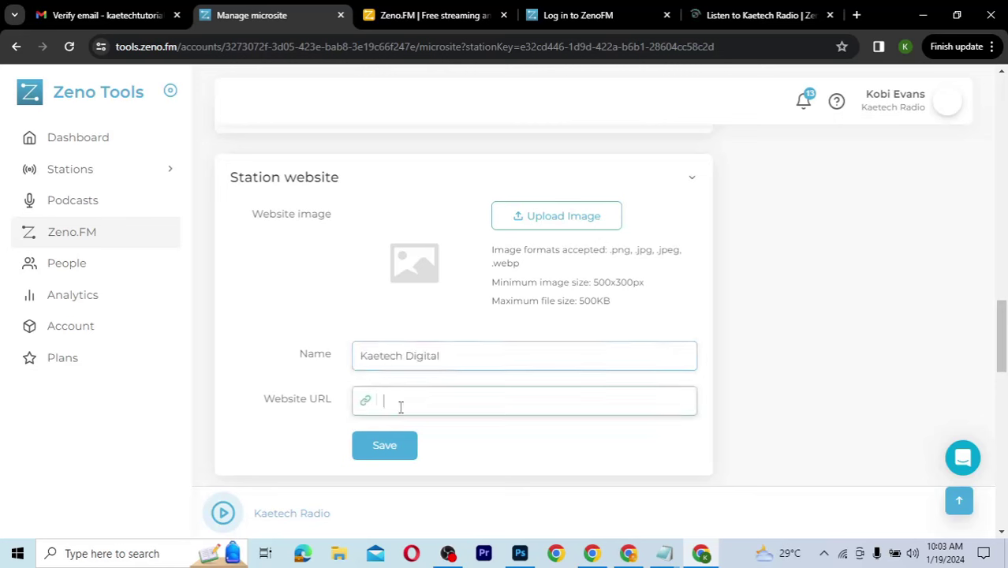
pyautogui.write('kaetechdigi')
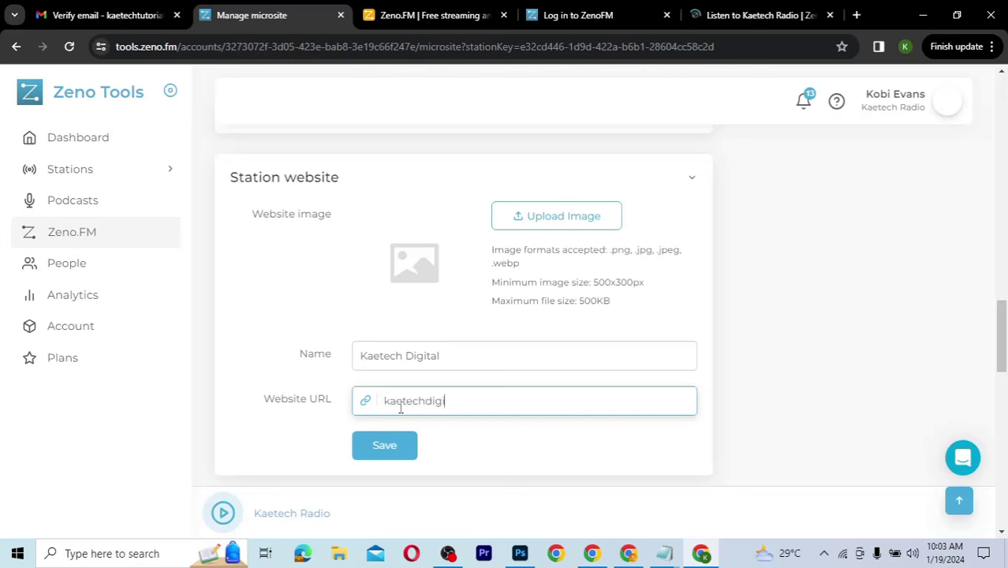
pyautogui.write('tal.com')
# Step: Upload the orange KD 2 Kaetech Digital logo as the station website image
pyautogui.click(562, 218)
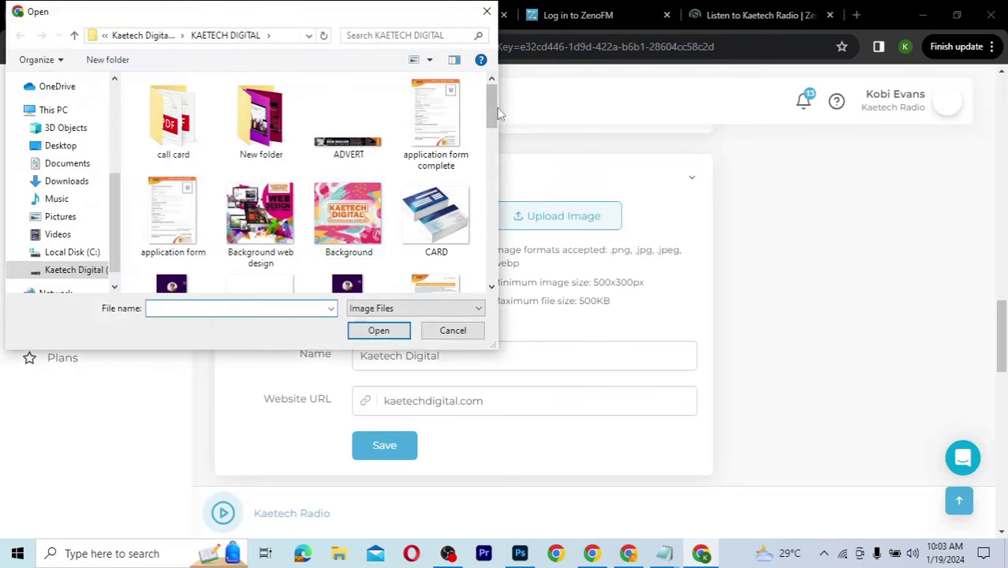
pyautogui.scroll(-5, 493, 107)
pyautogui.scroll(5, 473, 209)
pyautogui.click(172, 126)
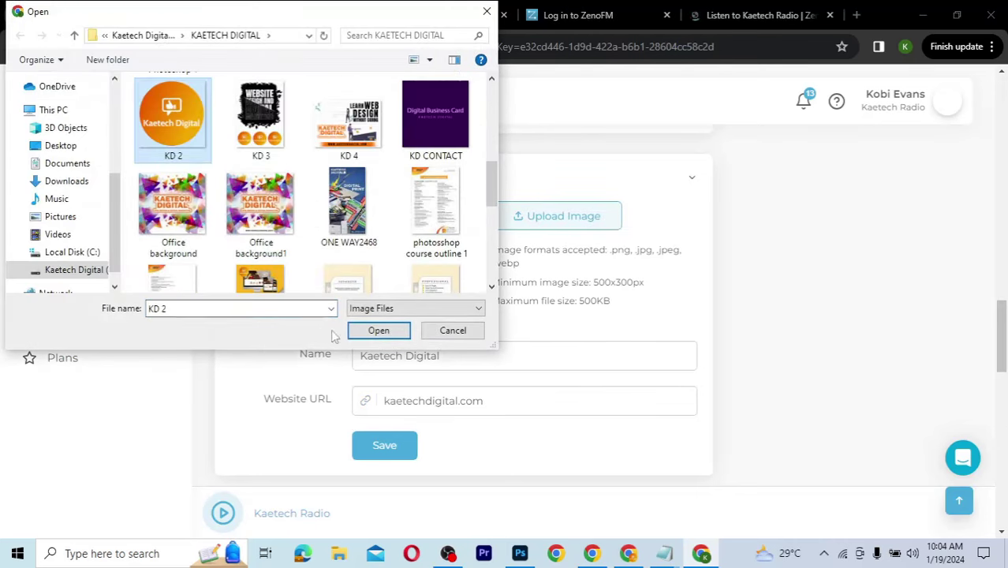
pyautogui.click(379, 331)
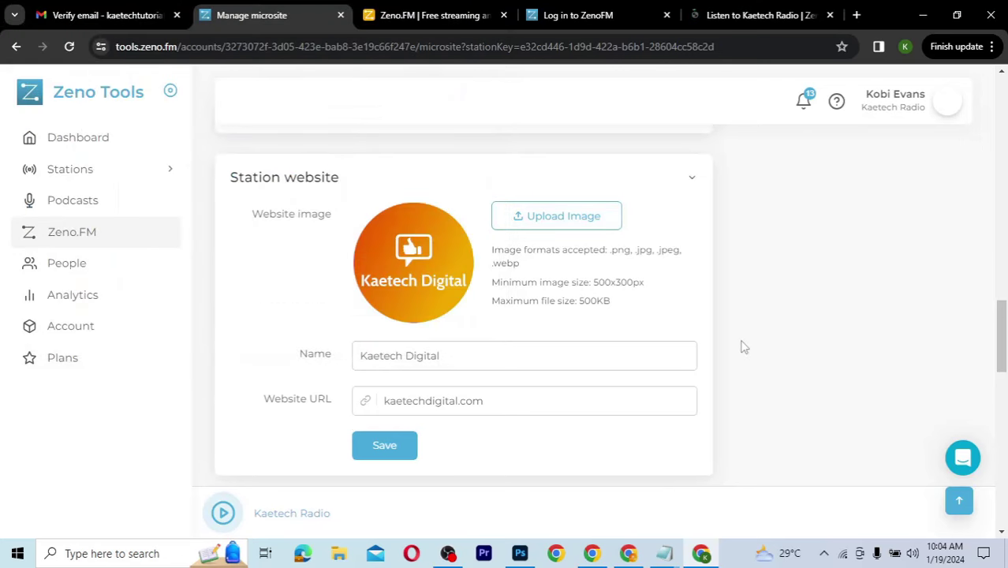
pyautogui.scroll(-2, 741, 346)
pyautogui.scroll(-1, 742, 346)
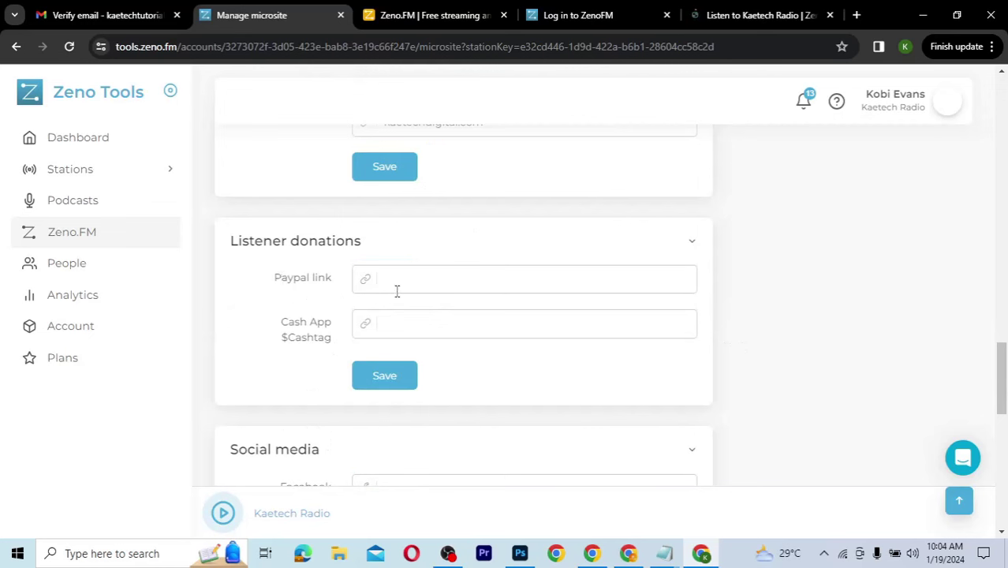
pyautogui.click(399, 280)
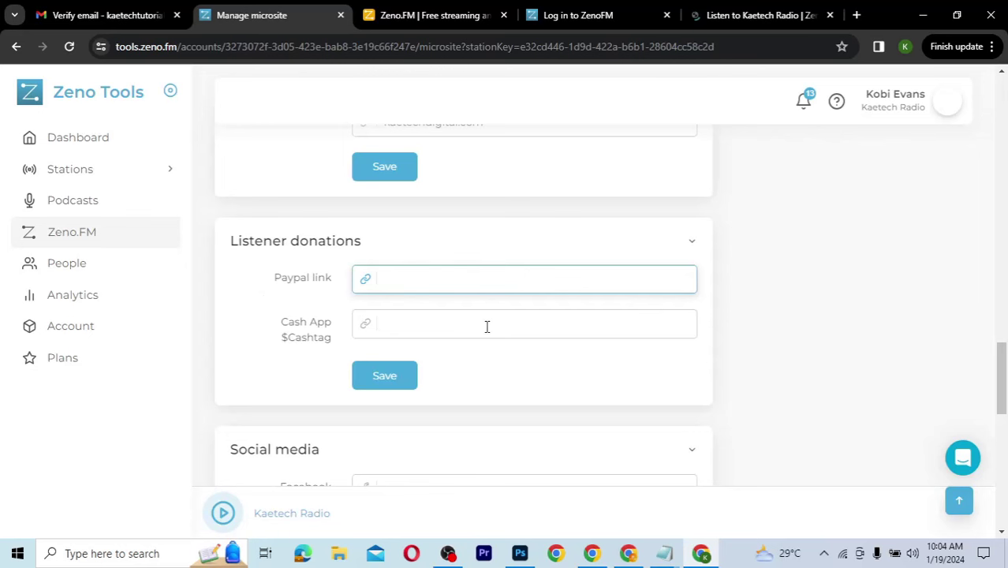
pyautogui.scroll(-3, 535, 361)
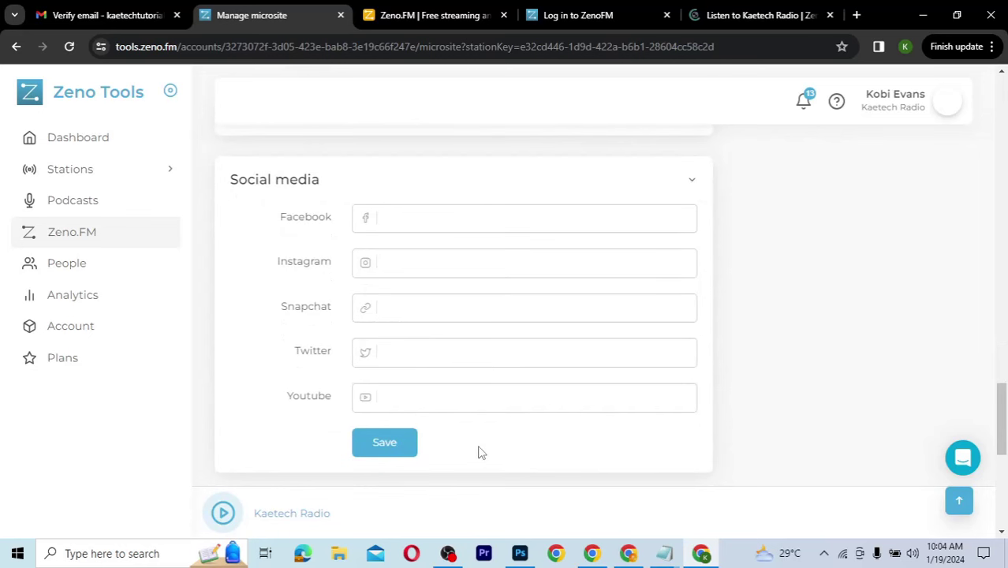
pyautogui.scroll(-4, 481, 452)
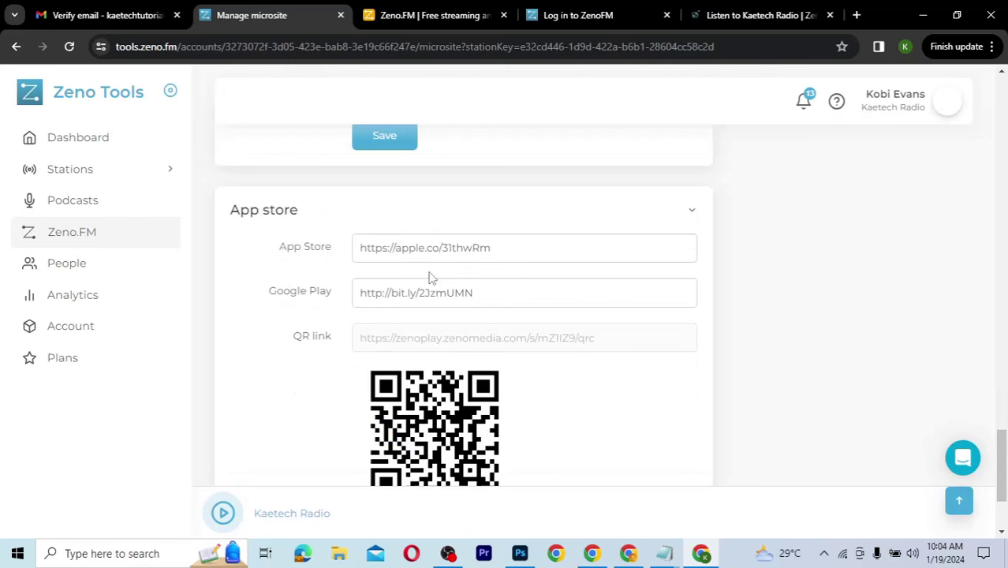
pyautogui.click(456, 254)
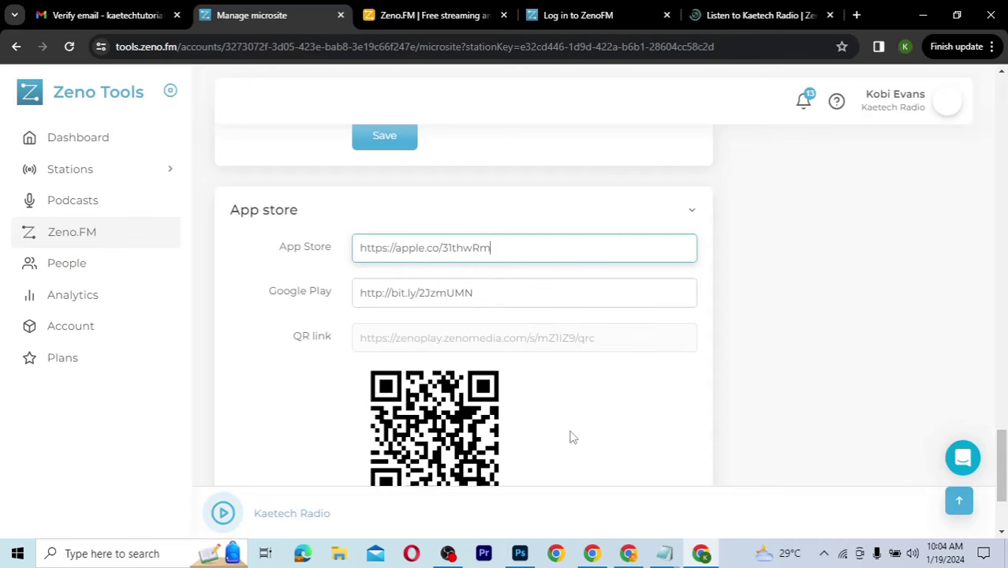
pyautogui.scroll(-3, 571, 436)
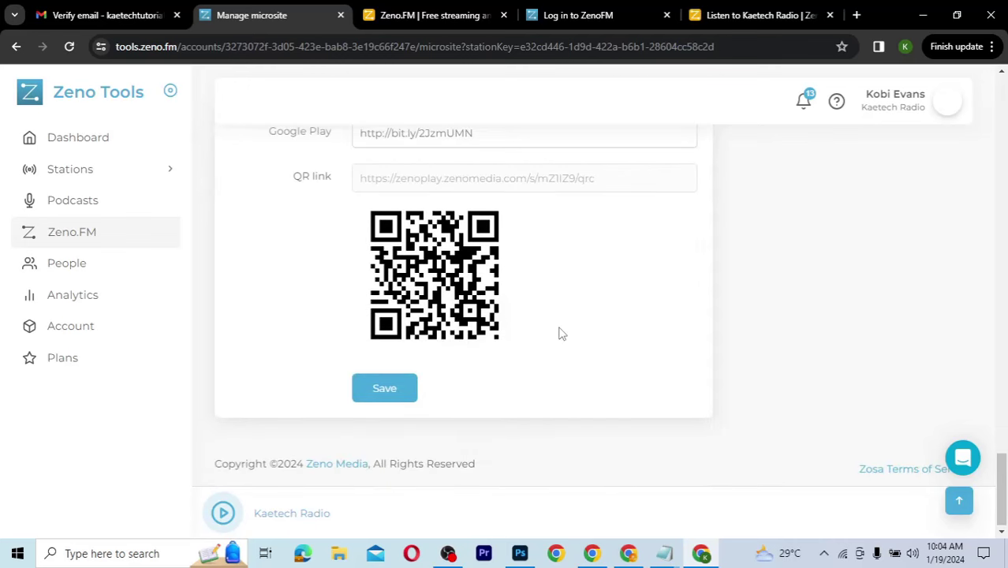
pyautogui.scroll(2, 560, 335)
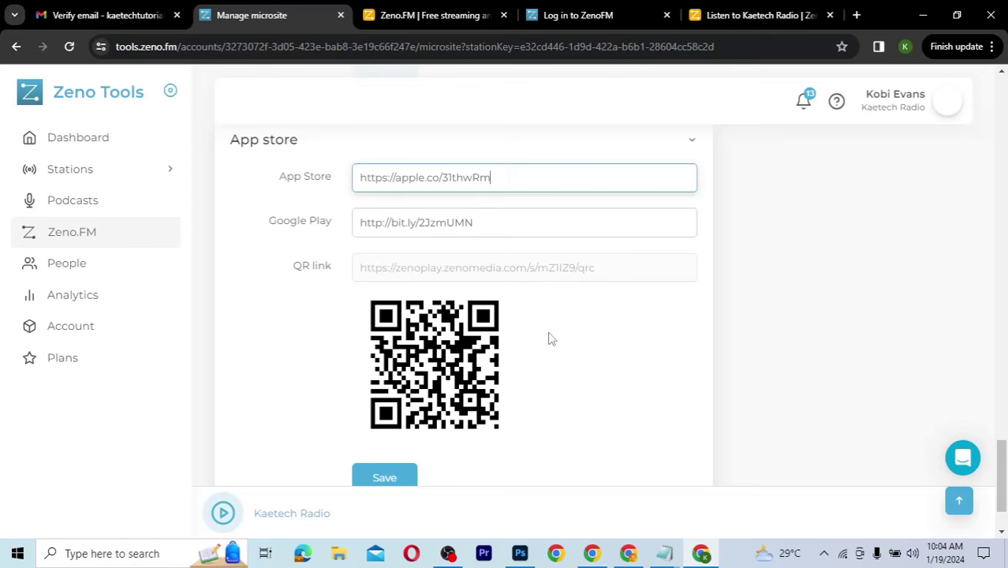
# Step: Save the station profile with General kept as the content type
pyautogui.scroll(-2, 550, 338)
pyautogui.scroll(2, 683, 354)
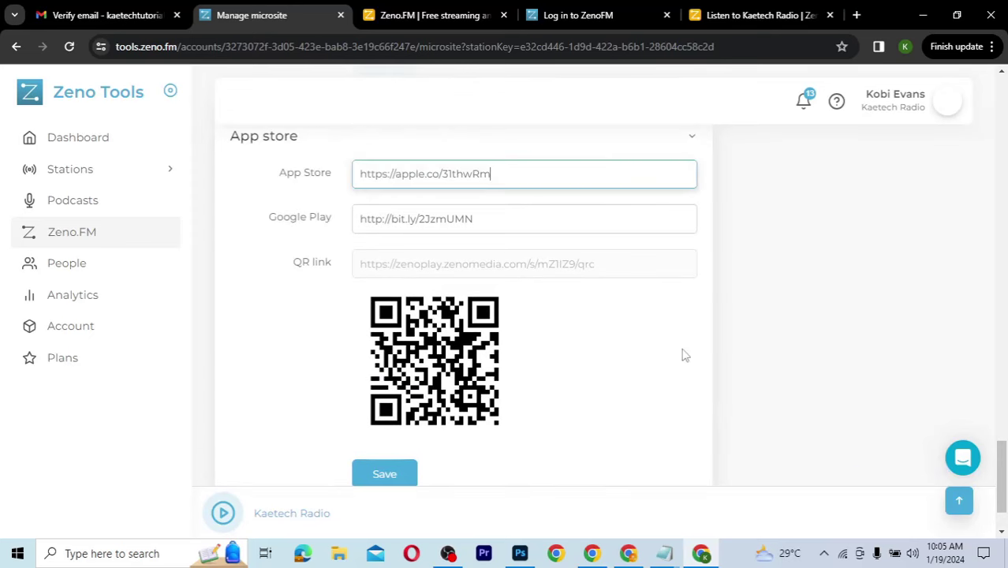
pyautogui.scroll(5, 684, 354)
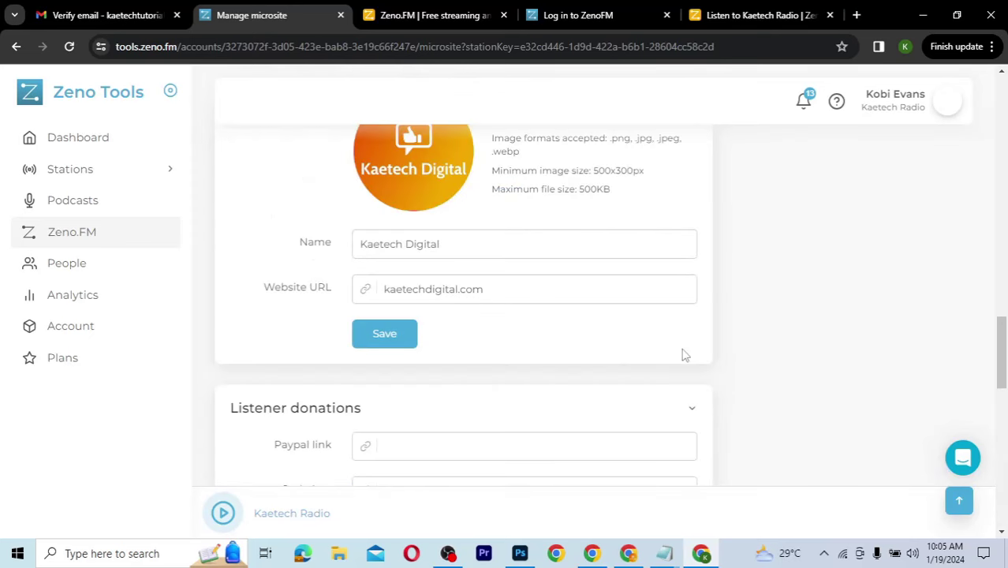
pyautogui.scroll(5, 683, 354)
pyautogui.scroll(2, 683, 354)
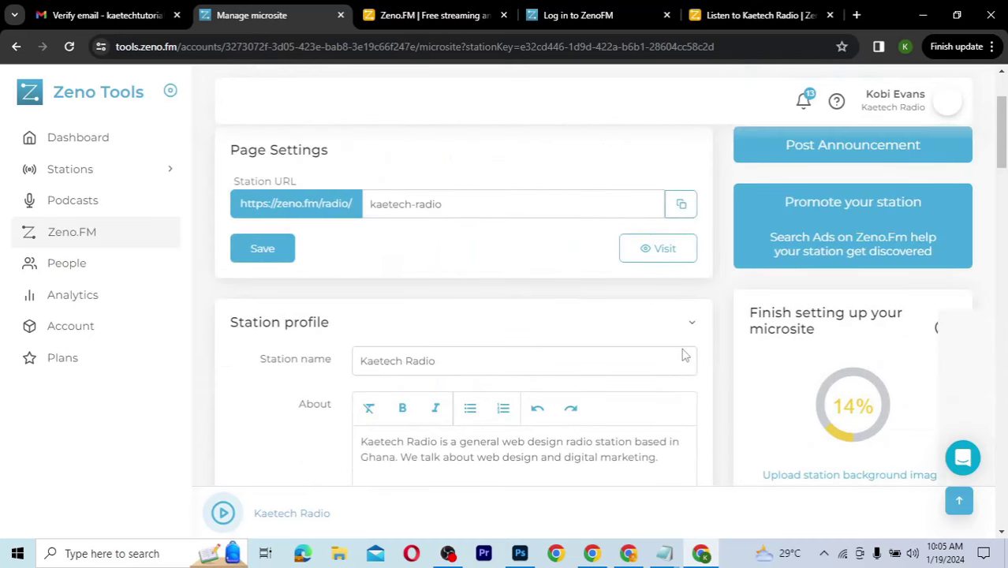
pyautogui.scroll(2, 683, 354)
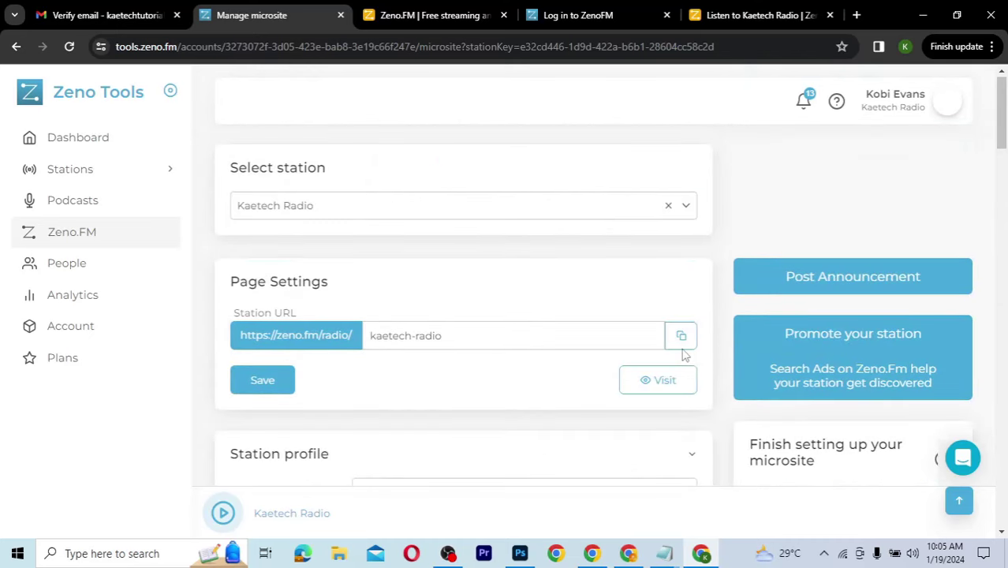
pyautogui.scroll(-7, 684, 354)
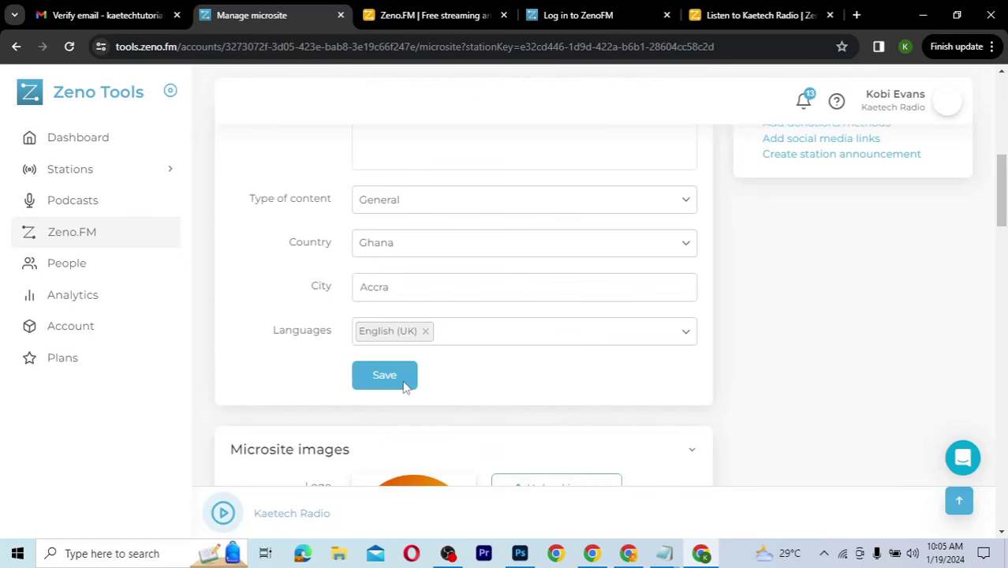
pyautogui.click(524, 199)
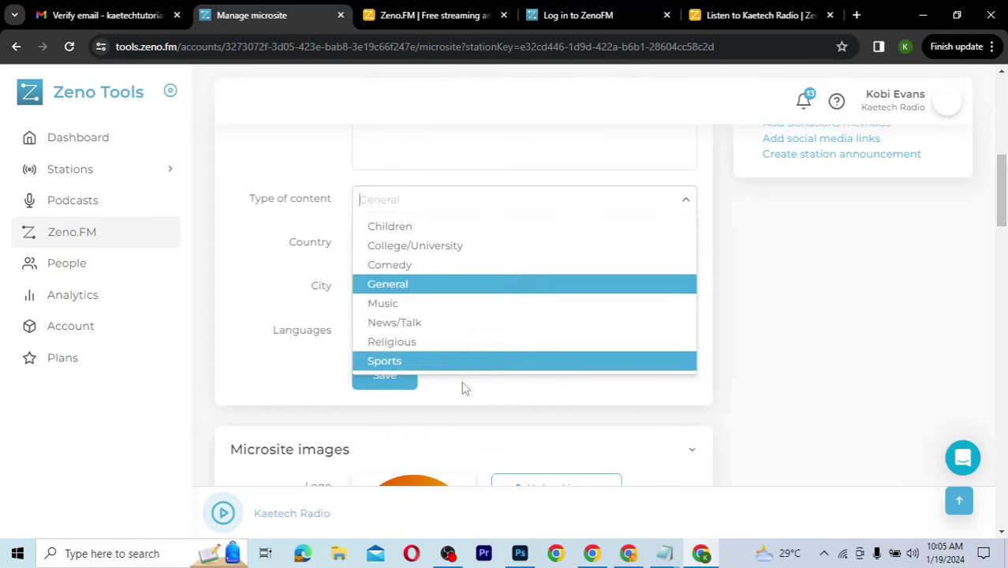
pyautogui.click(394, 378)
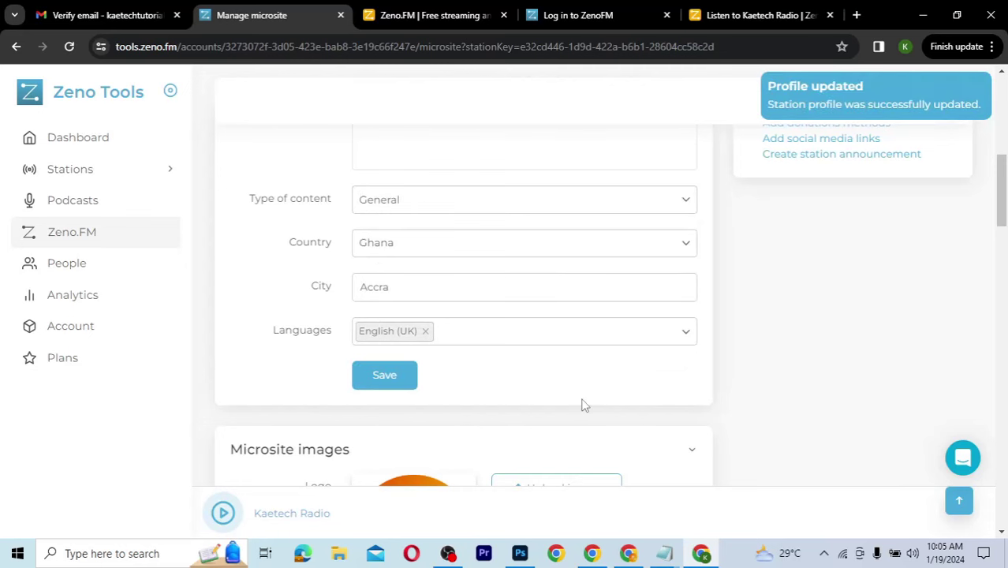
# Step: Save the microsite images section
pyautogui.scroll(-5, 584, 404)
pyautogui.scroll(-3, 582, 404)
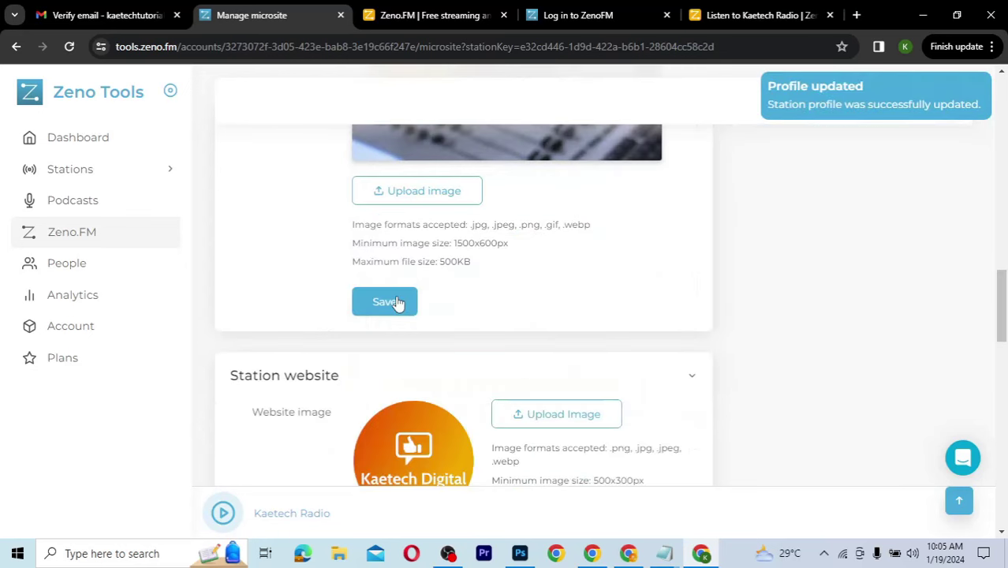
pyautogui.click(387, 298)
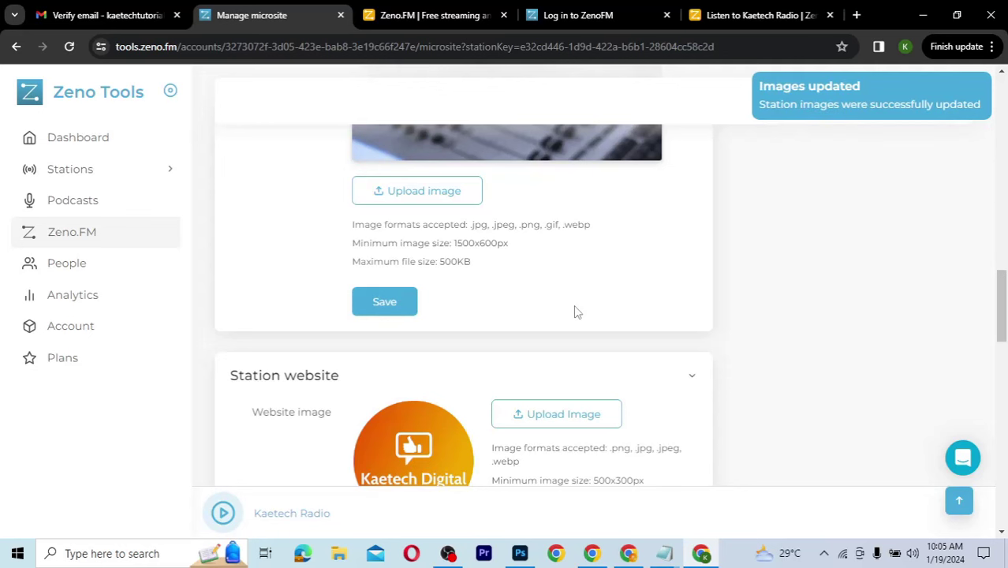
pyautogui.click(403, 308)
pyautogui.scroll(-3, 575, 337)
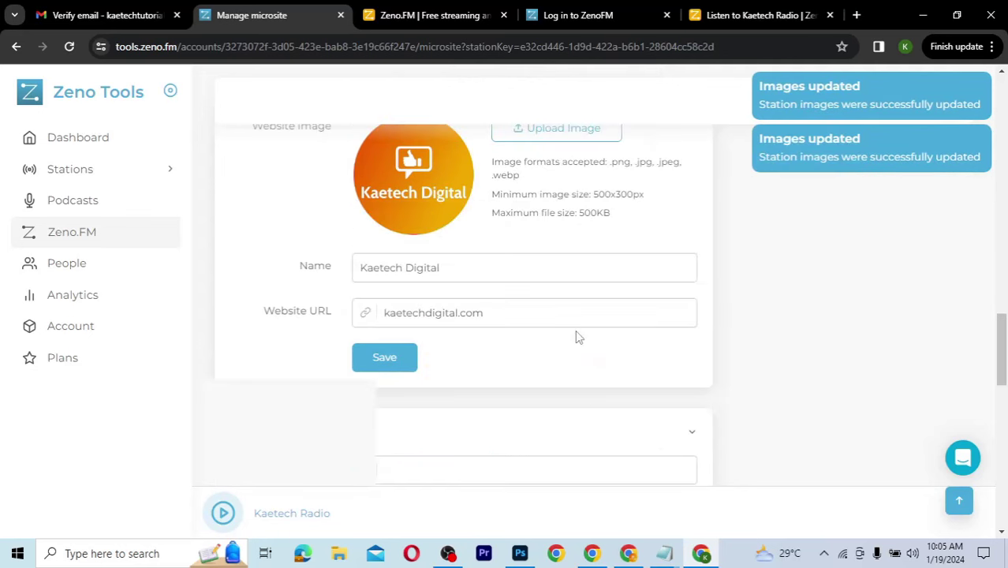
pyautogui.click(382, 347)
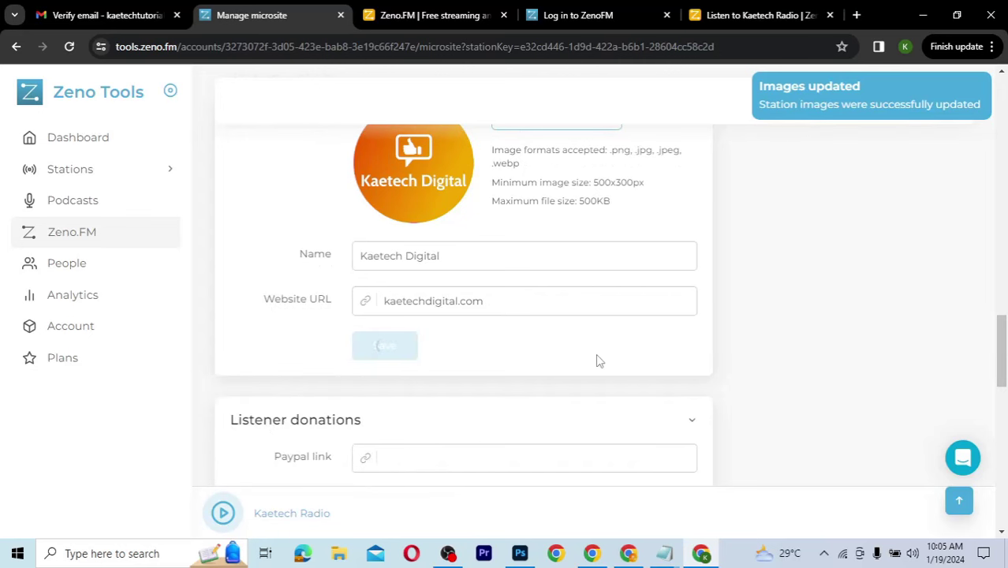
pyautogui.scroll(-3, 597, 356)
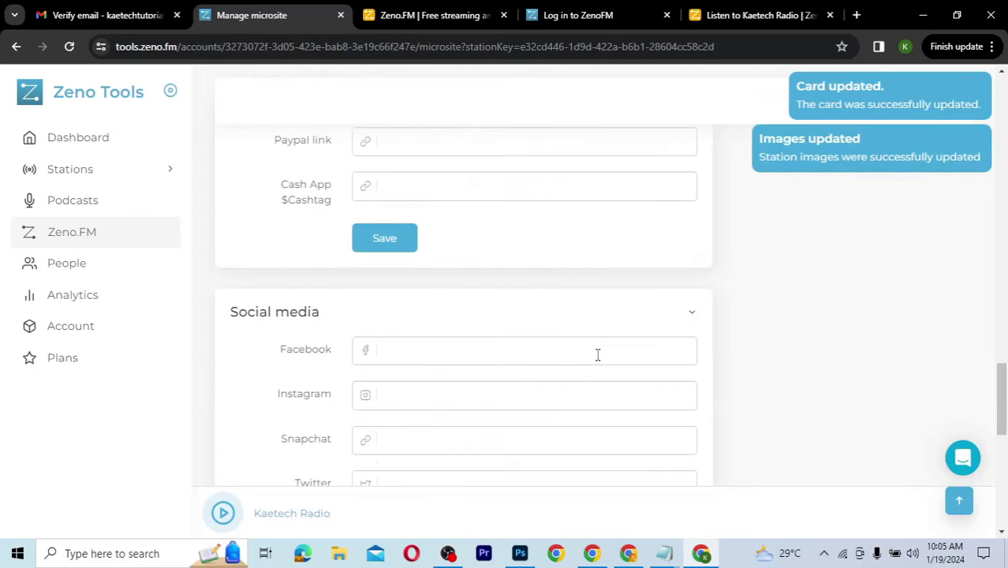
pyautogui.scroll(-10, 597, 355)
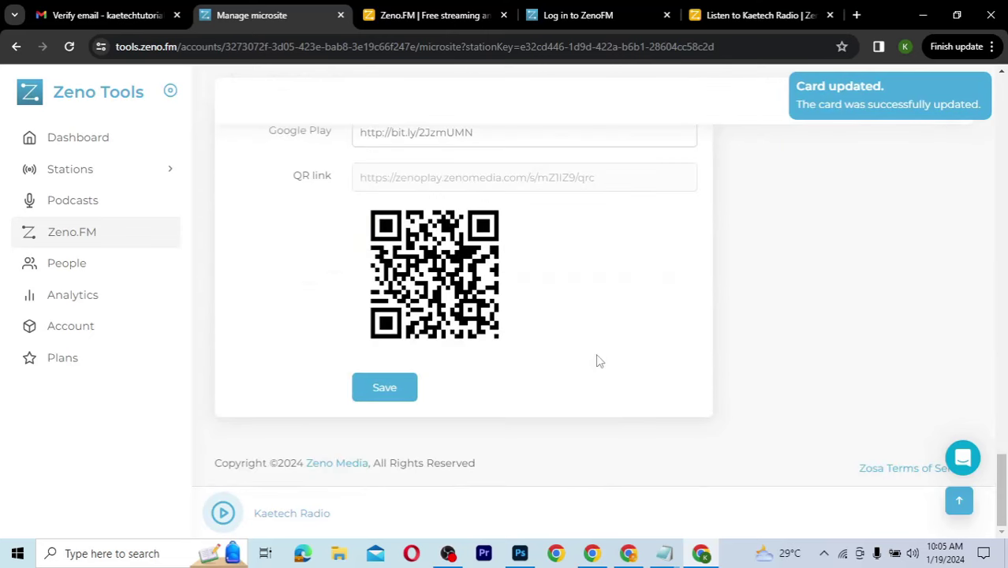
pyautogui.scroll(10, 597, 357)
pyautogui.scroll(10, 597, 358)
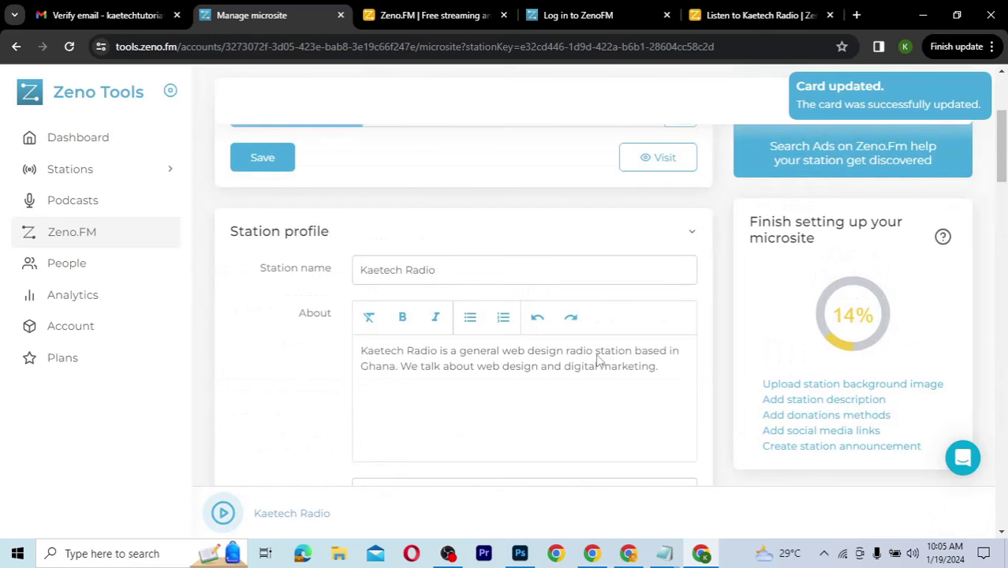
pyautogui.scroll(-2, 597, 355)
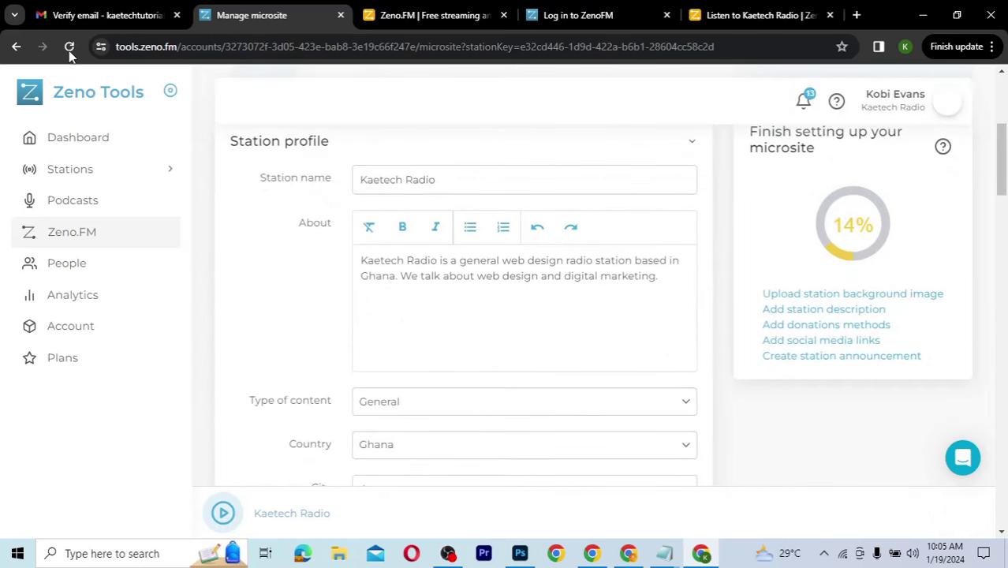
pyautogui.press('F5')
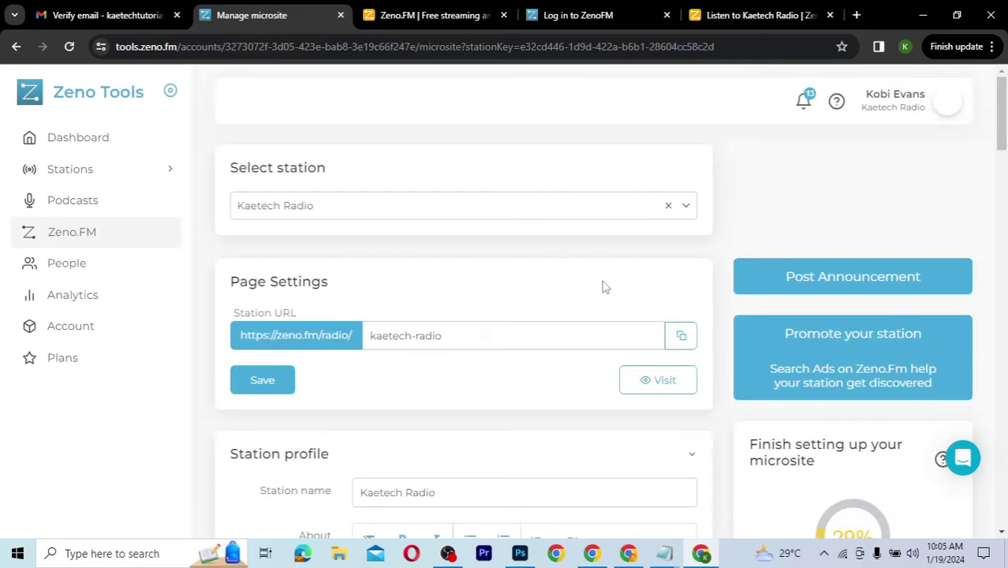
pyautogui.scroll(-3, 826, 319)
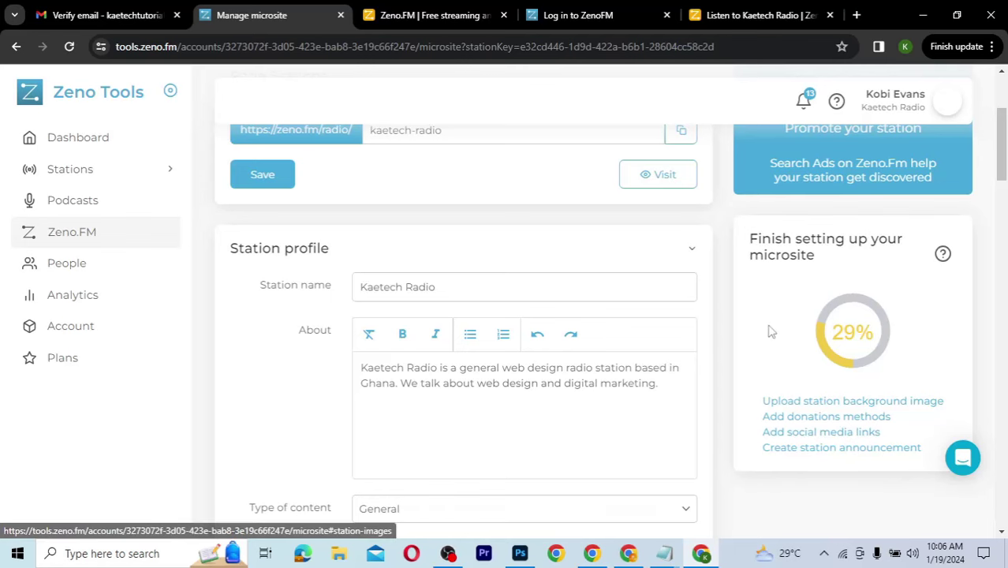
pyautogui.scroll(-2, 771, 331)
pyautogui.scroll(5, 771, 331)
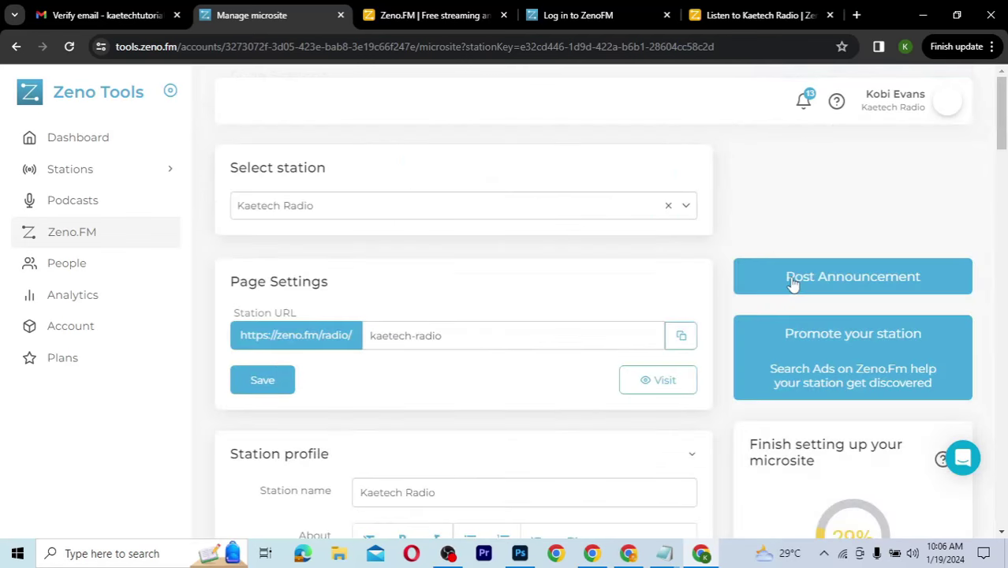
# Step: Create announcement 'Welcome to Kaetech Radio' with content 'Your digital radio station that talks about everything digital'
pyautogui.click(842, 276)
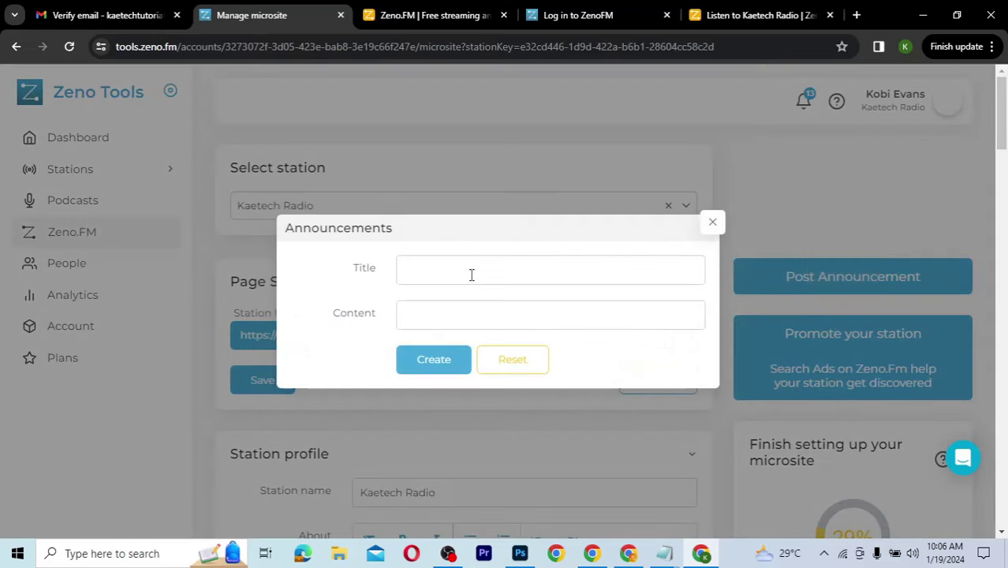
pyautogui.click(463, 274)
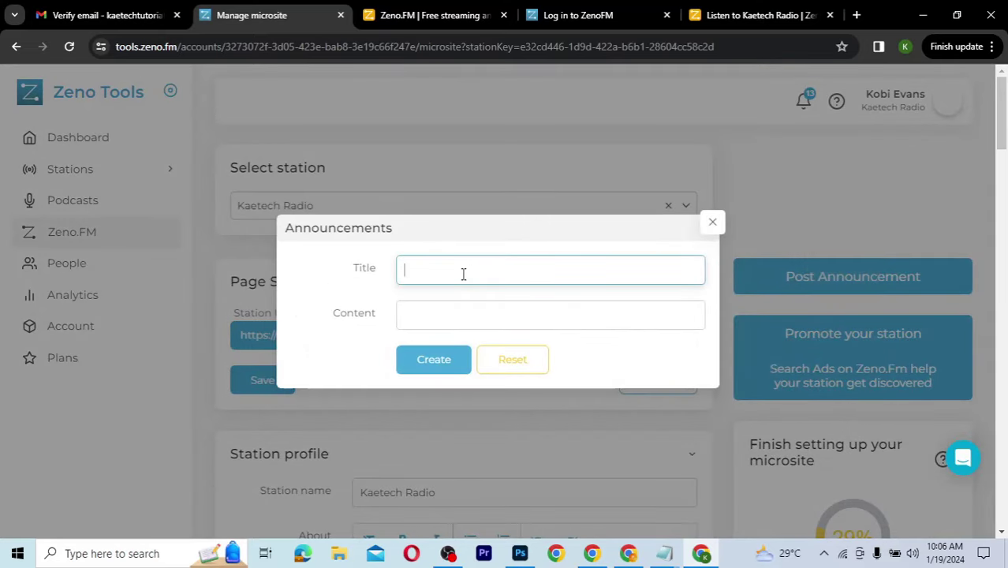
pyautogui.write('Welcome to Kaetech R')
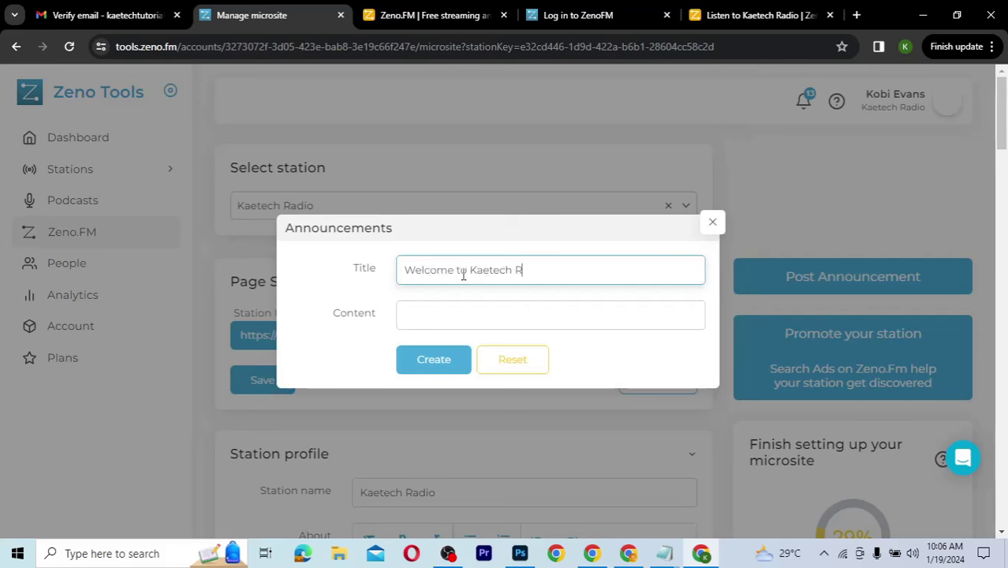
pyautogui.write('adio')
pyautogui.click(446, 319)
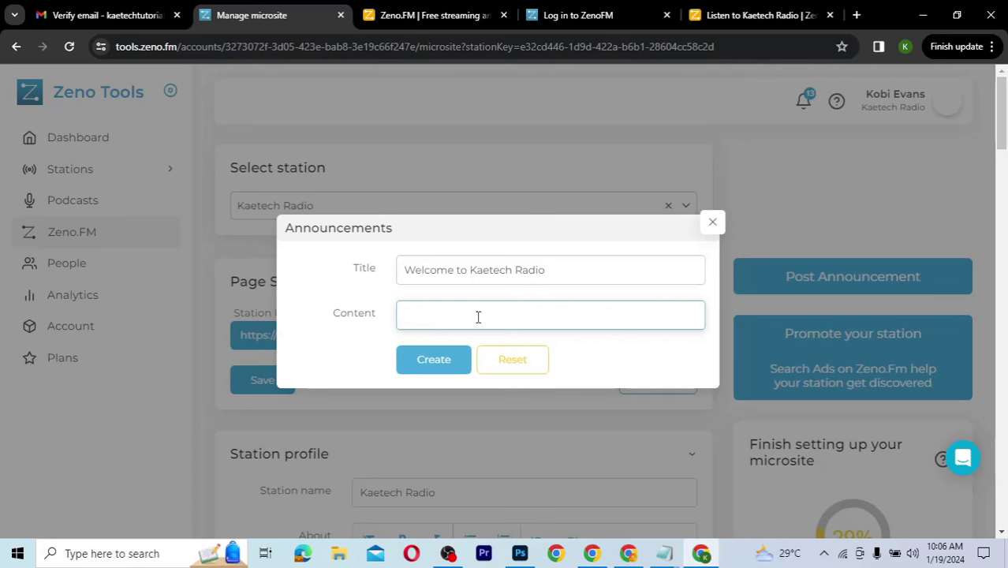
pyautogui.write('Your')
pyautogui.write(' digital ra')
pyautogui.write('dio station that talks about everything digital')
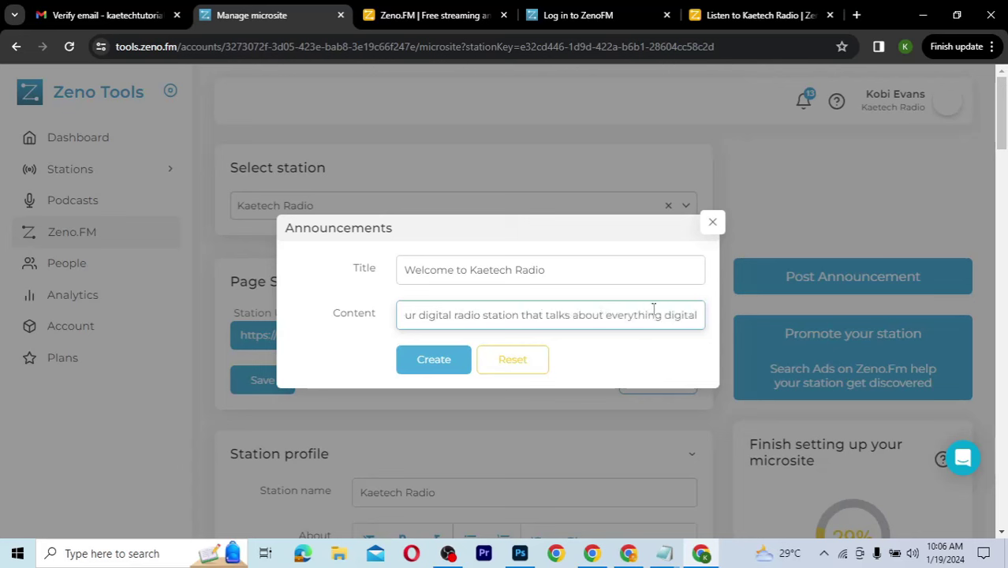
pyautogui.click(446, 362)
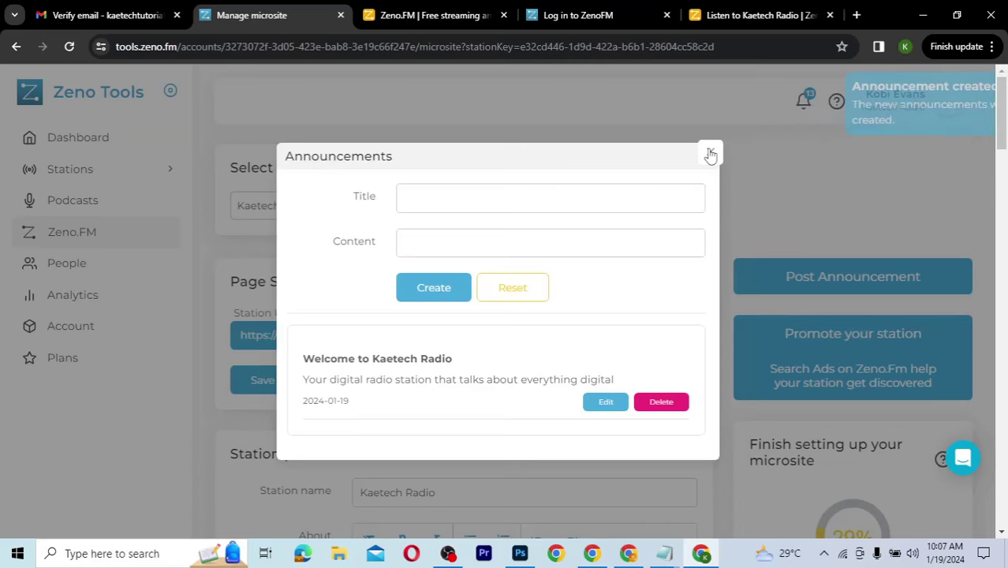
pyautogui.click(710, 155)
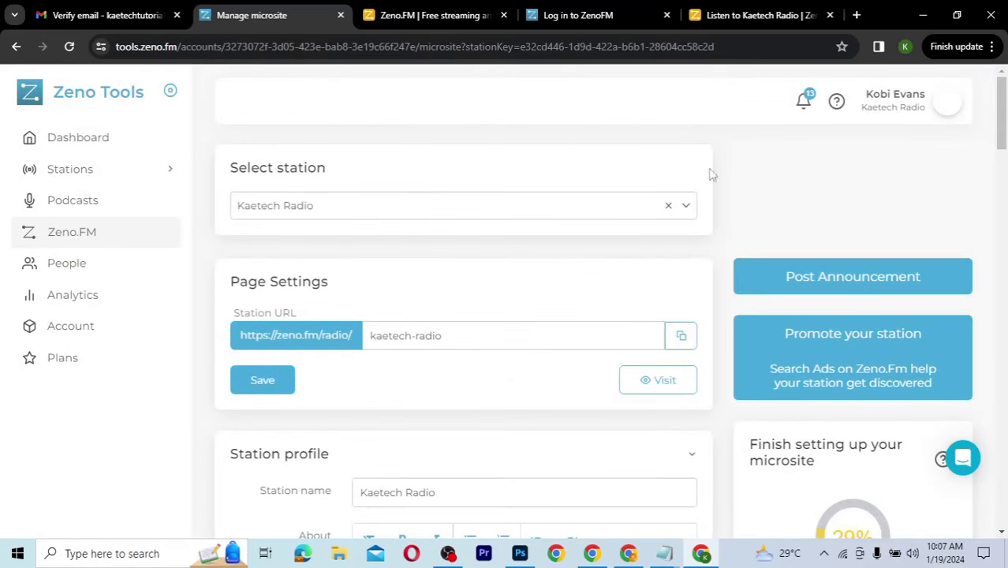
# Step: Switch to the public Kaetech Radio page on Zeno.FM and scroll through it
pyautogui.click(731, 16)
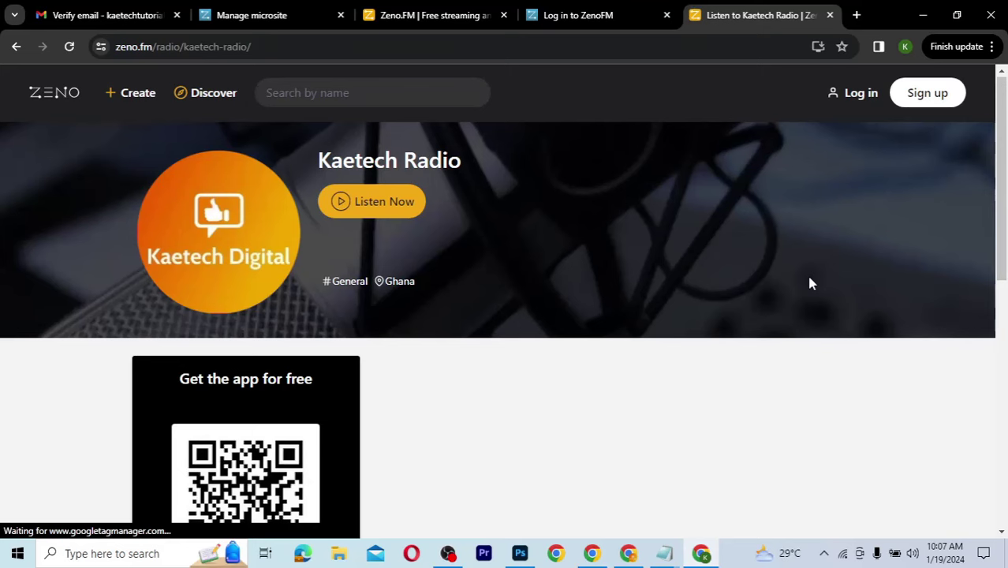
pyautogui.scroll(-5, 810, 282)
pyautogui.scroll(4, 810, 282)
pyautogui.moveTo(810, 281); pyautogui.dragTo(834, 434)
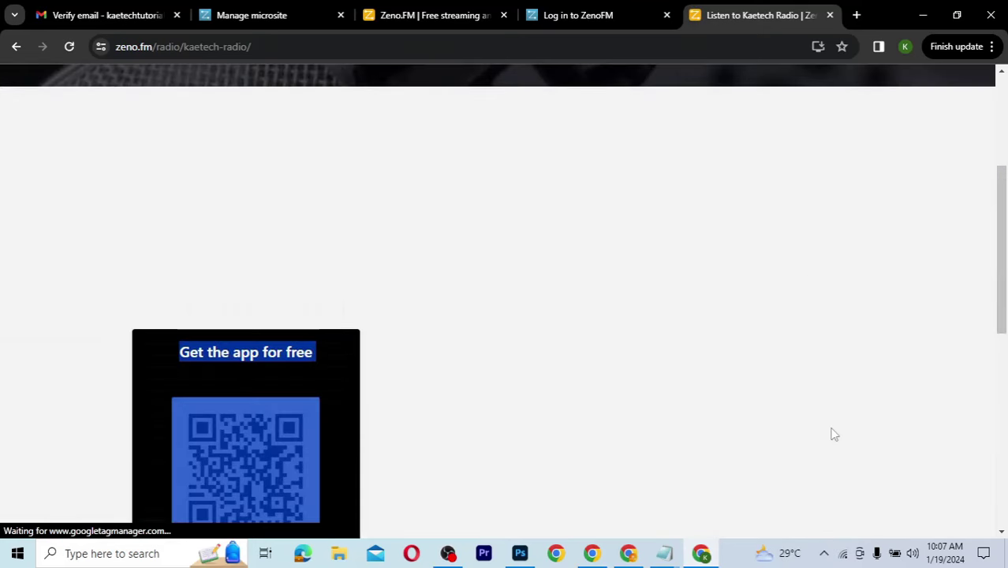
pyautogui.click(659, 341)
pyautogui.scroll(-4, 659, 341)
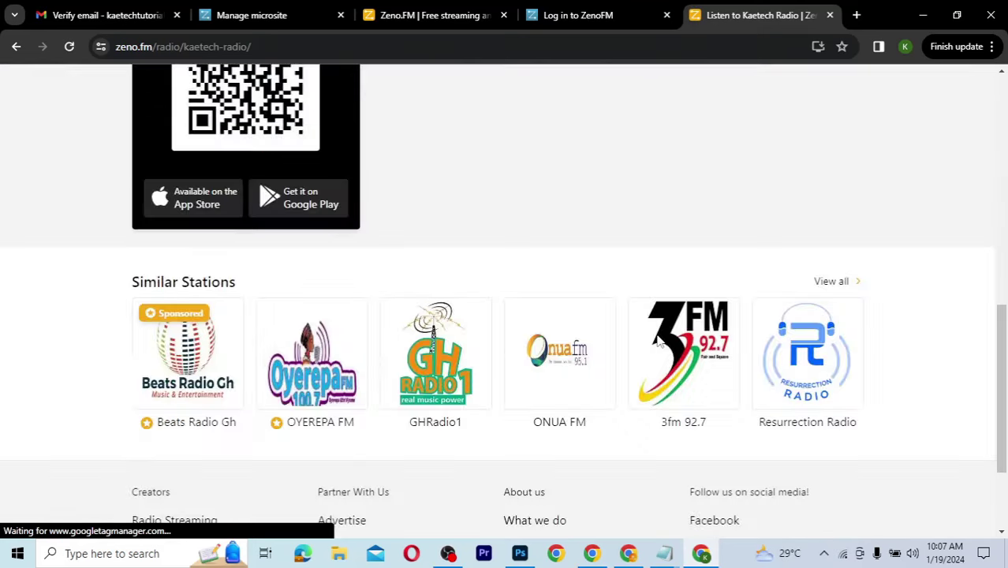
pyautogui.scroll(-2, 658, 342)
# Step: Reload the page and confirm the welcome announcement dated January 19, 2024 appears
pyautogui.click(71, 48)
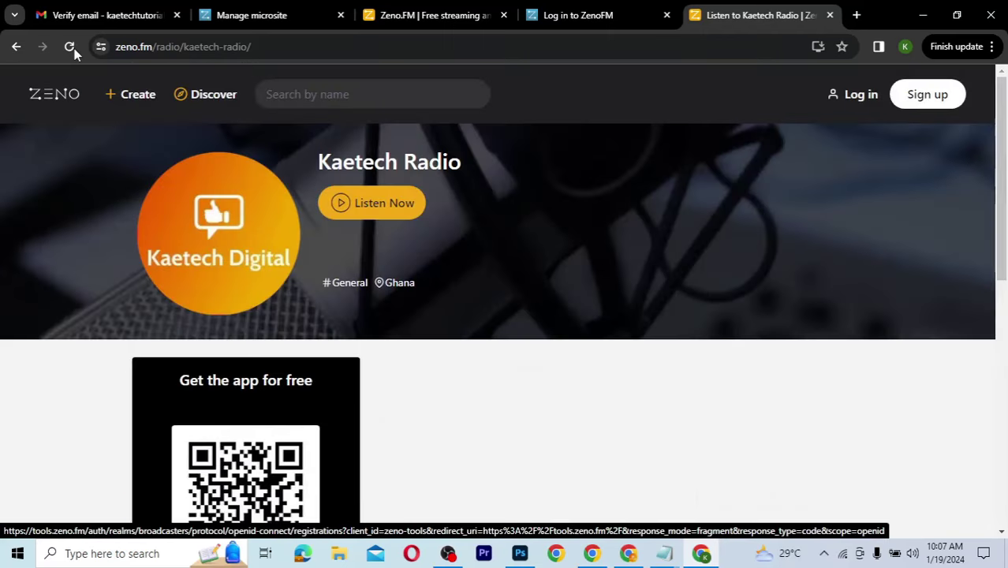
pyautogui.click(71, 47)
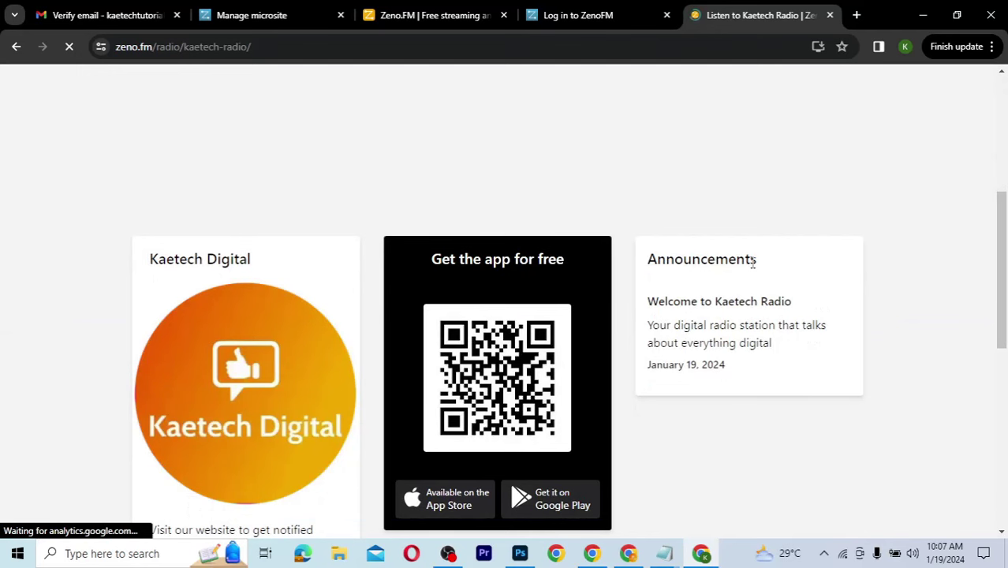
pyautogui.tripleClick(775, 306)
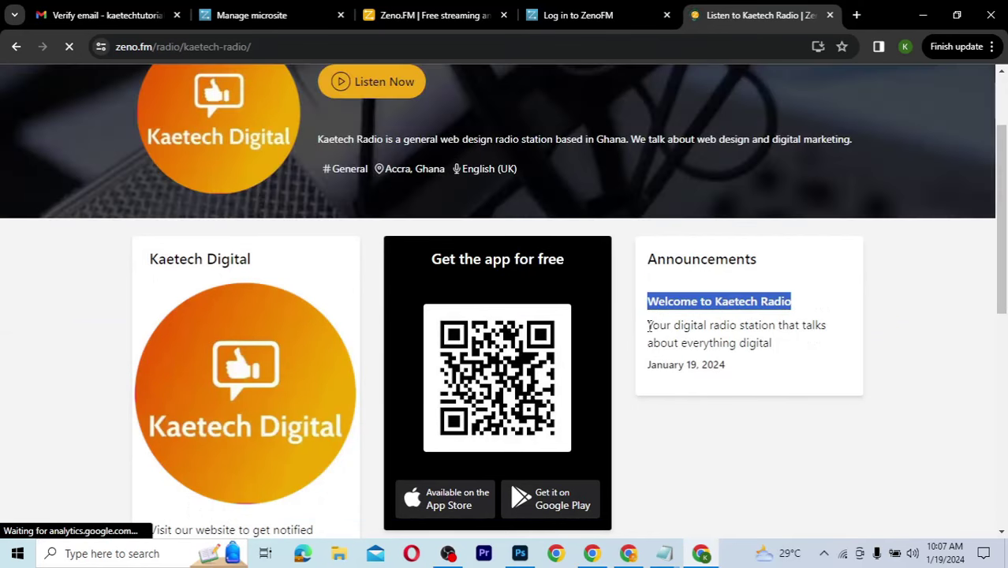
pyautogui.moveTo(648, 325); pyautogui.dragTo(781, 352)
pyautogui.moveTo(725, 365); pyautogui.dragTo(646, 366)
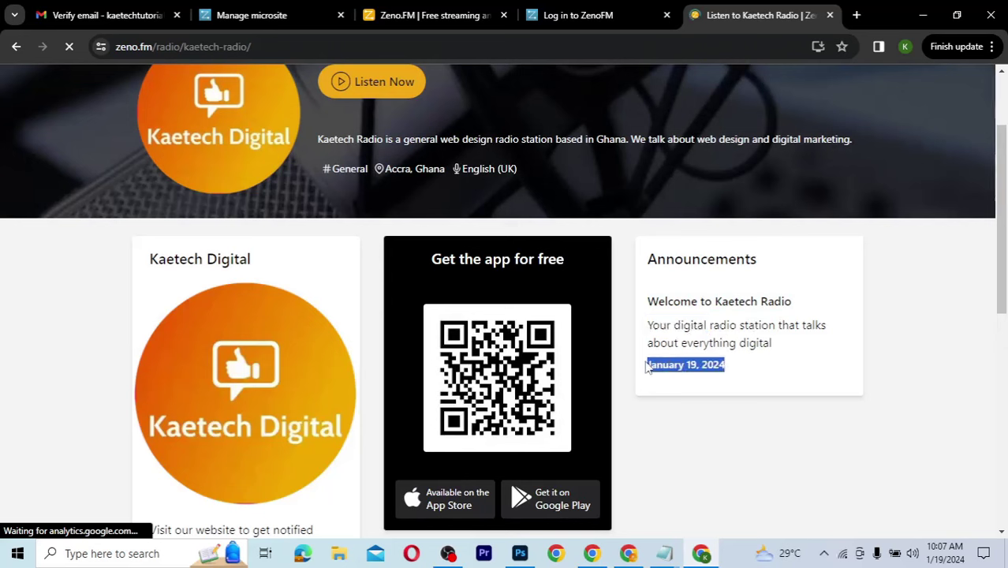
pyautogui.click(775, 340)
pyautogui.scroll(-3, 775, 341)
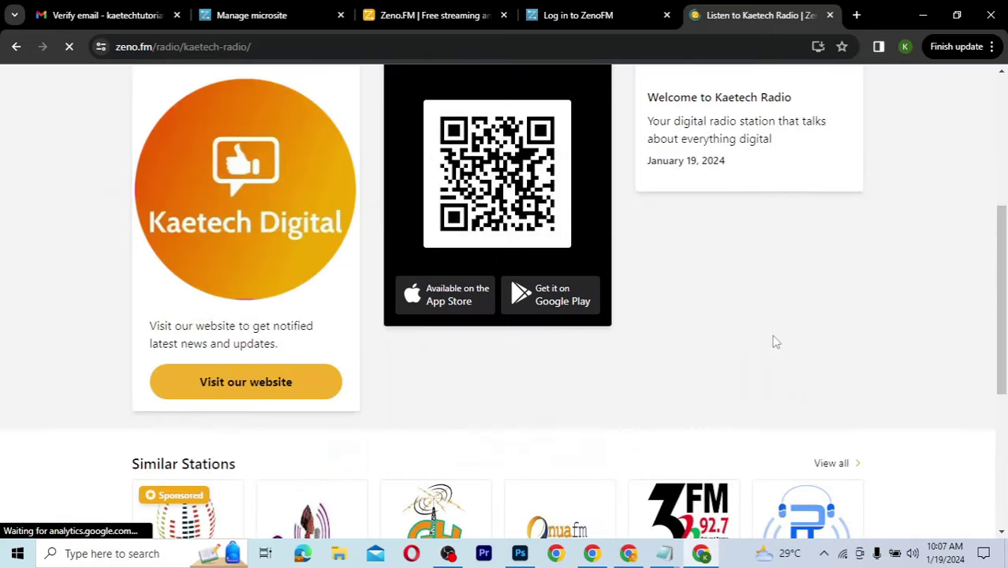
pyautogui.scroll(3, 775, 340)
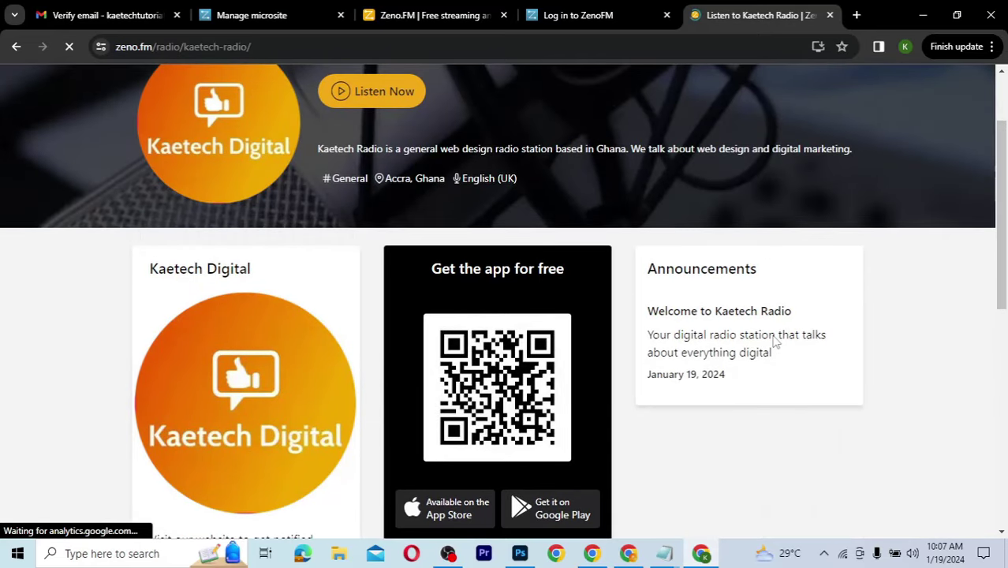
pyautogui.scroll(-2, 775, 341)
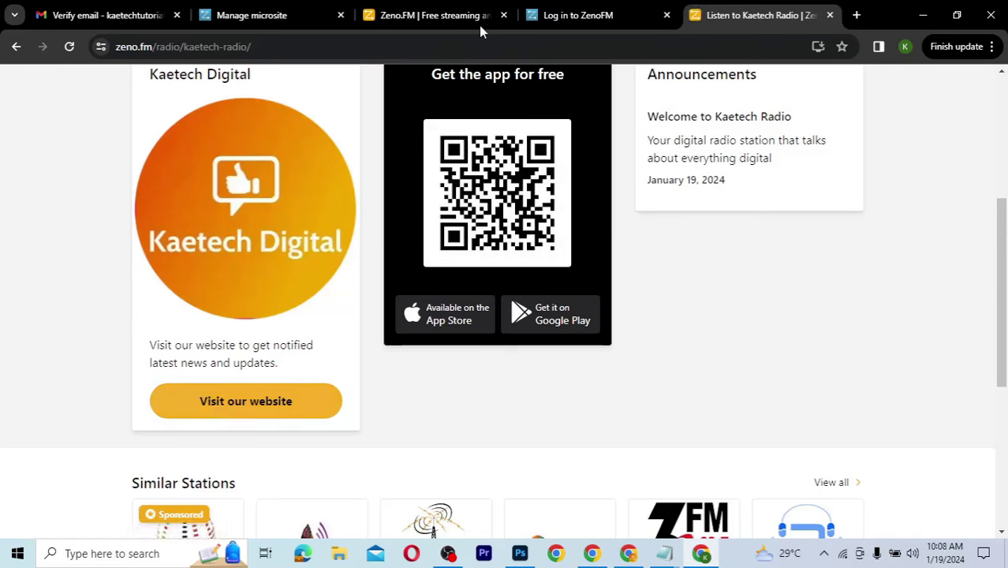
pyautogui.click(422, 16)
pyautogui.click(270, 16)
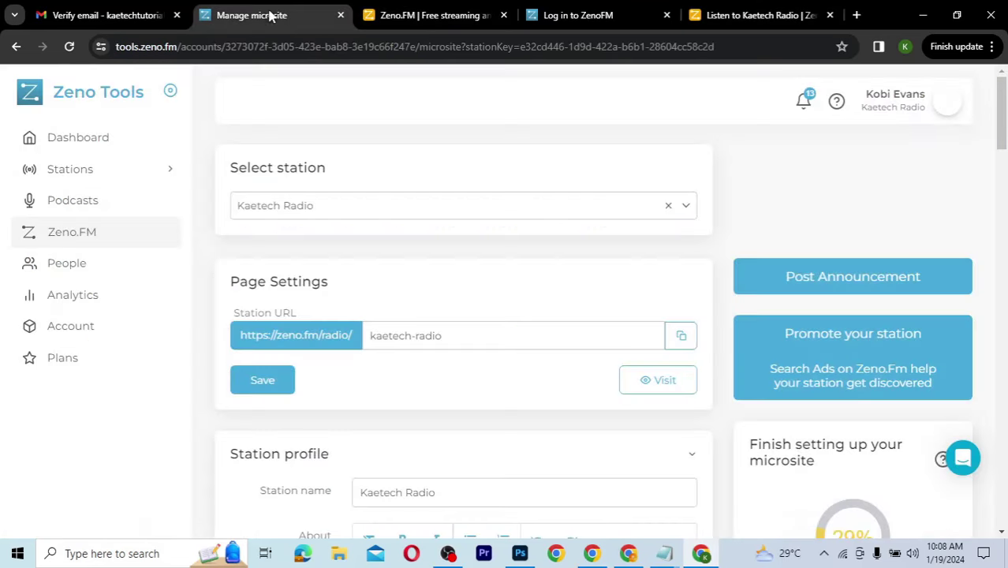
pyautogui.scroll(-1, 482, 403)
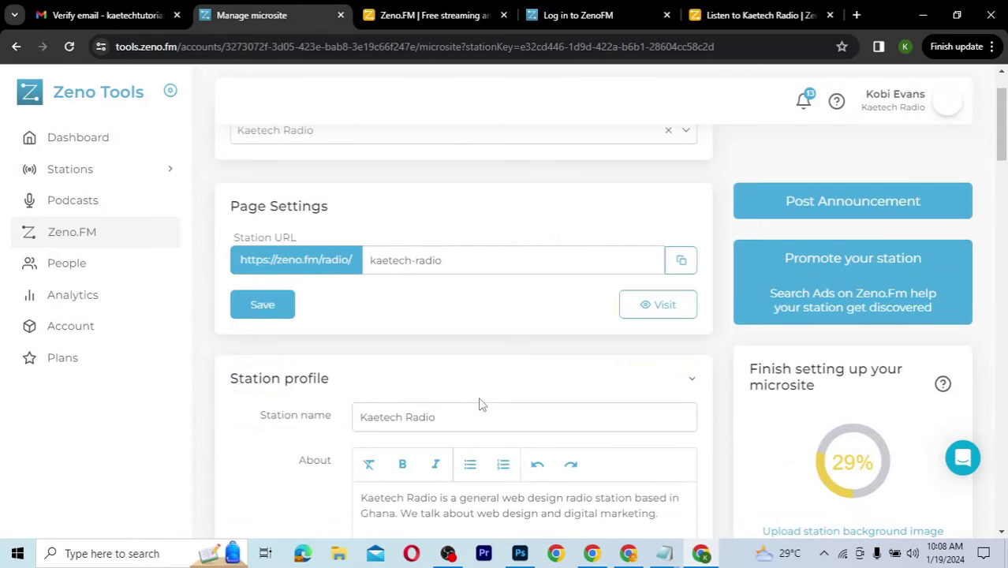
pyautogui.scroll(-4, 482, 404)
pyautogui.scroll(-12, 480, 401)
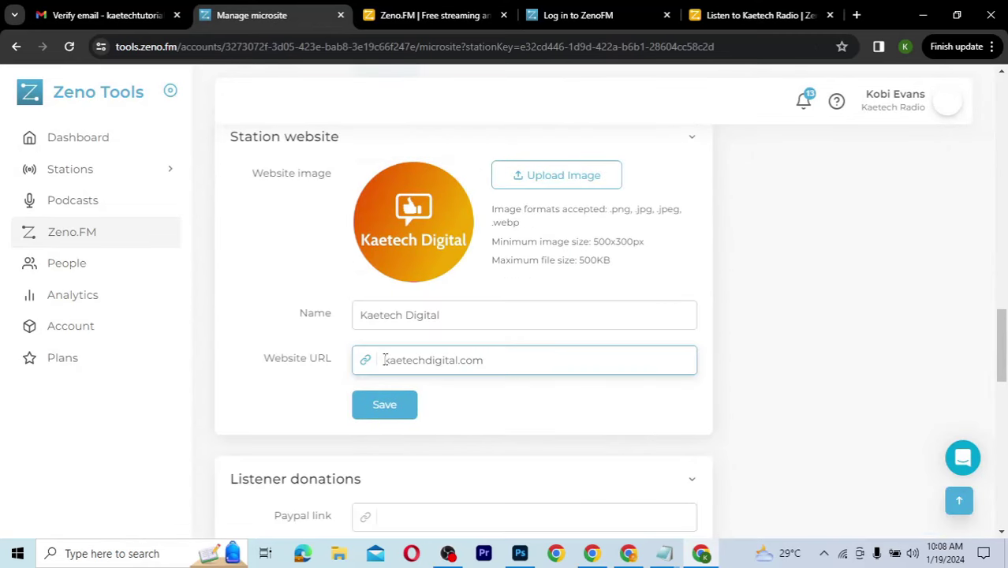
pyautogui.write('https://')
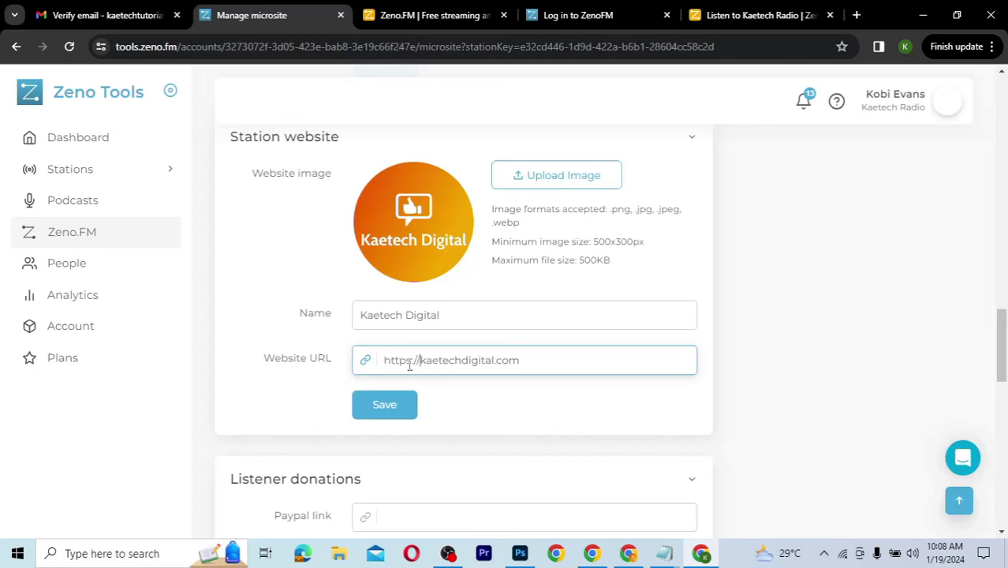
pyautogui.click(395, 408)
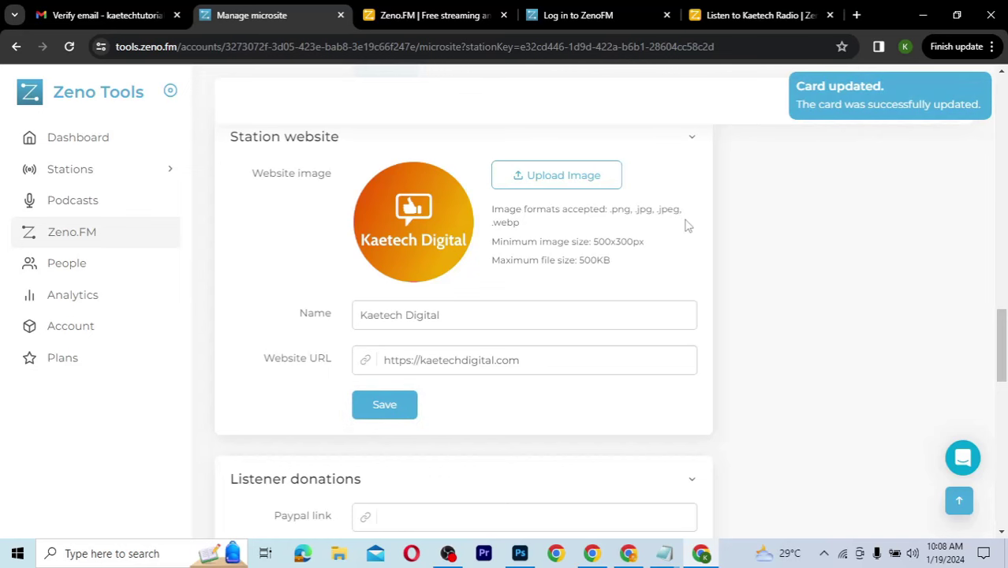
pyautogui.scroll(-2, 686, 225)
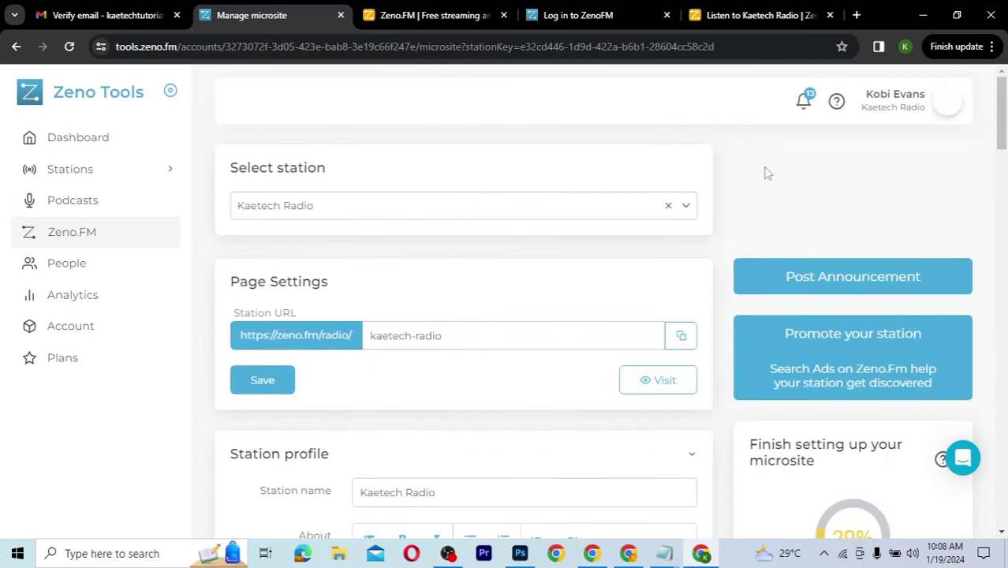
pyautogui.click(67, 264)
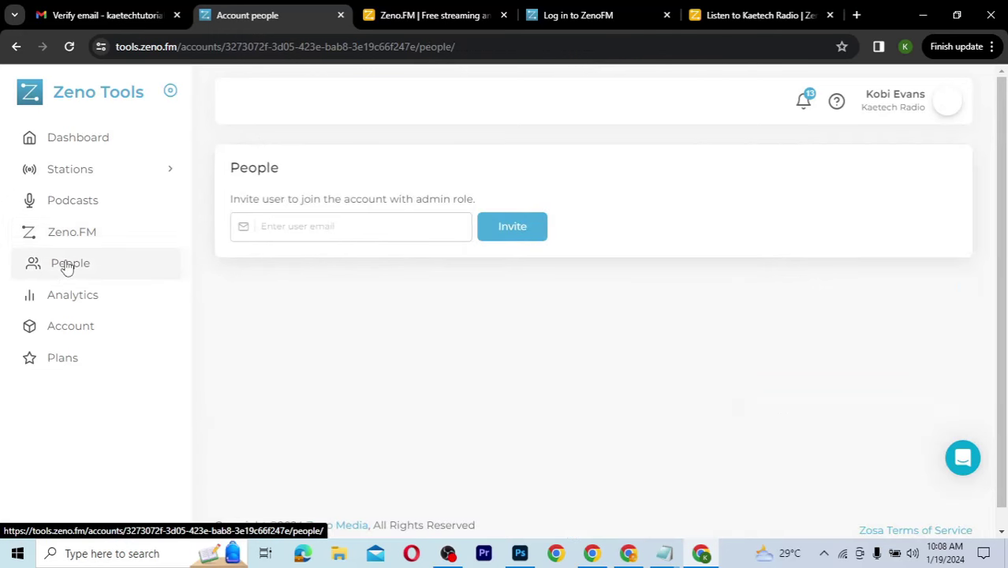
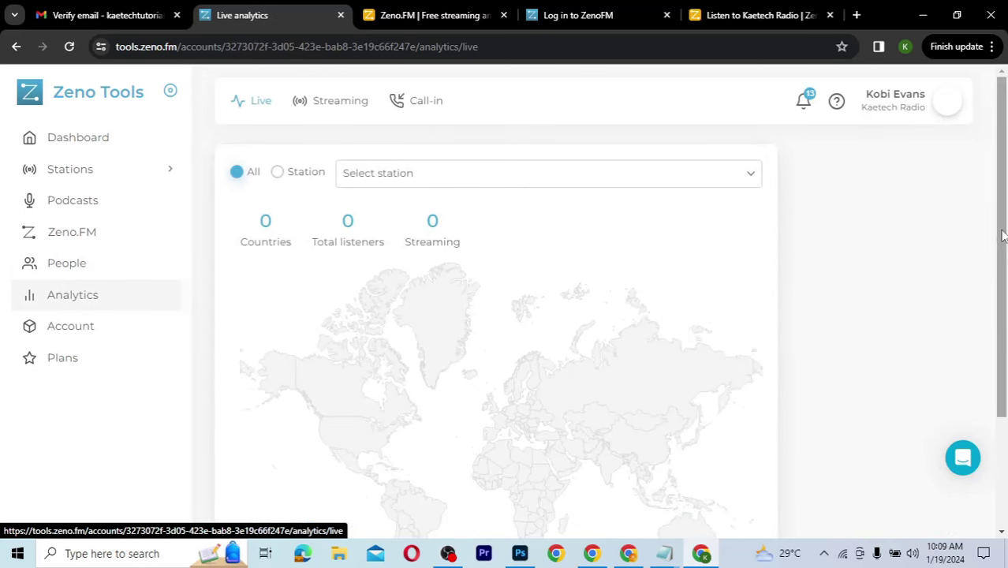
# Step: Filter the live analytics to the Kaetech Radio station, then go to Account settings
pyautogui.moveTo(1001, 235); pyautogui.dragTo(1001, 252)
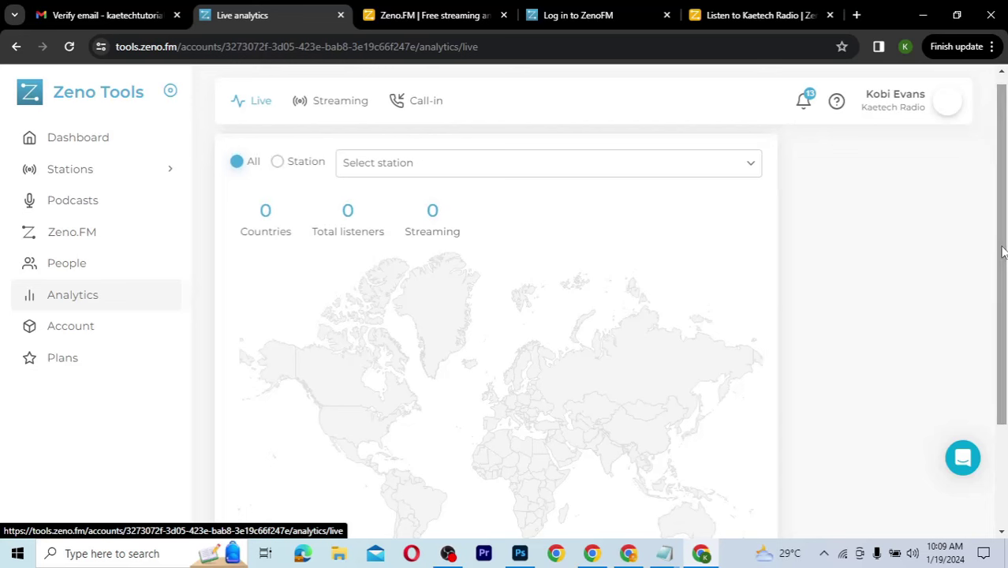
pyautogui.click(751, 161)
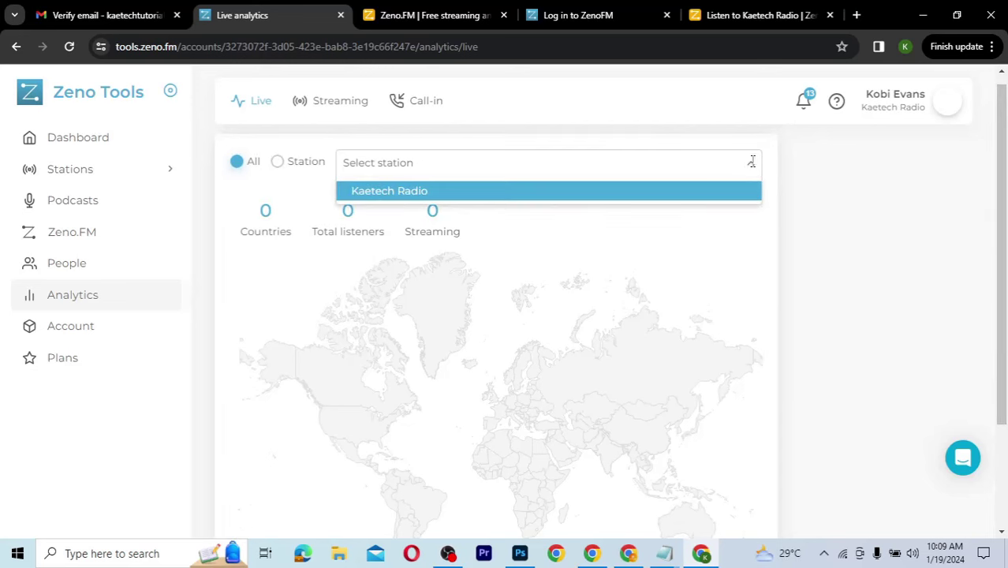
pyautogui.click(646, 204)
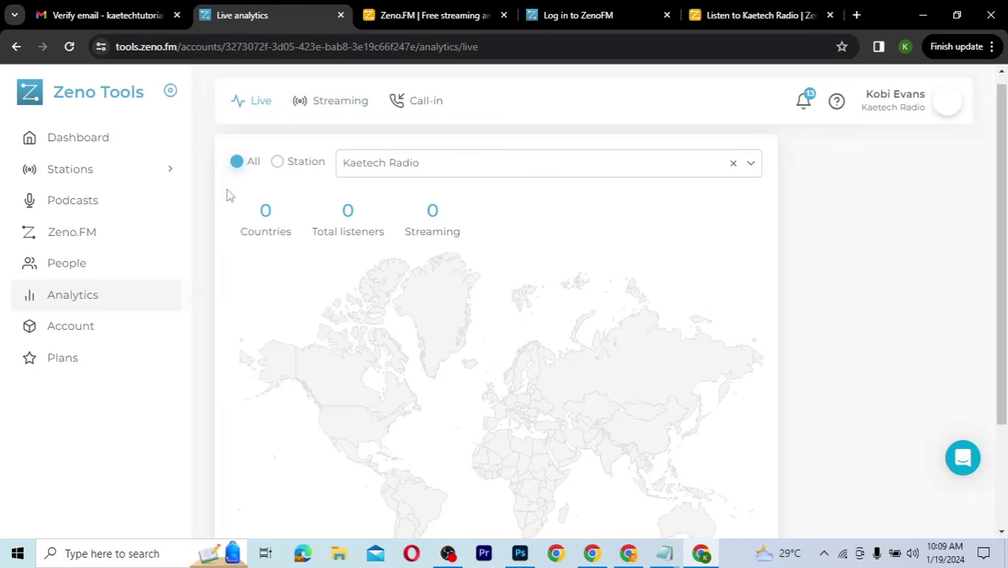
pyautogui.click(81, 334)
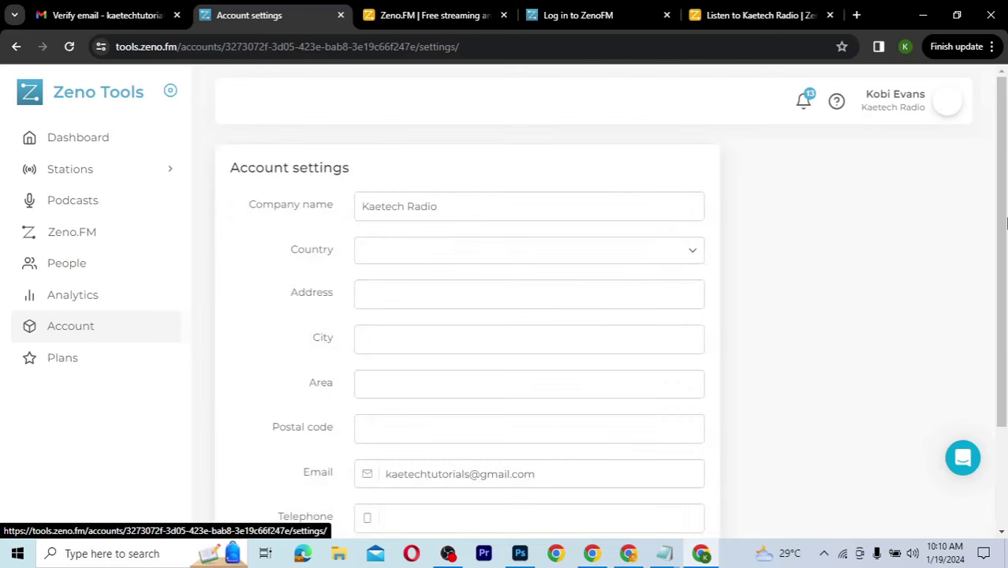
# Step: Set the account country to Ghana
pyautogui.moveTo(1002, 225); pyautogui.dragTo(997, 235)
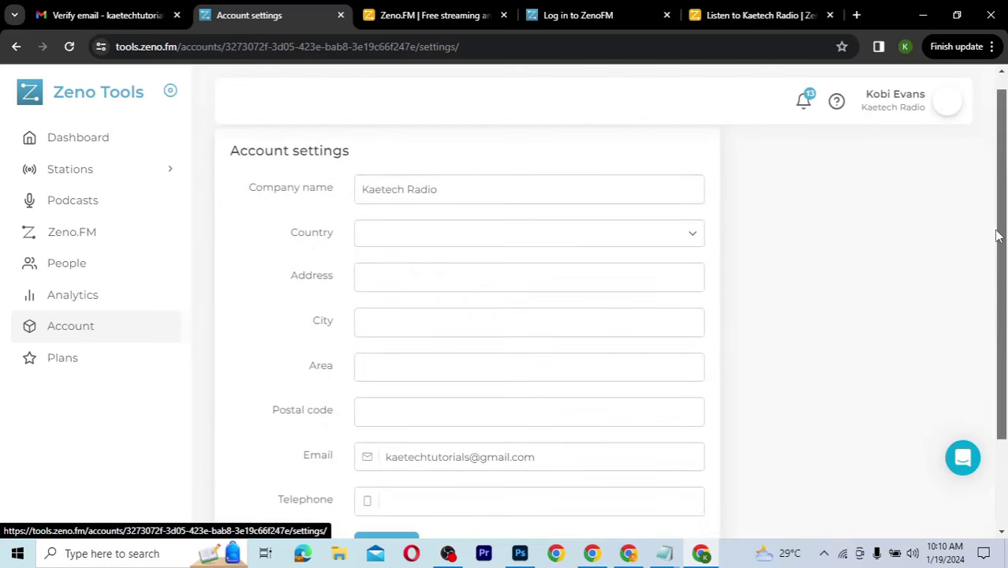
pyautogui.click(692, 233)
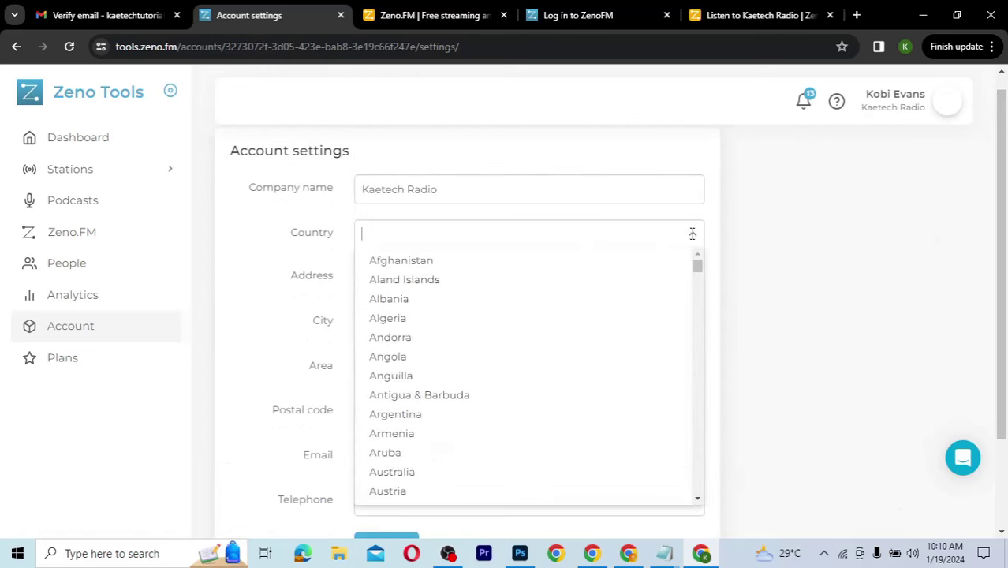
pyautogui.write('Ghan')
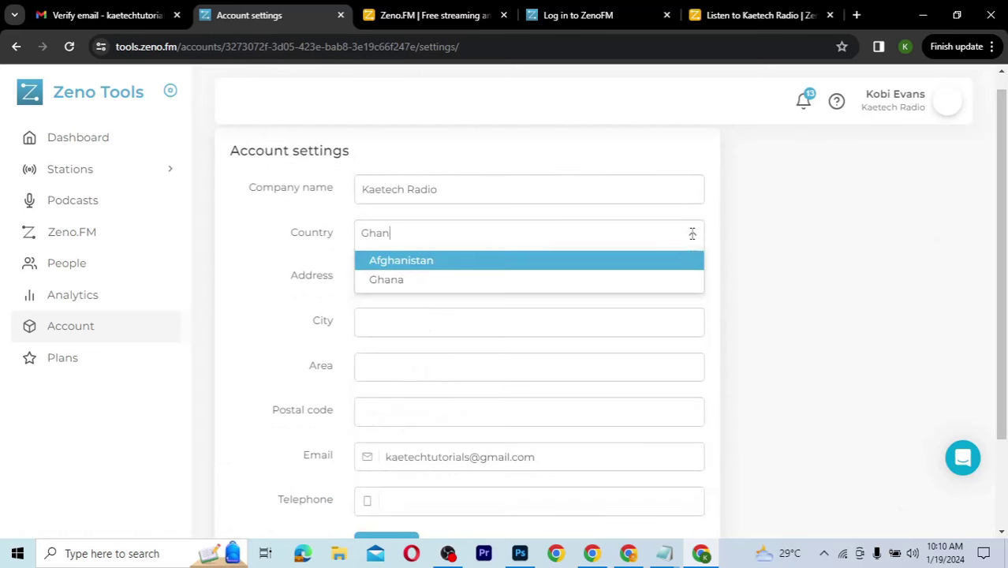
pyautogui.click(603, 280)
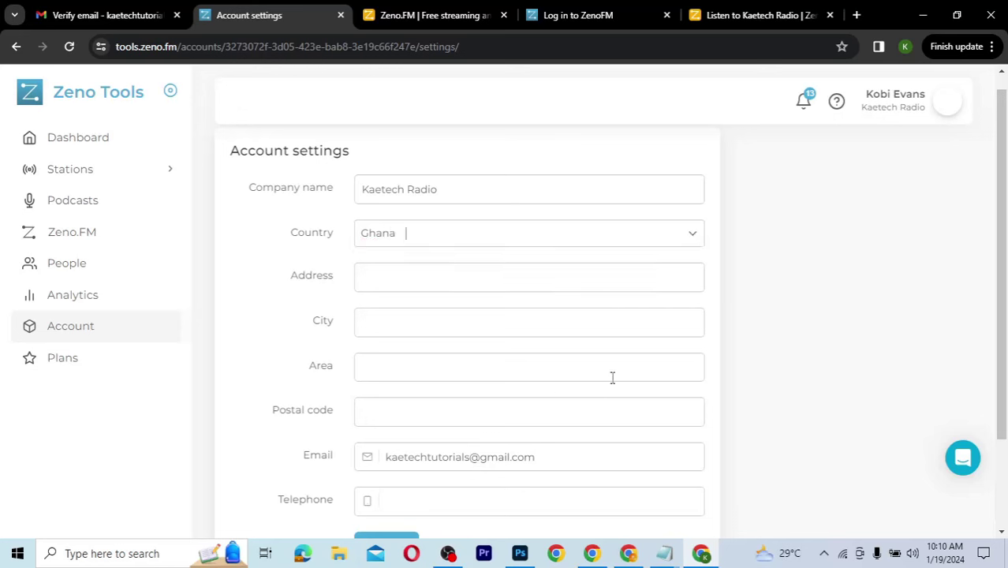
# Step: Enter Accra as the account city, move to Area, then go to Plans
pyautogui.click(585, 328)
pyautogui.write('Accra')
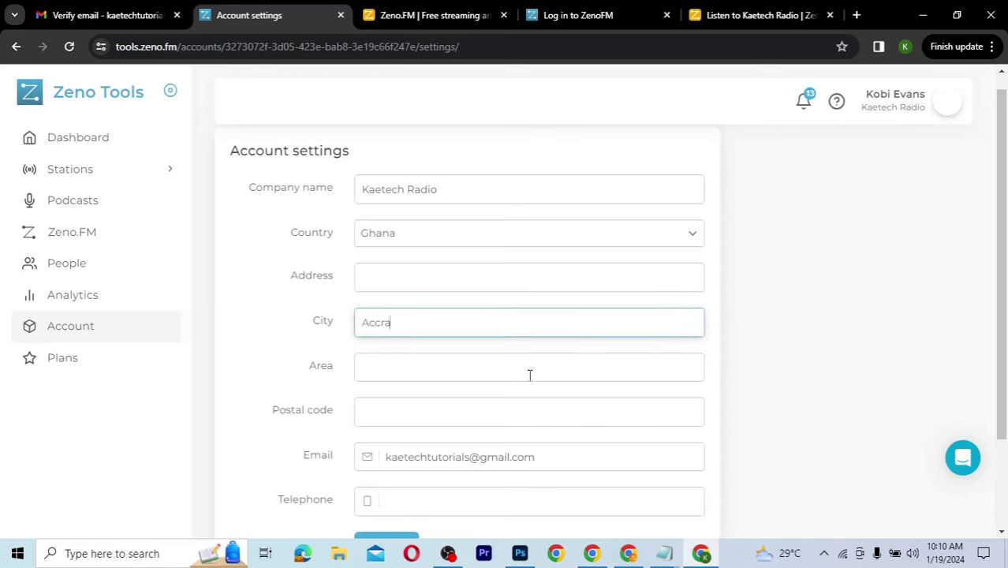
pyautogui.click(530, 373)
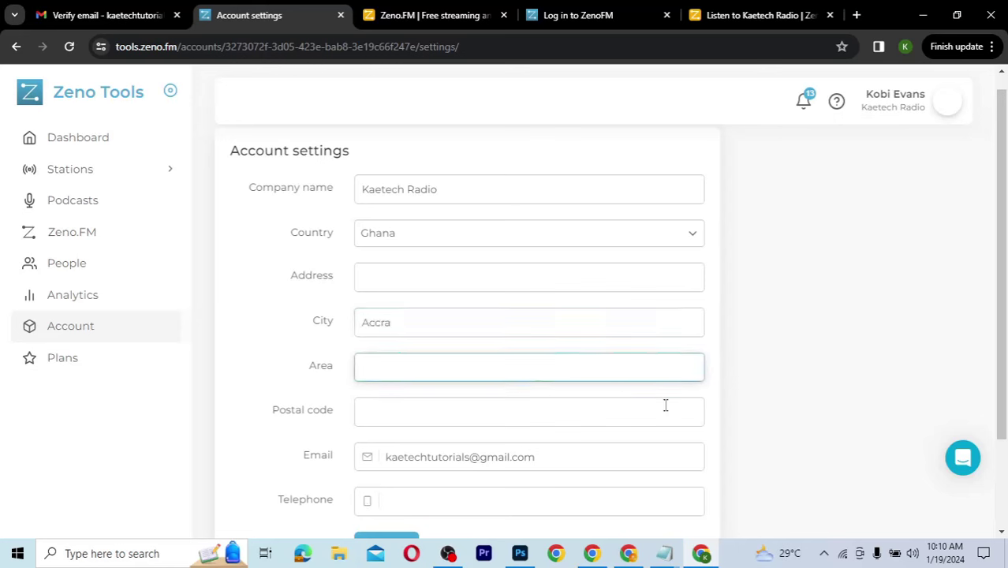
pyautogui.scroll(-2, 753, 425)
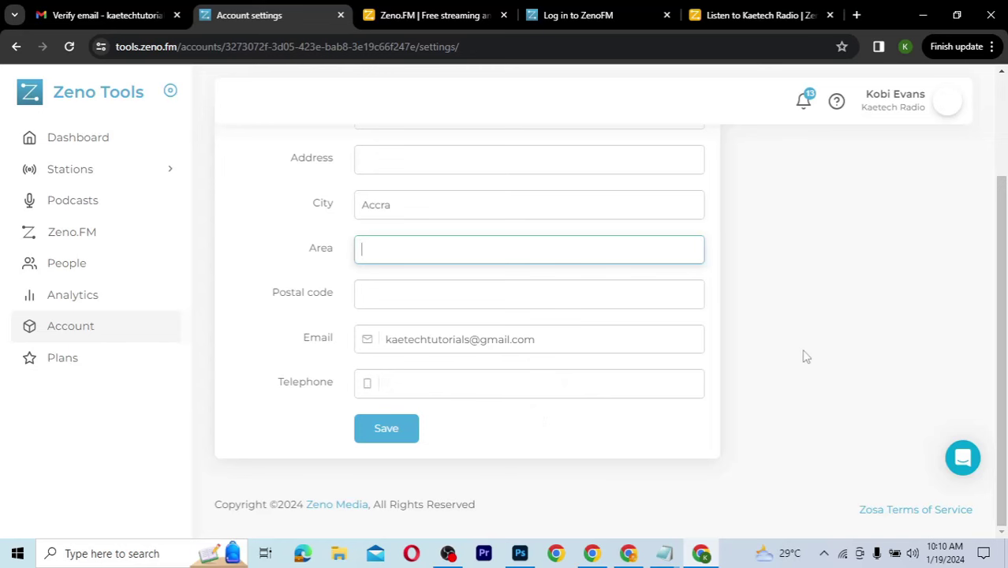
pyautogui.scroll(2, 861, 357)
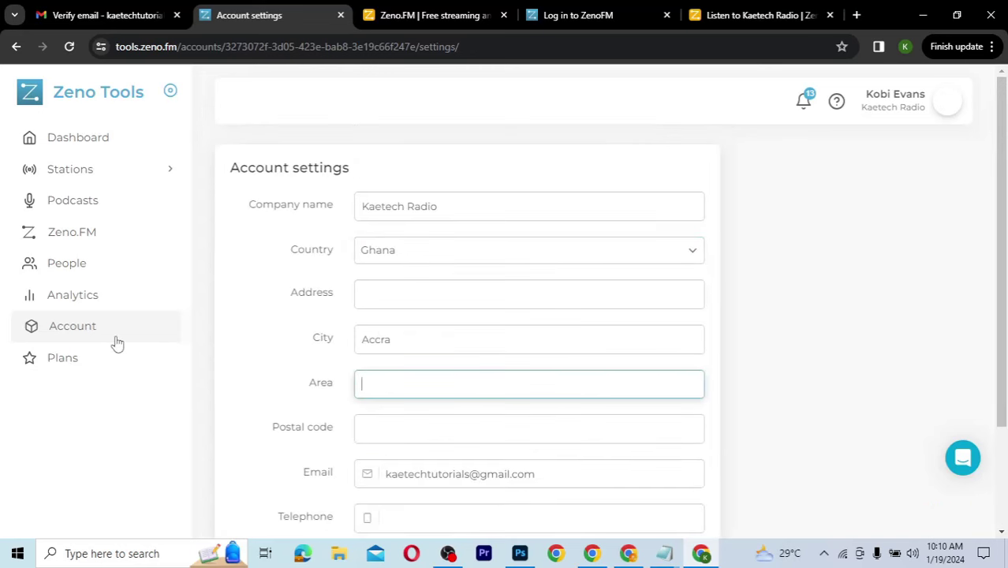
pyautogui.click(96, 360)
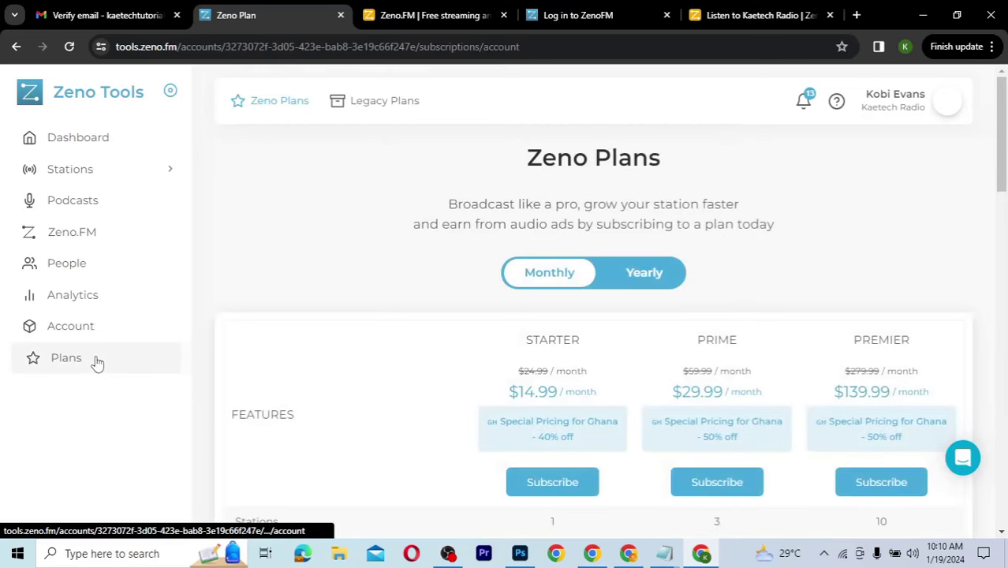
# Step: Review the Starter, Prime and Premier plans, then open the Kaetech Radio station page
pyautogui.scroll(-5, 364, 322)
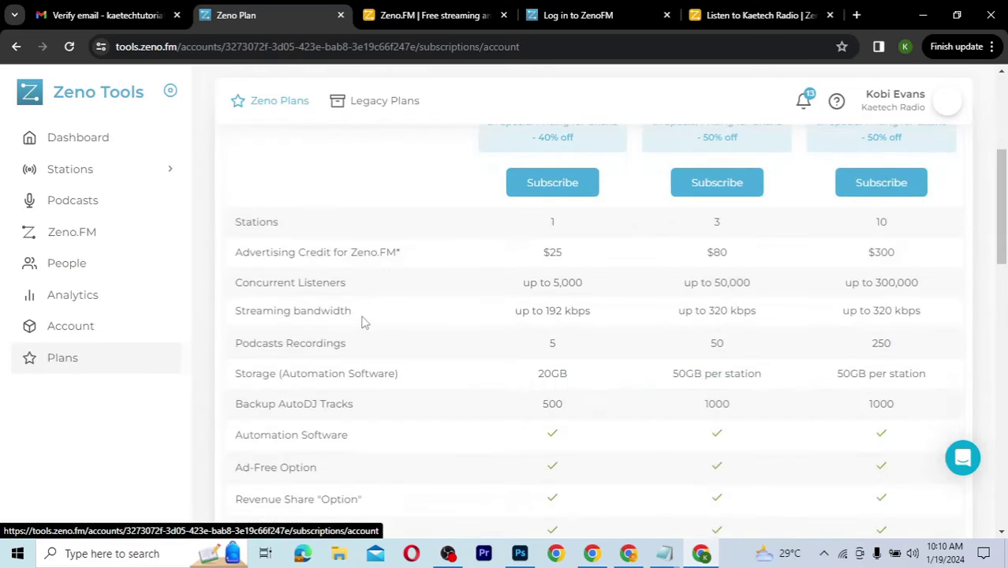
pyautogui.scroll(-5, 363, 322)
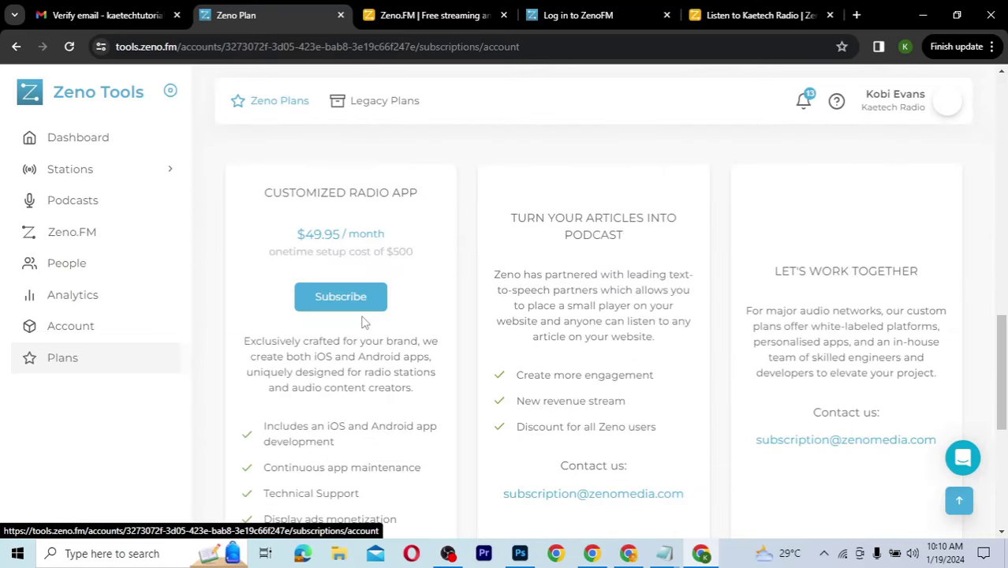
pyautogui.scroll(-2, 364, 321)
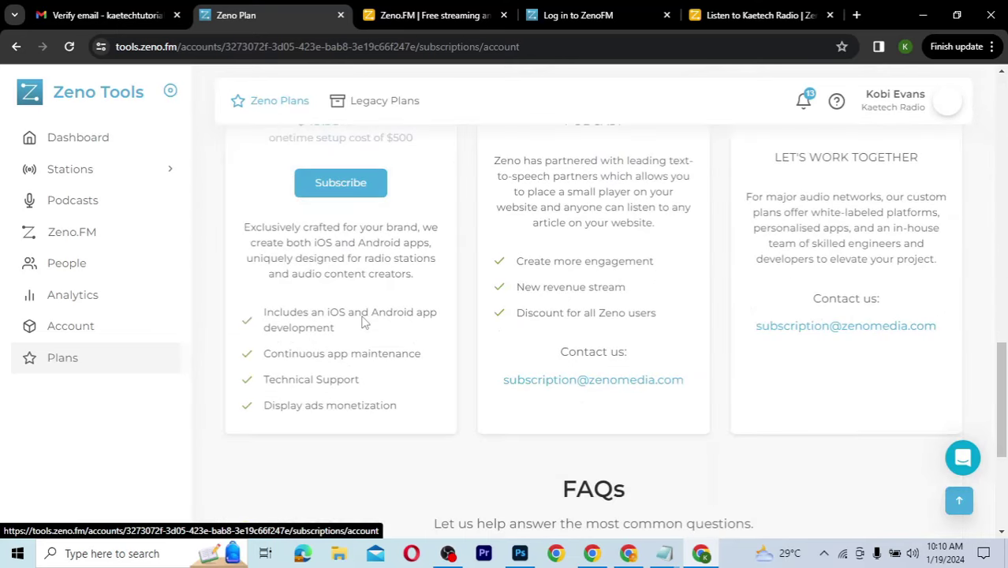
pyautogui.scroll(3, 363, 322)
pyautogui.scroll(1, 364, 322)
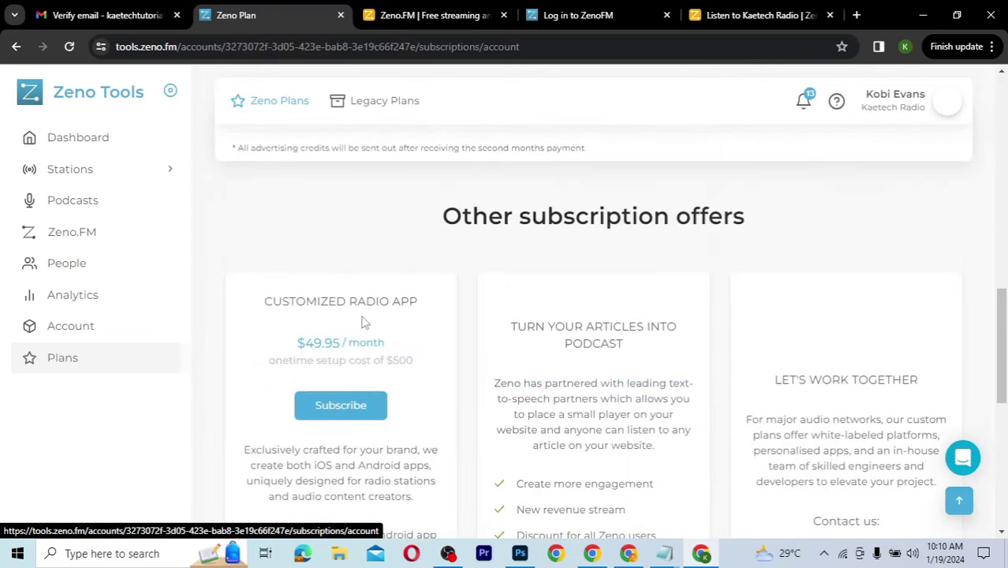
pyautogui.scroll(1, 364, 322)
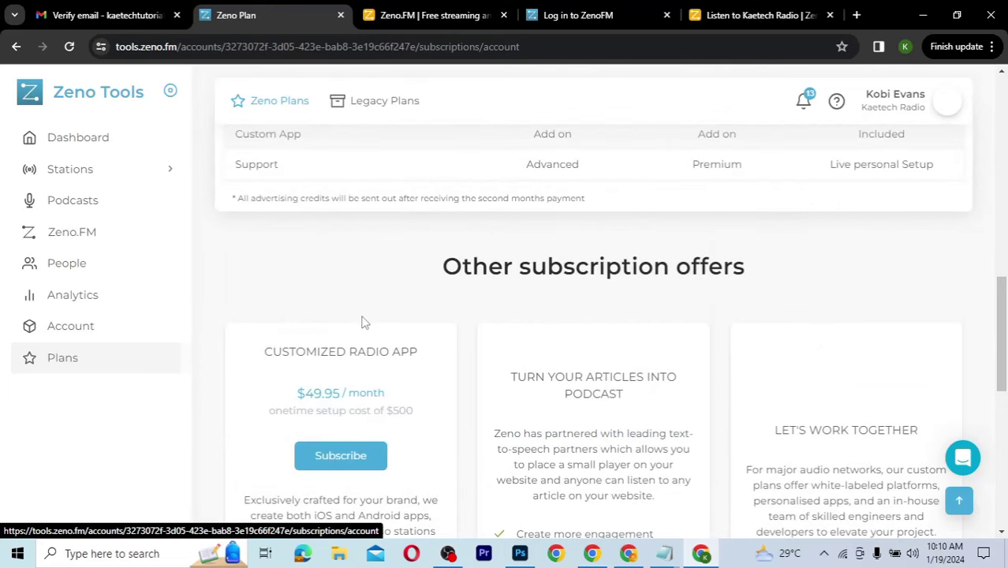
pyautogui.scroll(5, 363, 322)
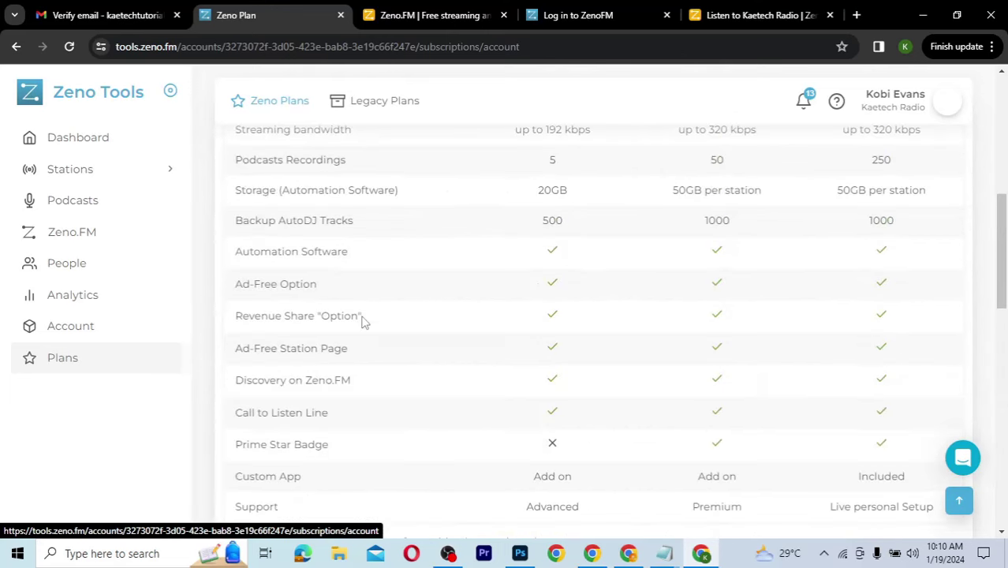
pyautogui.scroll(6, 364, 322)
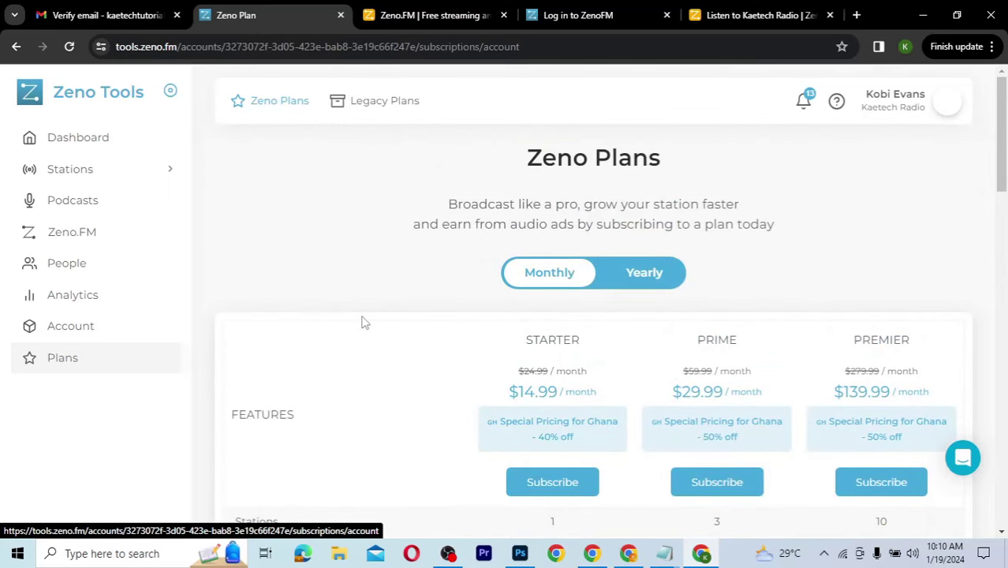
pyautogui.click(72, 170)
pyautogui.click(70, 205)
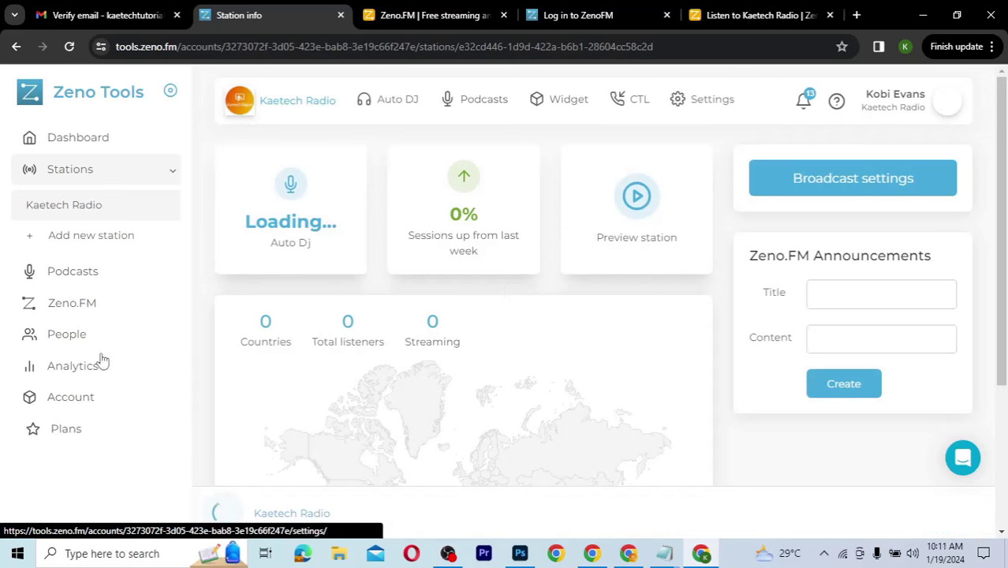
pyautogui.click(71, 168)
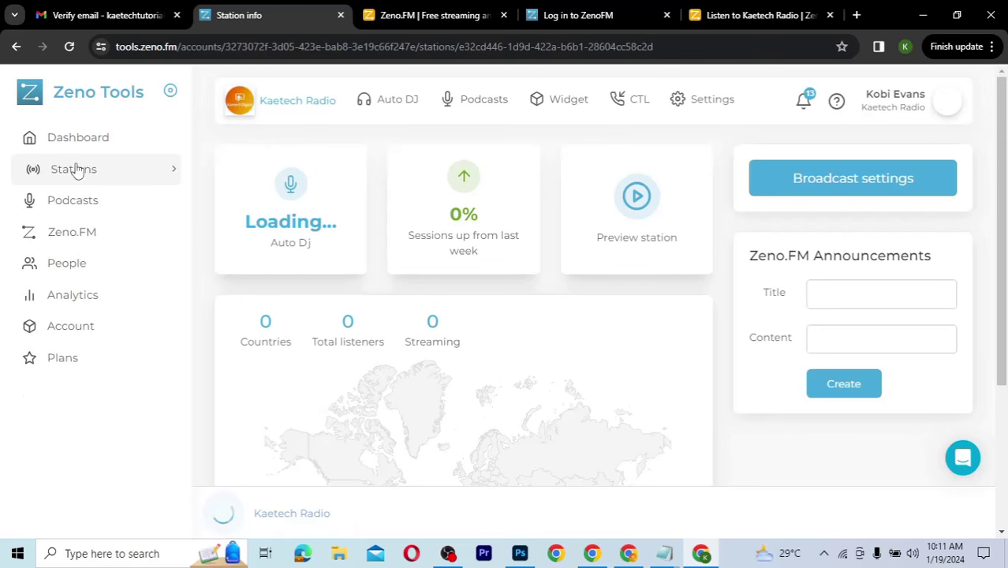
pyautogui.click(75, 171)
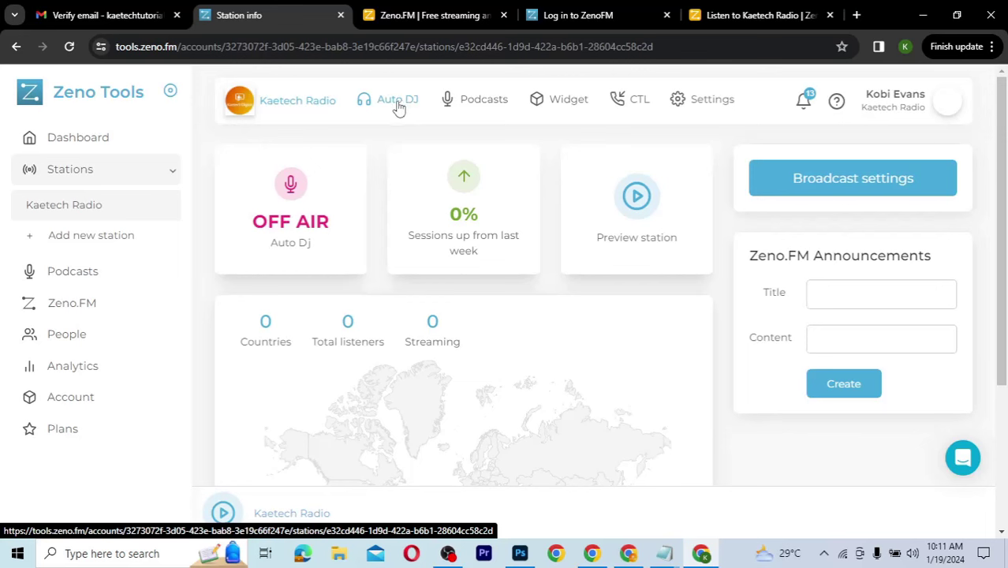
# Step: Open Kaetech Radio's Auto DJ section and start its setup to reach Upload Media
pyautogui.click(399, 104)
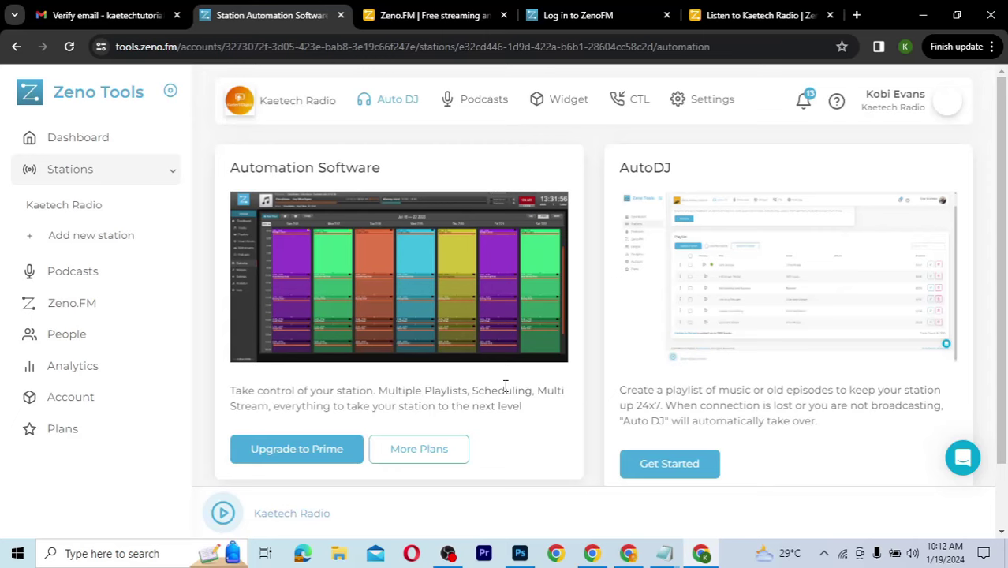
pyautogui.scroll(-1, 506, 385)
pyautogui.scroll(1, 504, 383)
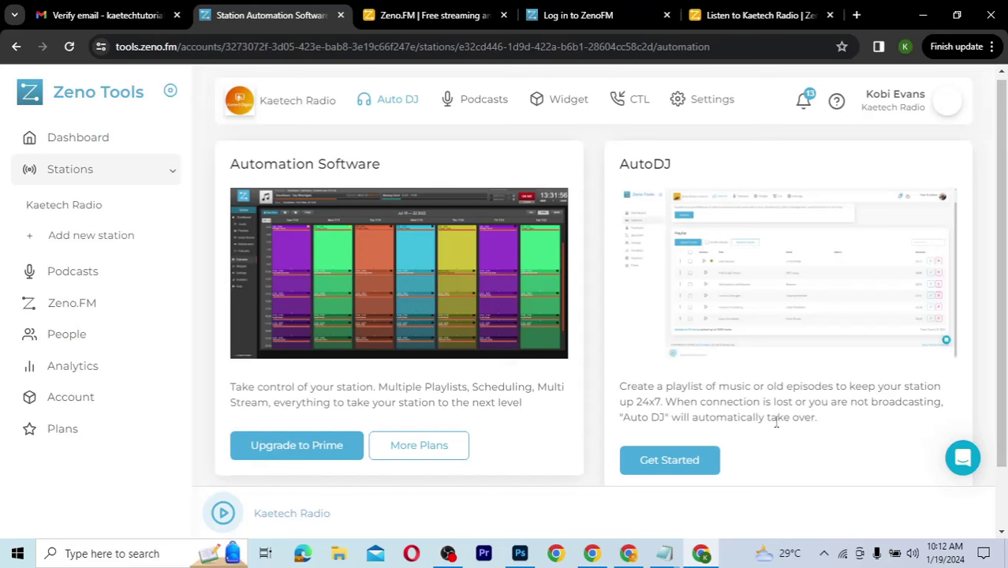
pyautogui.click(664, 466)
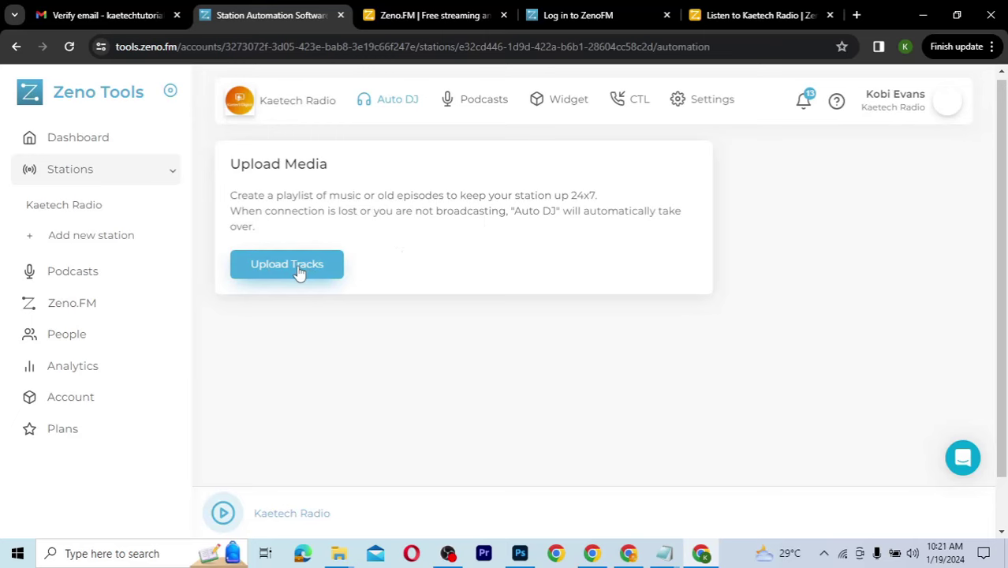
# Step: Upload Beyond - Patrick Patrikios.mp3 from the Downloads > Music folder
pyautogui.click(296, 266)
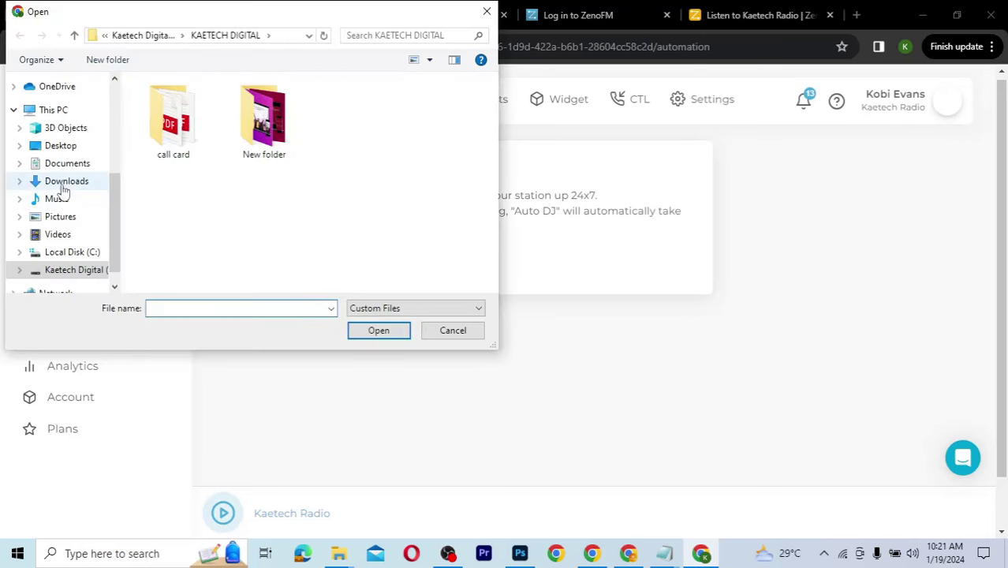
pyautogui.click(66, 183)
pyautogui.click(170, 139)
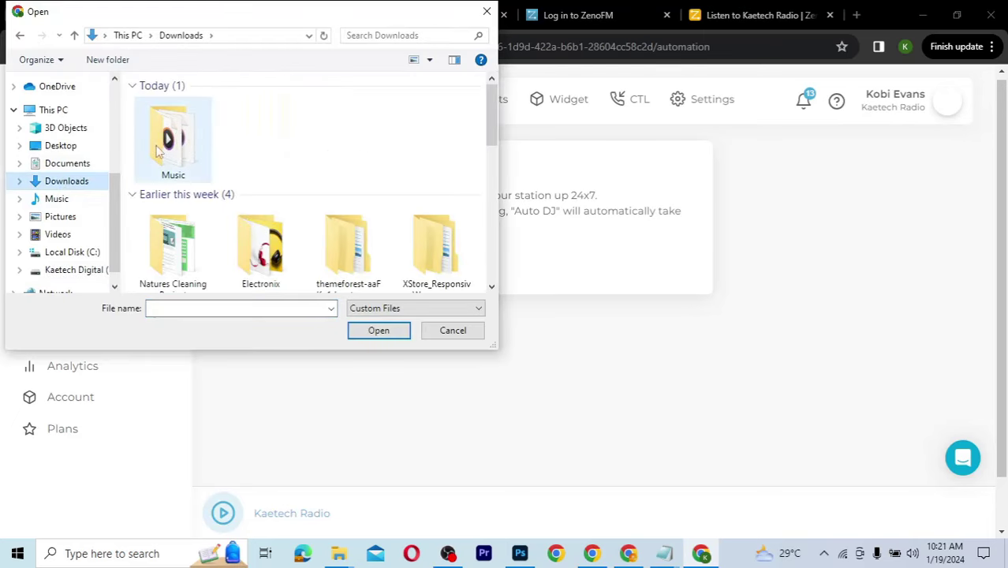
pyautogui.doubleClick(170, 139)
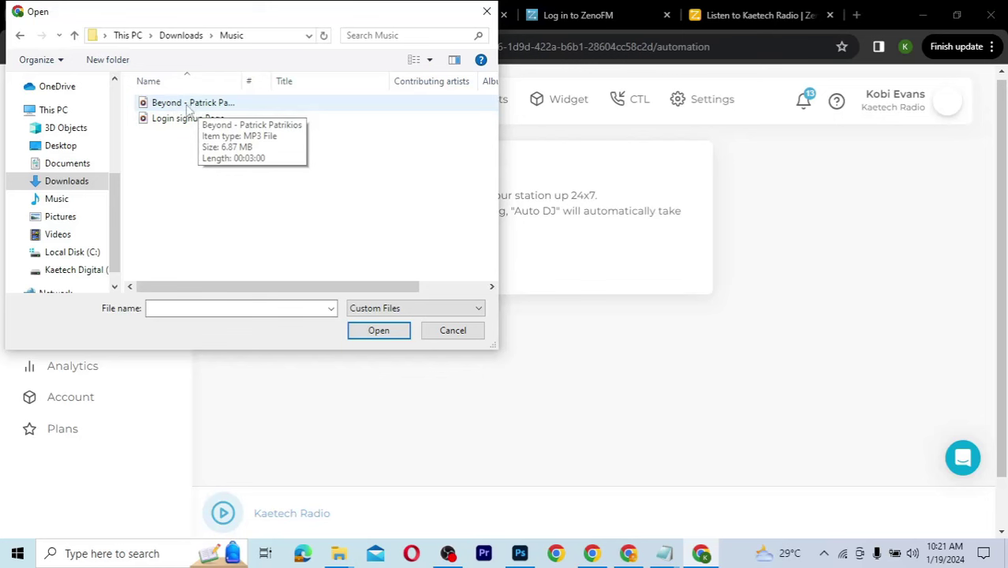
pyautogui.click(188, 110)
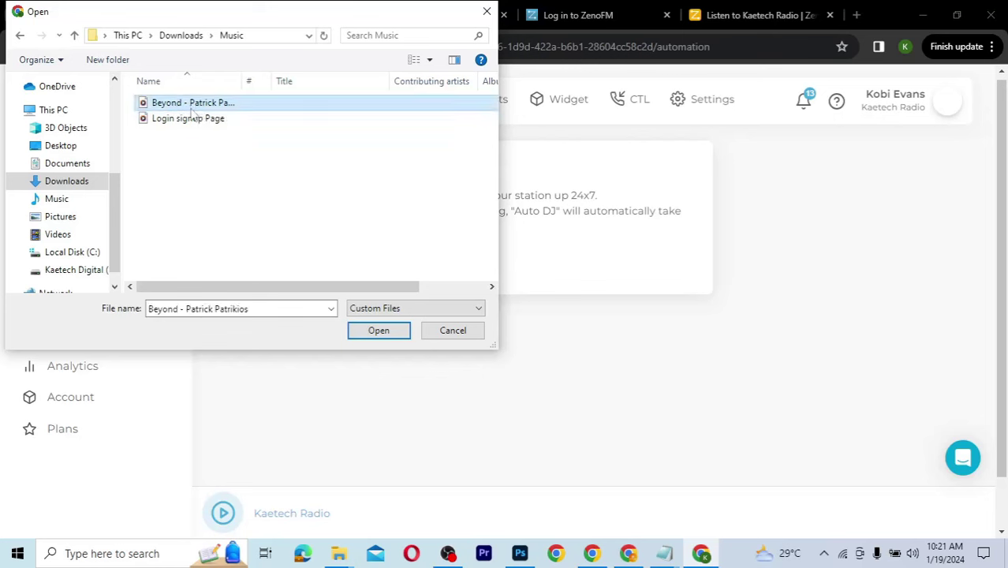
pyautogui.click(377, 330)
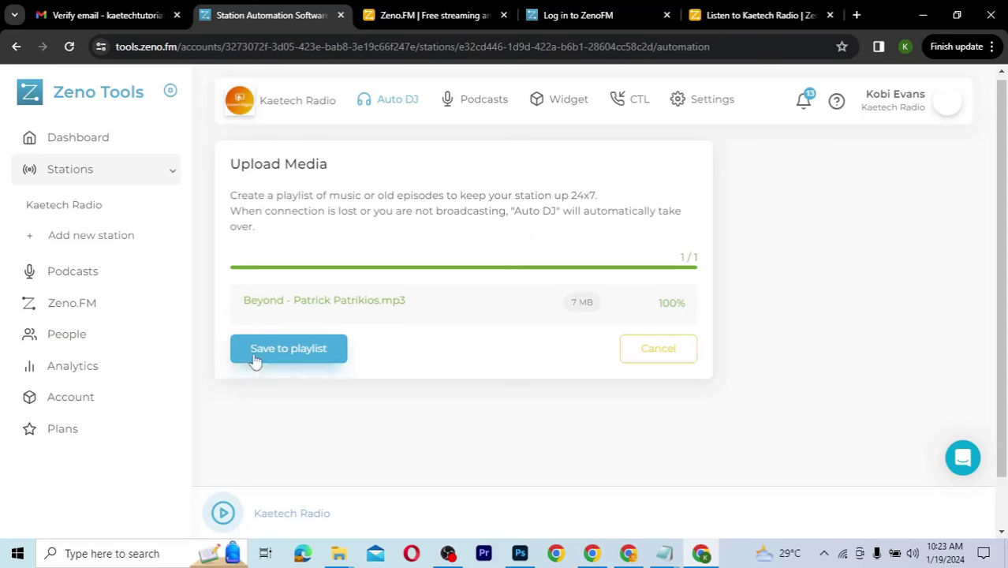
# Step: Save the uploaded track to the playlist and return to Kaetech Radio's Station info
pyautogui.click(296, 352)
pyautogui.click(296, 352)
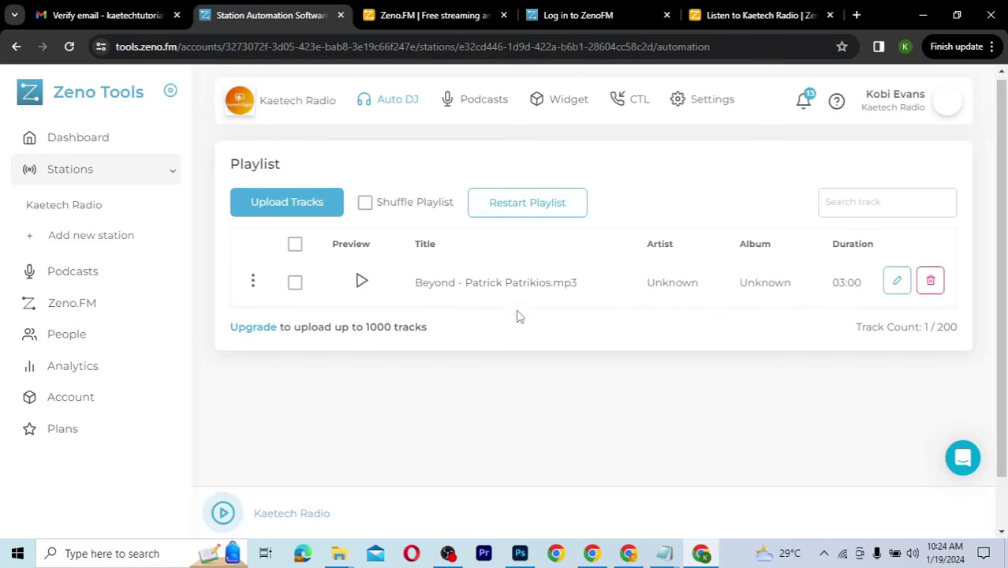
pyautogui.click(298, 101)
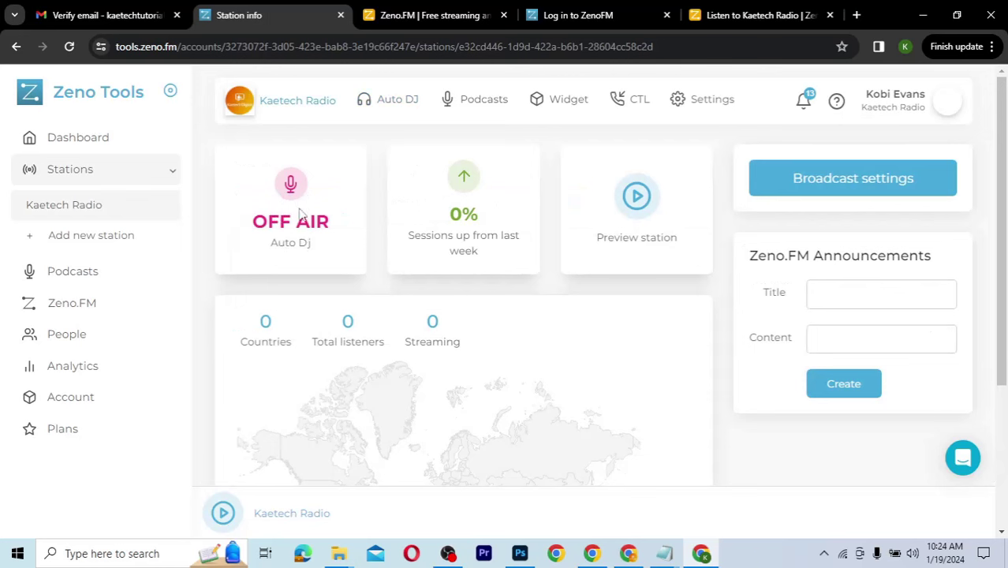
# Step: Put Auto DJ on air playing Beyond with Shuffle Playlist, then return to Station info
pyautogui.click(387, 103)
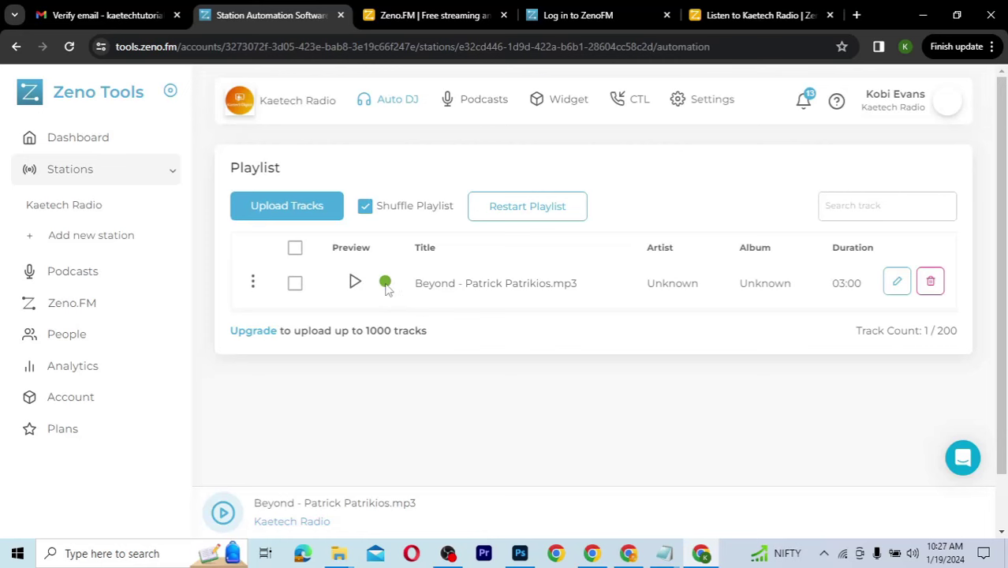
pyautogui.click(320, 100)
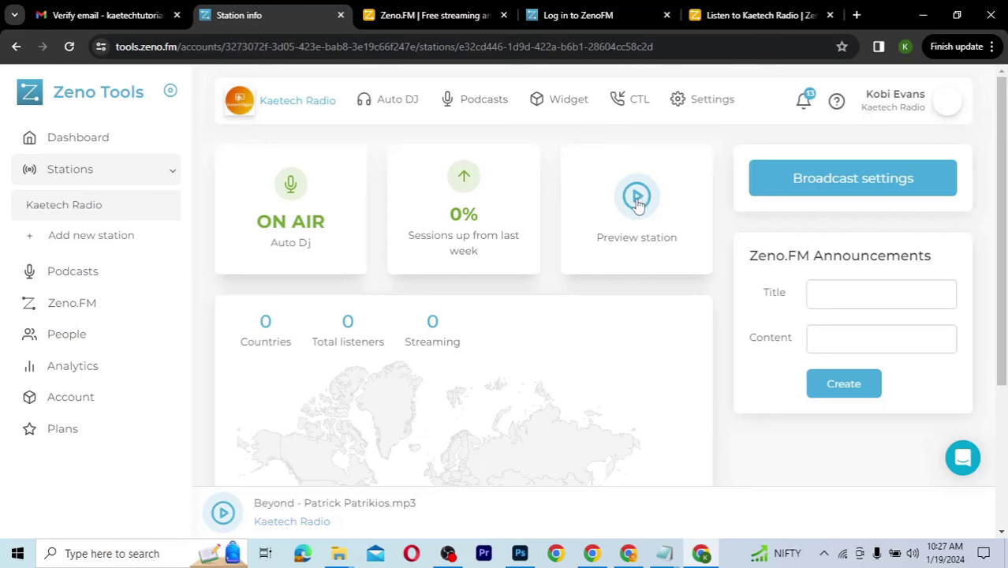
# Step: Preview the station stream briefly, revisit Auto DJ, then reload the Kaetech Radio listen page
pyautogui.click(637, 197)
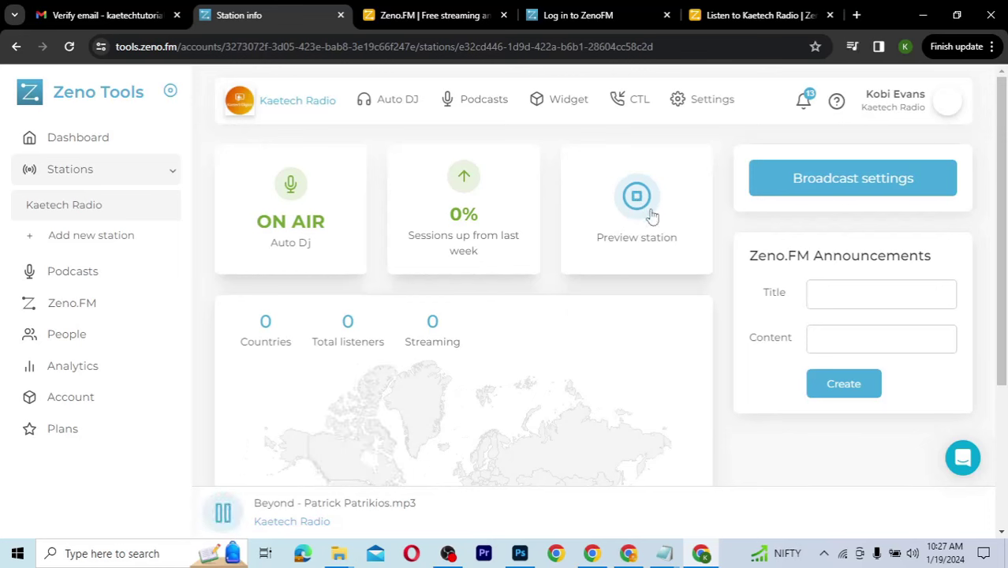
pyautogui.click(638, 199)
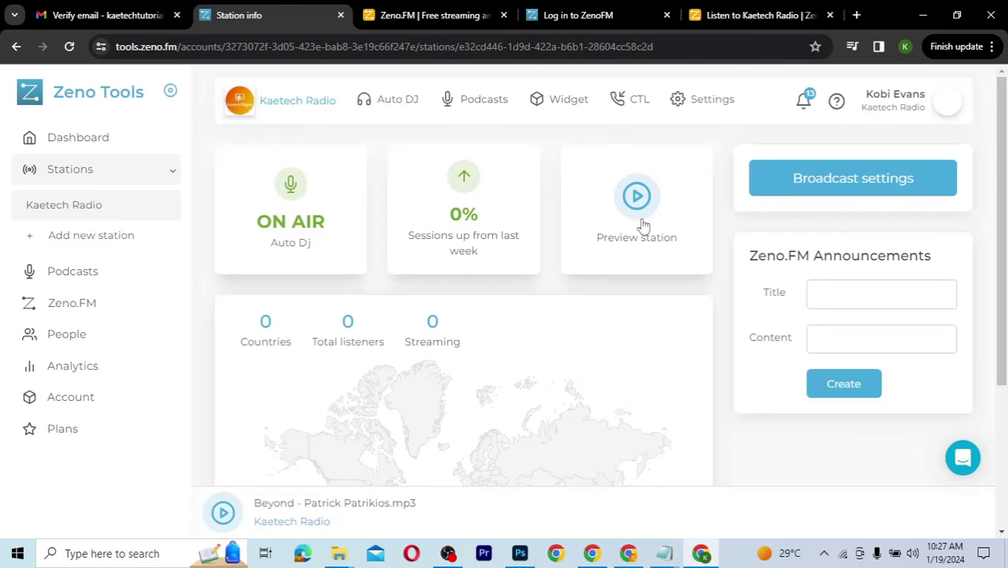
pyautogui.click(382, 105)
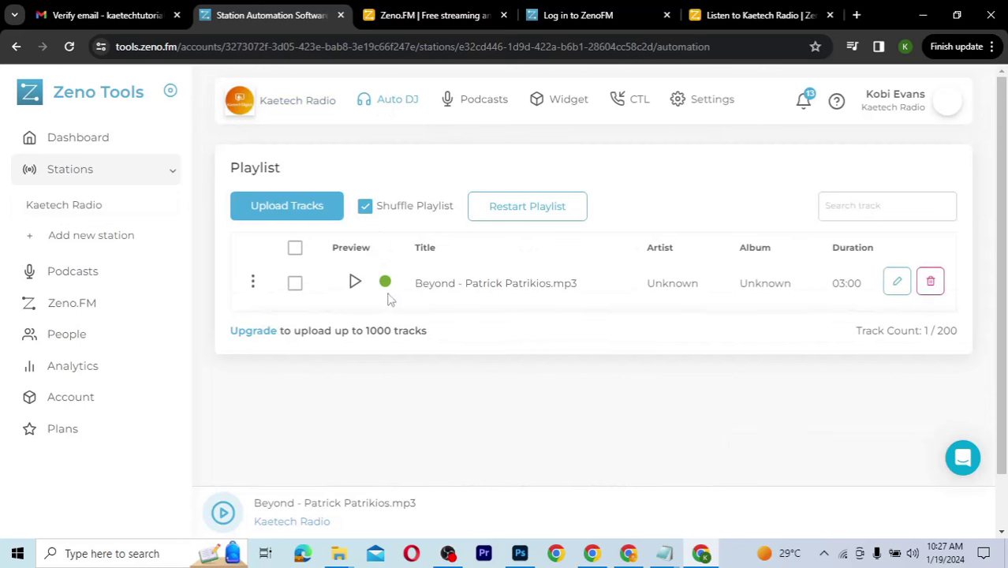
pyautogui.click(308, 106)
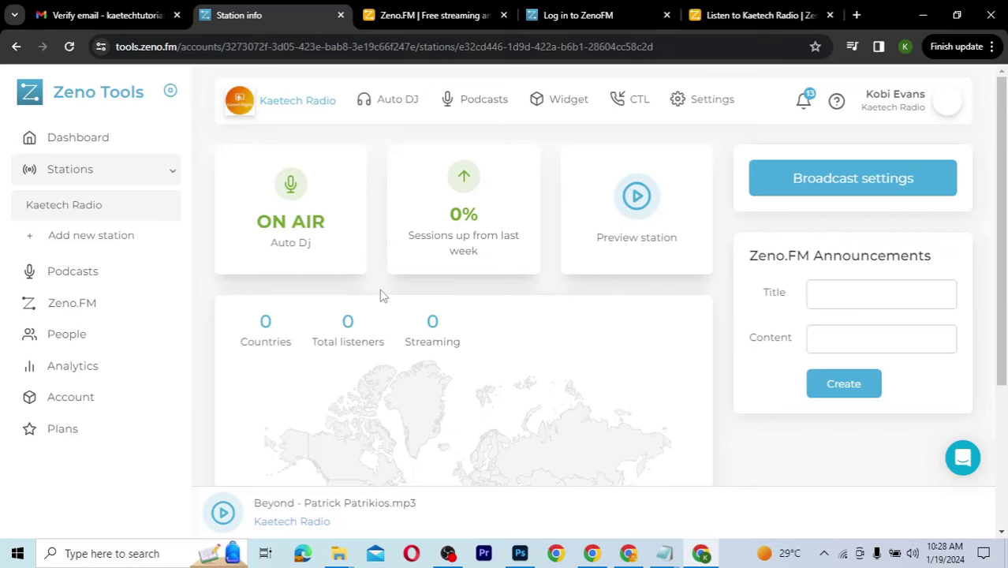
pyautogui.click(749, 16)
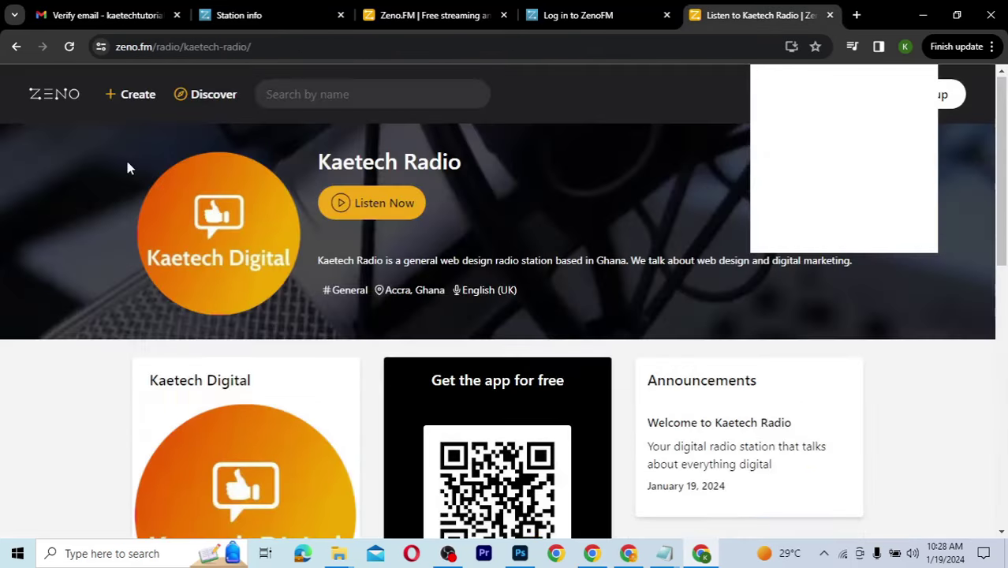
pyautogui.click(70, 46)
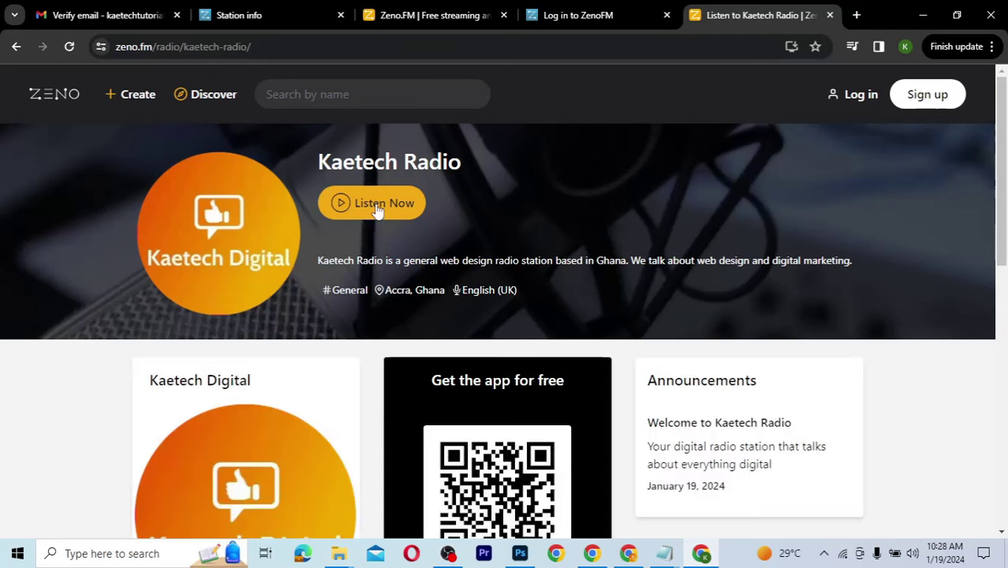
# Step: Play the Kaetech Radio stream, lower its volume, pause it, and switch to the Zeno.FM homepage
pyautogui.click(372, 205)
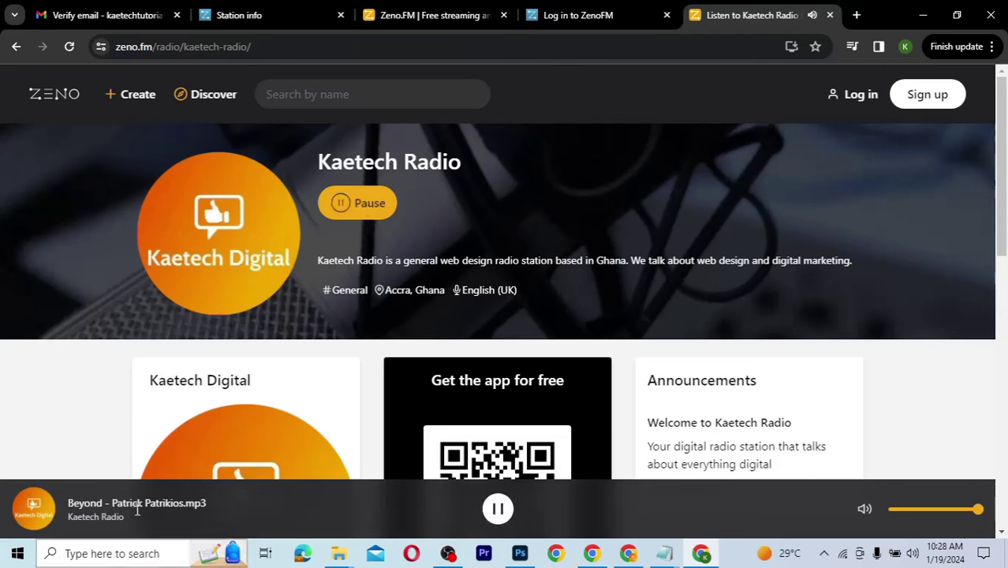
pyautogui.click(905, 510)
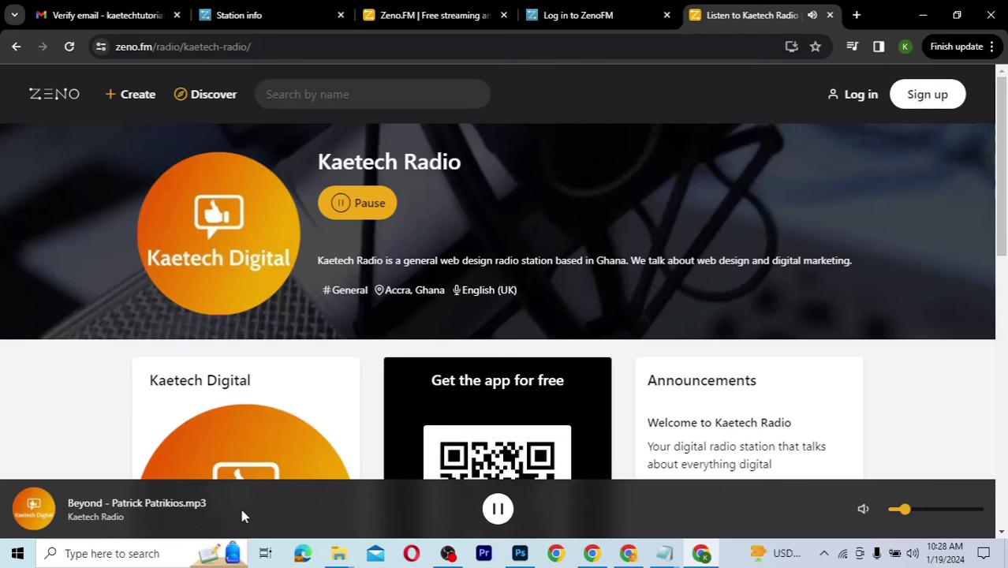
pyautogui.click(895, 509)
pyautogui.click(508, 512)
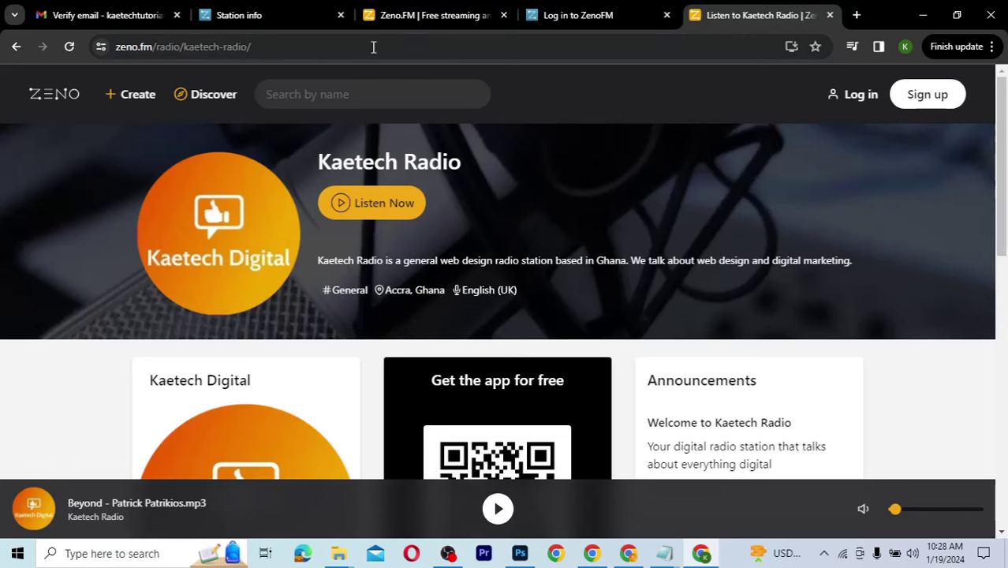
pyautogui.click(433, 18)
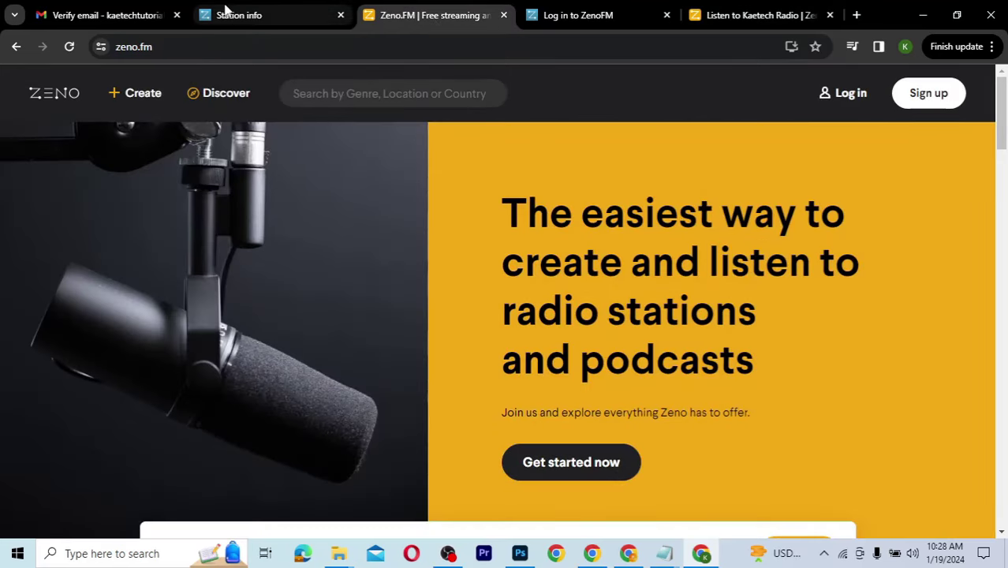
# Step: Return to Station info, close the Zeno.FM and login tabs, and check 2 listeners from 1 country
pyautogui.click(224, 14)
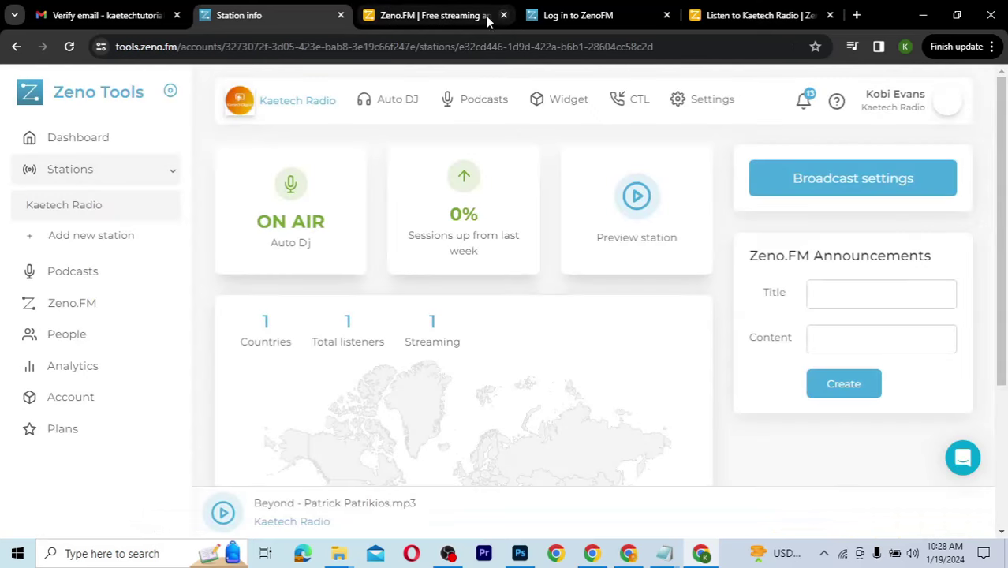
pyautogui.middleClick(402, 22)
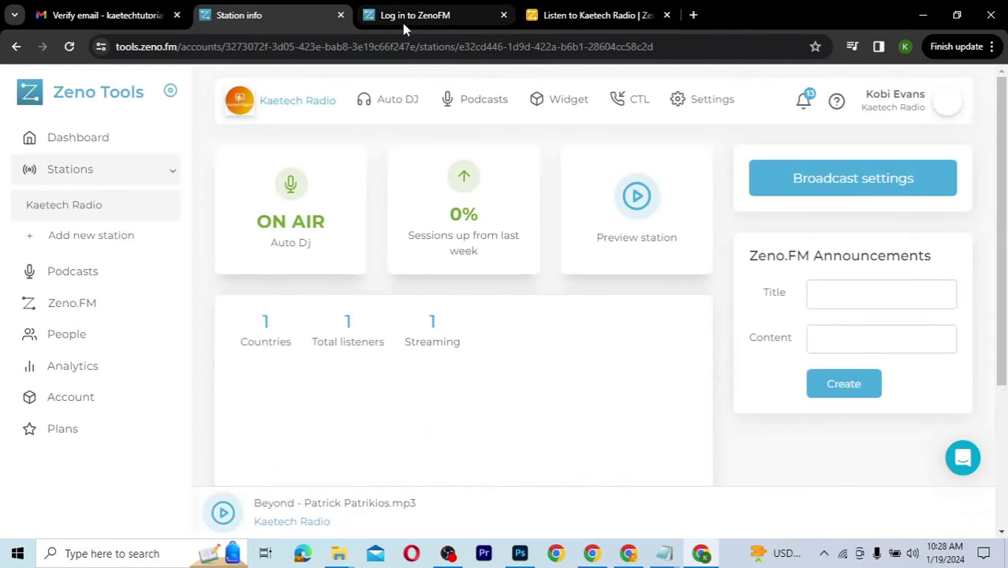
pyautogui.click(503, 15)
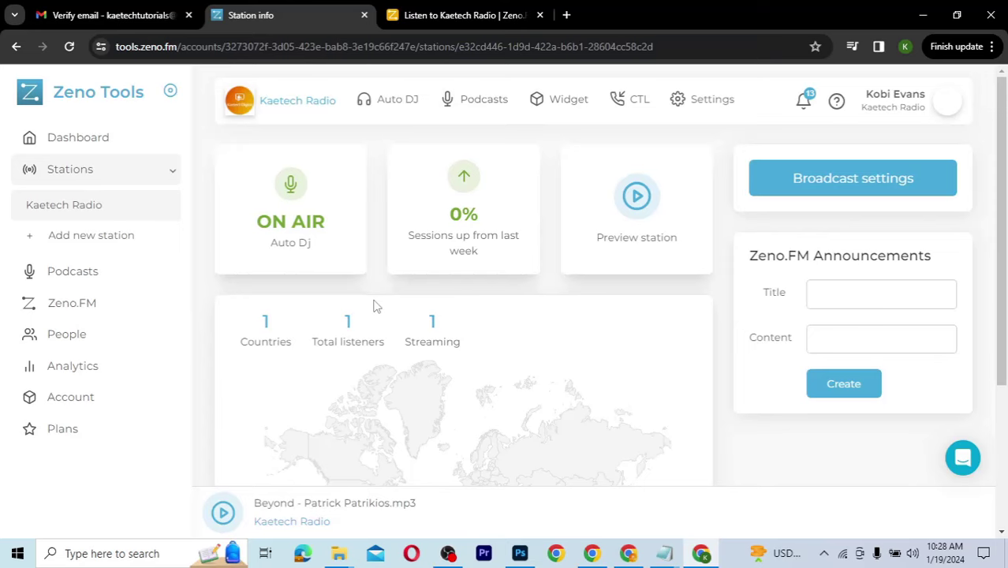
pyautogui.scroll(-1, 375, 306)
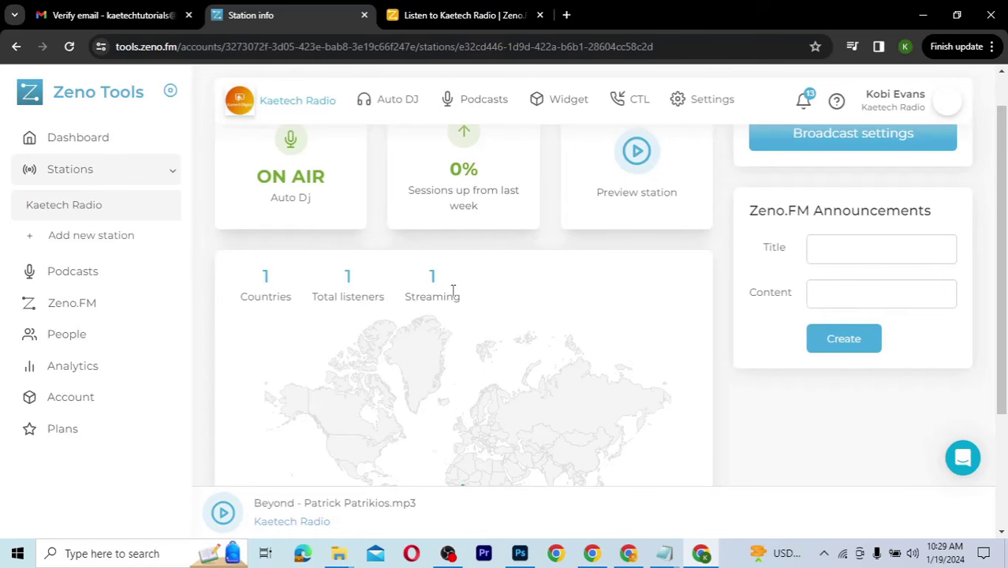
pyautogui.scroll(-2, 454, 290)
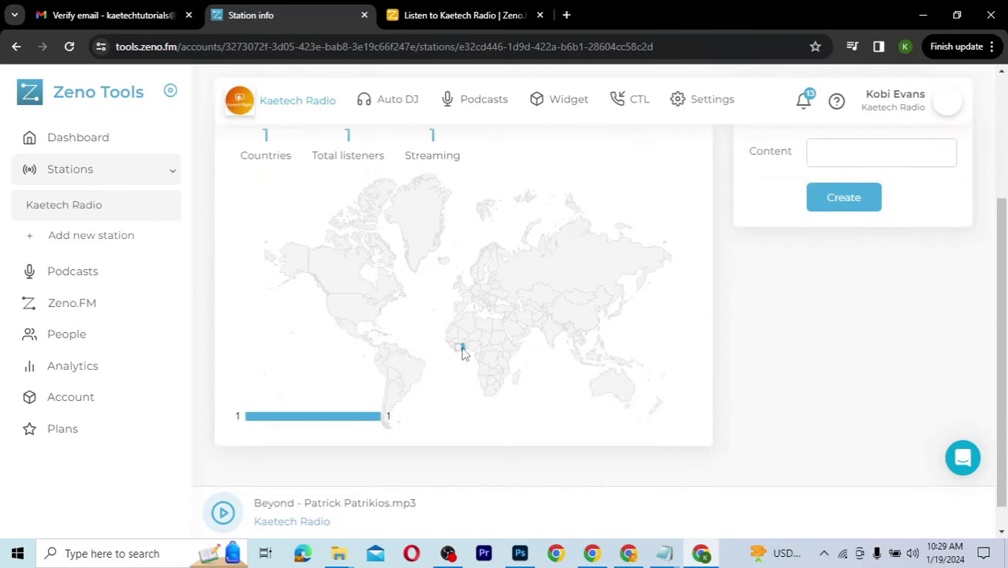
pyautogui.moveTo(463, 353)
pyautogui.scroll(1, 282, 376)
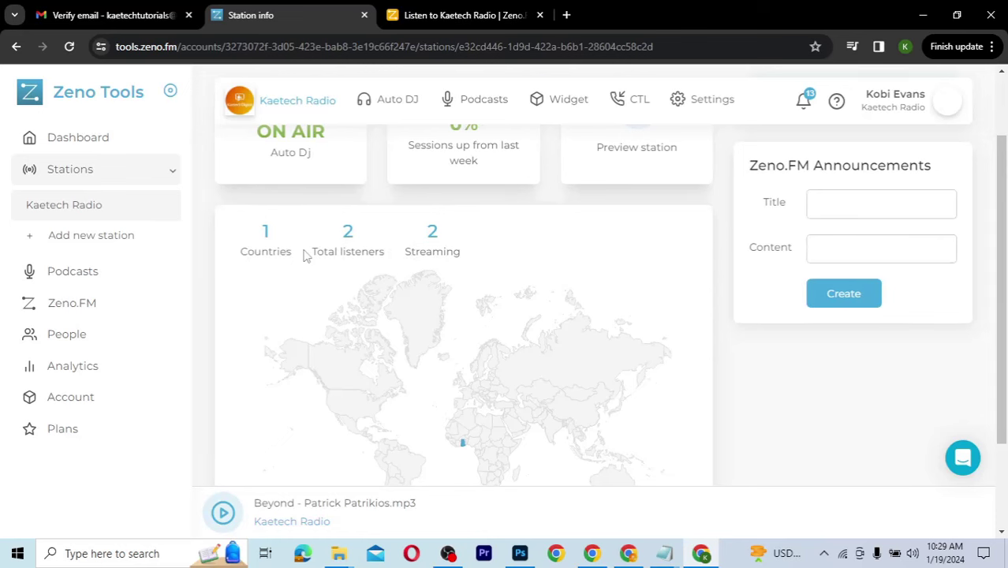
pyautogui.scroll(1, 306, 255)
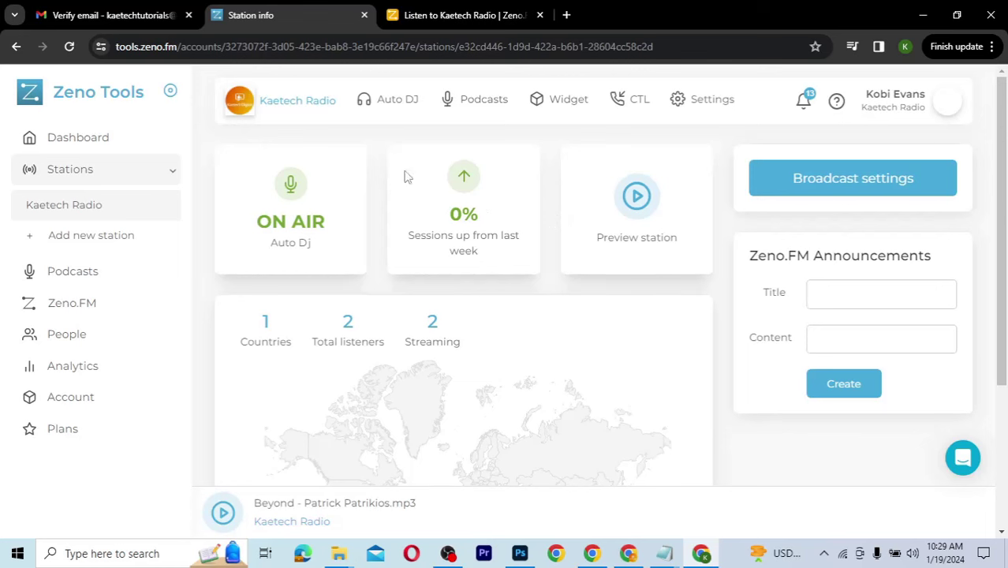
# Step: Open Kaetech Radio's Widget page and review the Small 575 x 250 embed code and player preview
pyautogui.click(556, 101)
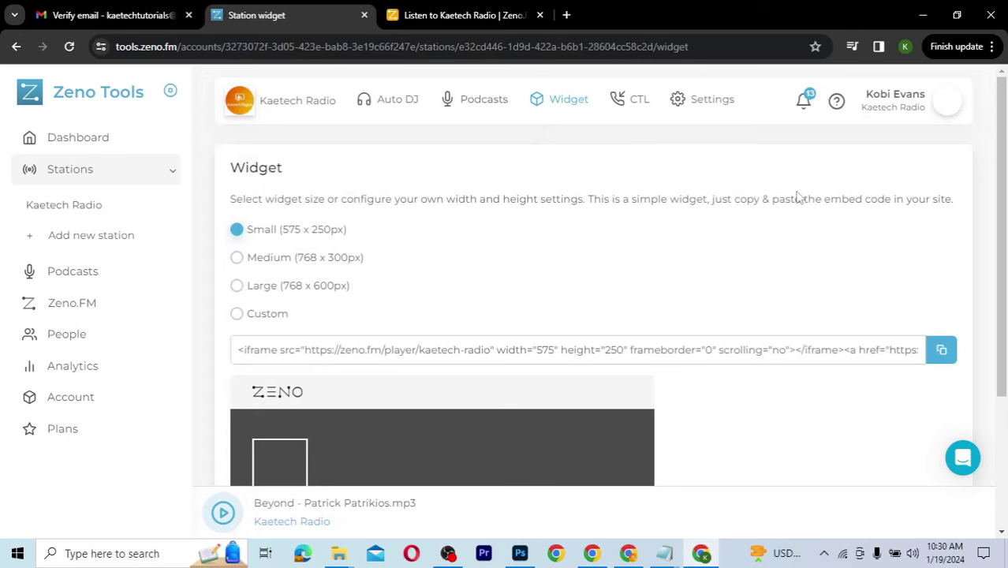
pyautogui.moveTo(996, 207); pyautogui.dragTo(995, 315)
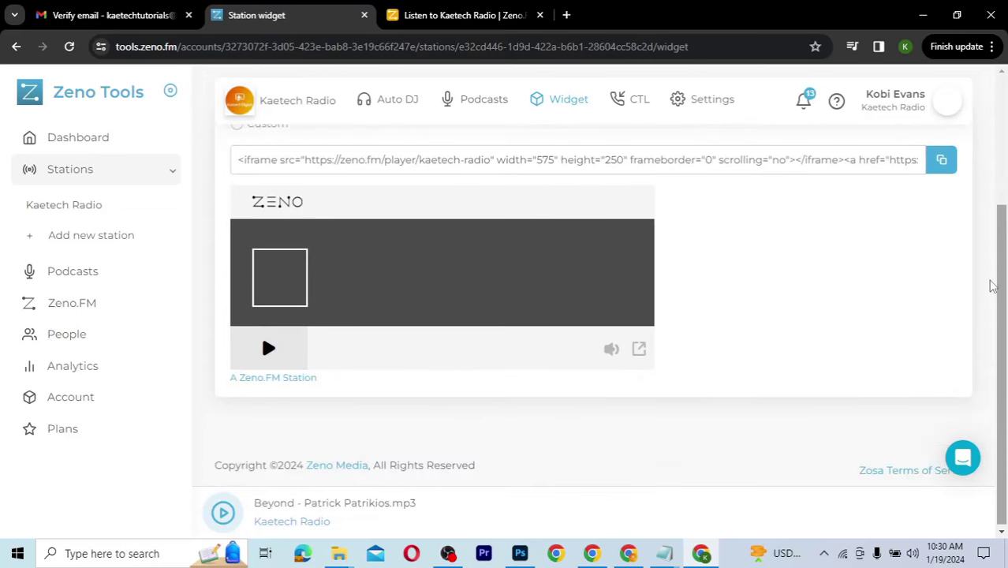
pyautogui.click(996, 192)
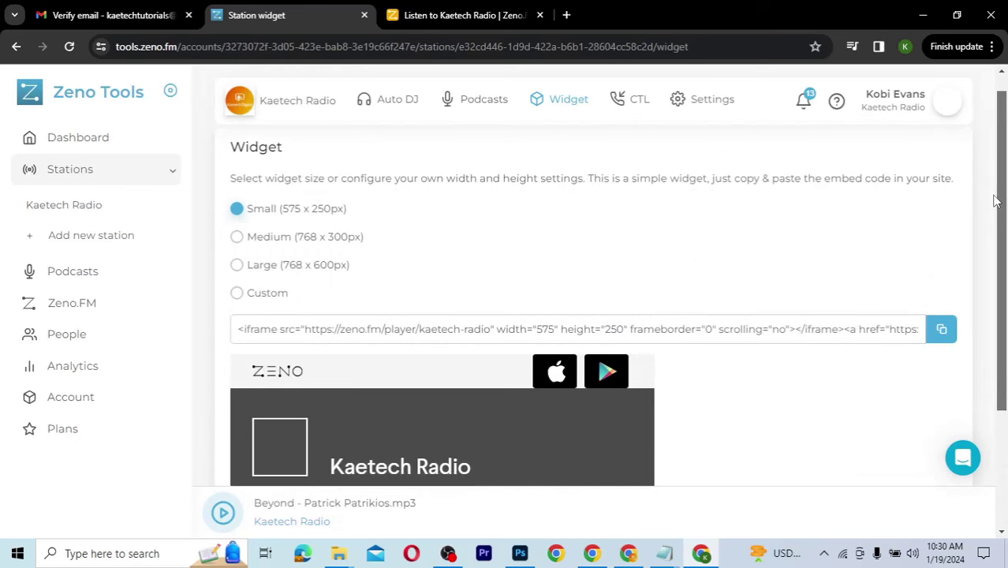
pyautogui.scroll(-1, 996, 192)
pyautogui.scroll(1, 996, 193)
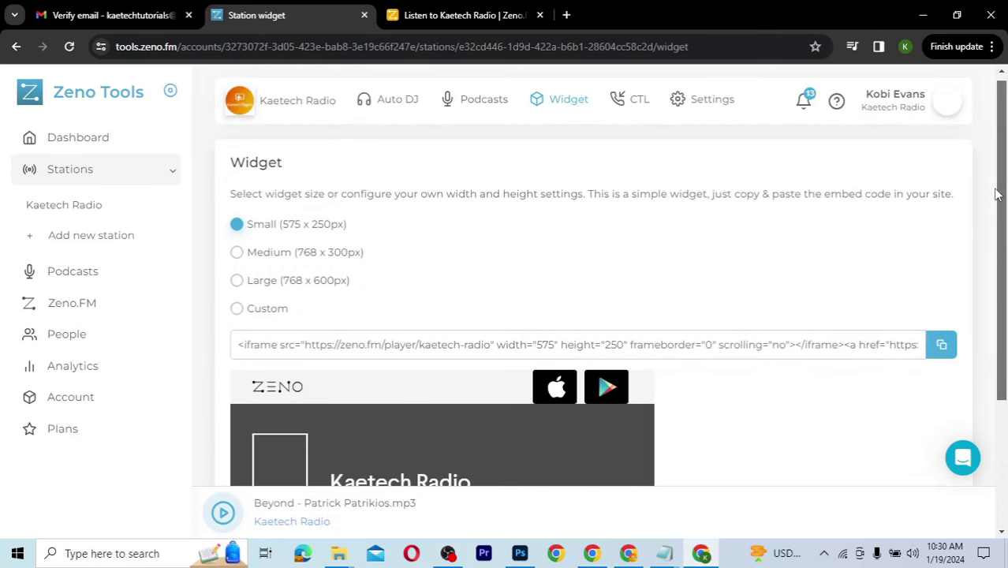
pyautogui.moveTo(996, 193); pyautogui.dragTo(994, 230)
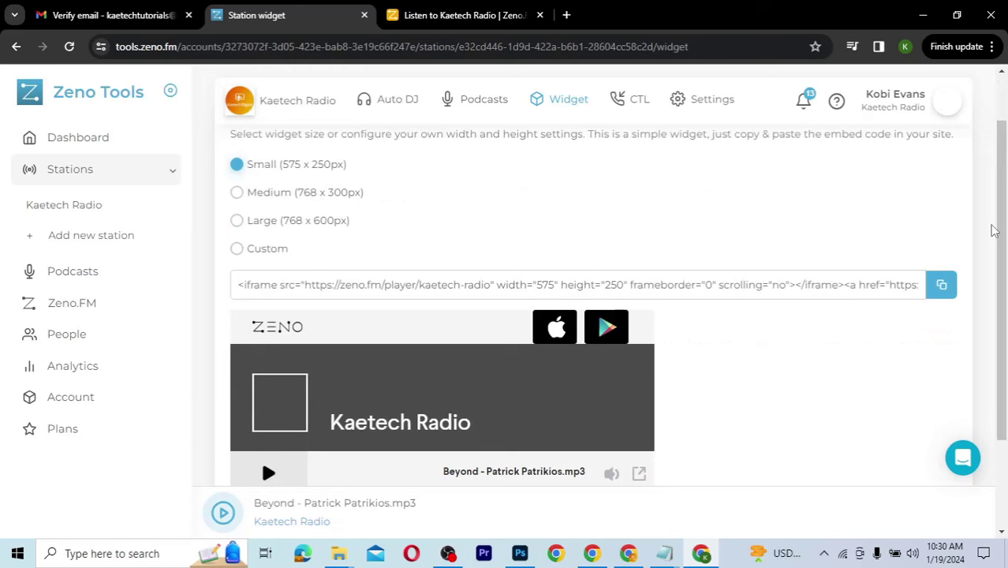
pyautogui.moveTo(995, 230); pyautogui.dragTo(1002, 197)
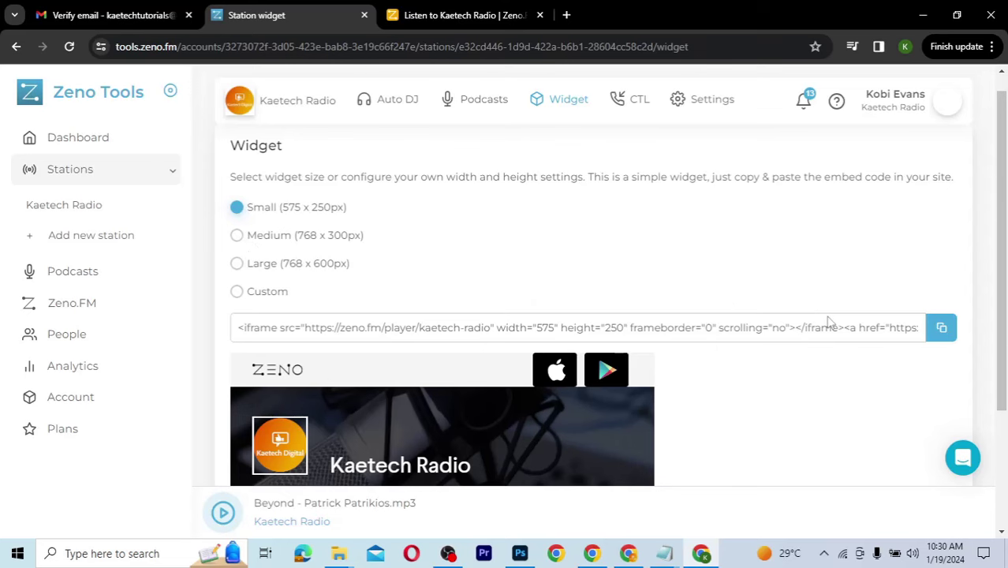
pyautogui.scroll(-2, 828, 321)
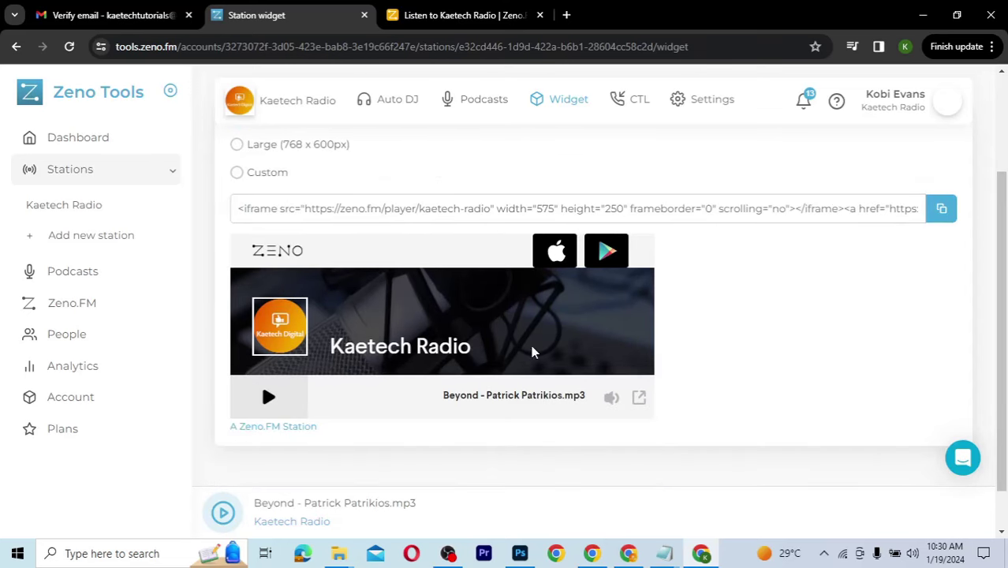
pyautogui.scroll(1, 718, 349)
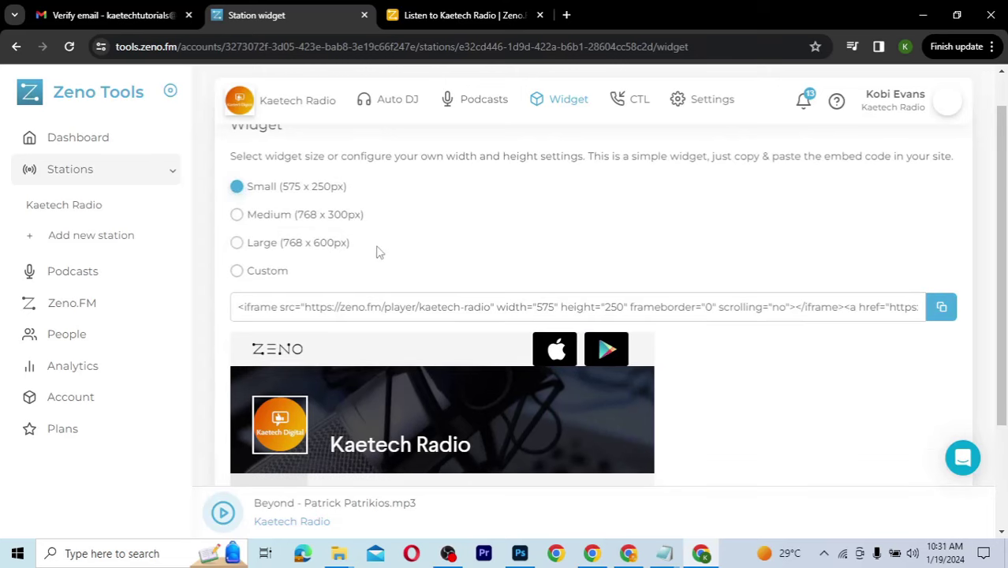
pyautogui.click(237, 215)
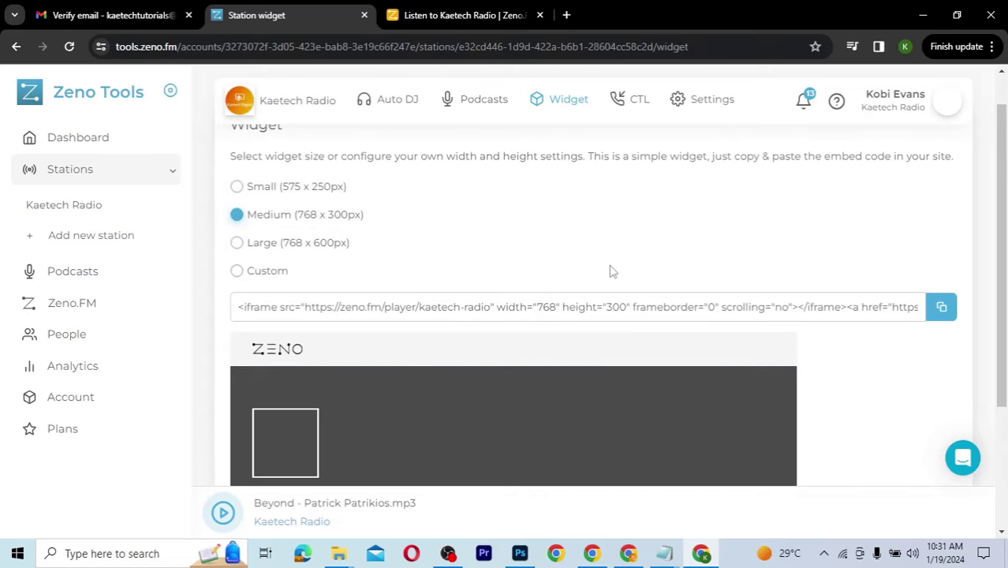
pyautogui.scroll(-2, 785, 374)
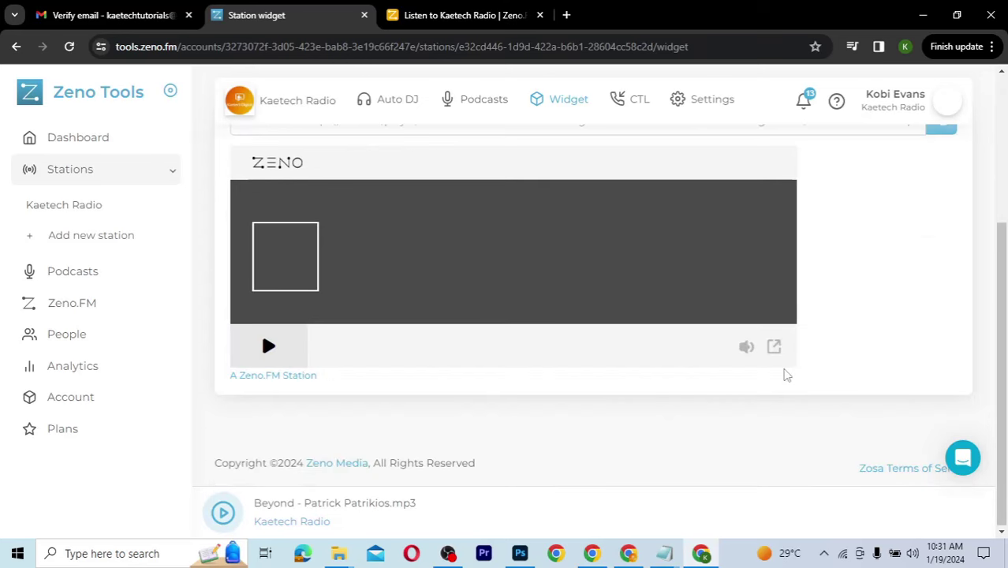
pyautogui.scroll(2, 783, 374)
pyautogui.click(237, 252)
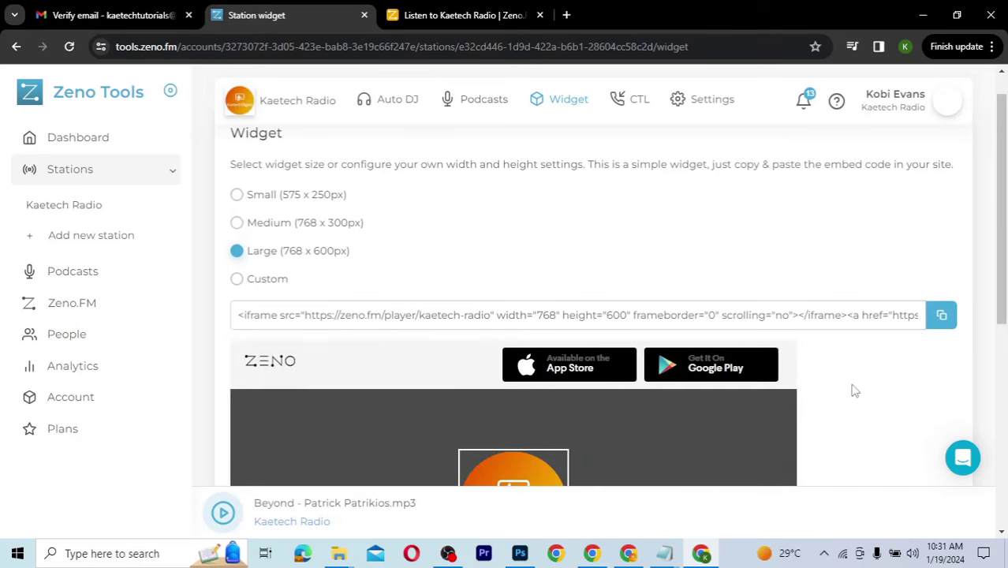
pyautogui.scroll(-2, 843, 406)
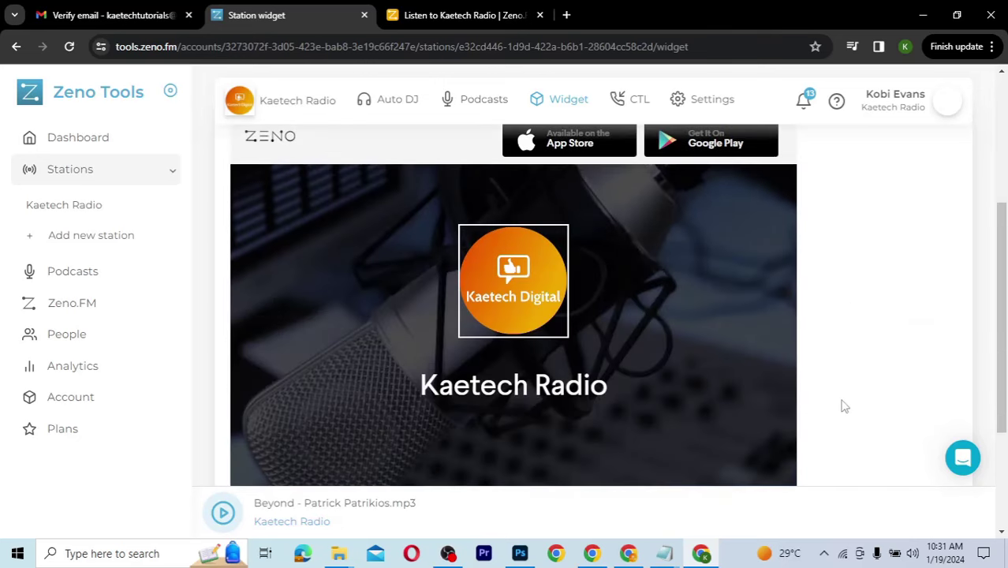
pyautogui.scroll(1, 842, 405)
pyautogui.scroll(2, 843, 405)
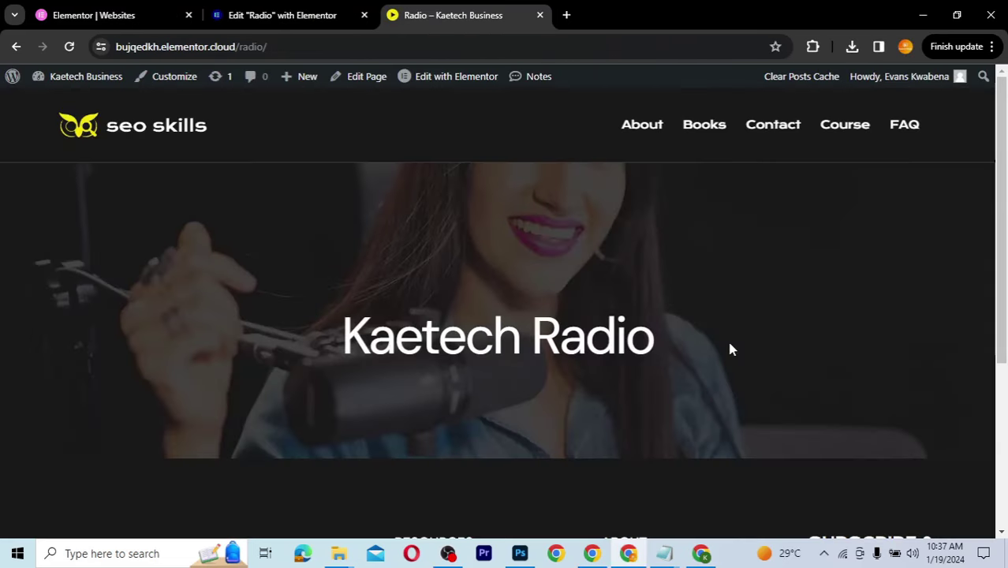
pyautogui.scroll(-3, 730, 348)
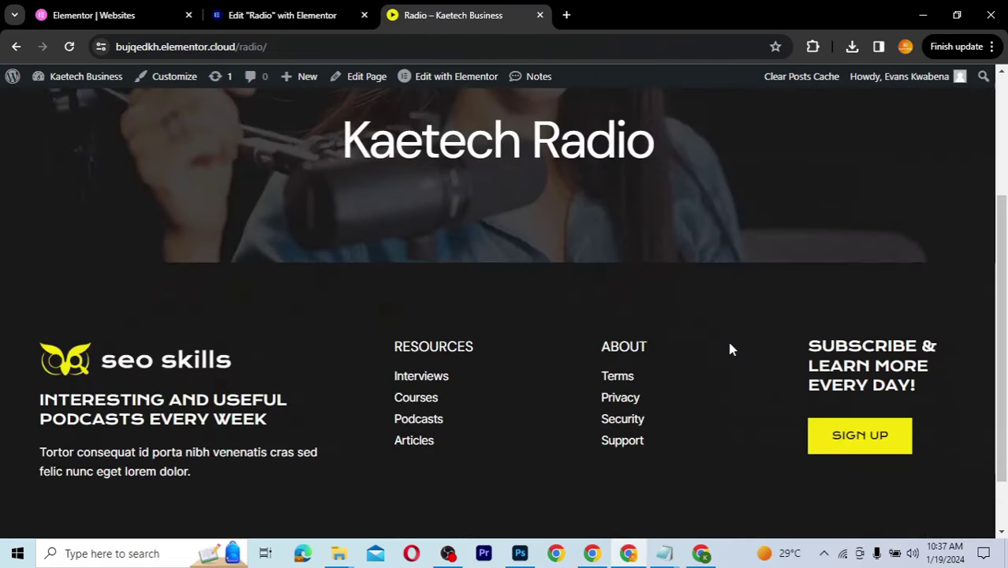
pyautogui.scroll(3, 729, 348)
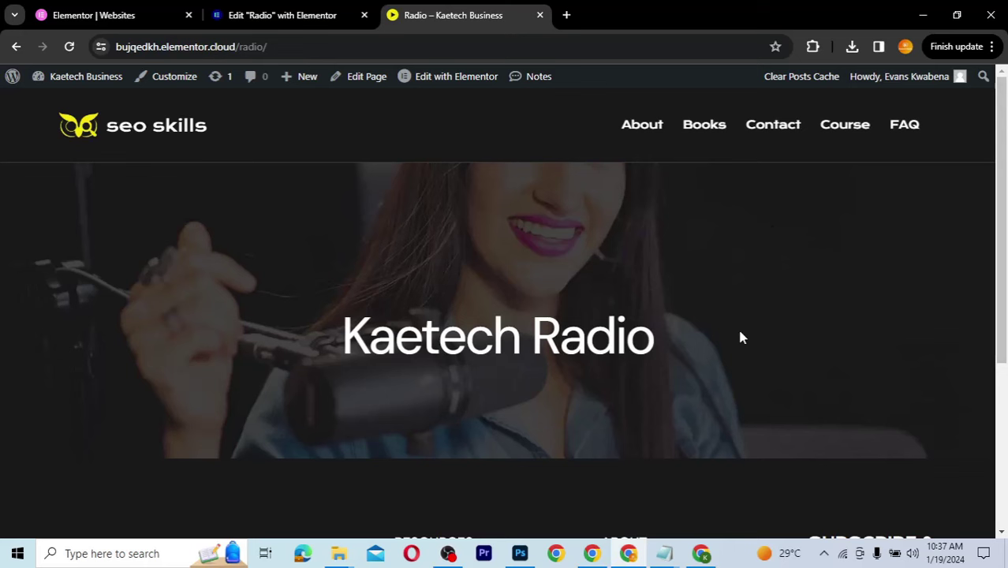
pyautogui.scroll(-3, 737, 411)
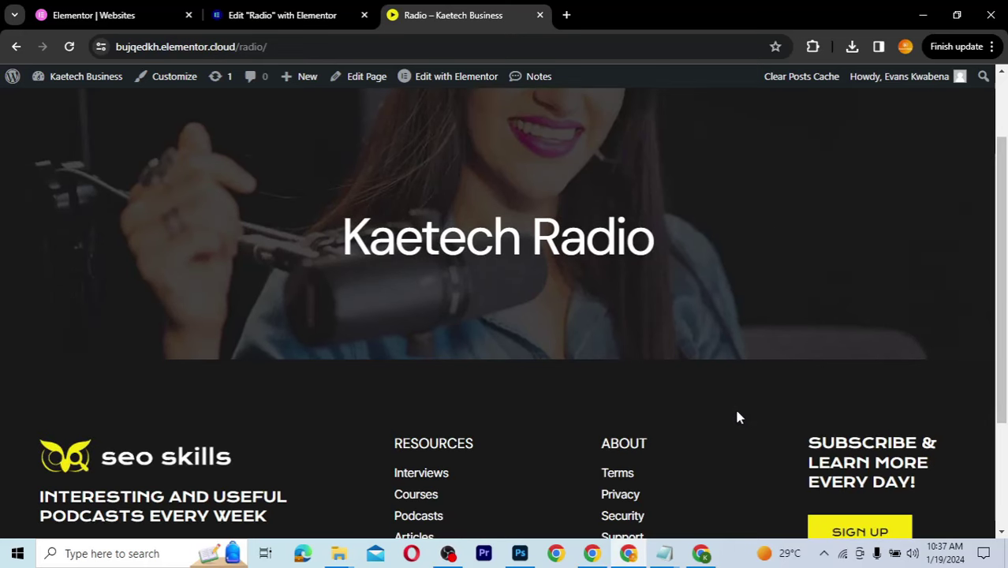
pyautogui.scroll(2, 737, 412)
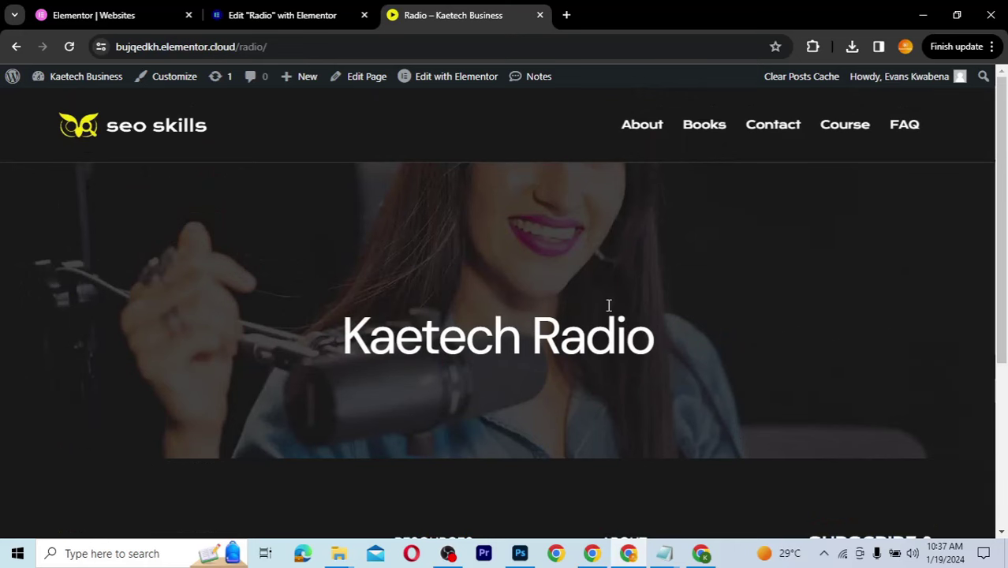
pyautogui.scroll(-2, 608, 305)
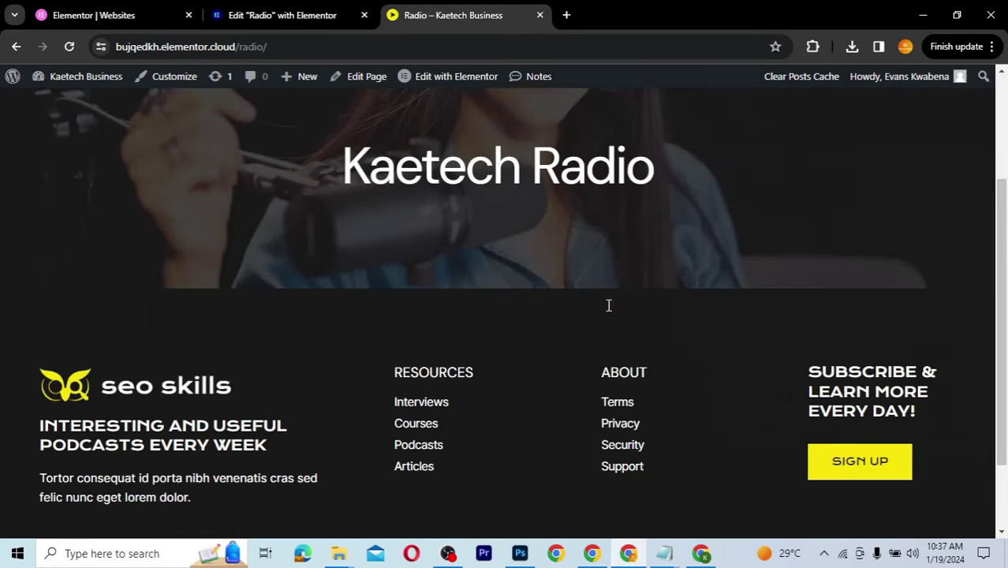
pyautogui.scroll(2, 608, 305)
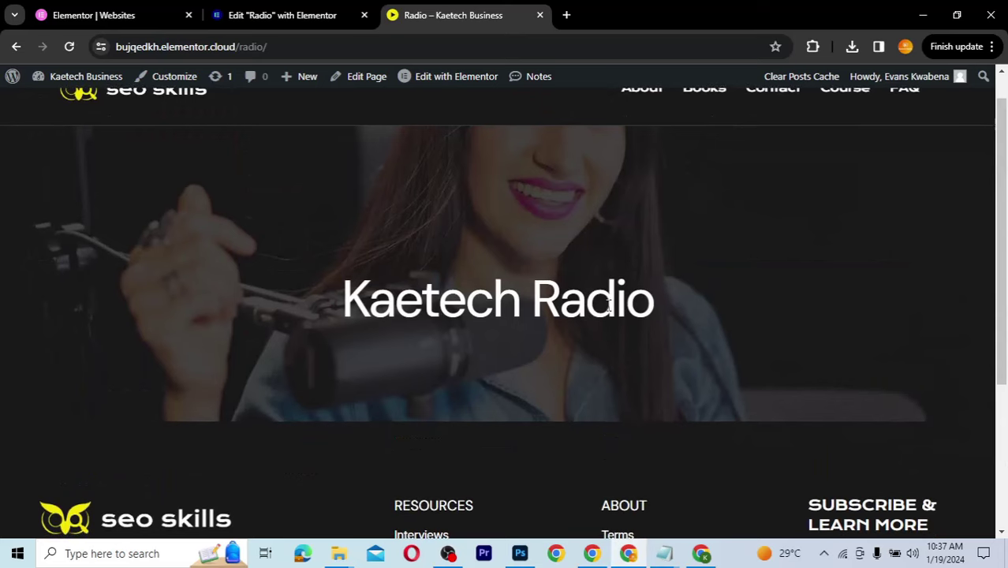
pyautogui.scroll(-1, 608, 306)
pyautogui.scroll(1, 608, 305)
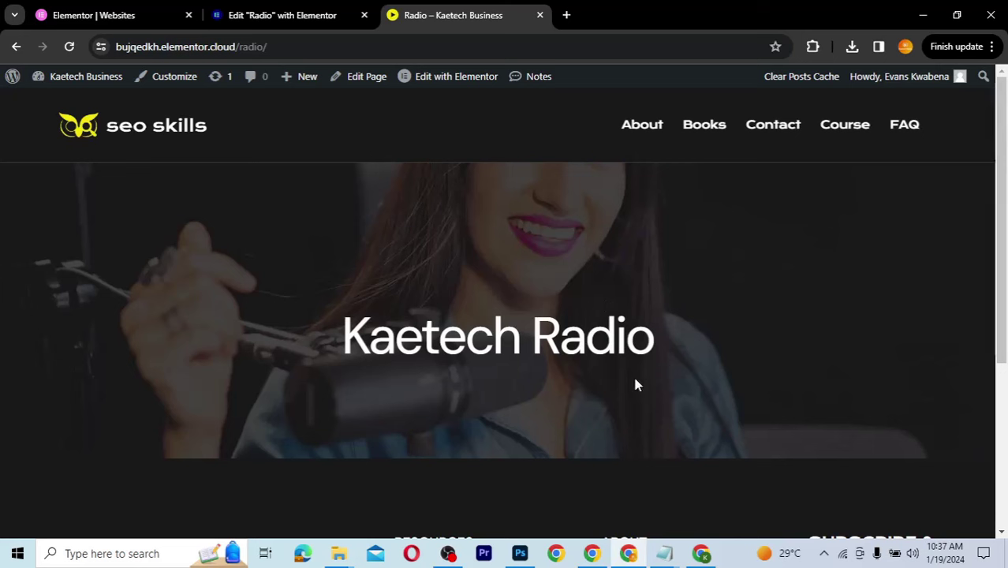
pyautogui.scroll(-3, 635, 384)
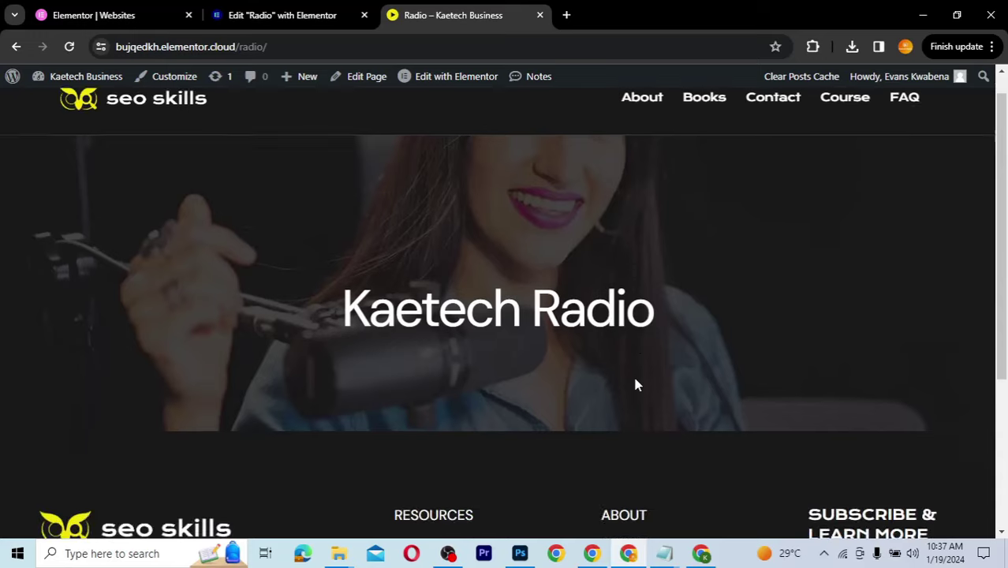
pyautogui.scroll(3, 635, 384)
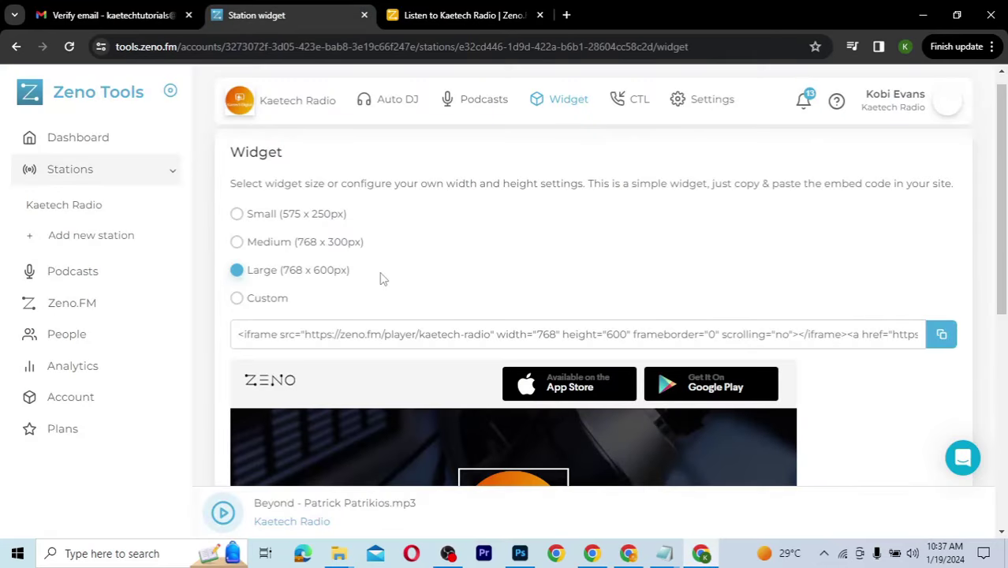
# Step: Copy the Large widget's iframe embed code
pyautogui.scroll(-2, 596, 285)
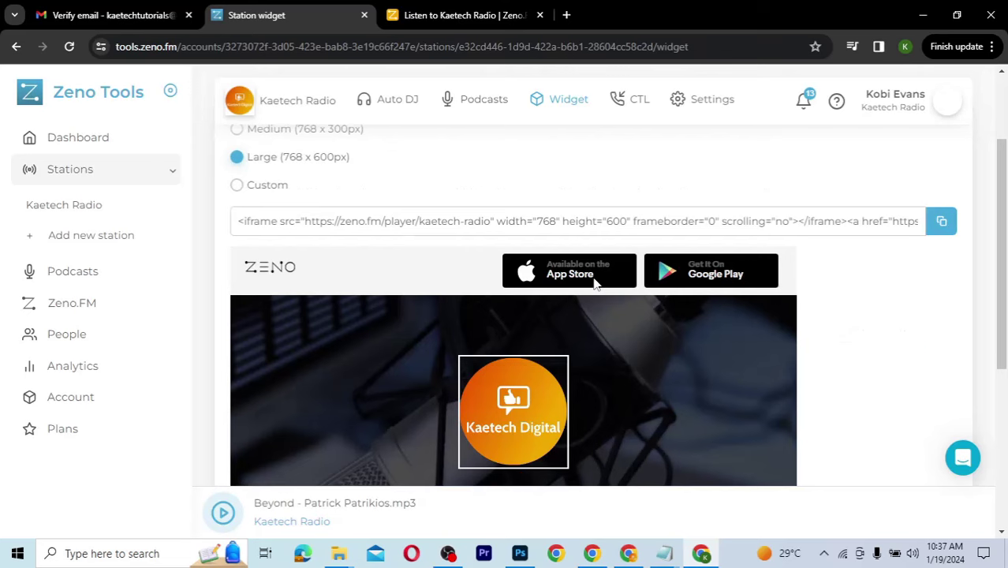
pyautogui.scroll(2, 596, 285)
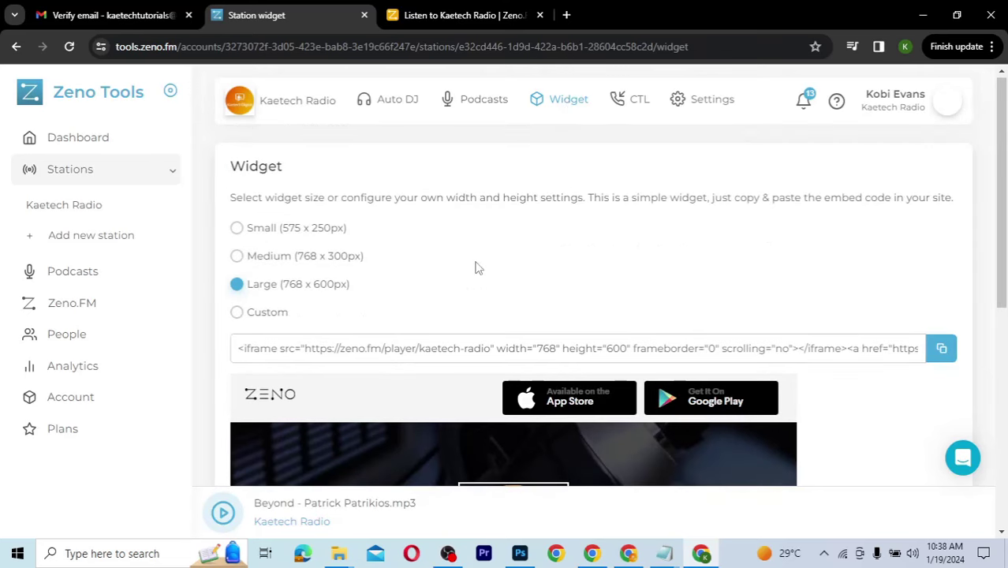
pyautogui.scroll(-3, 550, 306)
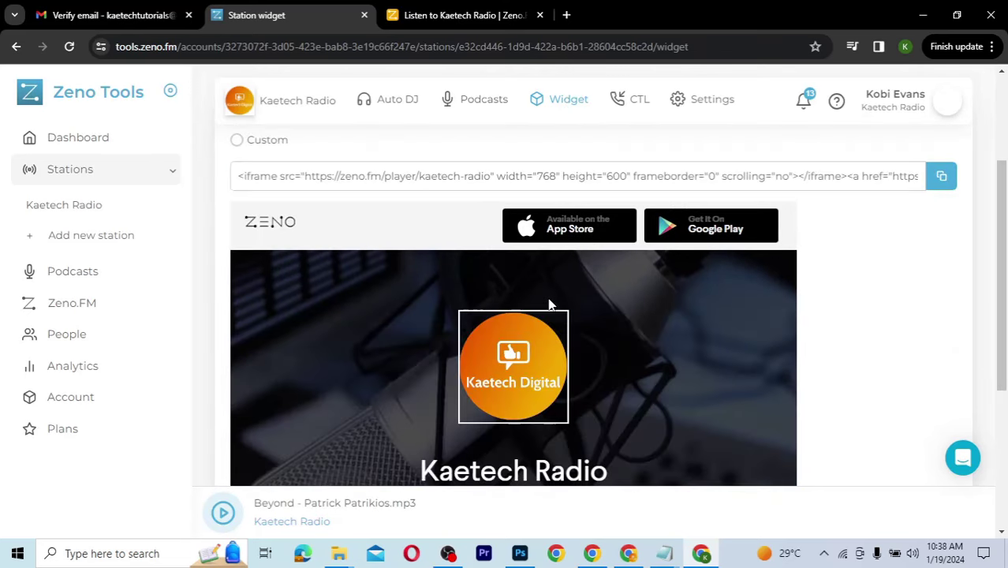
pyautogui.scroll(-3, 551, 305)
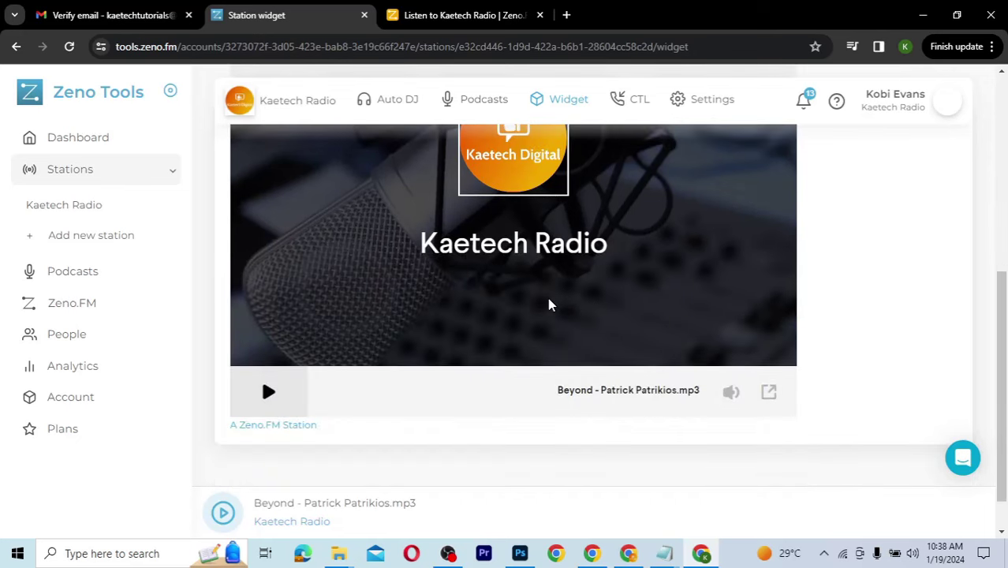
pyautogui.scroll(5, 550, 305)
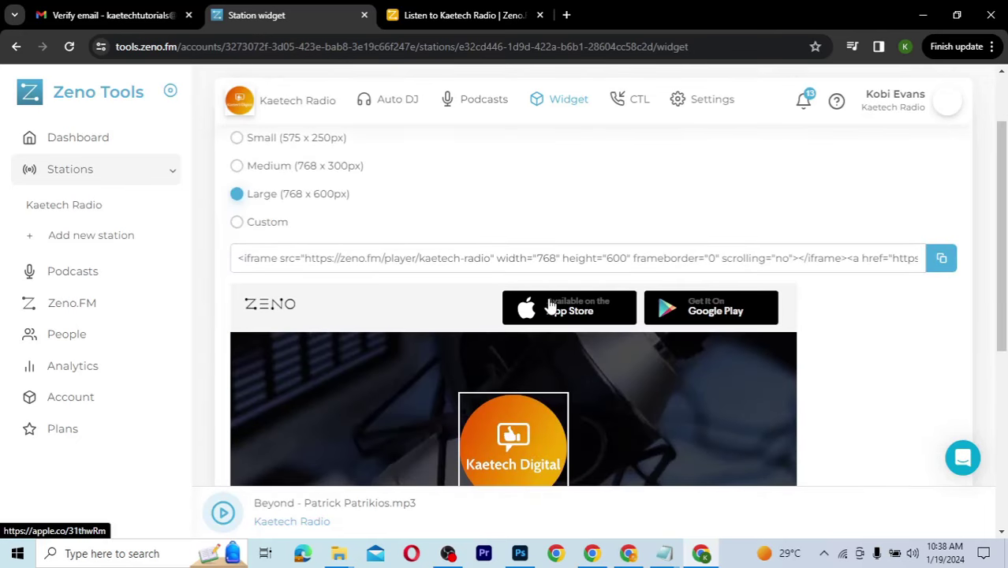
pyautogui.click(944, 261)
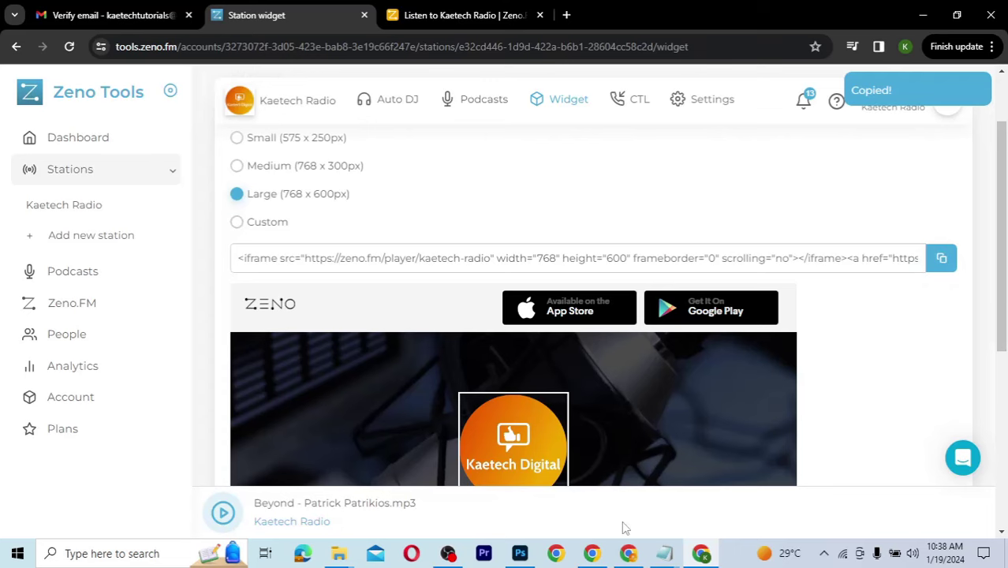
# Step: Switch back to the WordPress Radio page in Chrome
pyautogui.hotkey('alt', 'Tab')
pyautogui.scroll(-1, 507, 386)
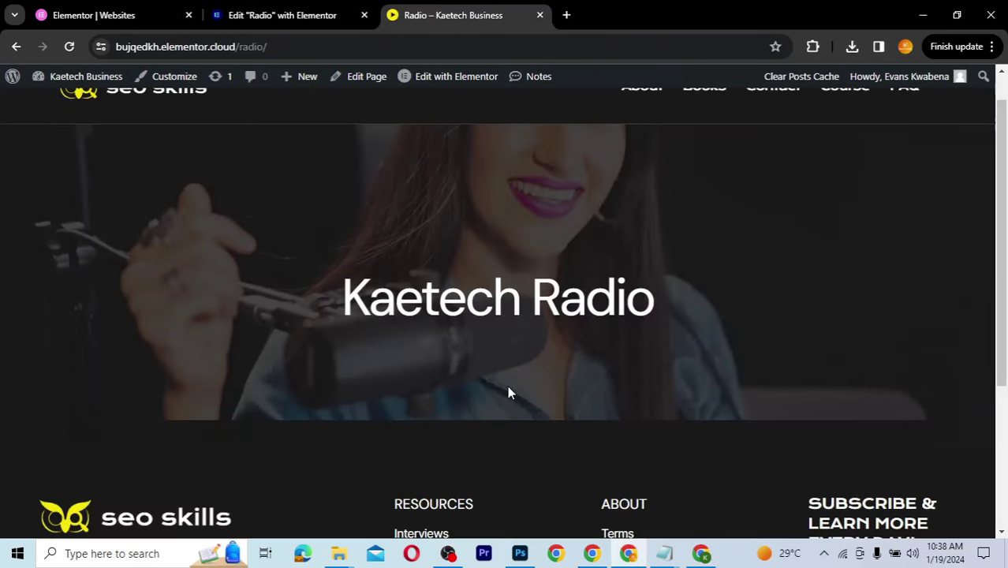
pyautogui.scroll(1, 508, 387)
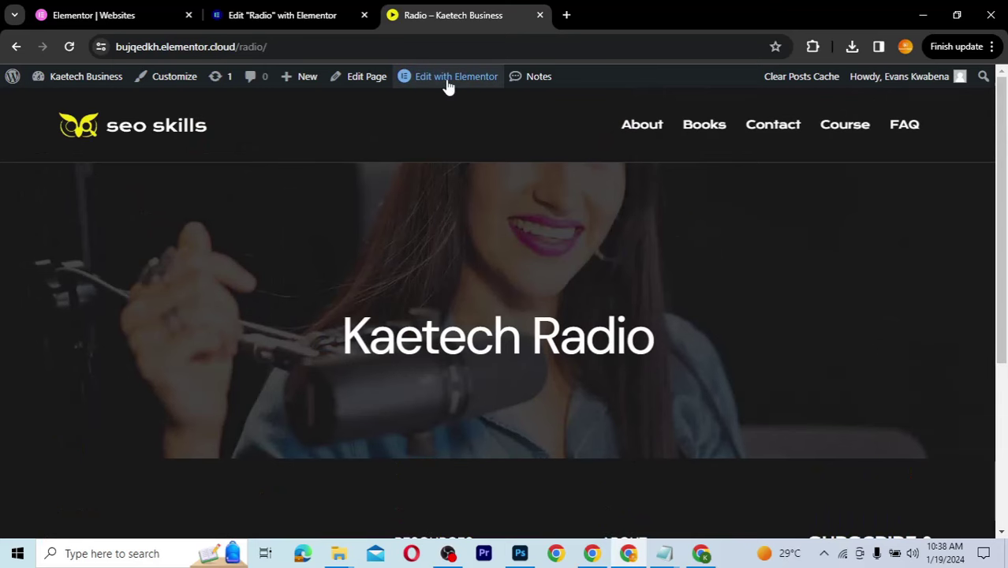
# Step: Edit the Radio page in Elementor and add a single-structure Flexbox container below the banner
pyautogui.click(292, 15)
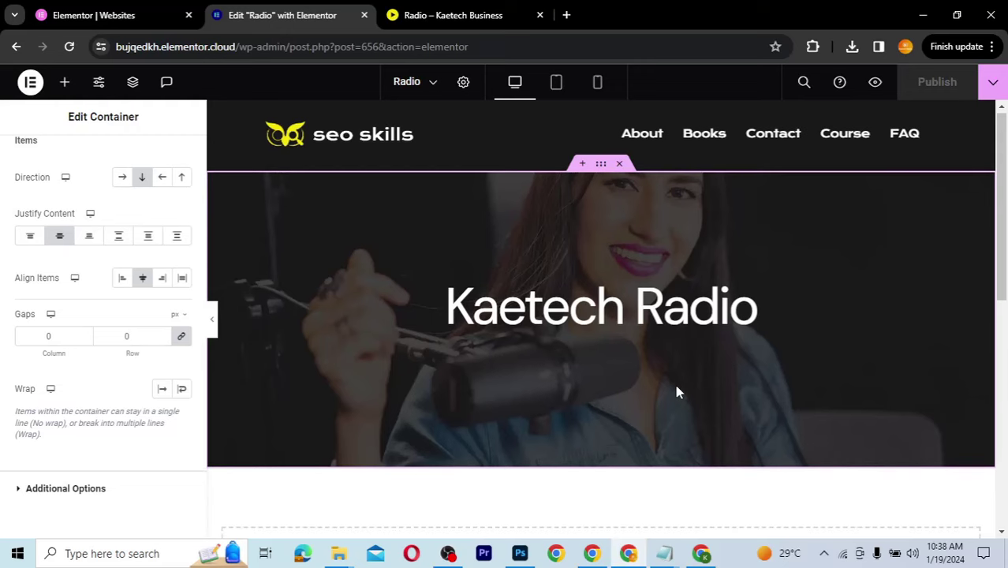
pyautogui.scroll(-3, 677, 392)
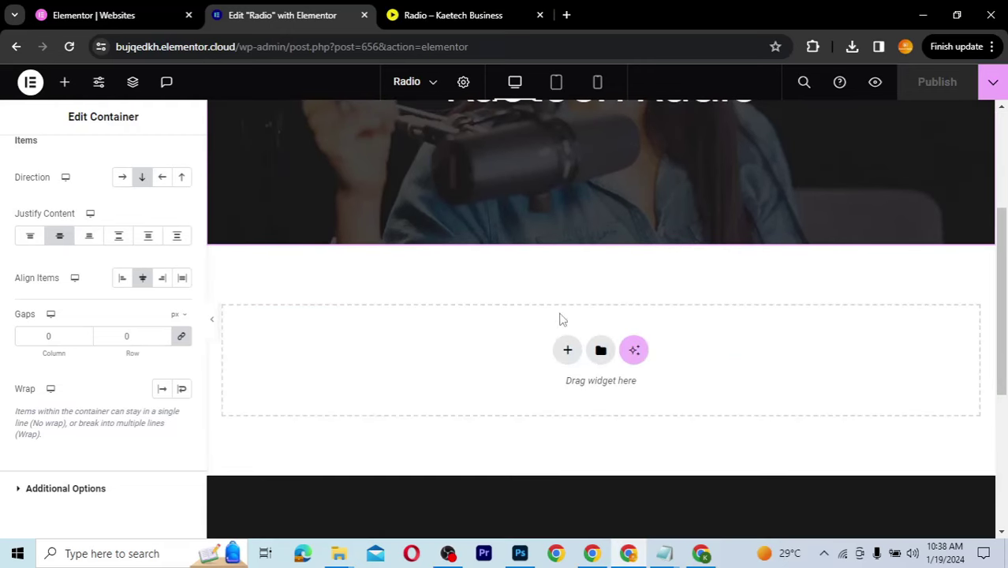
pyautogui.click(568, 351)
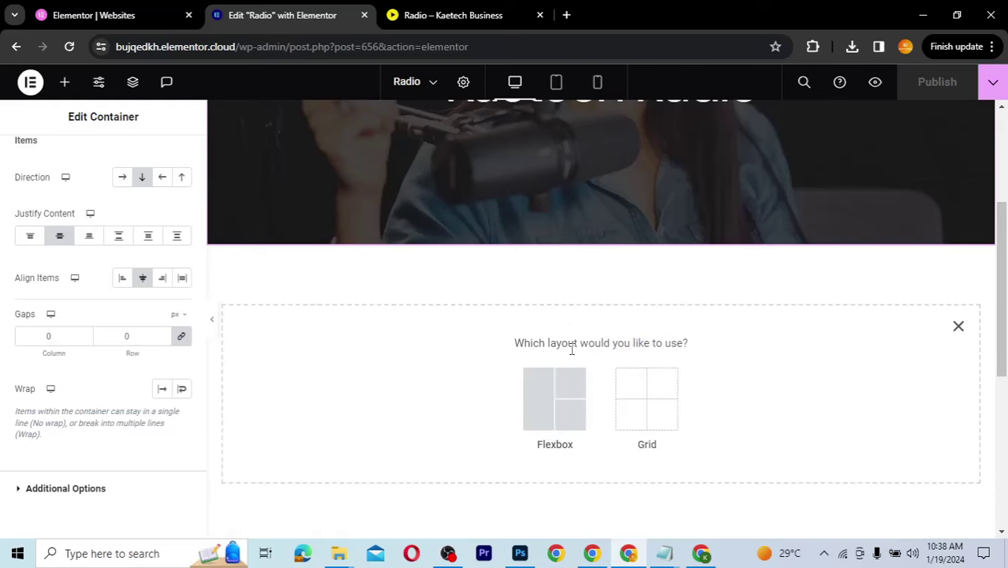
pyautogui.click(547, 400)
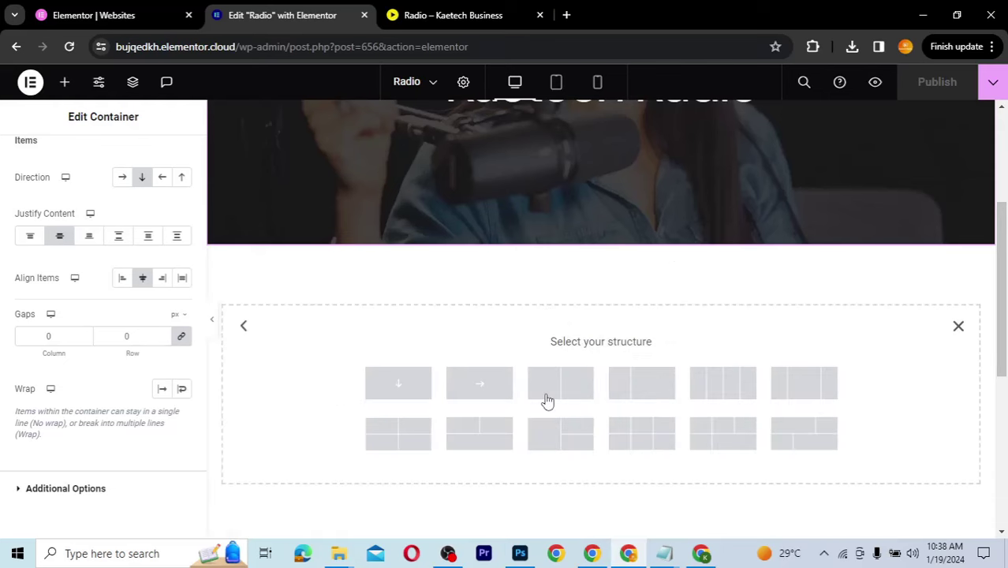
pyautogui.click(403, 391)
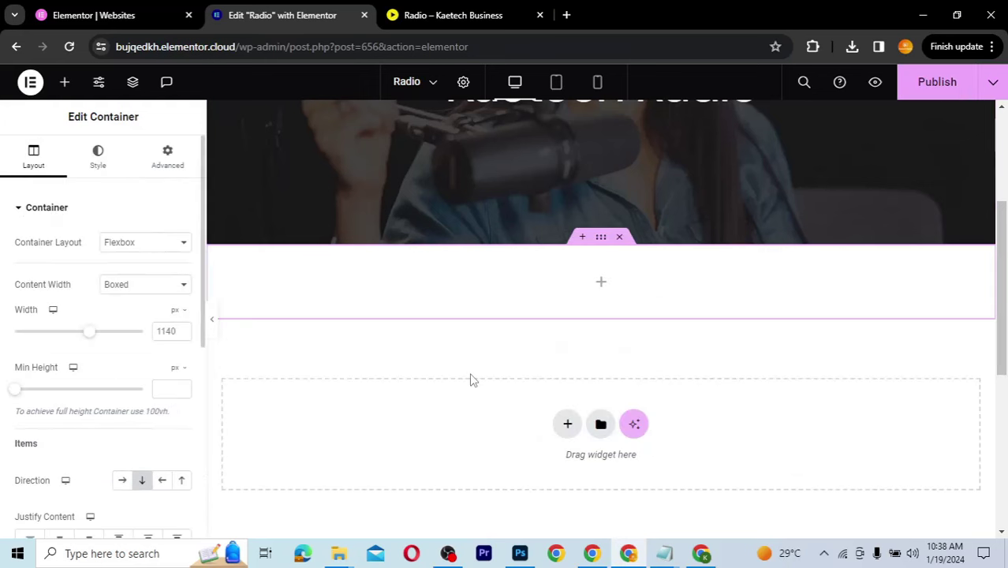
pyautogui.click(602, 284)
# Step: Search the widgets for 'htm' and drag an HTML widget into the new container
pyautogui.click(130, 185)
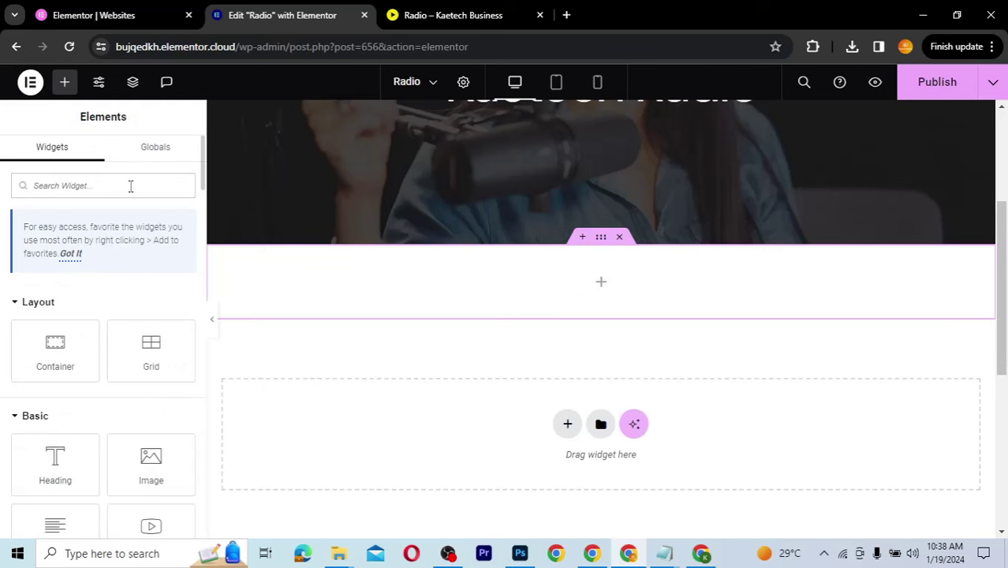
pyautogui.write('sho')
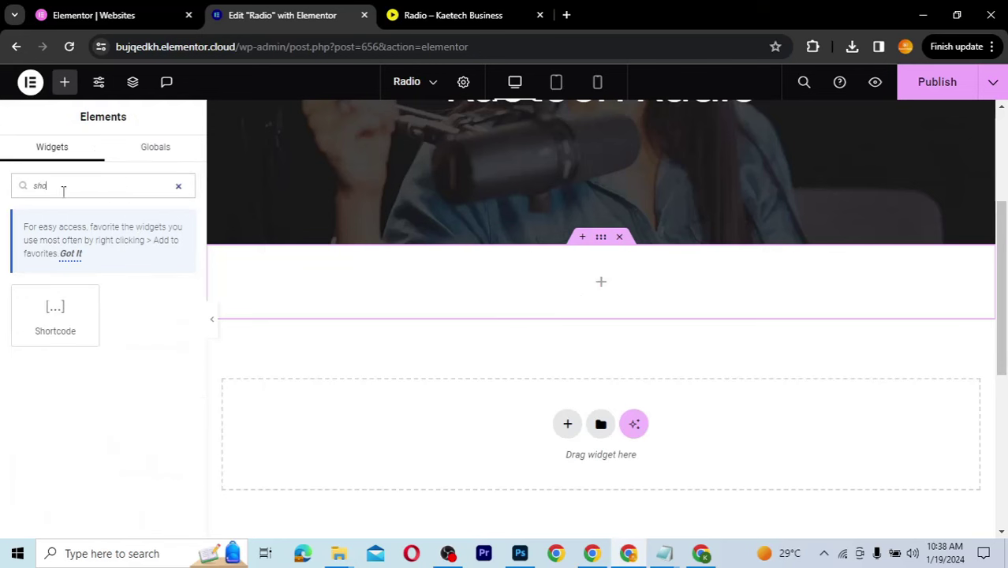
pyautogui.hotkey('ctrl', 'a')
pyautogui.press('BackSpace')
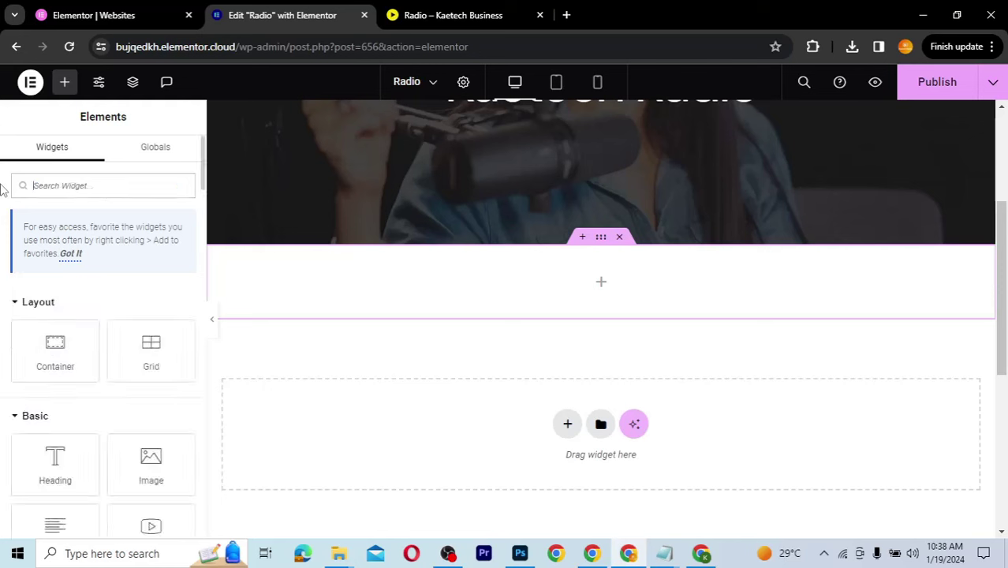
pyautogui.write('htm')
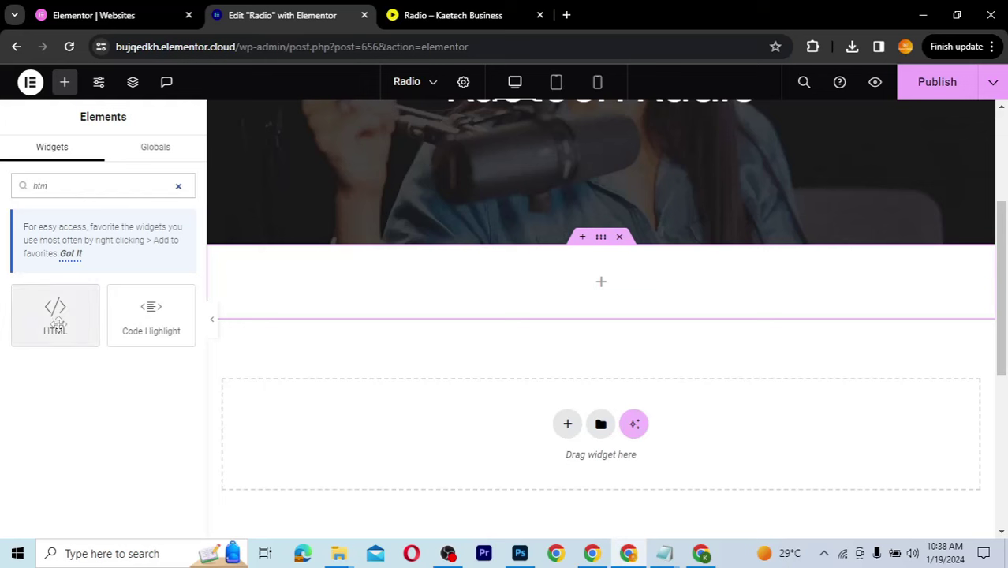
pyautogui.moveTo(45, 316); pyautogui.dragTo(521, 284)
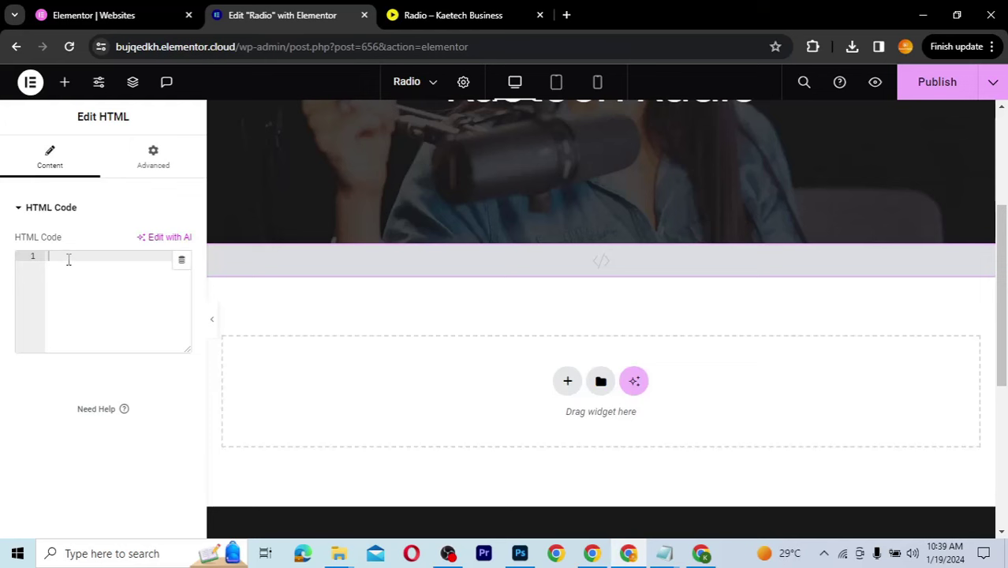
# Step: Paste the Zeno embed code into the HTML widget and delete the 'A Zeno.FM Station' link text
pyautogui.write('<iframe src="https://zeno.fm/player/kaetech-radio" width="768" height="600" frameborder="0" scrolling="no"></iframe><a href="https://zeno.fm/" target="_blank" style="display: block; font-size: 0.9em; line-height: 10px;">A Zeno.FM Station</a>')
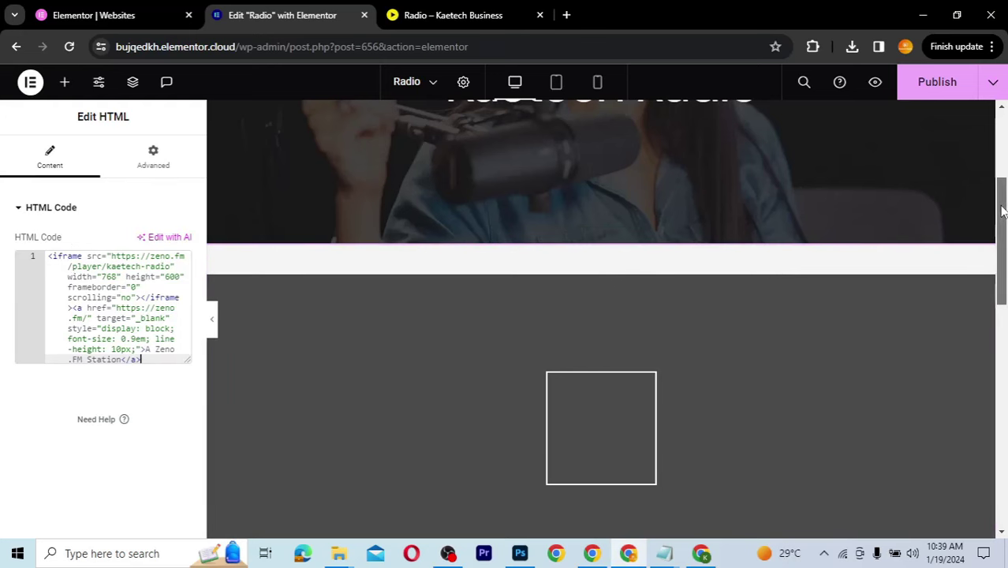
pyautogui.moveTo(1003, 206); pyautogui.dragTo(1004, 266)
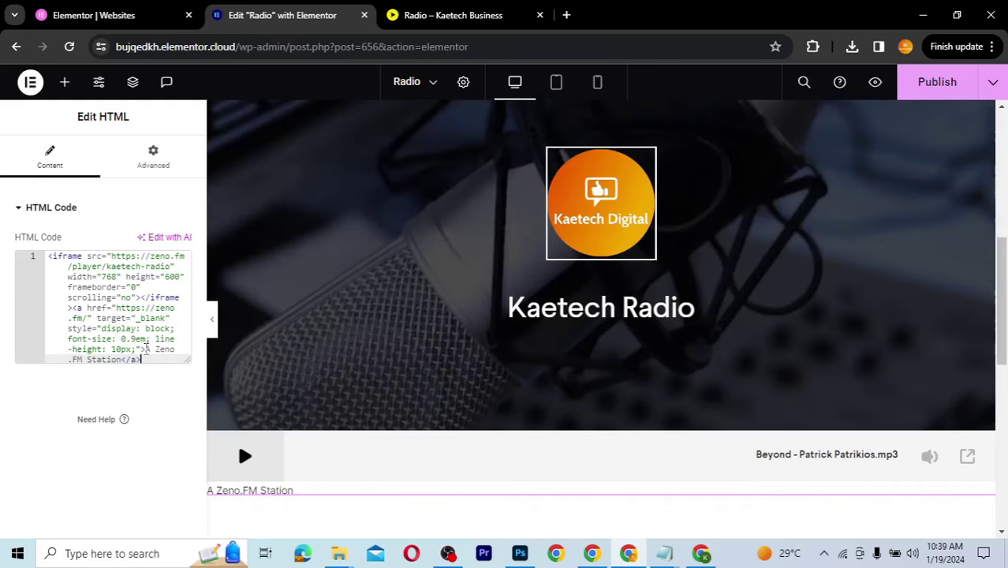
pyautogui.moveTo(146, 349); pyautogui.dragTo(122, 361)
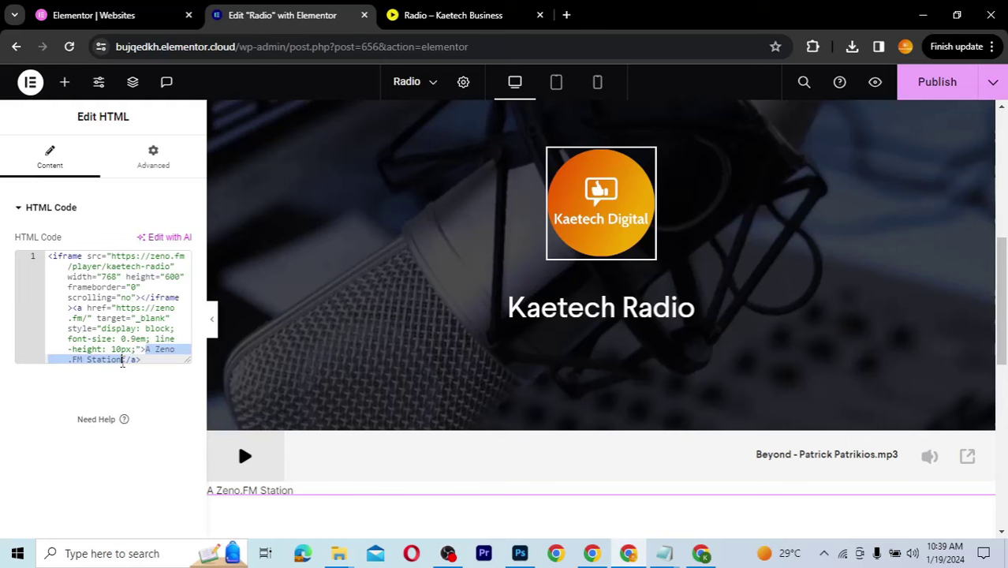
pyautogui.press('BackSpace')
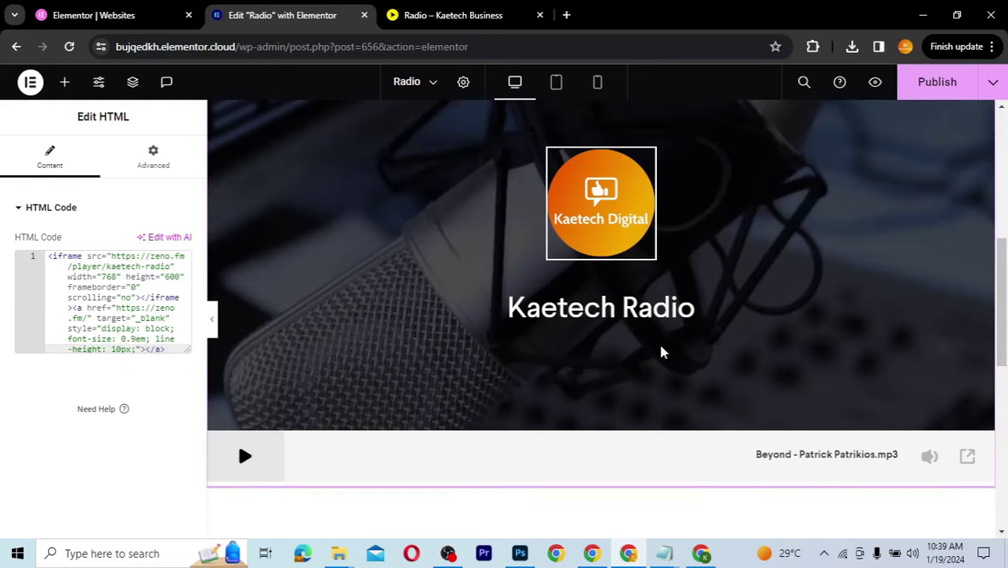
# Step: Give the player's container an unlinked margin of 80 px at the bottom, 0 elsewhere
pyautogui.scroll(1, 660, 352)
pyautogui.scroll(1, 663, 352)
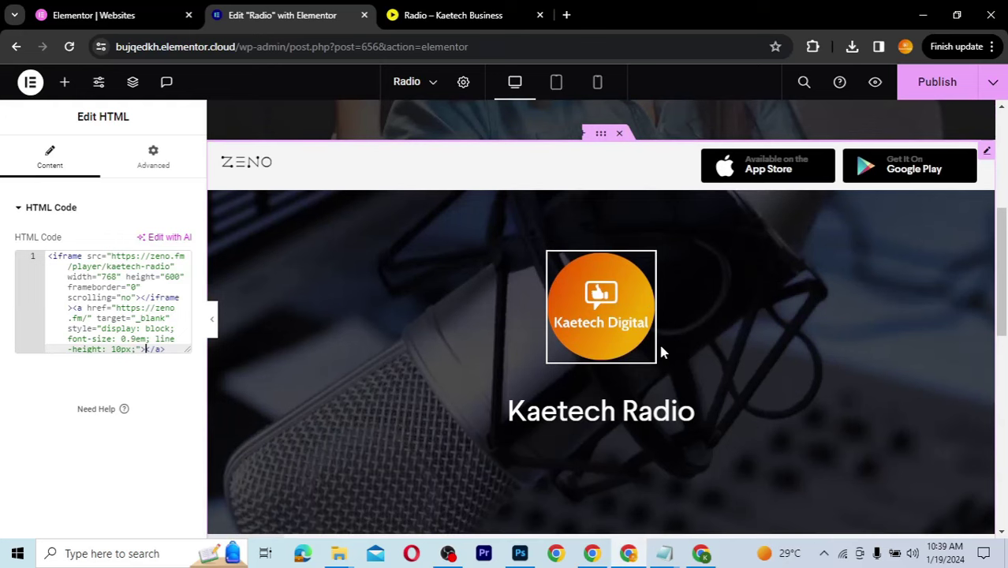
pyautogui.scroll(3, 661, 353)
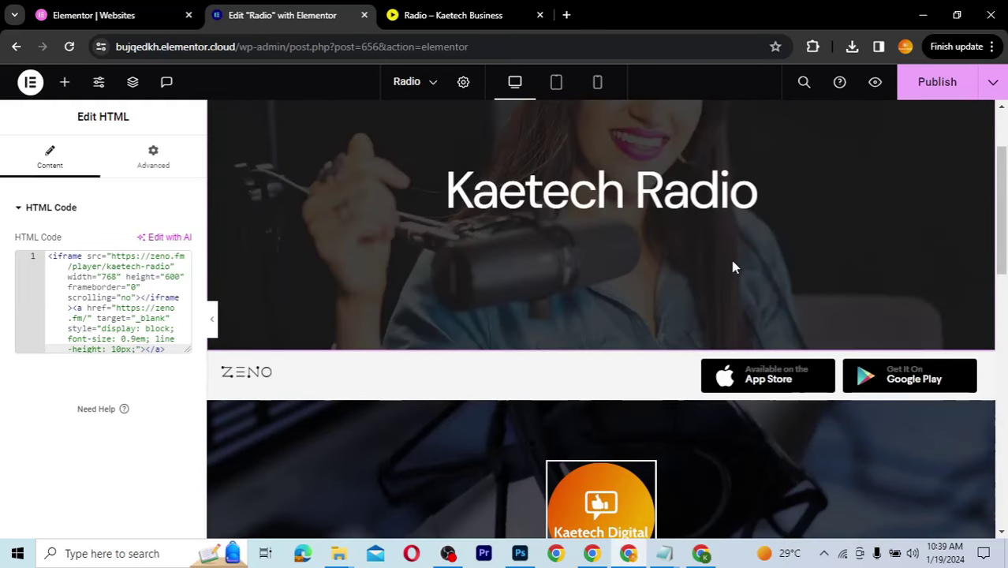
pyautogui.click(601, 345)
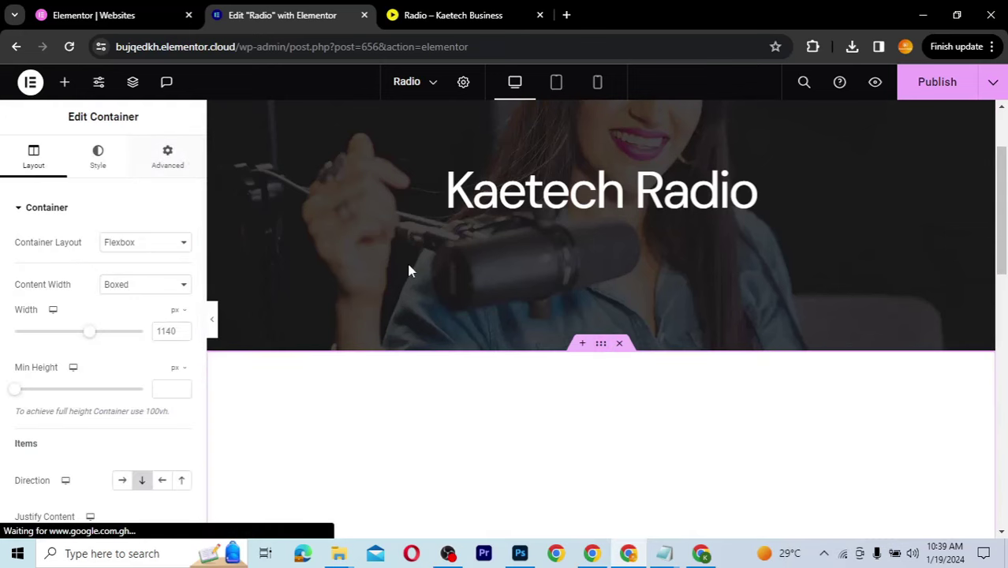
pyautogui.scroll(-3, 406, 259)
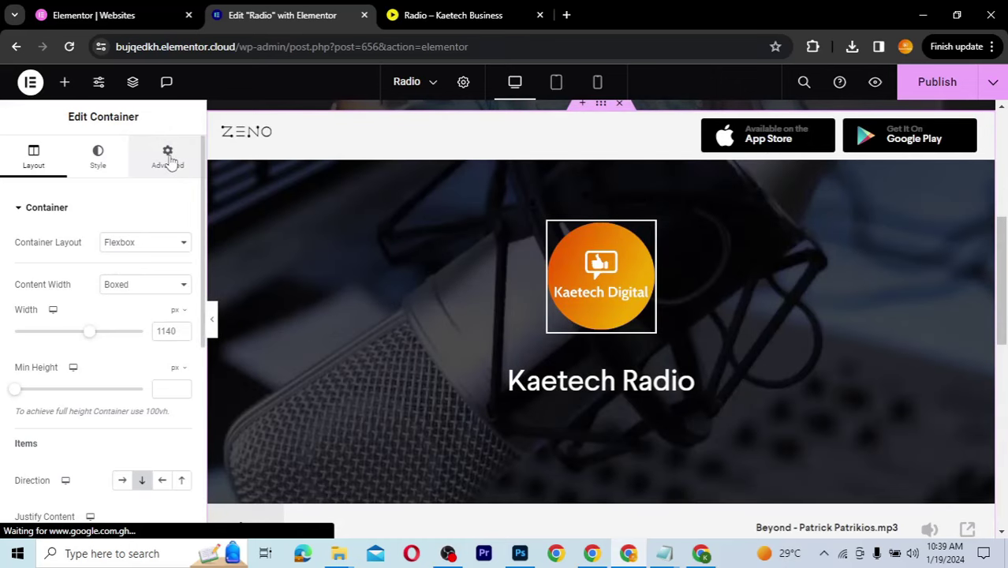
pyautogui.click(168, 158)
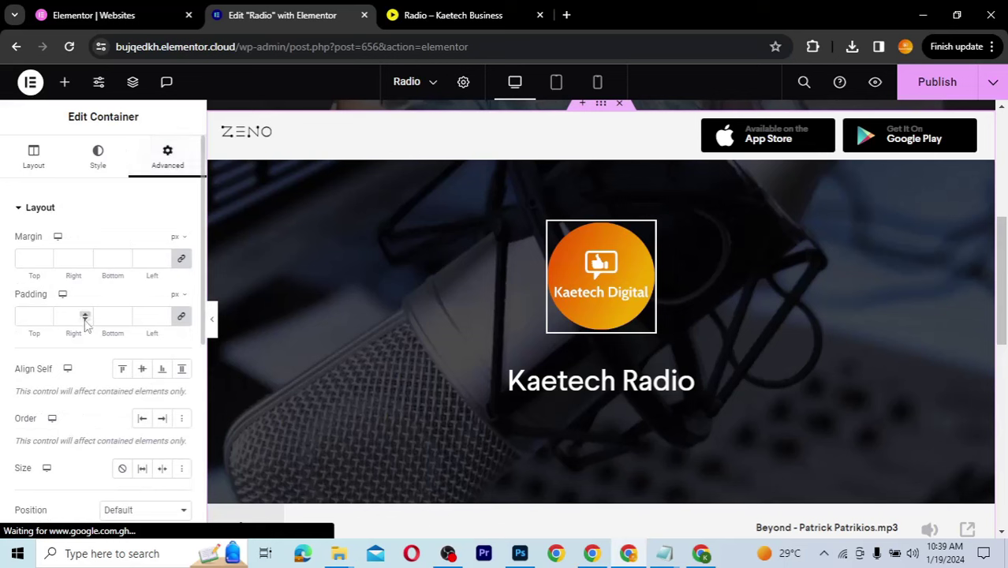
pyautogui.click(181, 259)
pyautogui.click(103, 259)
pyautogui.write('30')
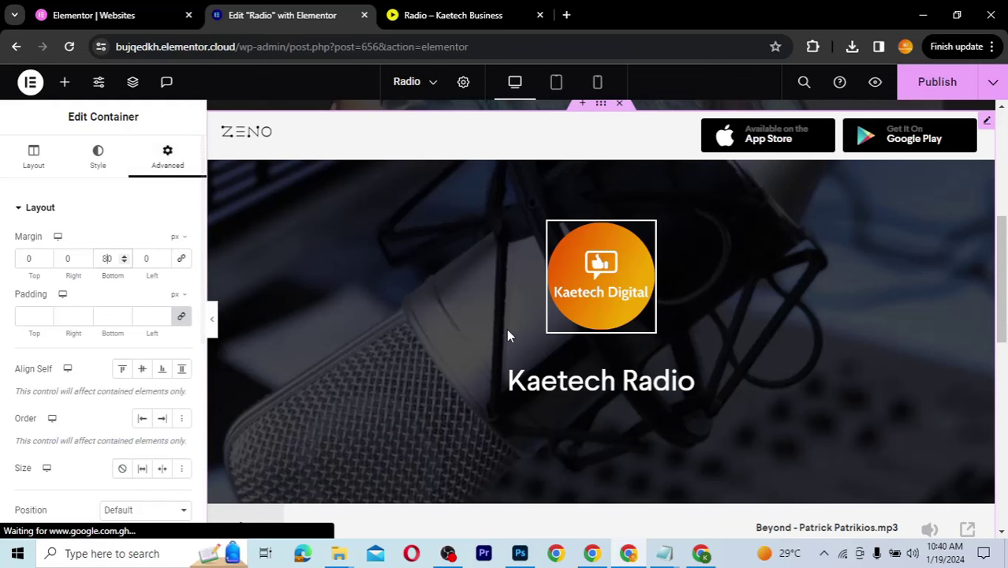
pyautogui.scroll(-3, 508, 335)
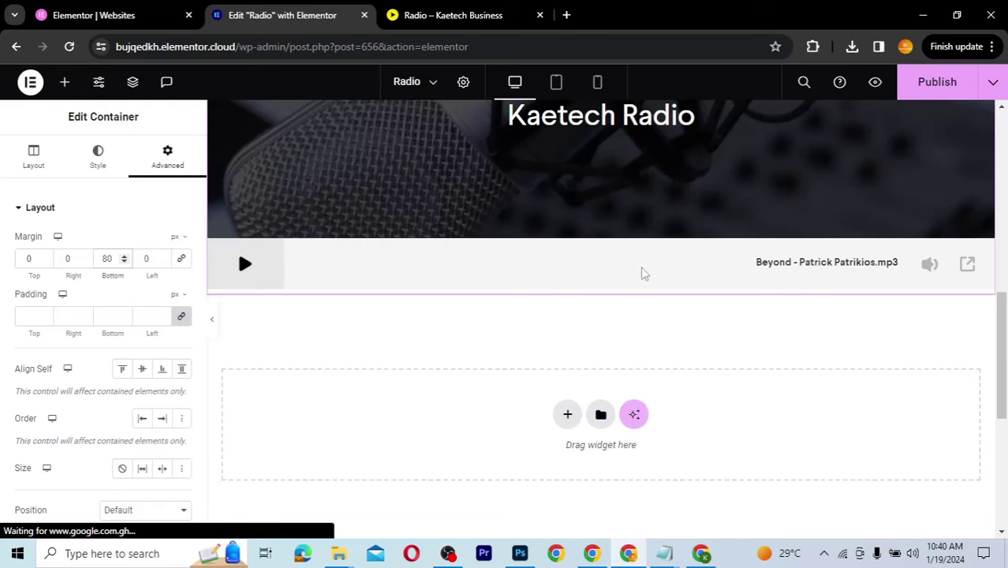
# Step: Publish the Radio page edits and reload the live page to check the embedded Zeno player
pyautogui.click(933, 82)
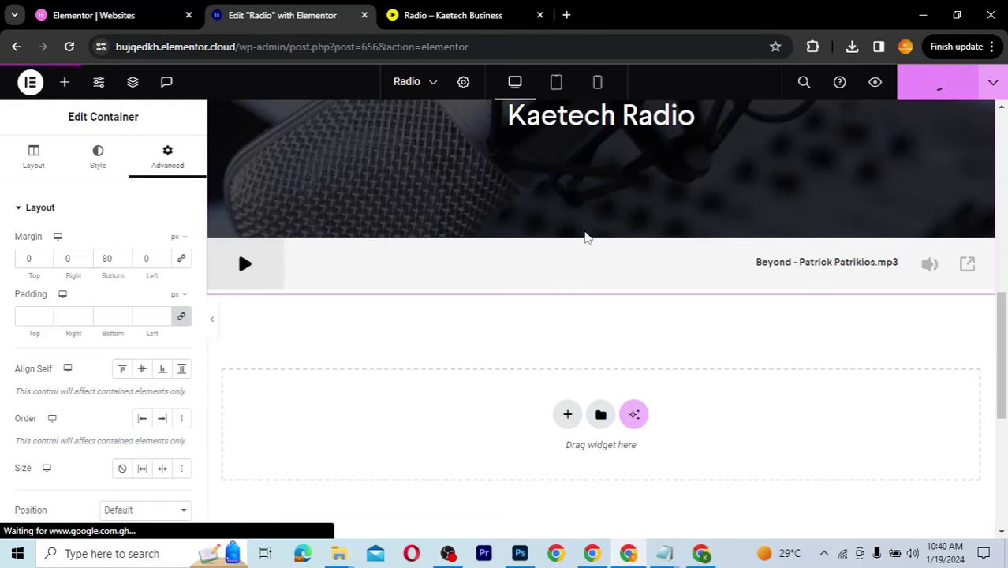
pyautogui.click(443, 23)
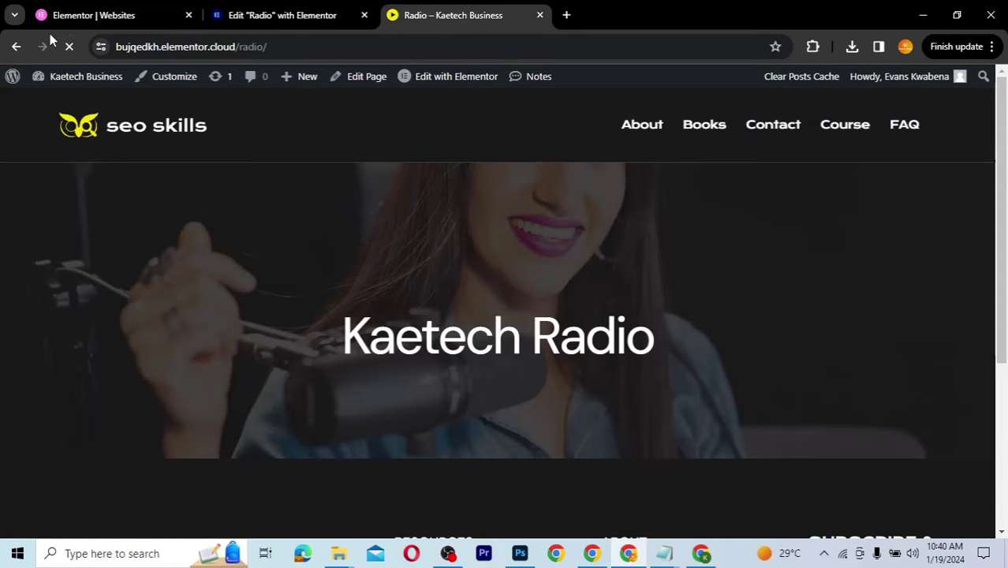
pyautogui.click(298, 46)
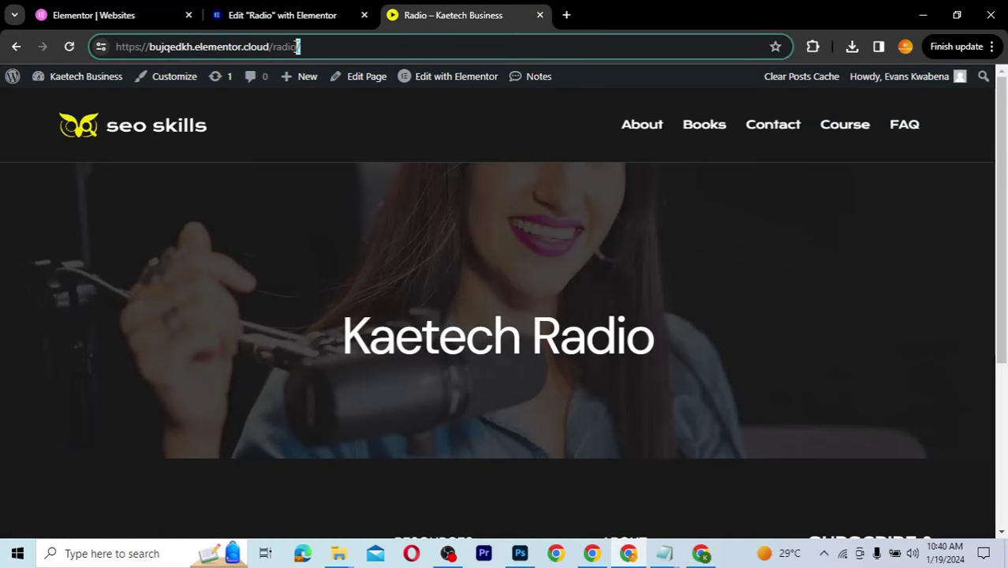
pyautogui.click(660, 241)
pyautogui.scroll(-5, 659, 241)
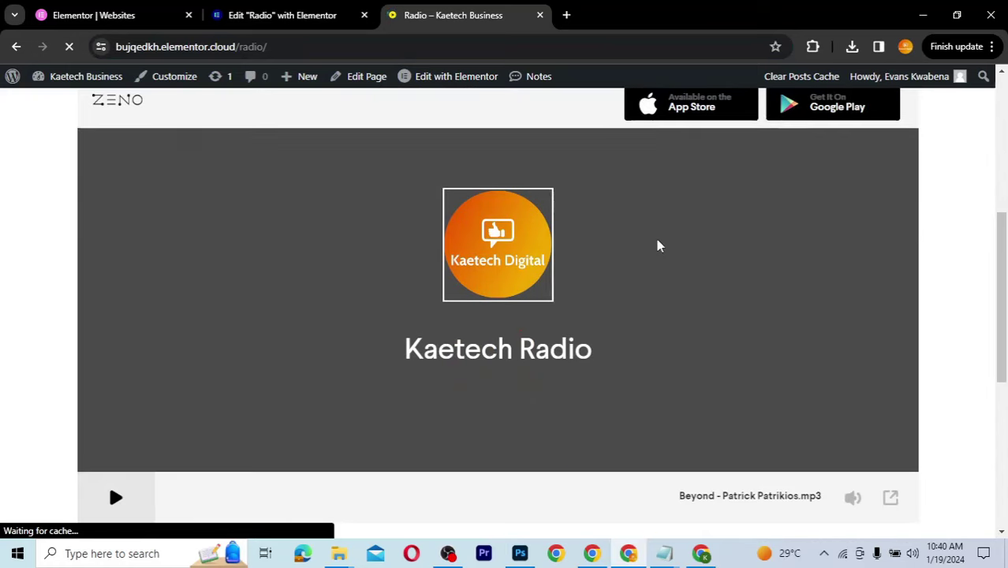
pyautogui.scroll(-1, 656, 240)
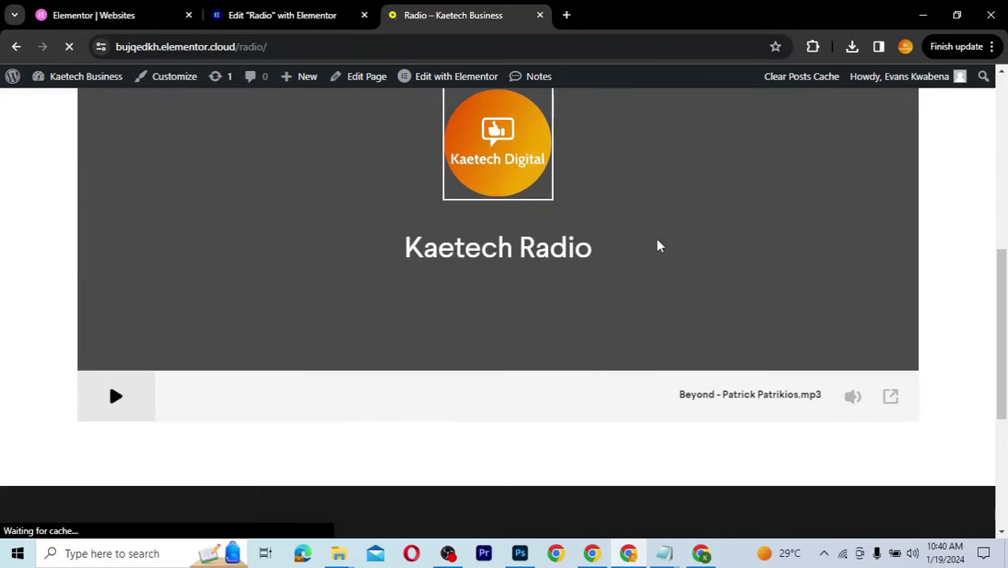
pyautogui.scroll(2, 658, 247)
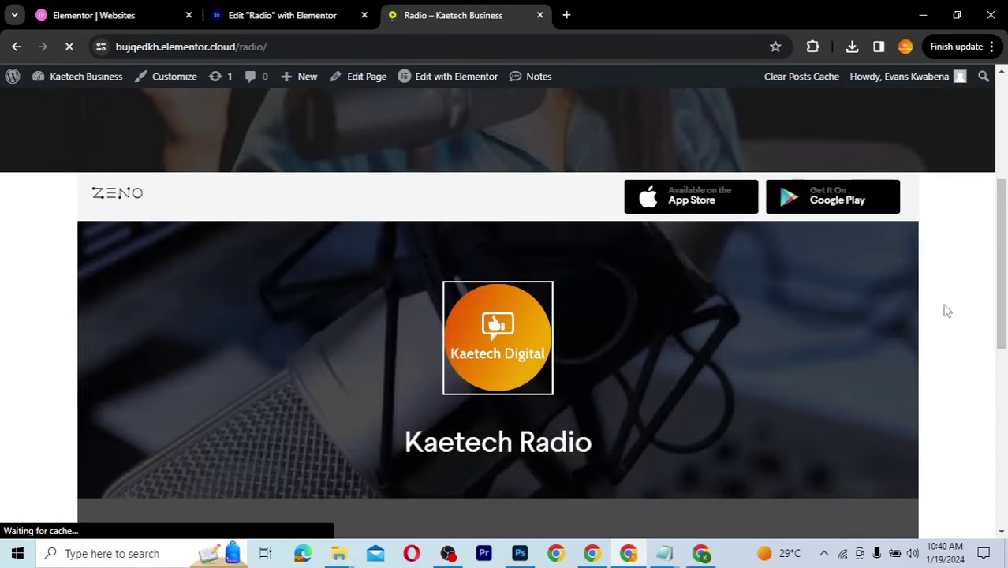
pyautogui.scroll(-2, 947, 310)
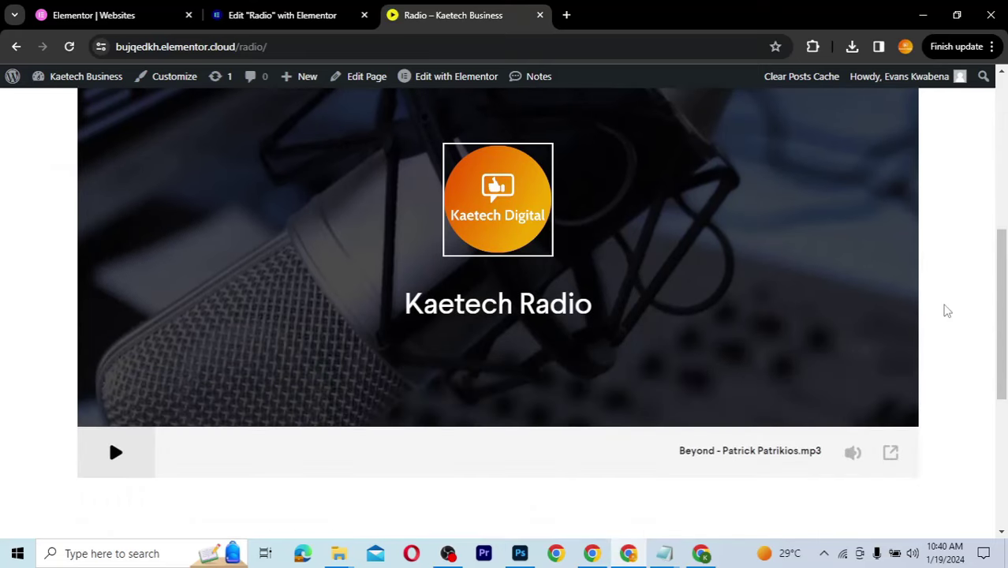
pyautogui.scroll(2, 947, 310)
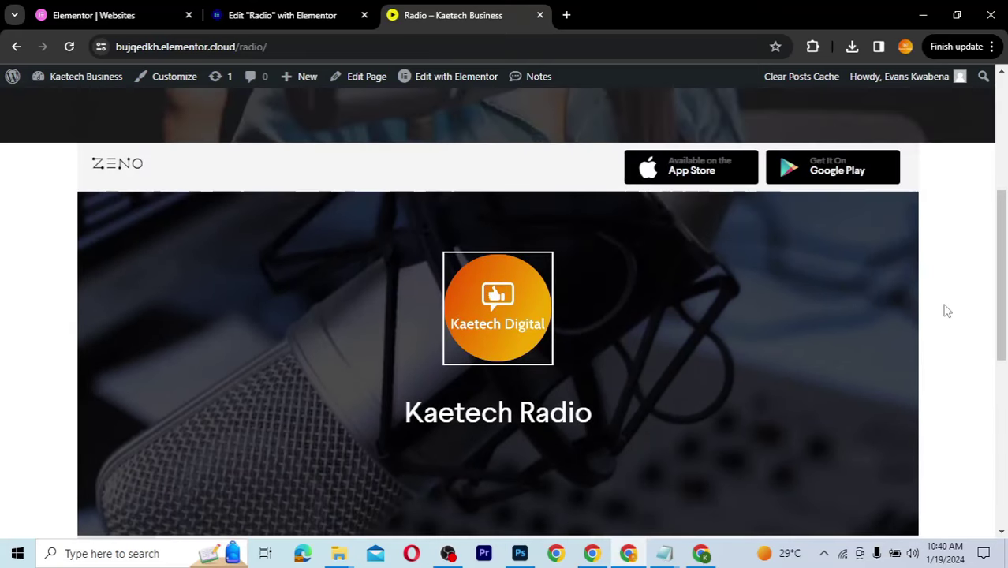
pyautogui.scroll(-2, 947, 310)
pyautogui.scroll(1, 947, 310)
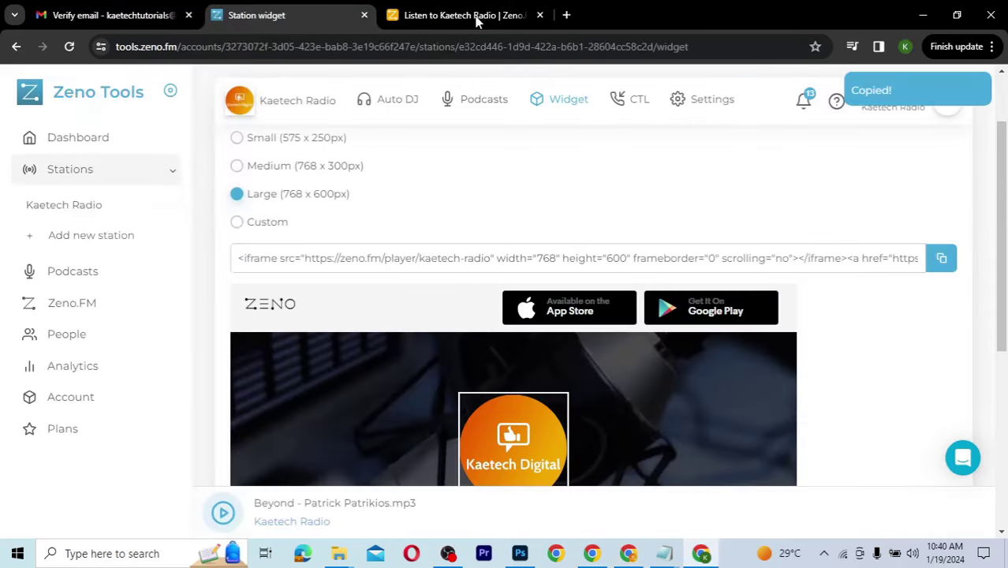
pyautogui.click(466, 16)
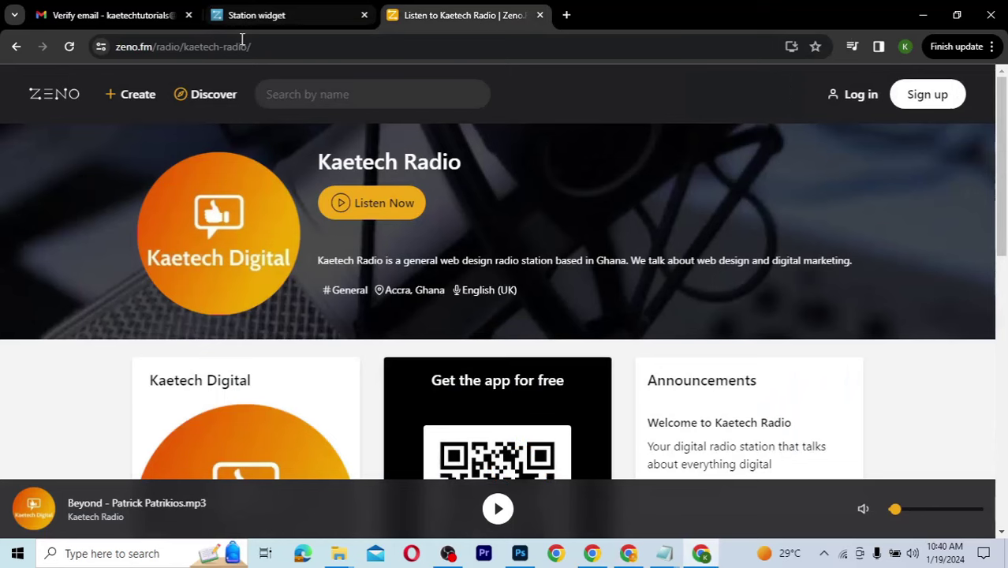
pyautogui.click(175, 47)
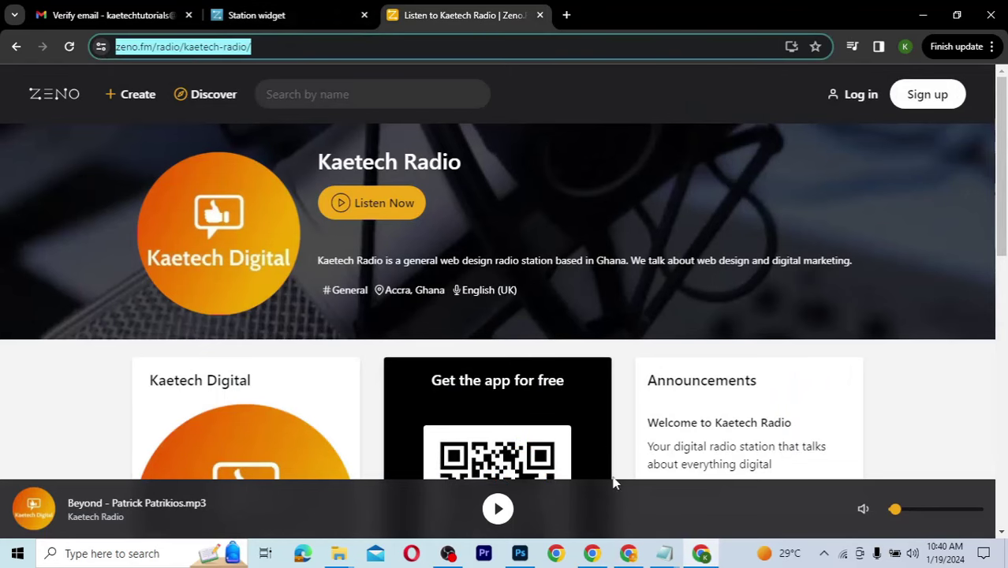
pyautogui.click(631, 554)
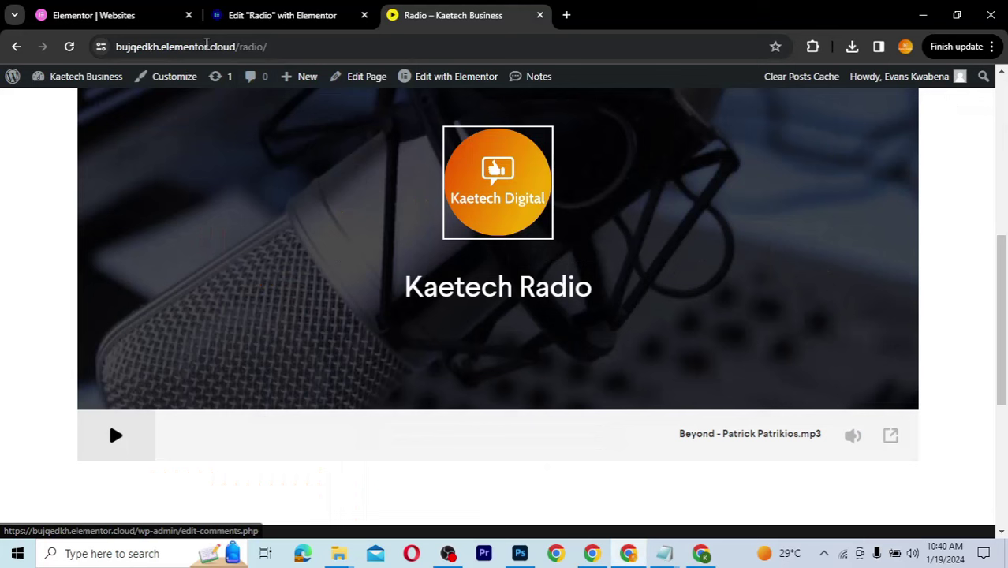
pyautogui.click(208, 46)
pyautogui.click(348, 41)
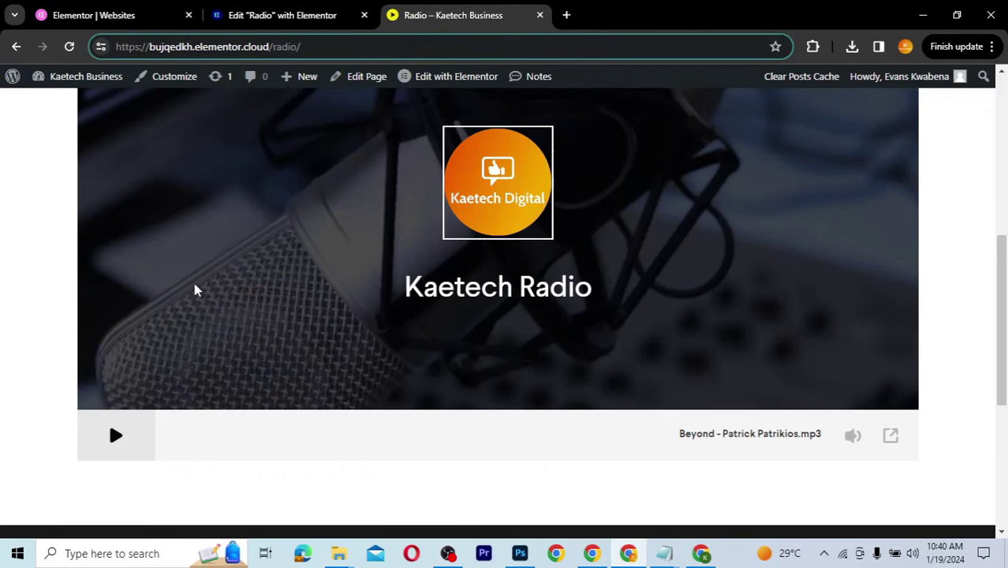
pyautogui.scroll(-3, 194, 289)
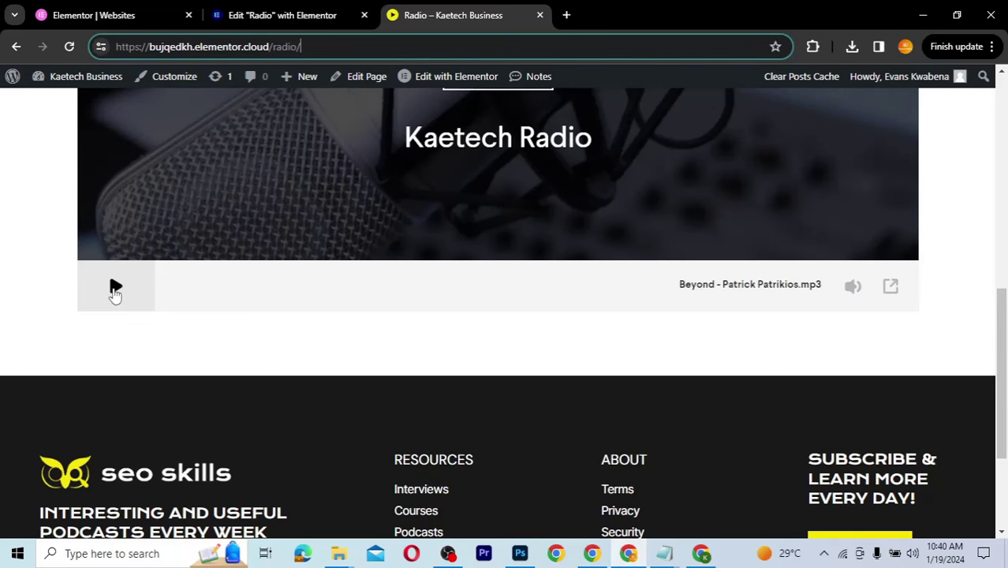
pyautogui.scroll(3, 115, 292)
pyautogui.scroll(1, 114, 295)
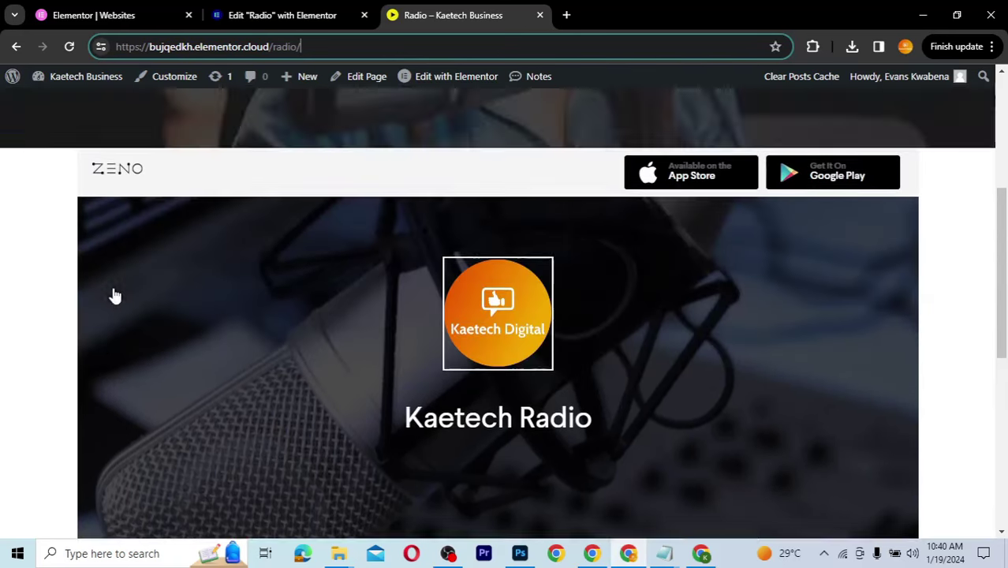
pyautogui.click(697, 557)
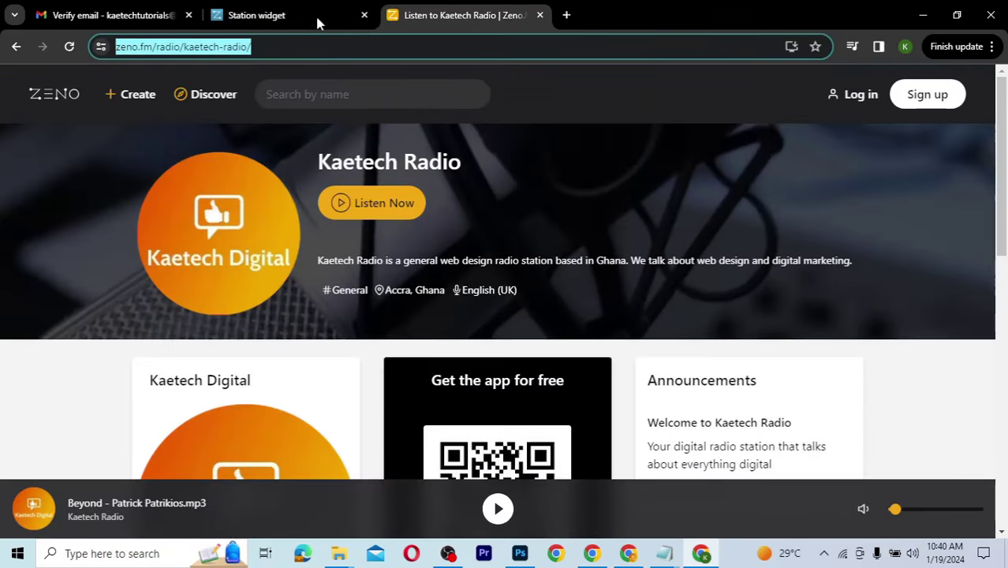
pyautogui.click(318, 23)
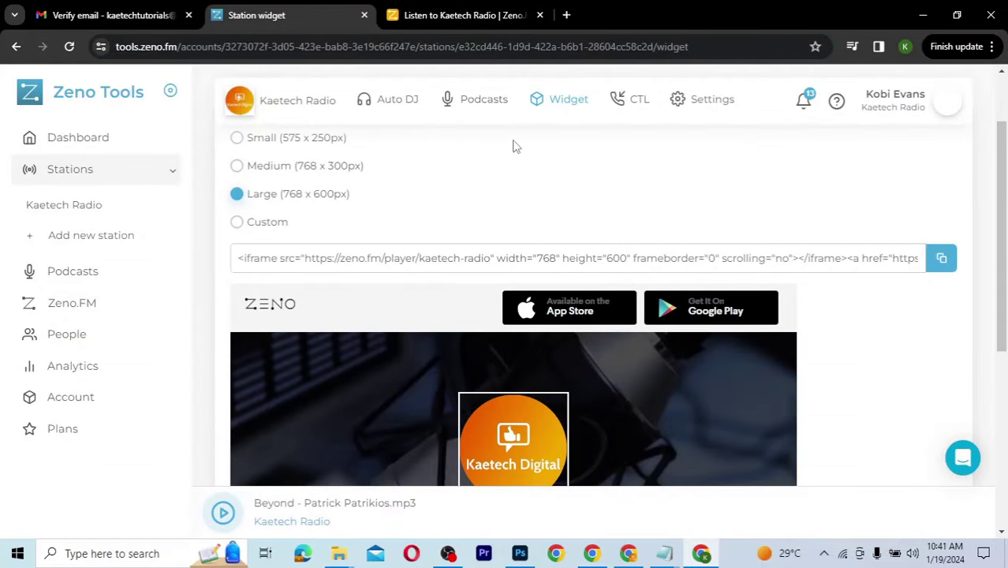
# Step: View the Call-To-Listen page, then open Kaetech Radio's Station Info settings
pyautogui.click(637, 106)
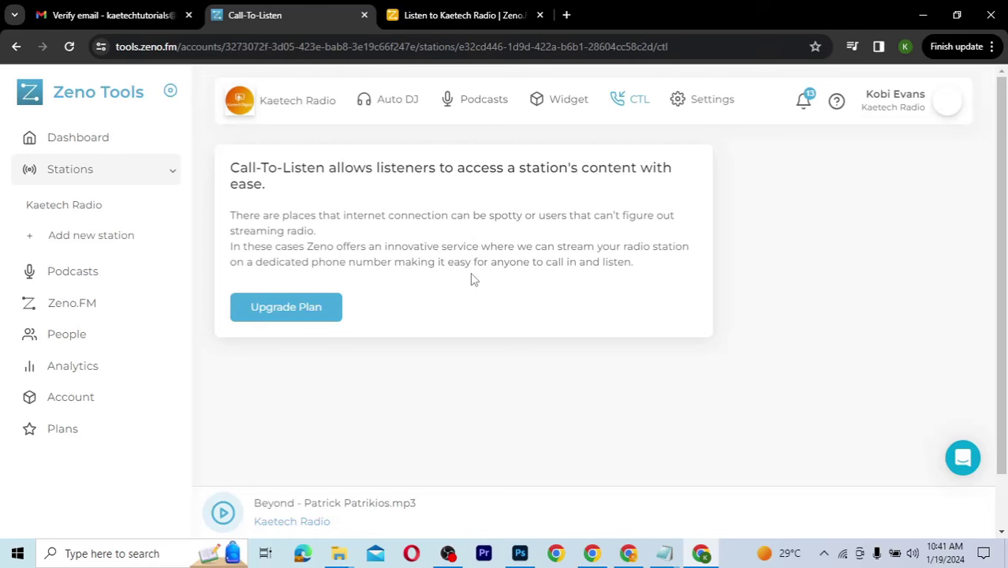
pyautogui.click(696, 111)
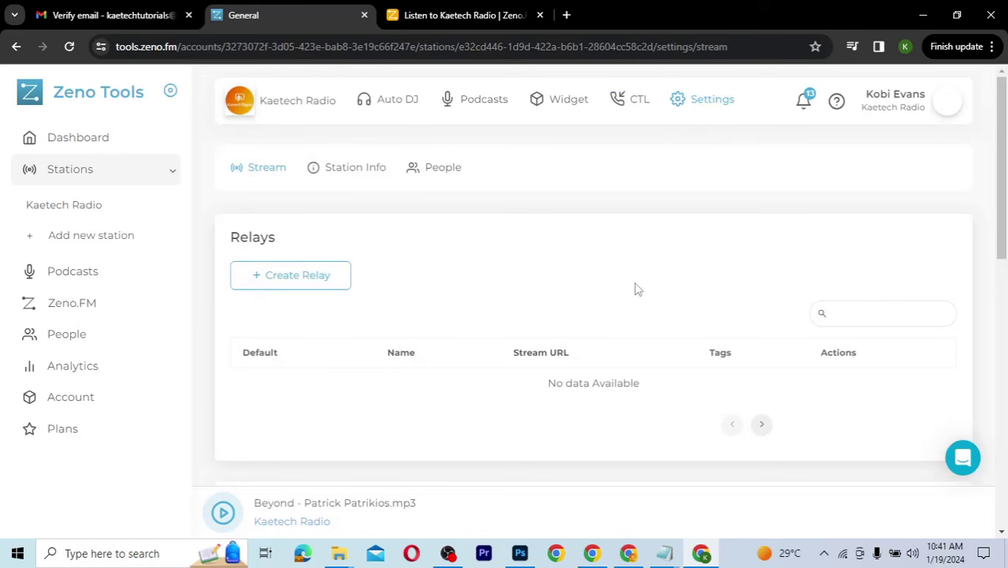
pyautogui.scroll(-3, 638, 289)
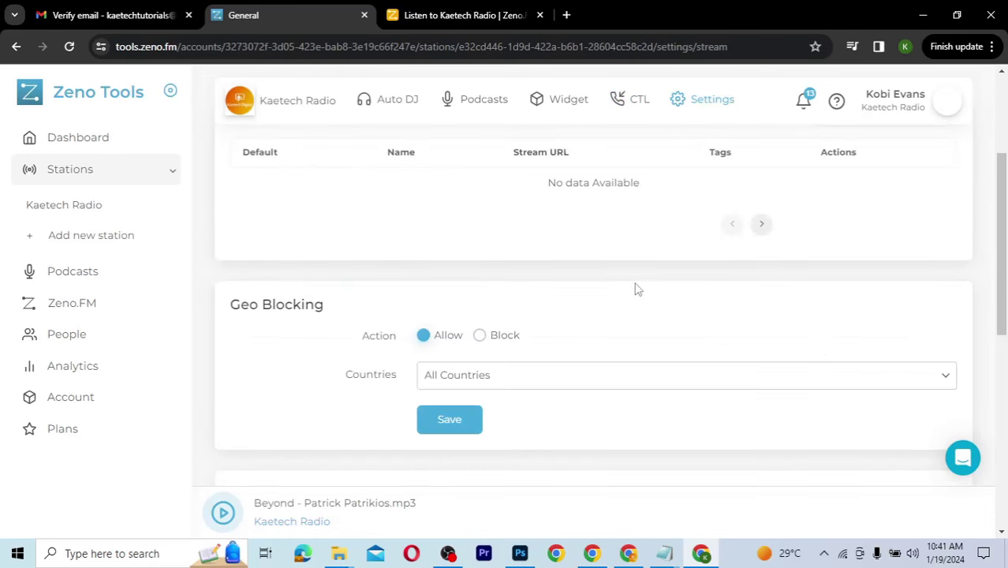
pyautogui.scroll(3, 637, 290)
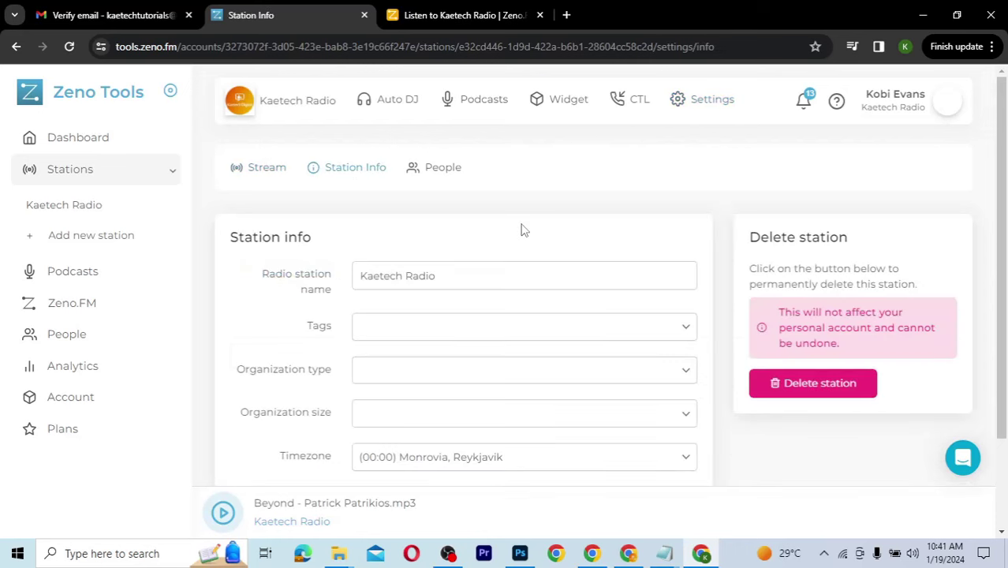
pyautogui.scroll(-2, 727, 320)
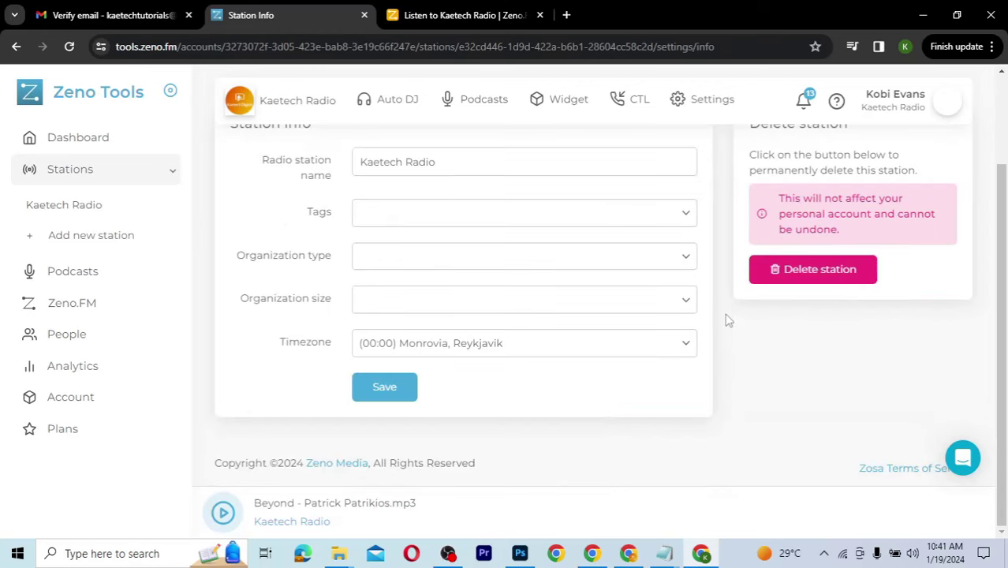
pyautogui.scroll(2, 727, 320)
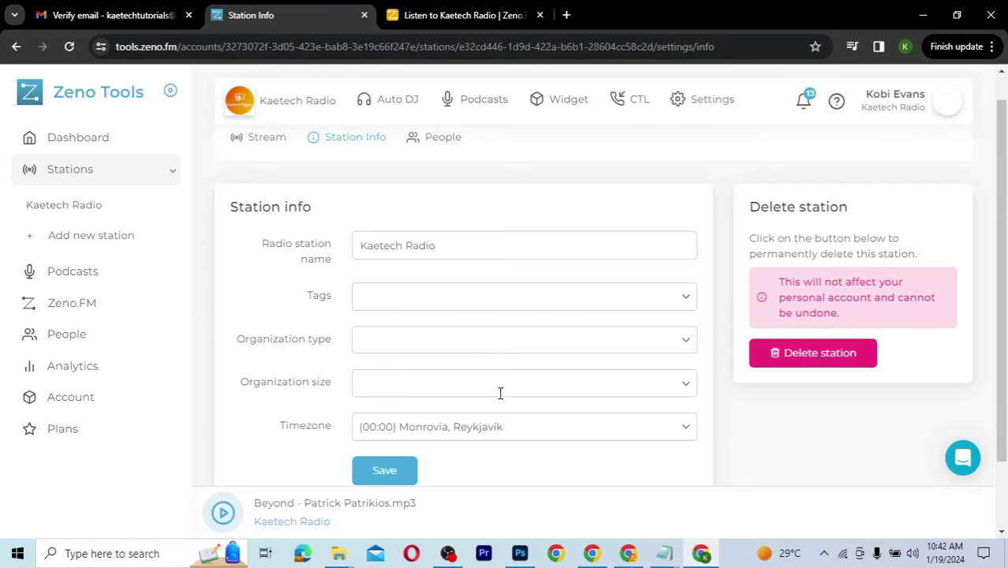
pyautogui.scroll(-2, 499, 394)
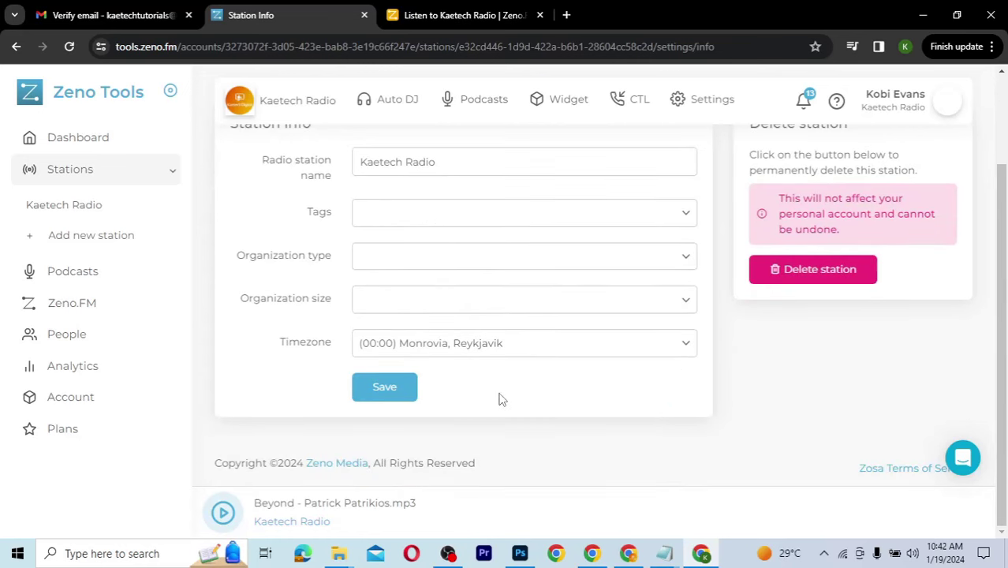
pyautogui.scroll(2, 499, 399)
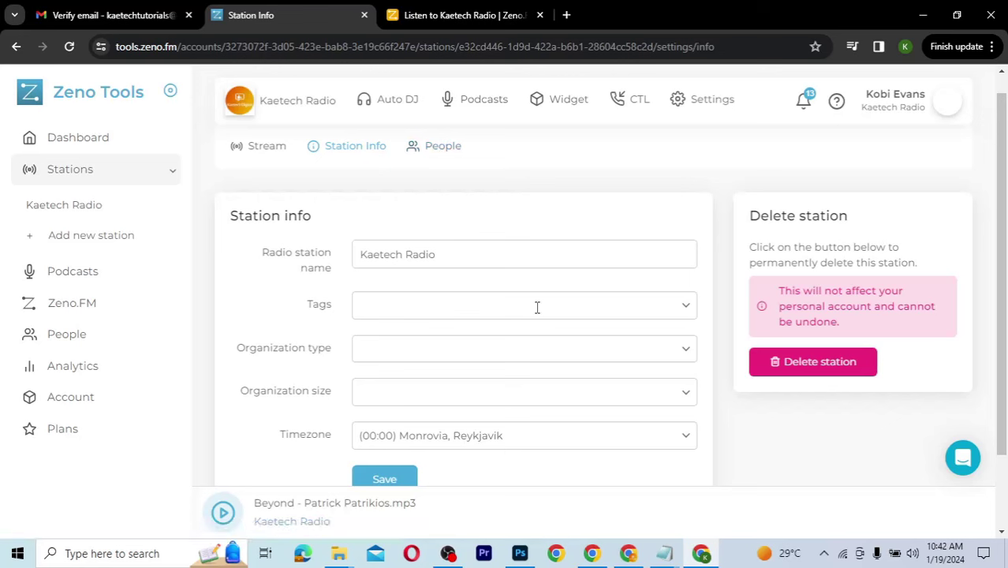
# Step: Return to the Kaetech Radio dashboard, open Broadcast settings and copy the MAIN stream URL
pyautogui.click(310, 116)
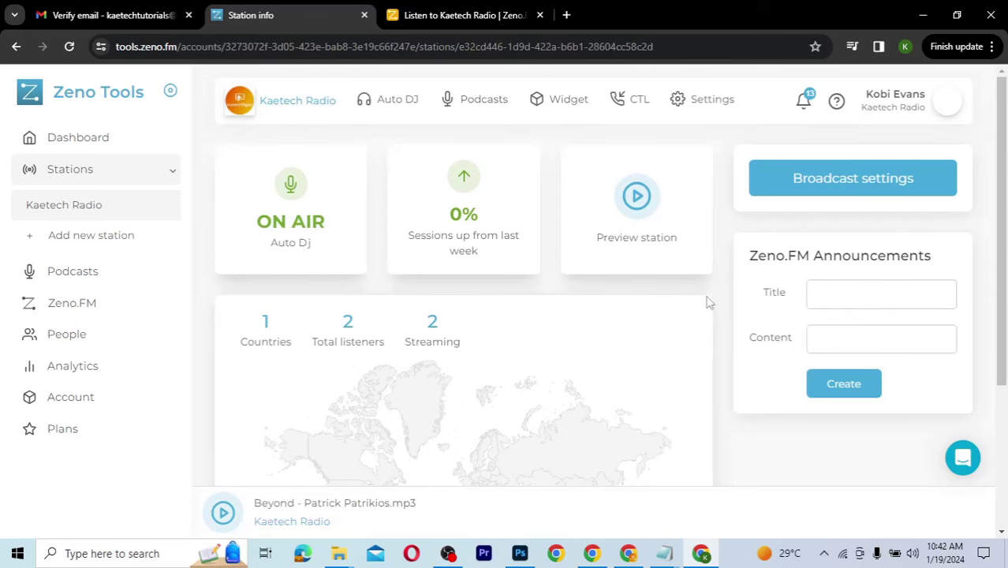
pyautogui.scroll(-1, 710, 299)
pyautogui.scroll(1, 710, 299)
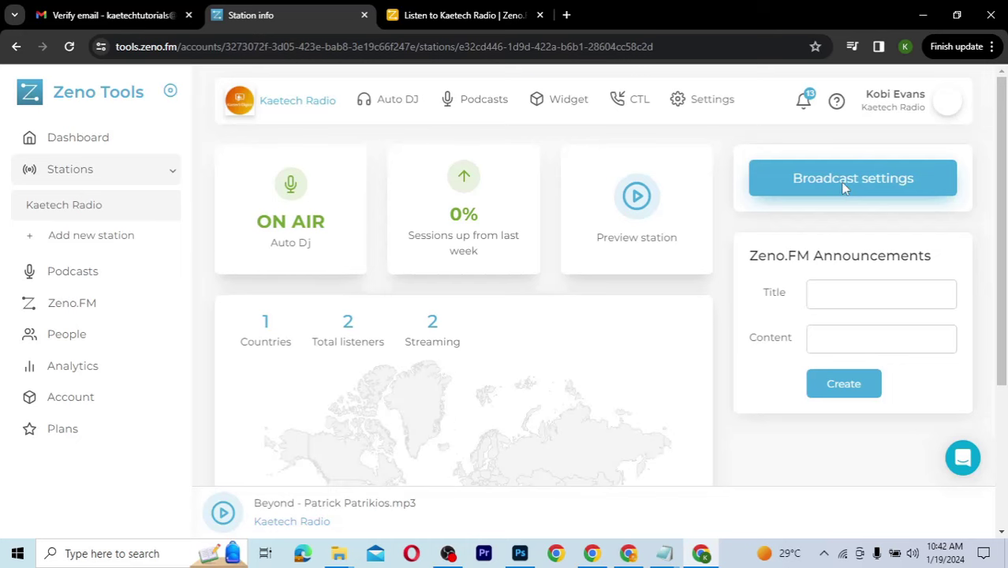
pyautogui.click(843, 189)
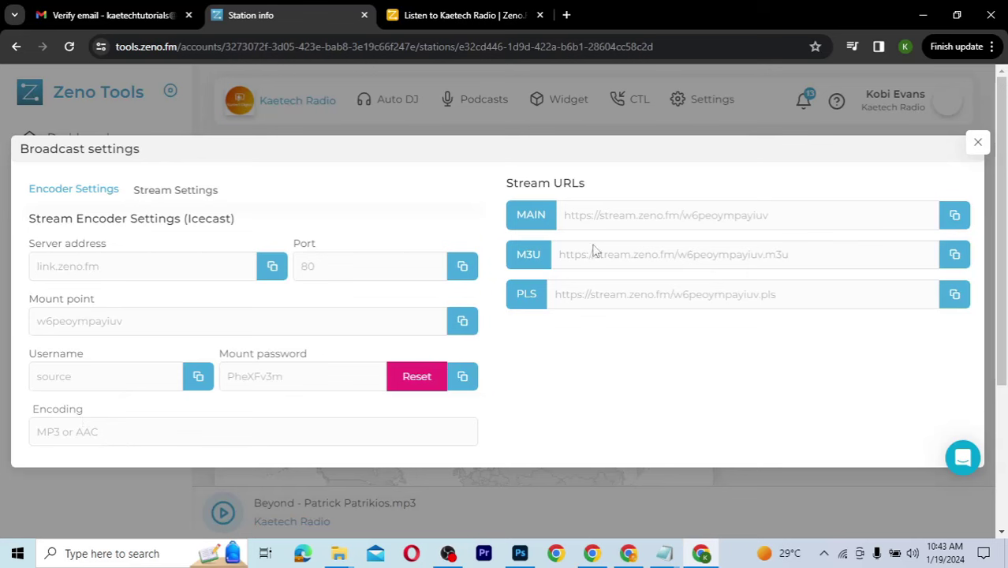
pyautogui.click(955, 216)
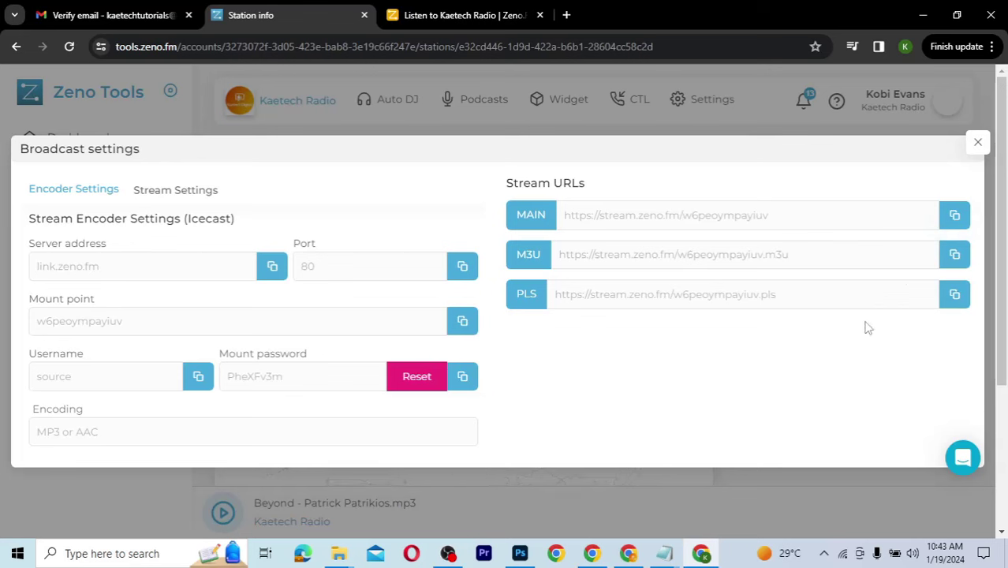
# Step: Download the M3U playlist by loading its copied URL in a new tab, then close that tab
pyautogui.click(955, 256)
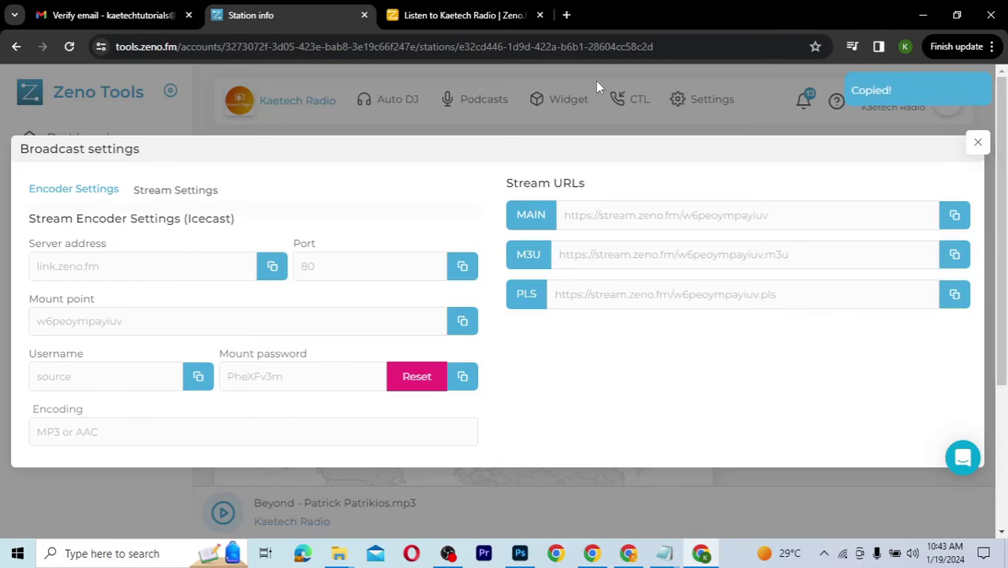
pyautogui.click(567, 15)
pyautogui.hotkey('ctrl', 'v')
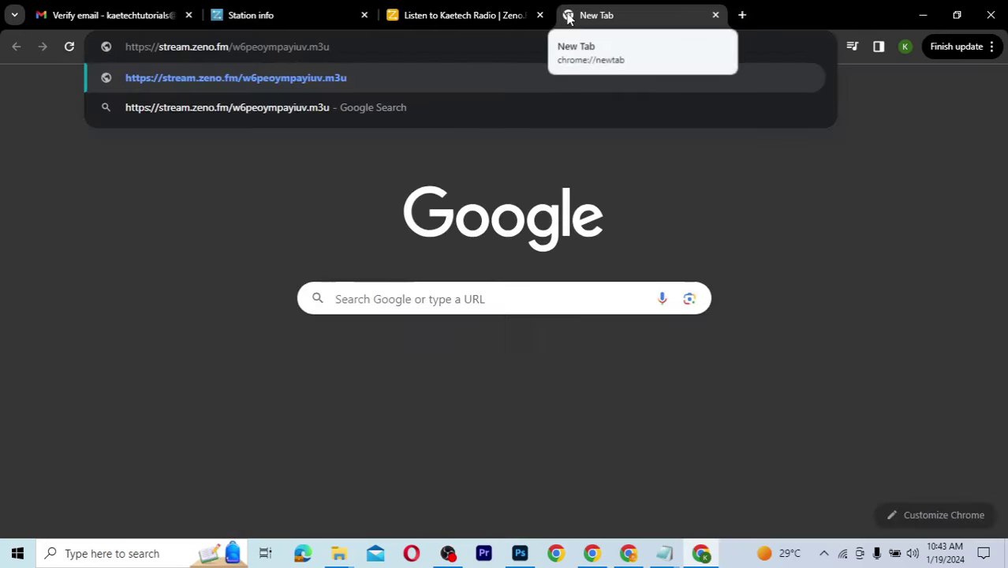
pyautogui.press('Return')
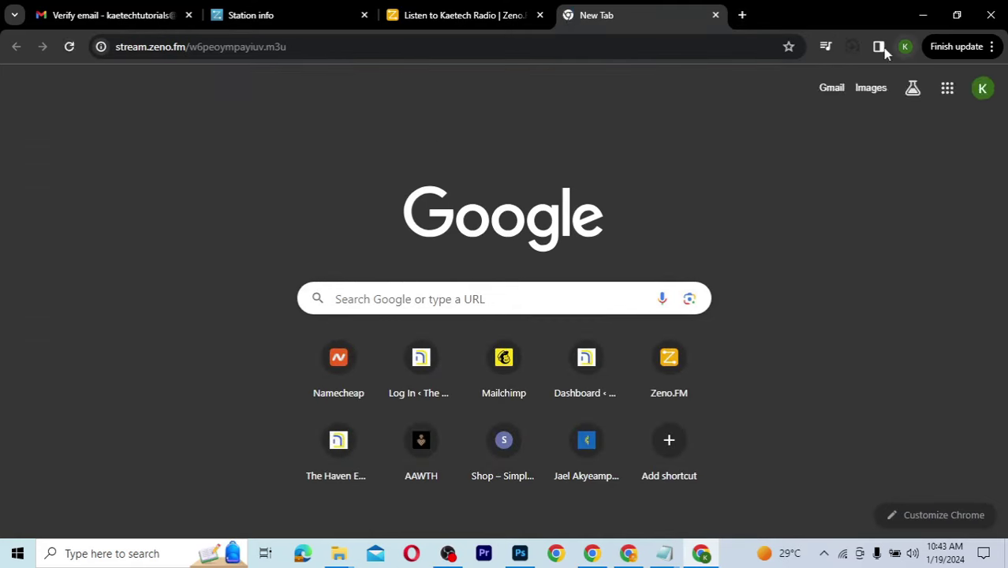
pyautogui.click(852, 47)
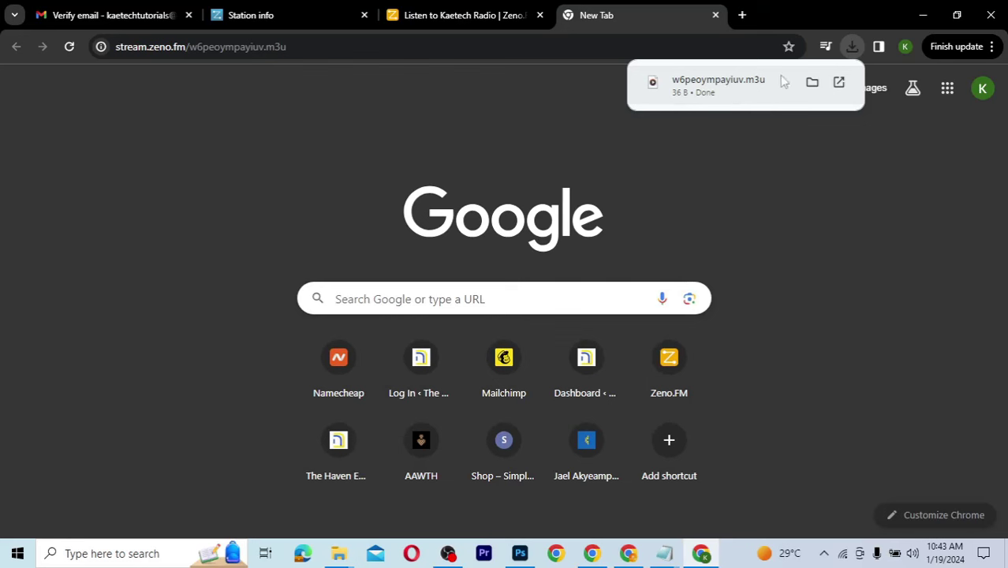
pyautogui.click(714, 15)
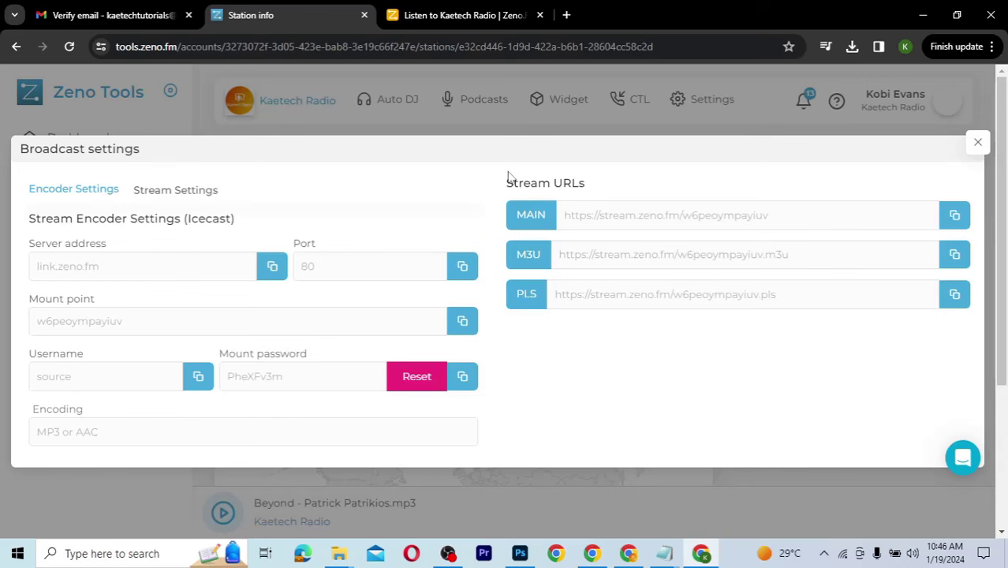
# Step: Search Google for 'mixxx' in a new browser tab
pyautogui.click(567, 15)
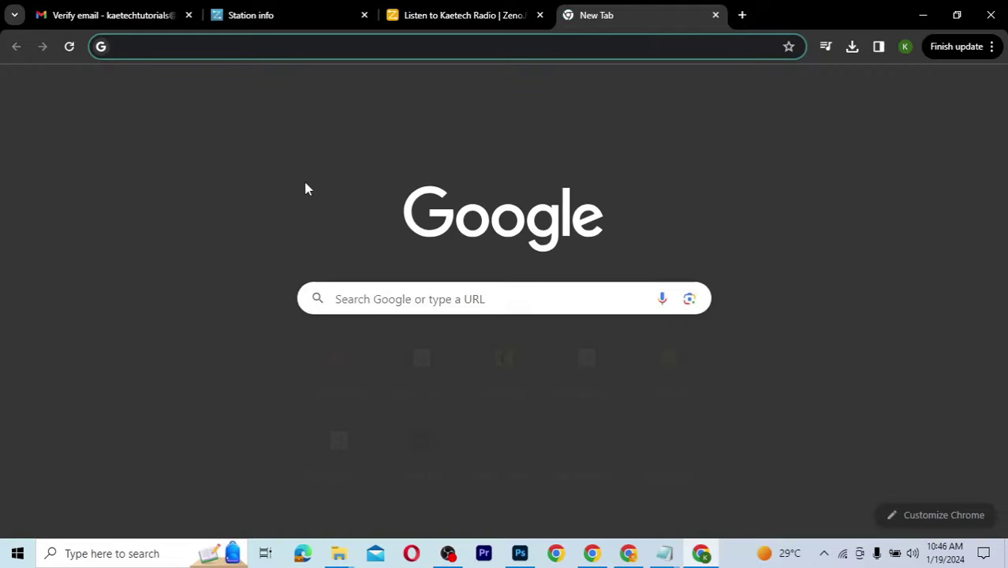
pyautogui.write('mix')
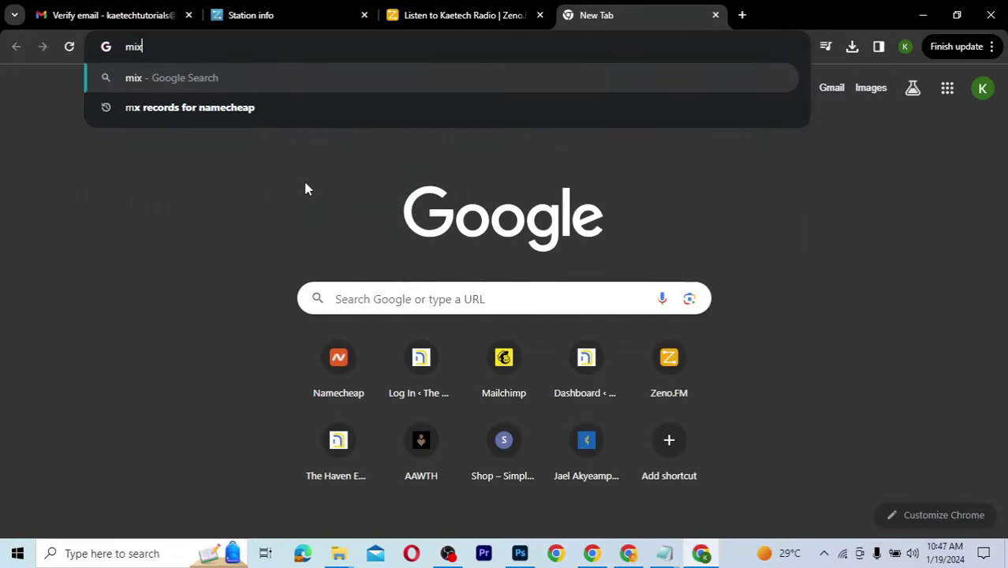
pyautogui.write('xx')
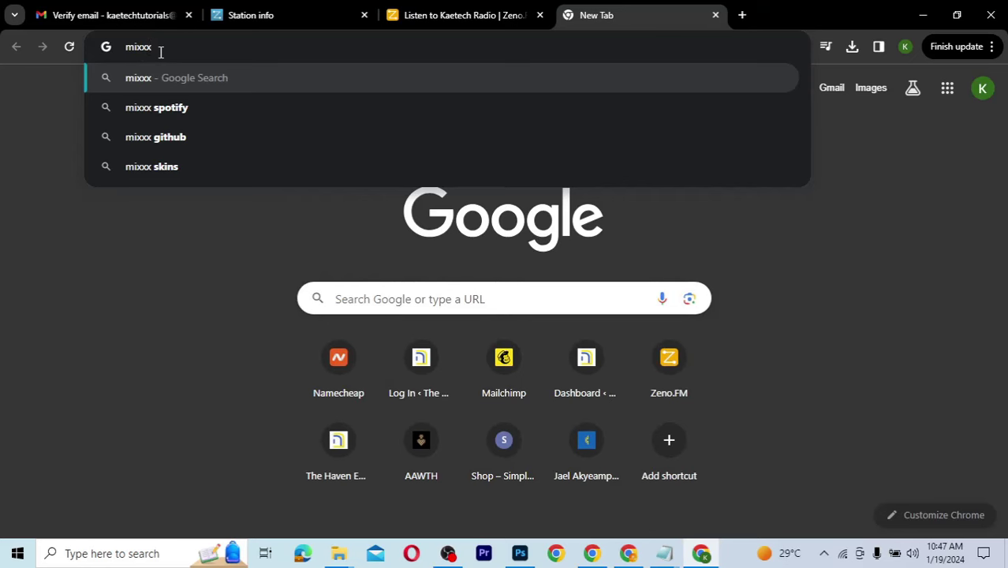
pyautogui.press('Return')
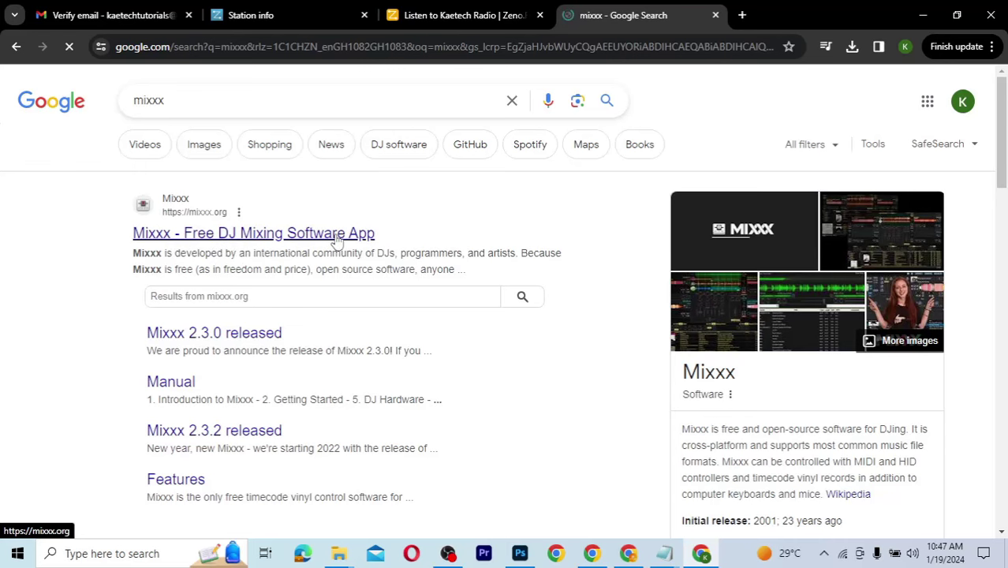
# Step: Open the 'Mixxx - Free DJ Mixing Software App' result and browse the mixxx.org home page
pyautogui.click(283, 235)
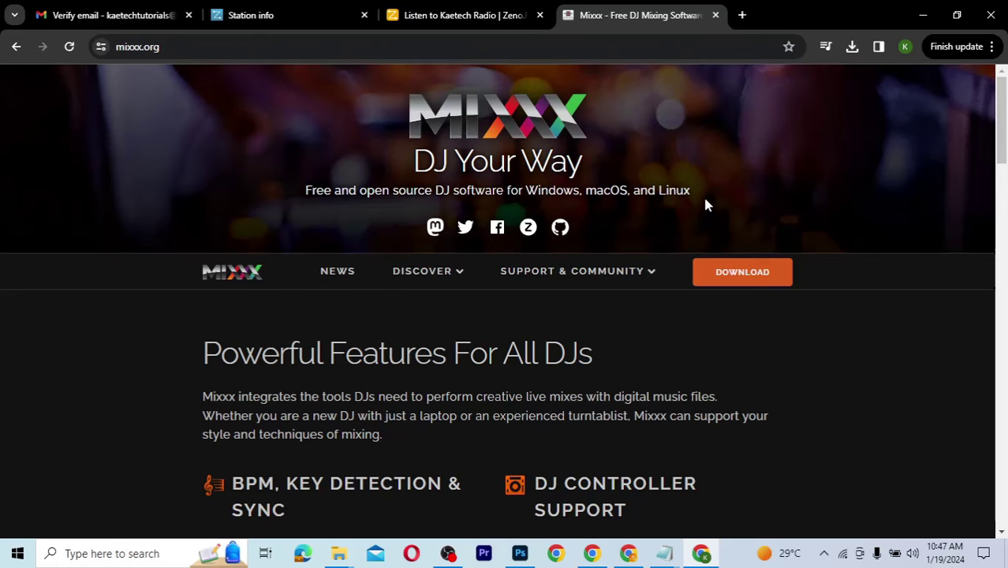
pyautogui.scroll(-2, 830, 324)
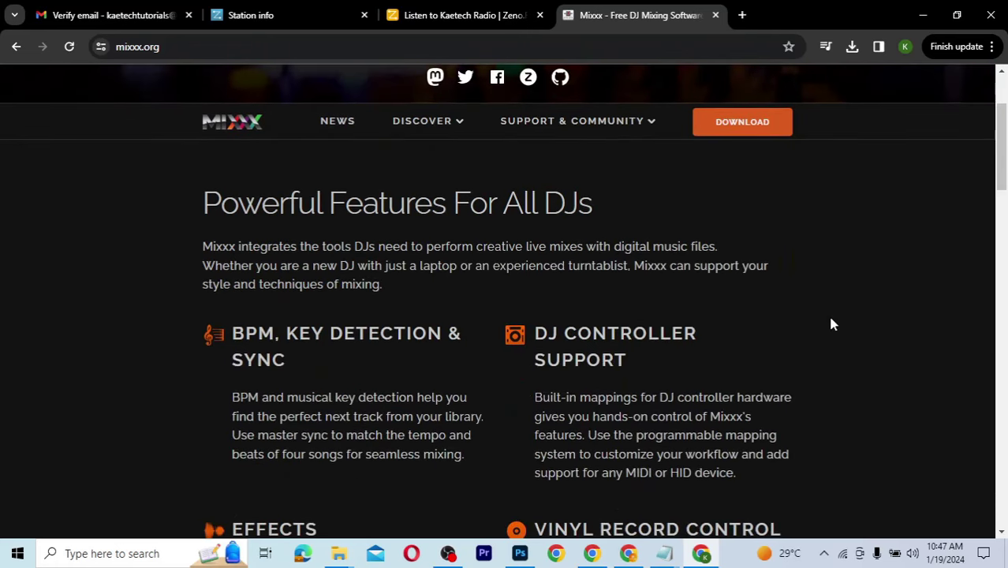
pyautogui.scroll(-1, 831, 324)
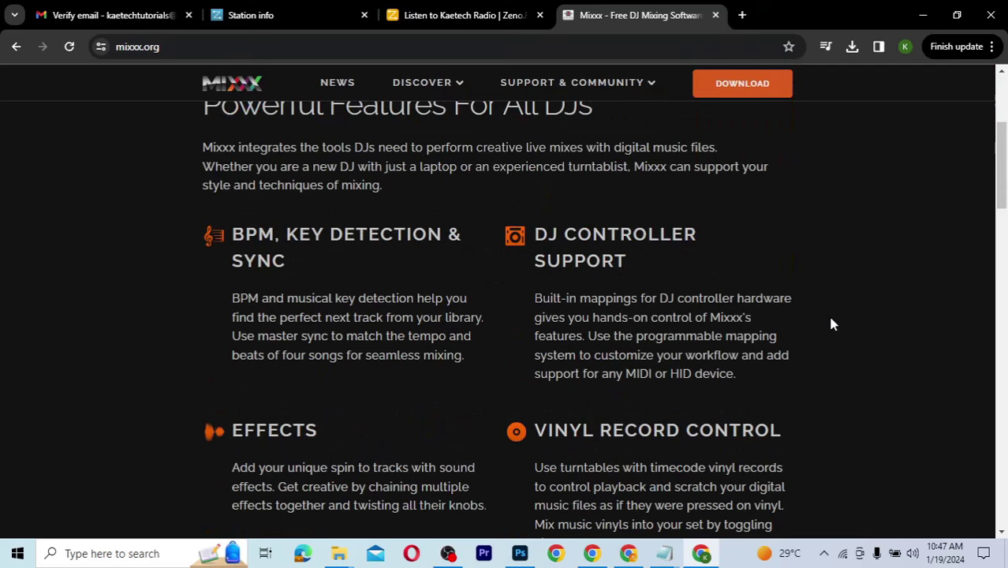
pyautogui.scroll(-3, 831, 323)
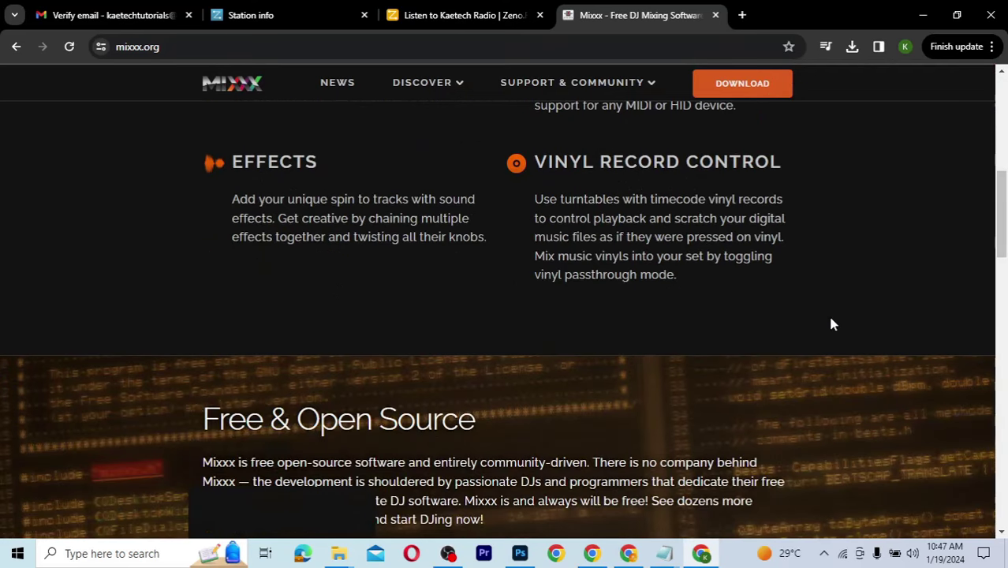
pyautogui.scroll(-2, 830, 324)
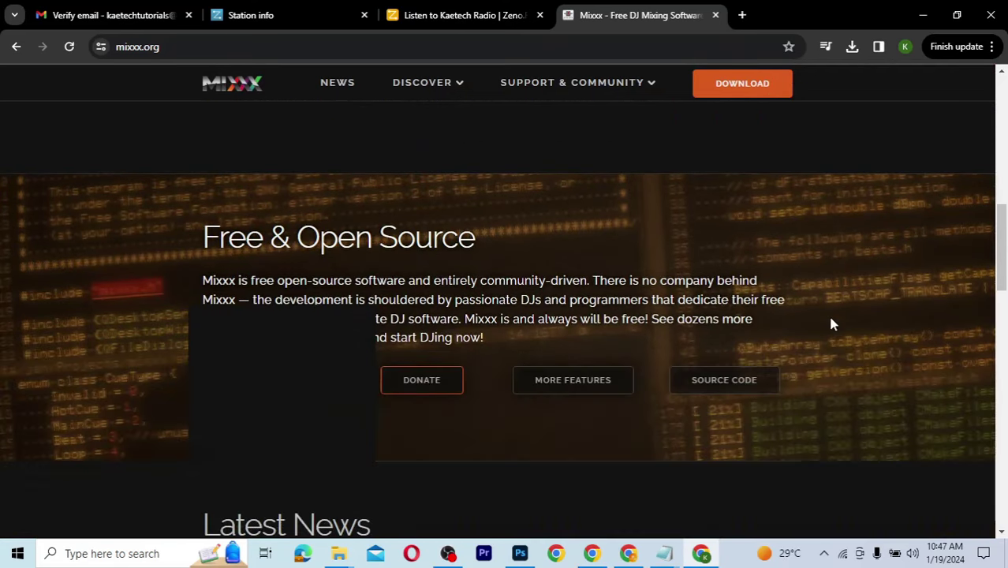
pyautogui.scroll(-1, 830, 323)
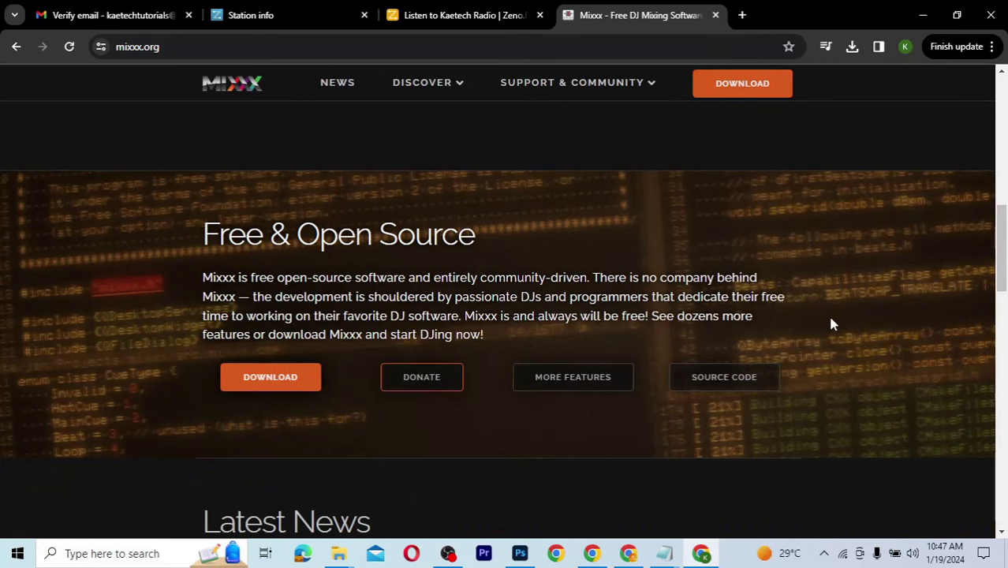
pyautogui.scroll(-1, 830, 324)
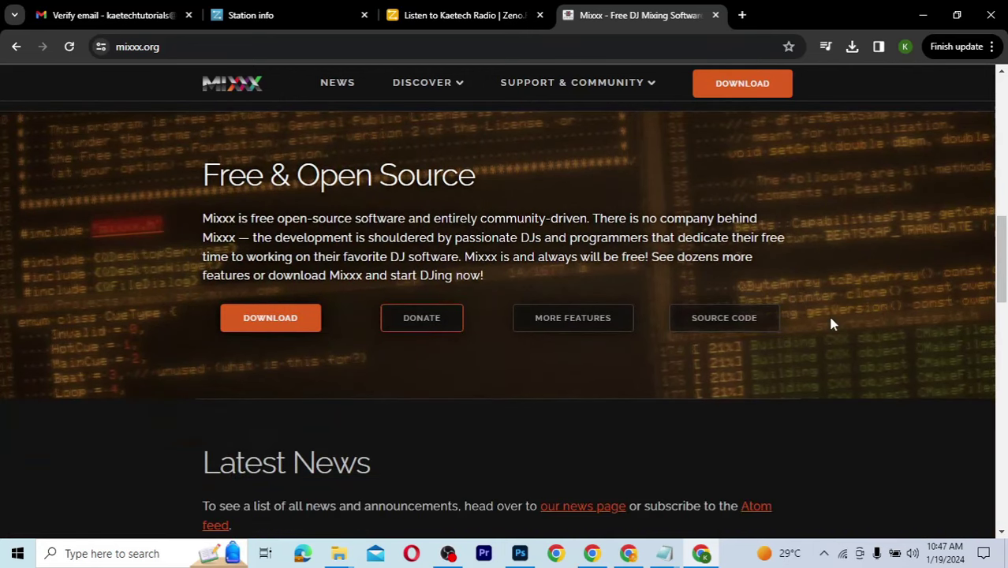
pyautogui.scroll(-1, 831, 323)
pyautogui.scroll(-1, 830, 324)
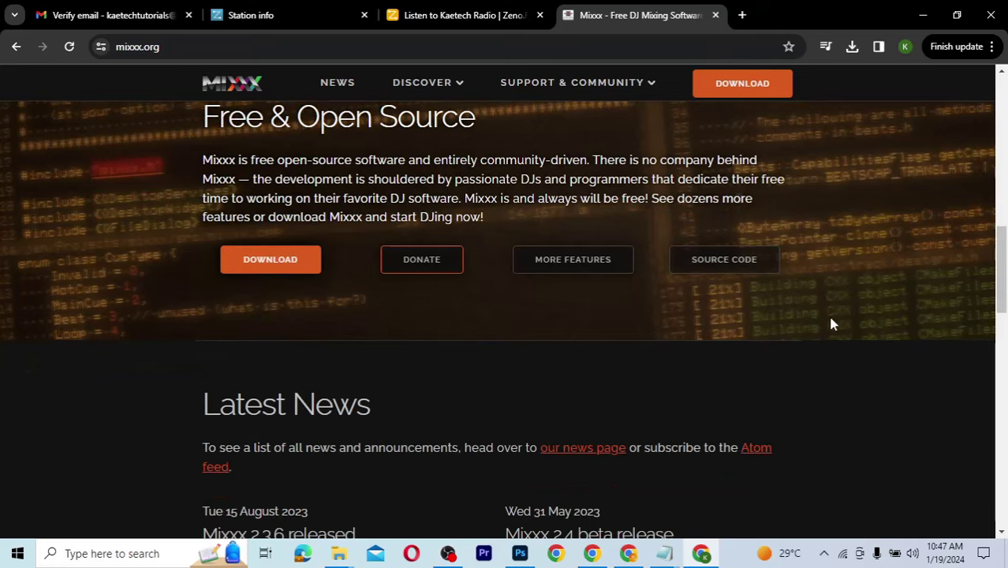
pyautogui.scroll(-1, 830, 323)
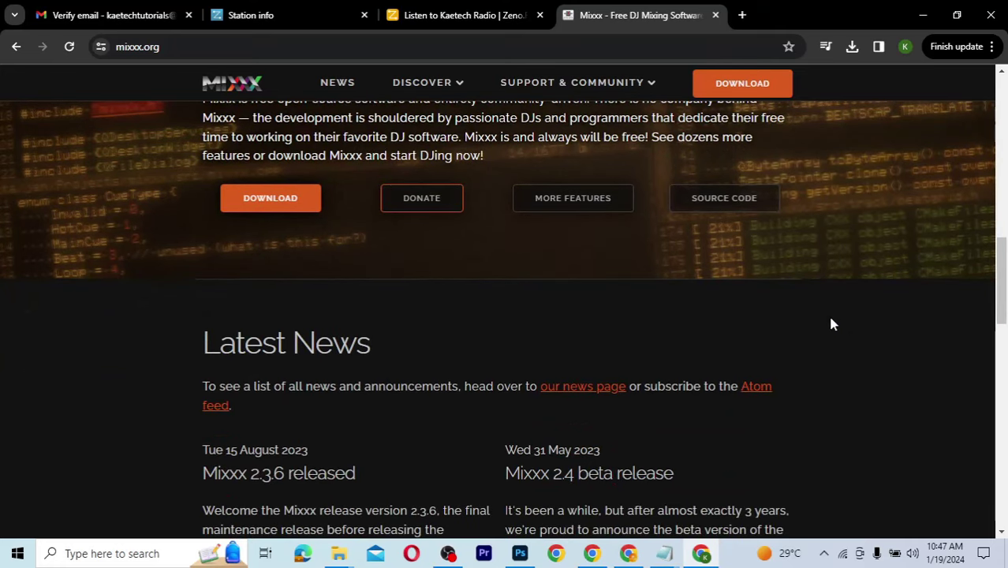
pyautogui.scroll(-1, 830, 323)
pyautogui.scroll(1, 830, 323)
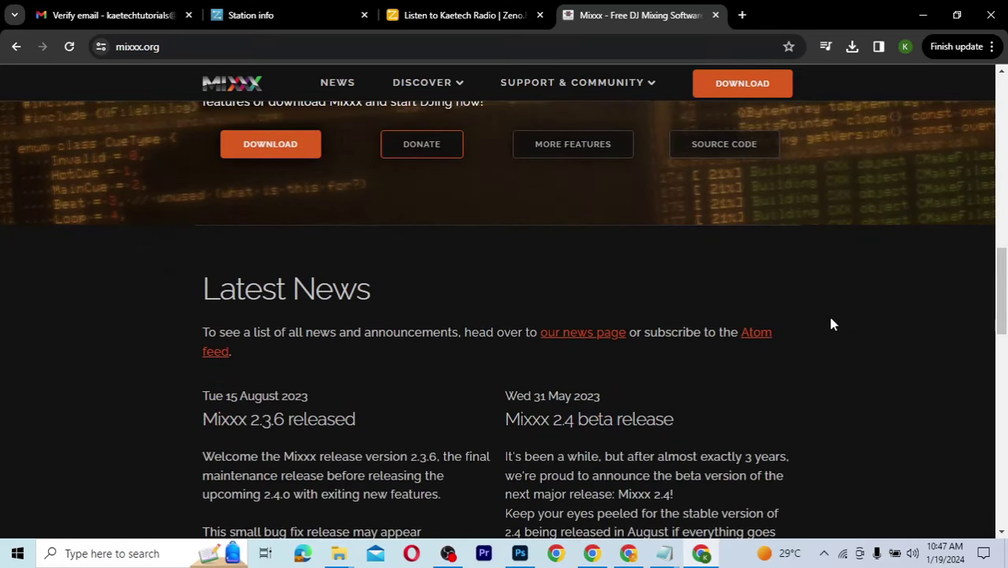
pyautogui.scroll(2, 830, 323)
pyautogui.scroll(2, 830, 324)
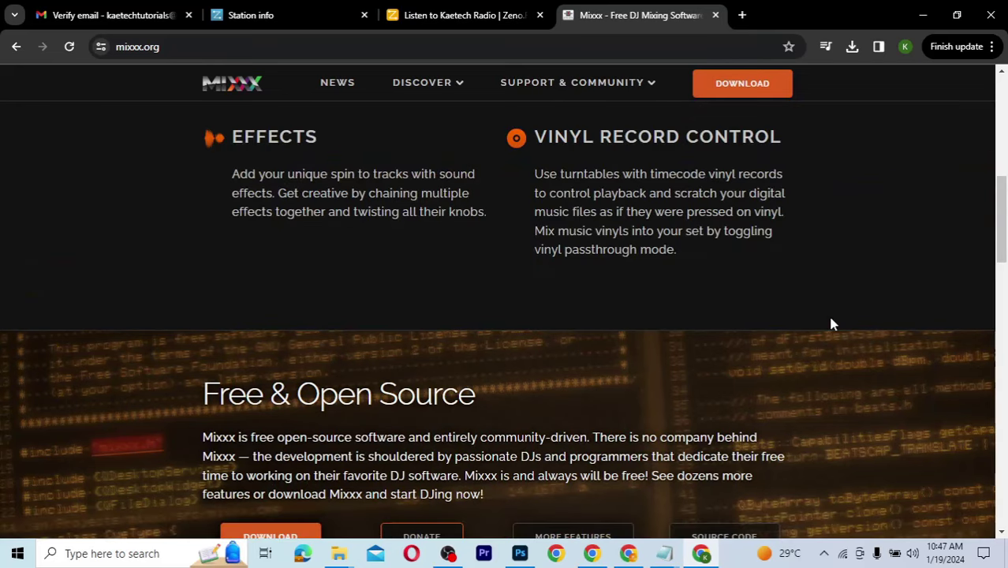
pyautogui.scroll(1, 832, 323)
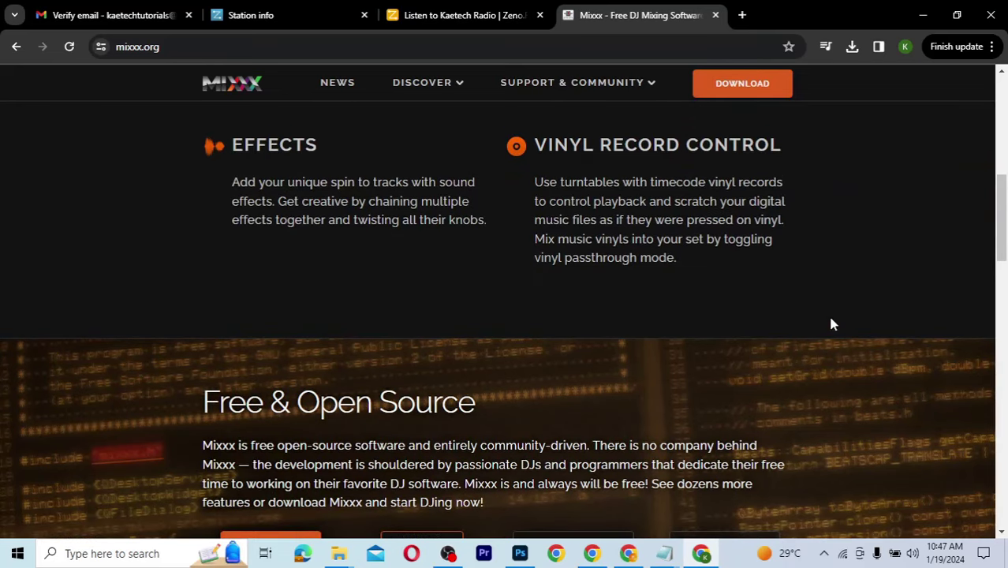
pyautogui.scroll(5, 832, 323)
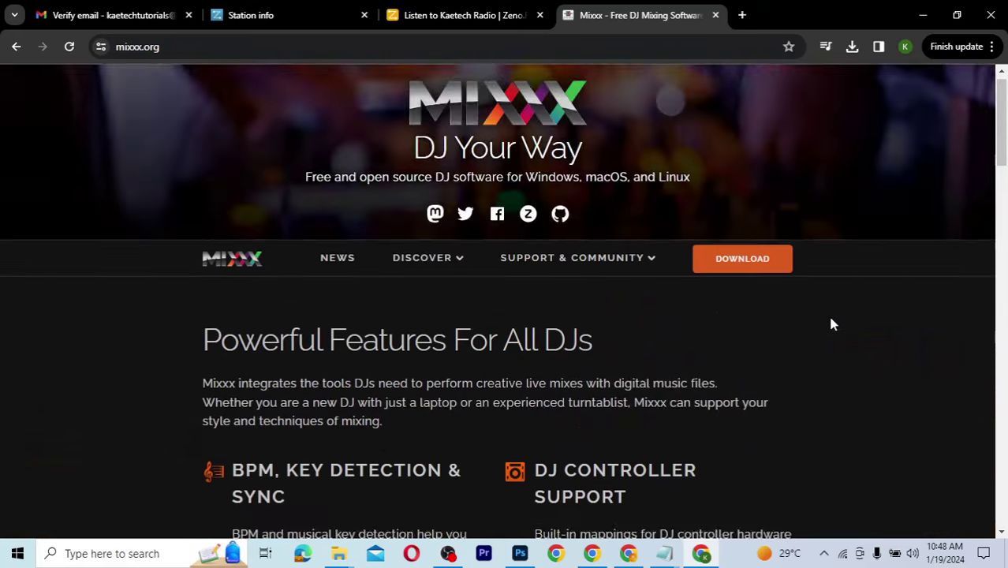
# Step: Start downloading the Mixxx 2.3.6 64-bit Windows installer from the download page
pyautogui.click(742, 276)
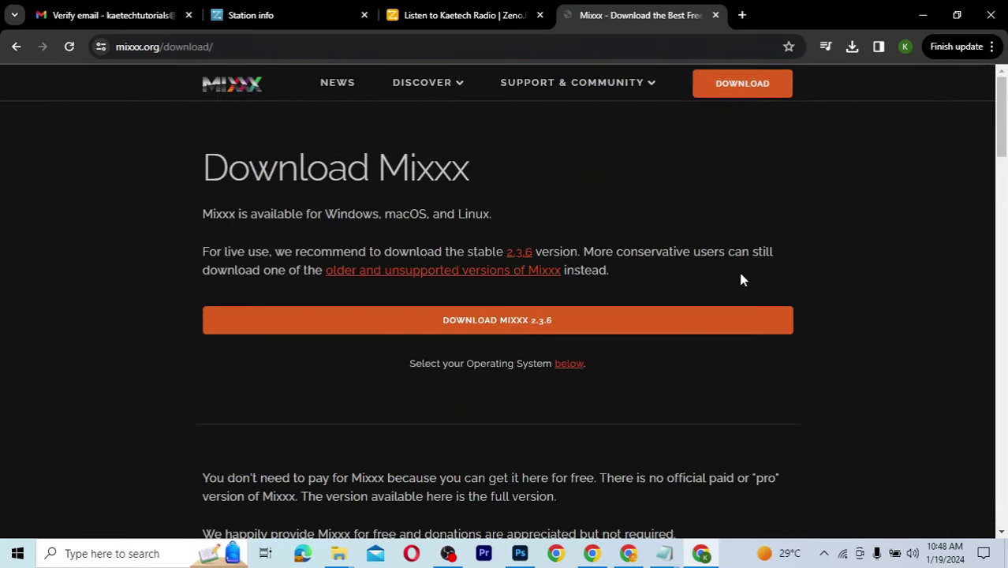
pyautogui.click(511, 322)
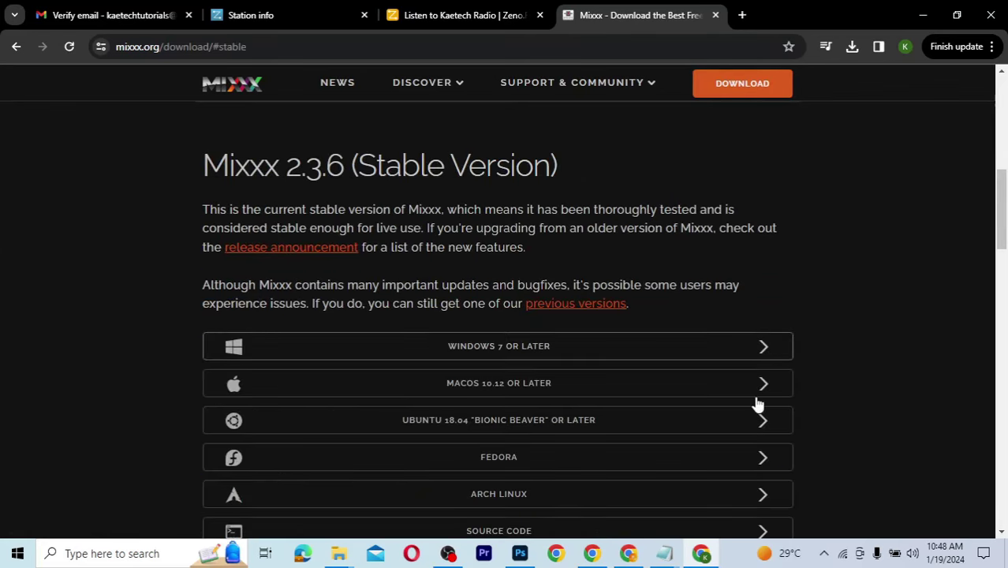
pyautogui.scroll(-2, 840, 449)
pyautogui.scroll(1, 840, 449)
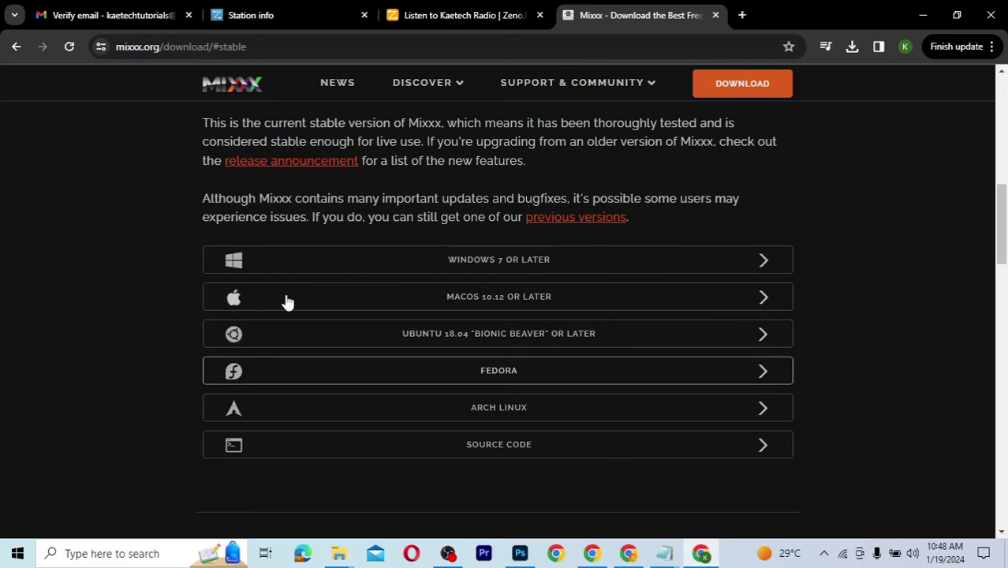
pyautogui.click(565, 264)
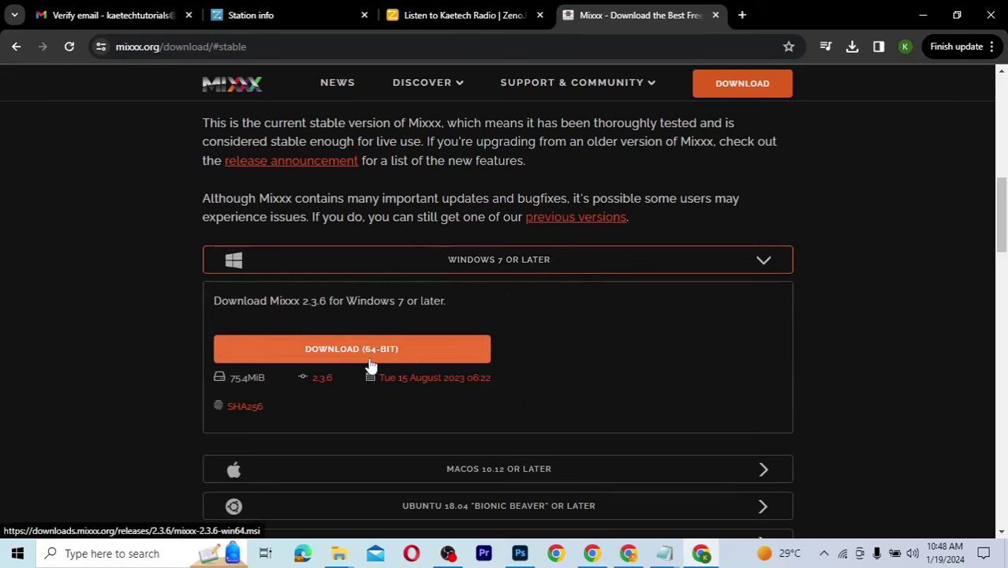
pyautogui.click(331, 352)
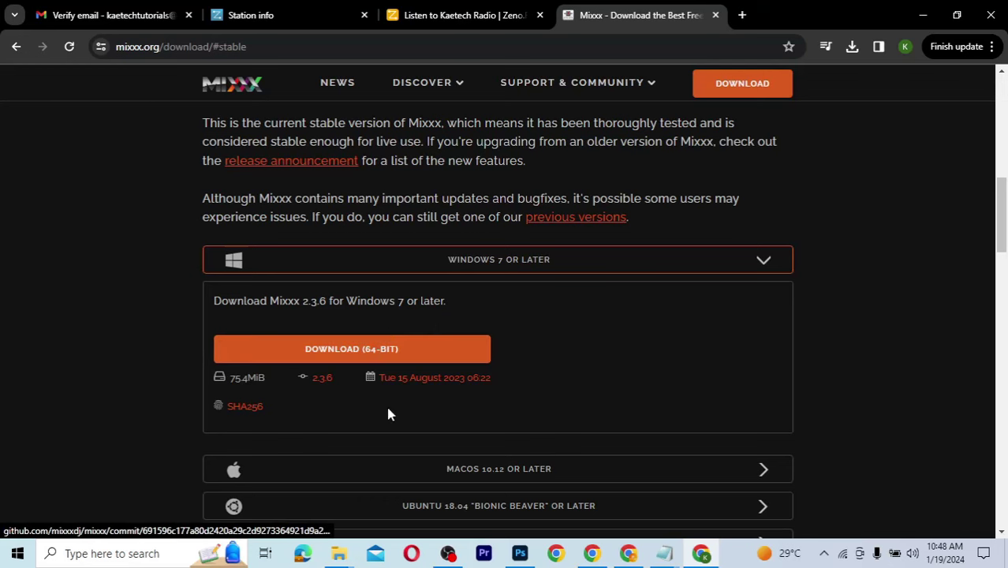
pyautogui.click(392, 355)
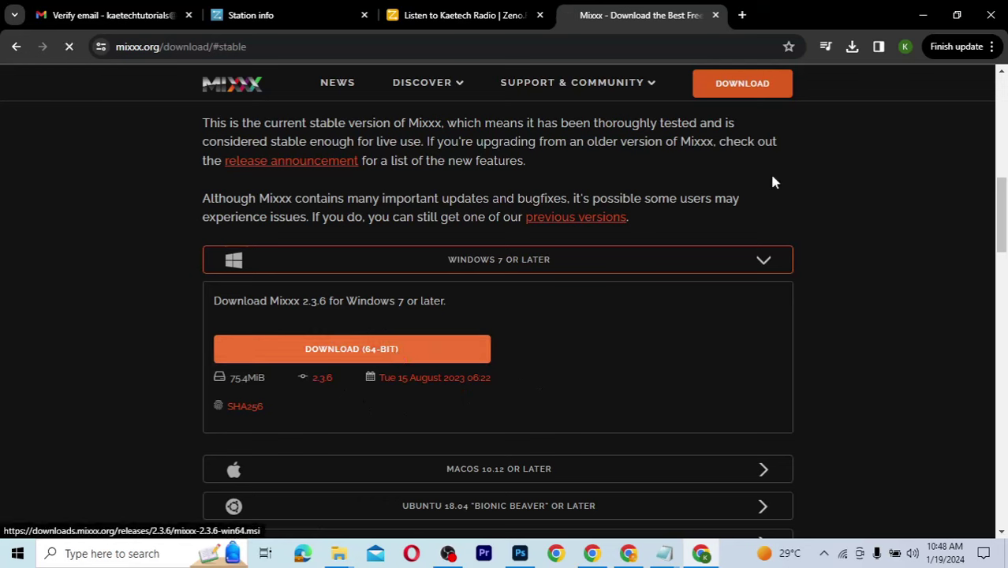
# Step: Cancel the duplicate mixxx .msi download in Chrome's downloads list
pyautogui.click(852, 48)
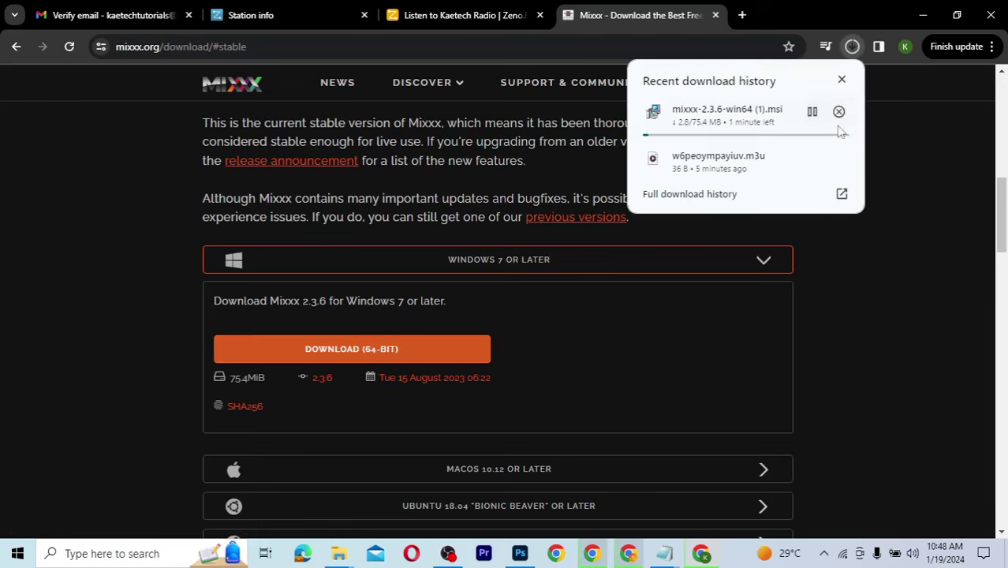
pyautogui.click(838, 111)
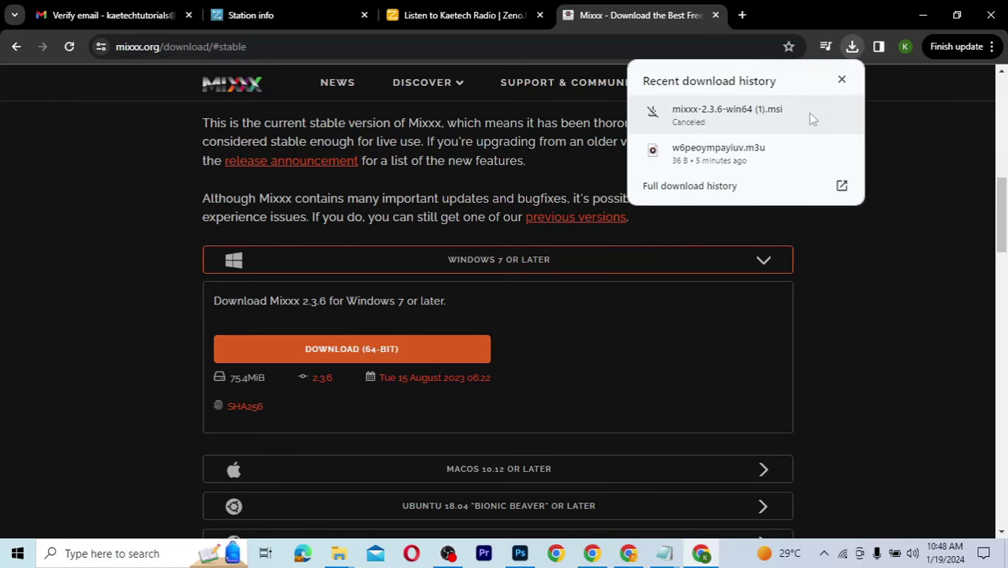
pyautogui.click(841, 78)
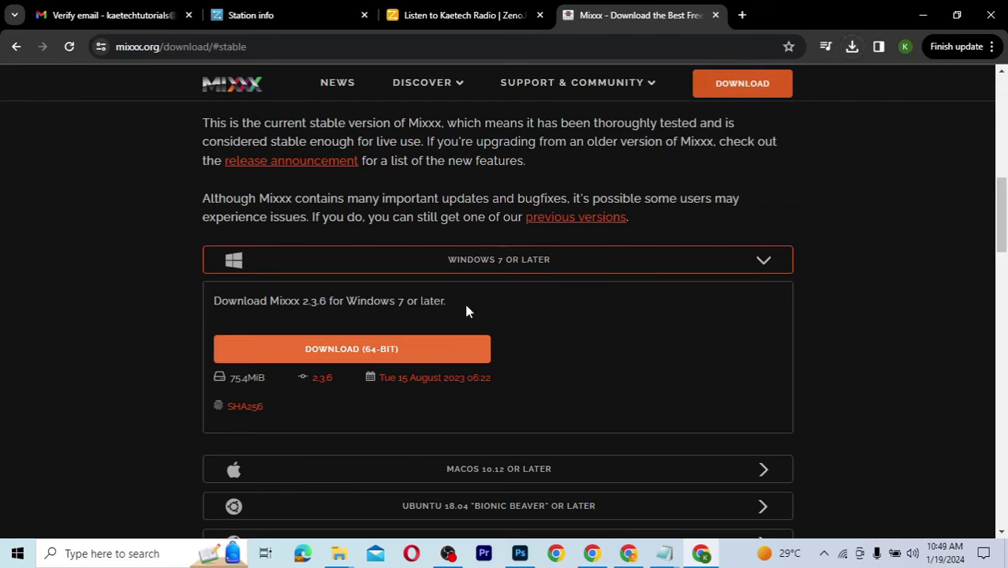
# Step: Run mixxx-2.3.6-win64 from the Downloads folder, allowing it past SmartScreen
pyautogui.moveTo(341, 555)
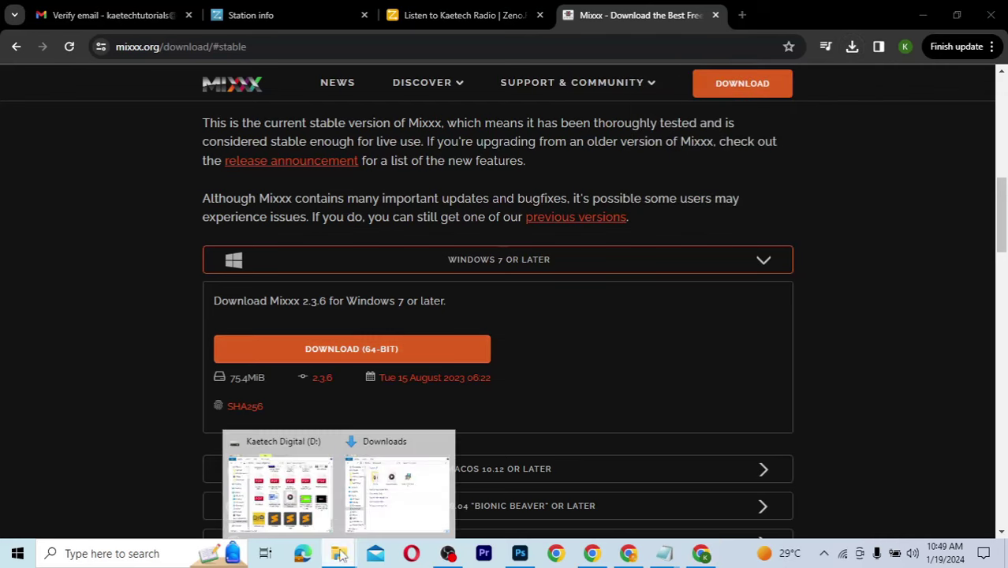
pyautogui.click(391, 483)
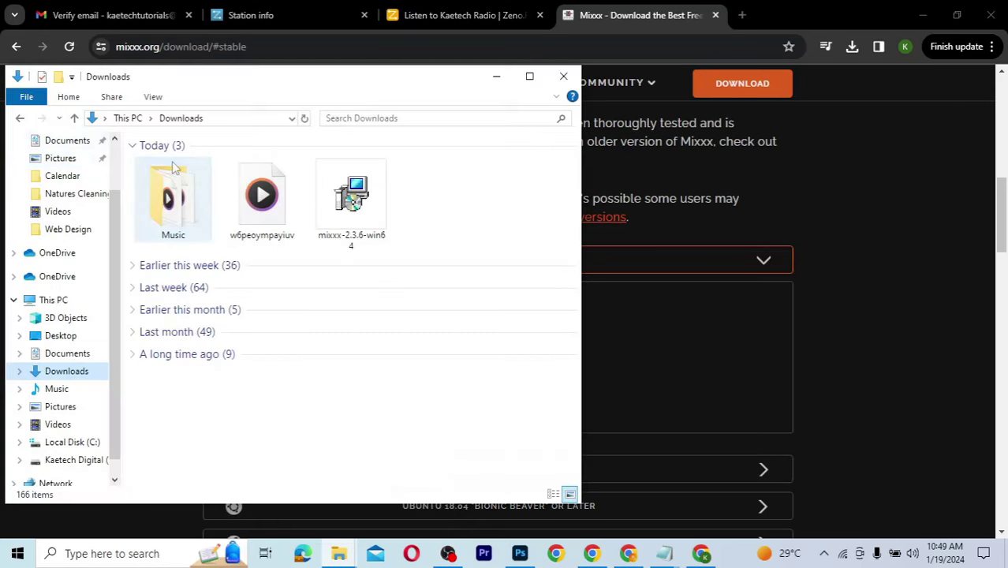
pyautogui.click(339, 215)
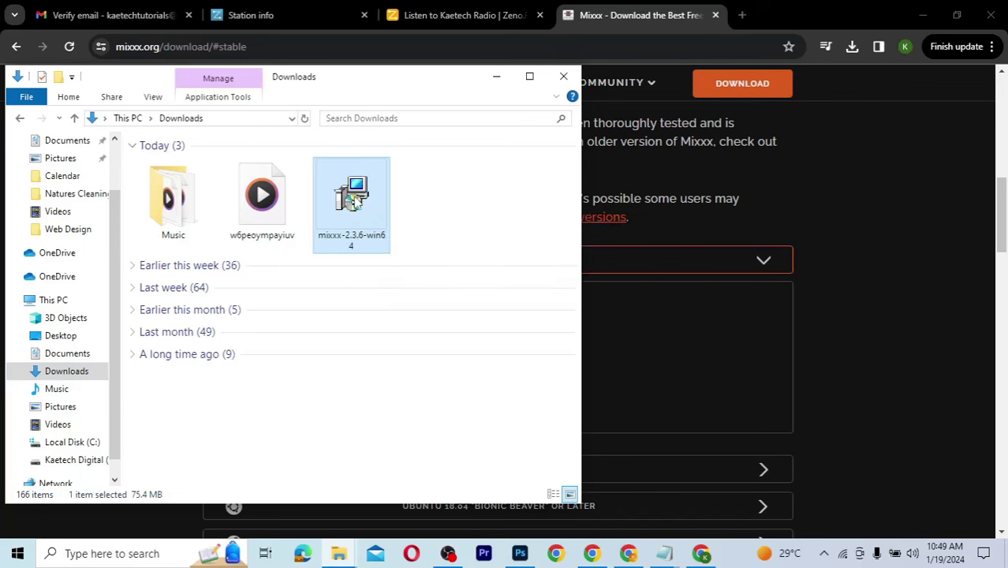
pyautogui.doubleClick(356, 200)
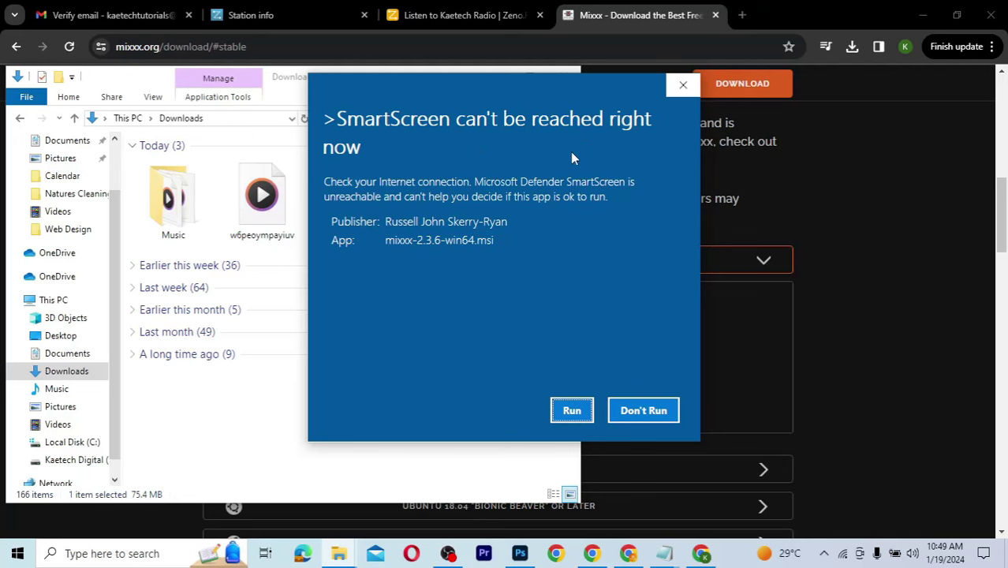
pyautogui.click(571, 411)
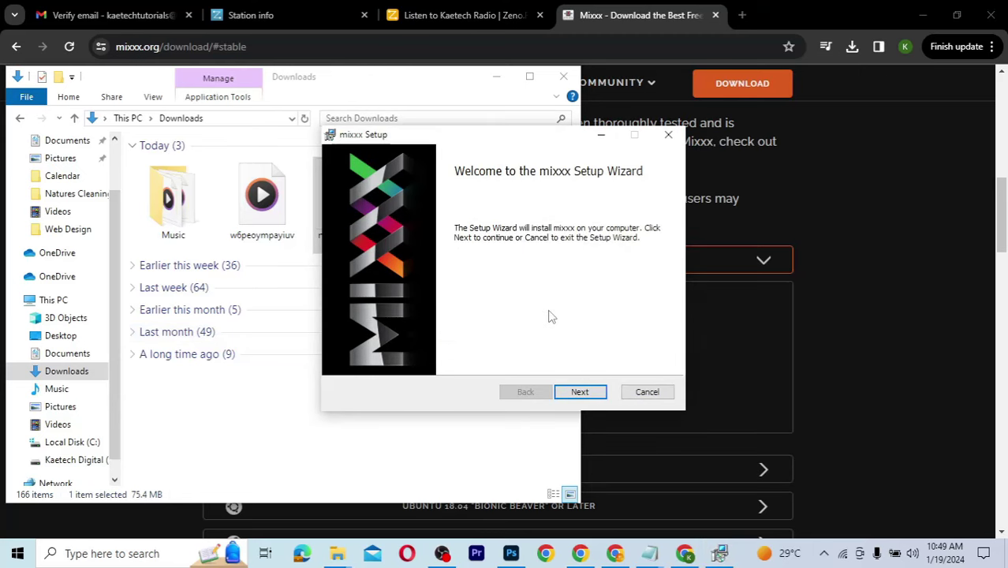
# Step: Accept the licence, install Mixxx with default features into C:\Program Files\Mixxx\, and finish
pyautogui.click(580, 391)
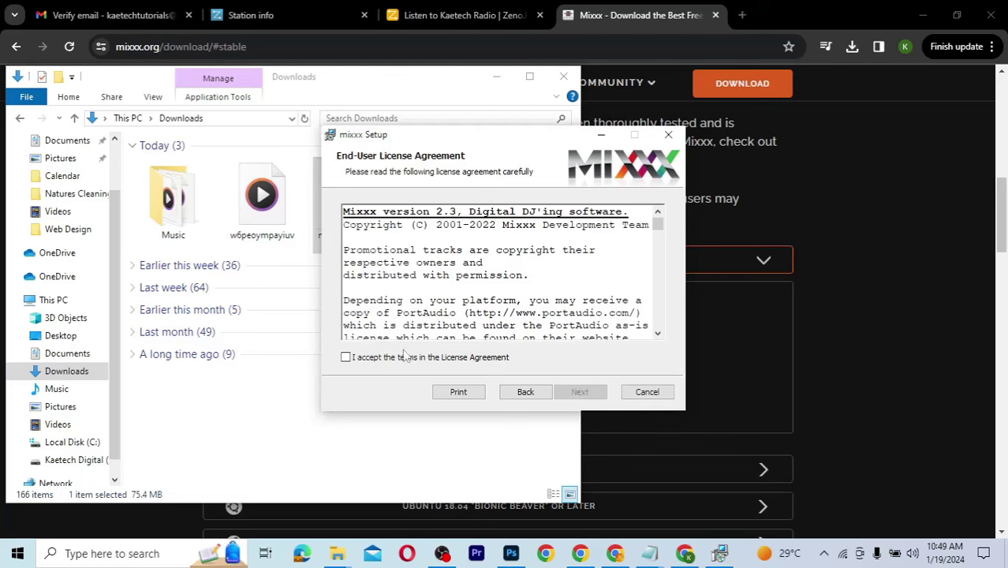
pyautogui.click(400, 359)
pyautogui.scroll(-20, 496, 316)
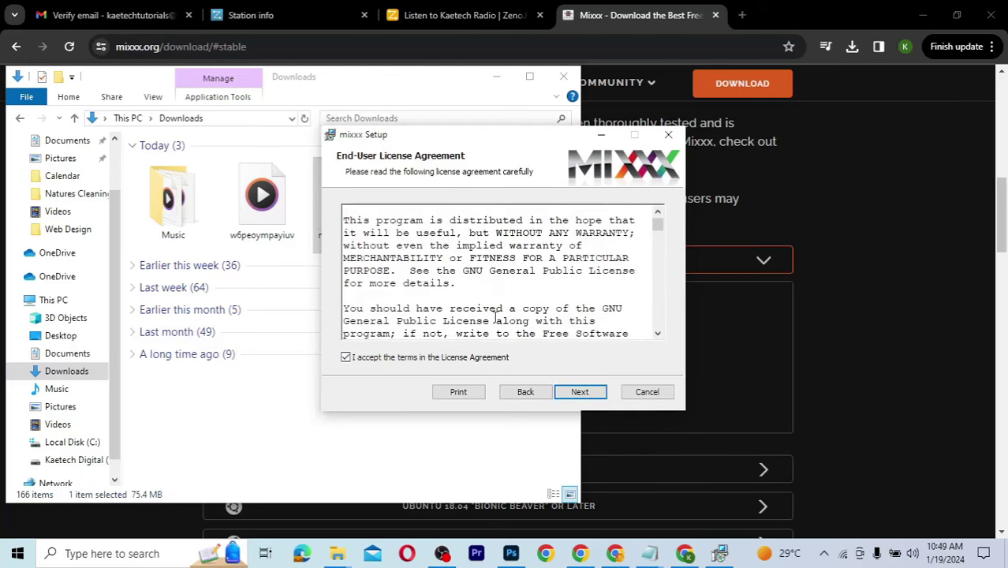
pyautogui.scroll(-20, 496, 316)
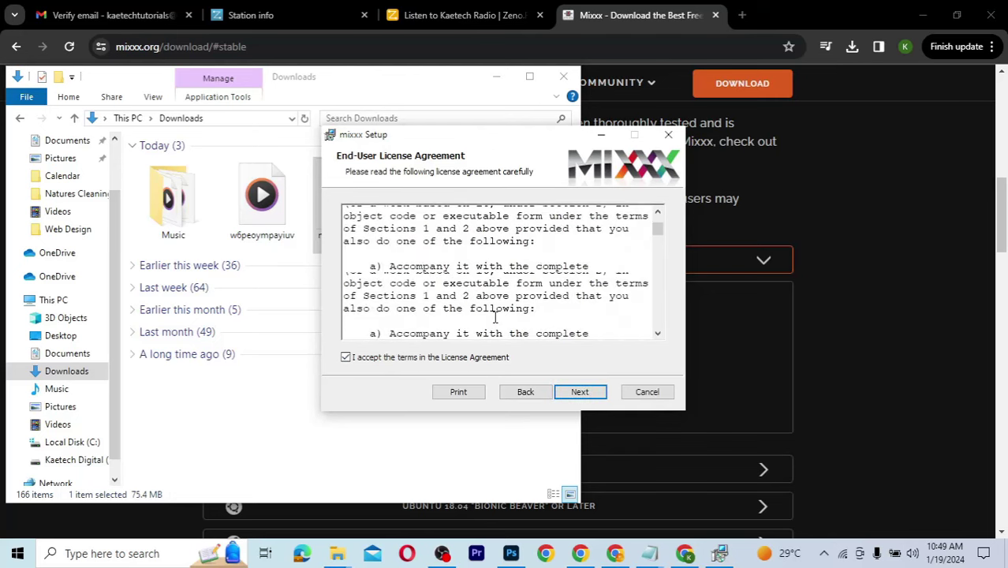
pyautogui.click(581, 393)
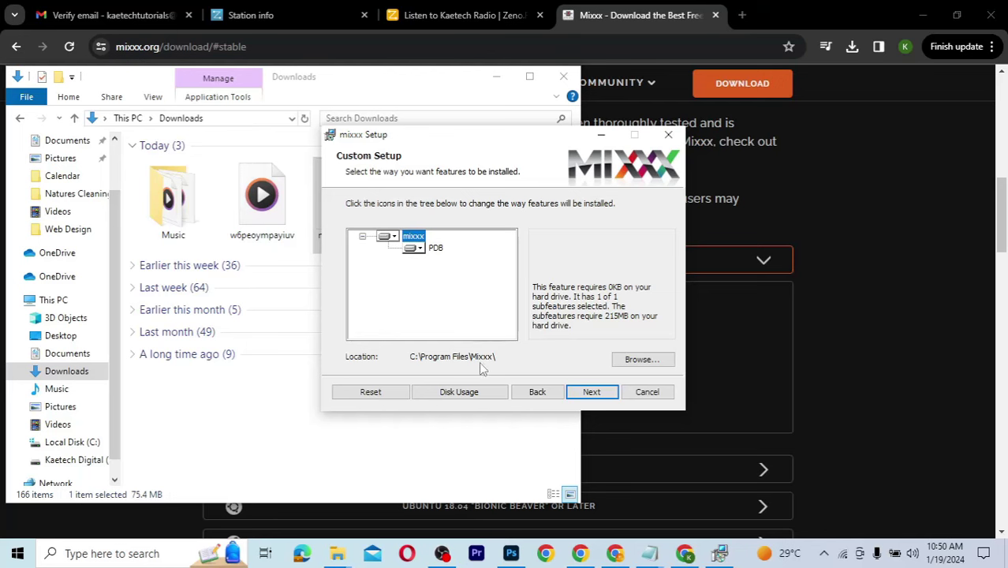
pyautogui.click(592, 394)
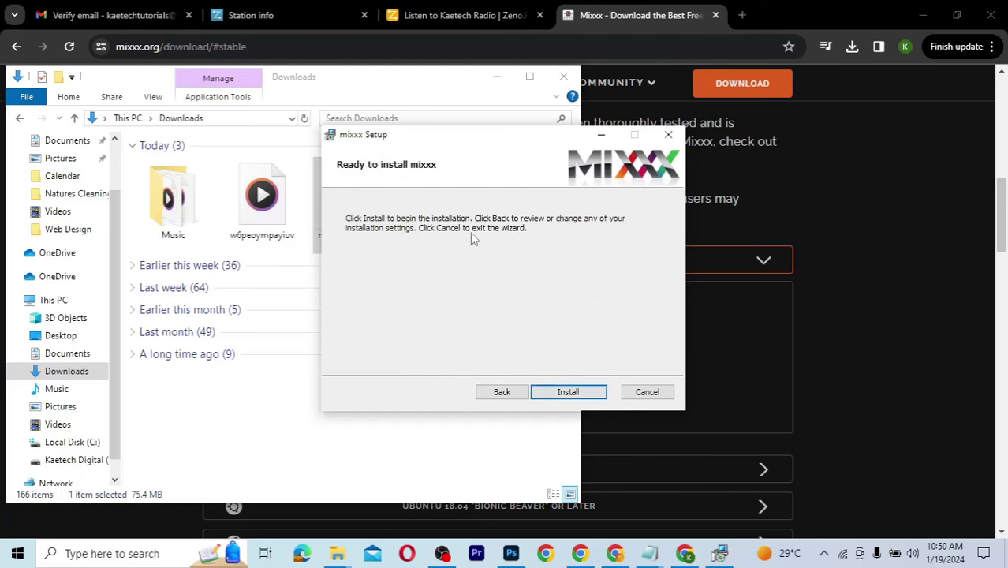
pyautogui.click(564, 394)
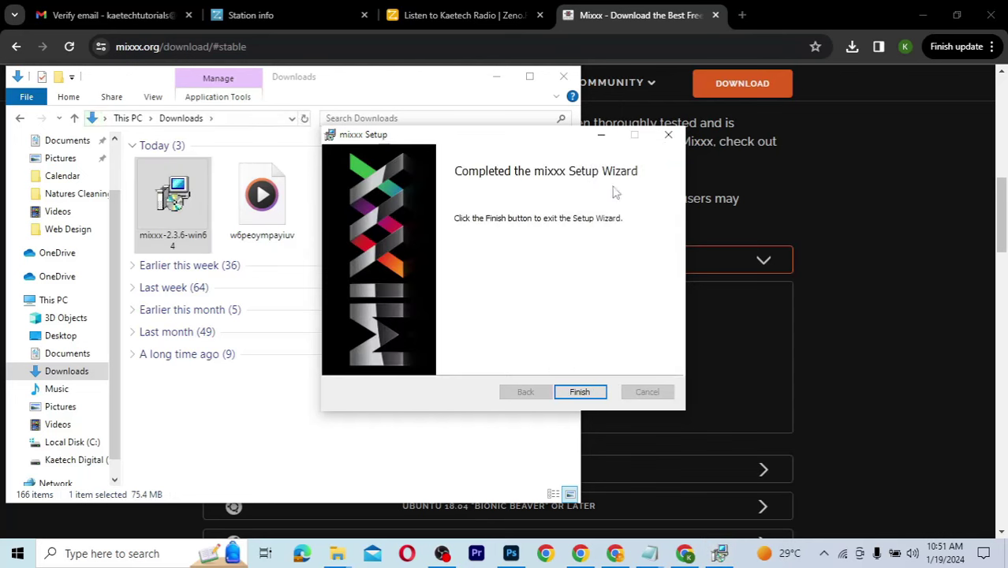
pyautogui.click(579, 392)
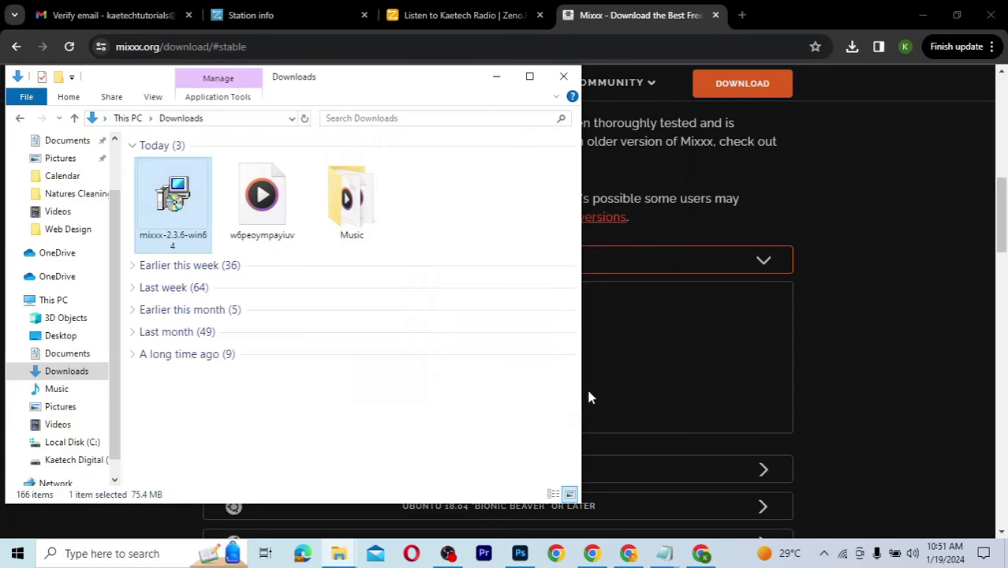
# Step: Launch Mixxx from its desktop shortcut
pyautogui.click(925, 20)
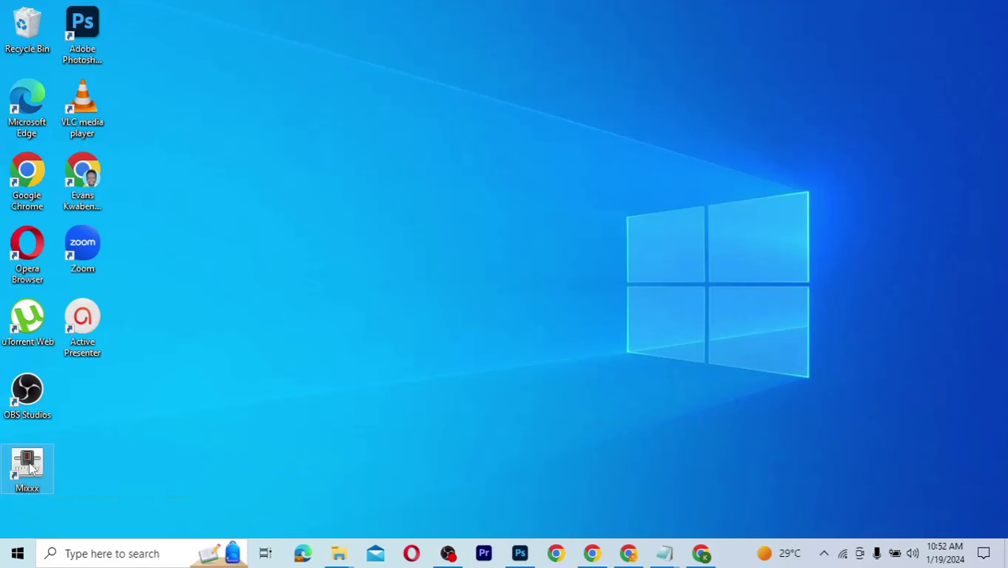
pyautogui.click(28, 470)
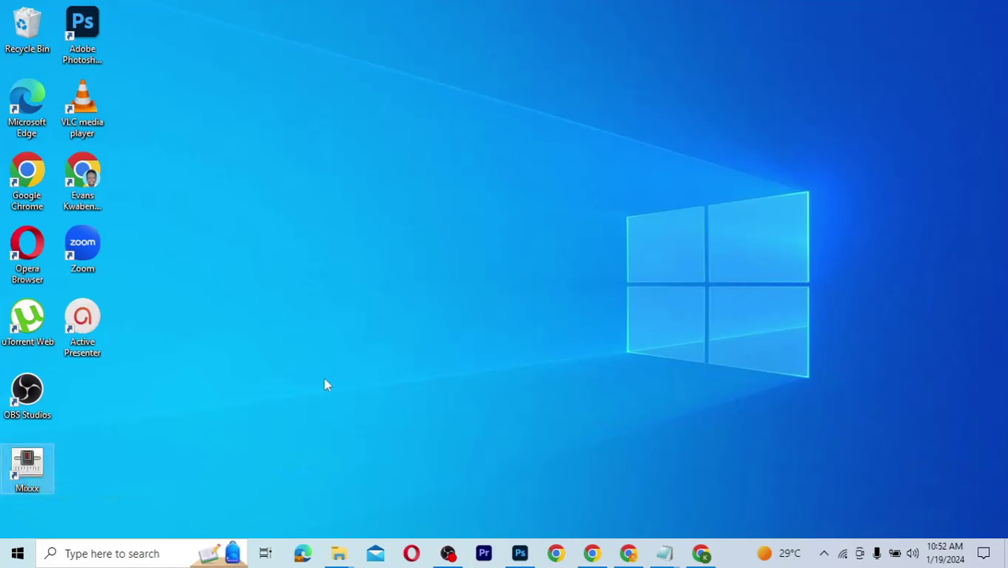
pyautogui.doubleClick(28, 465)
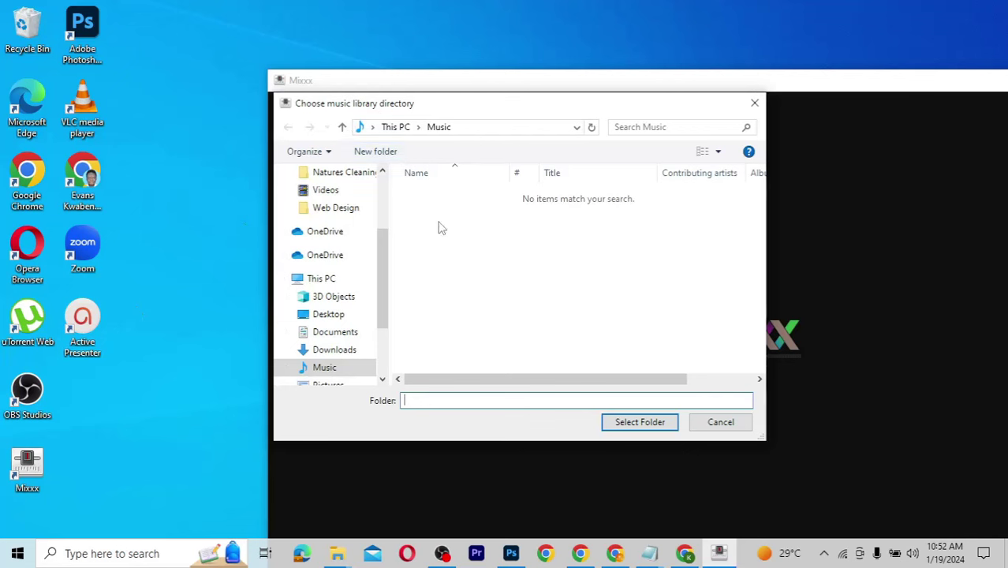
# Step: Choose the Downloads > Music folder as the Mixxx music library directory
pyautogui.moveTo(380, 268); pyautogui.dragTo(384, 213)
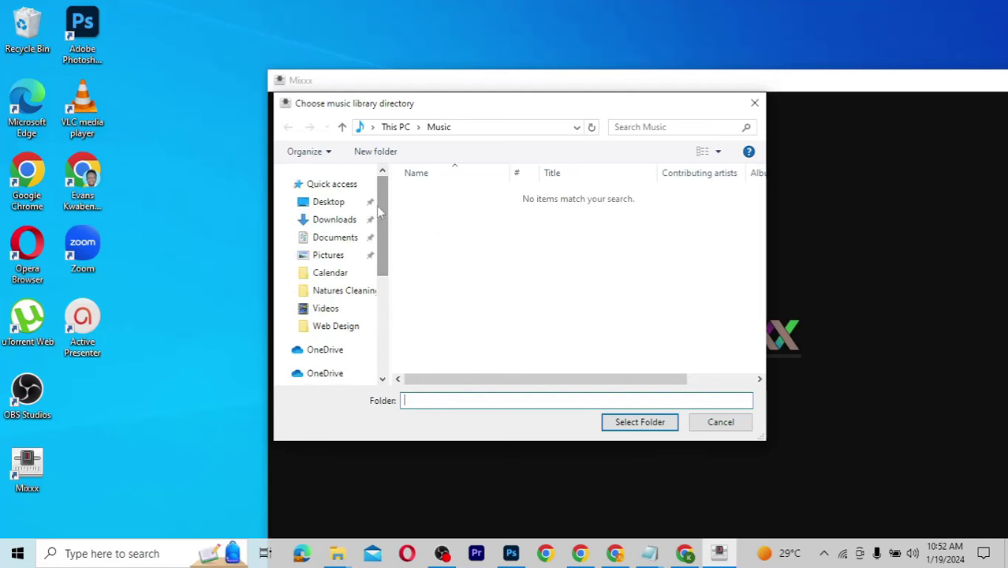
pyautogui.click(338, 224)
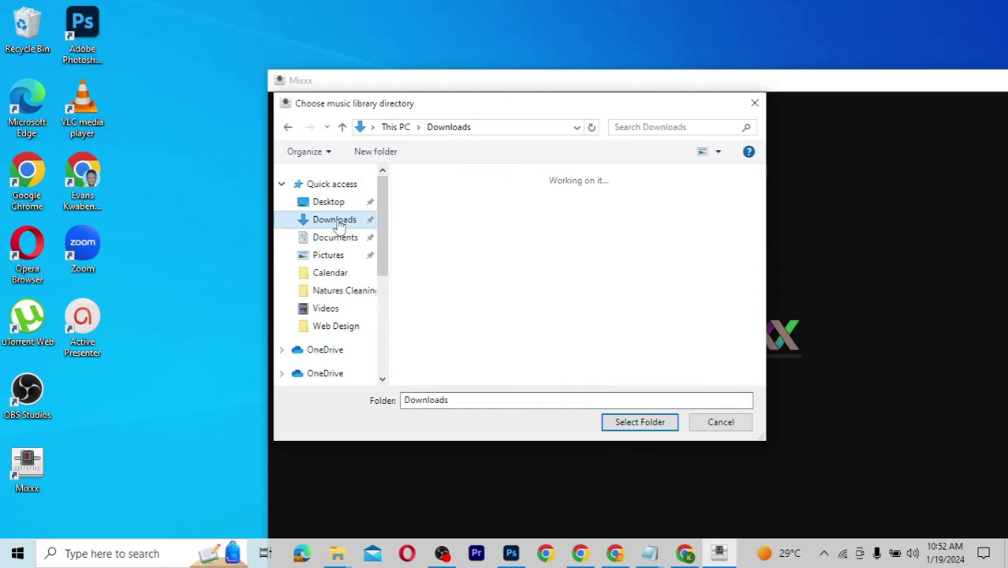
pyautogui.click(441, 229)
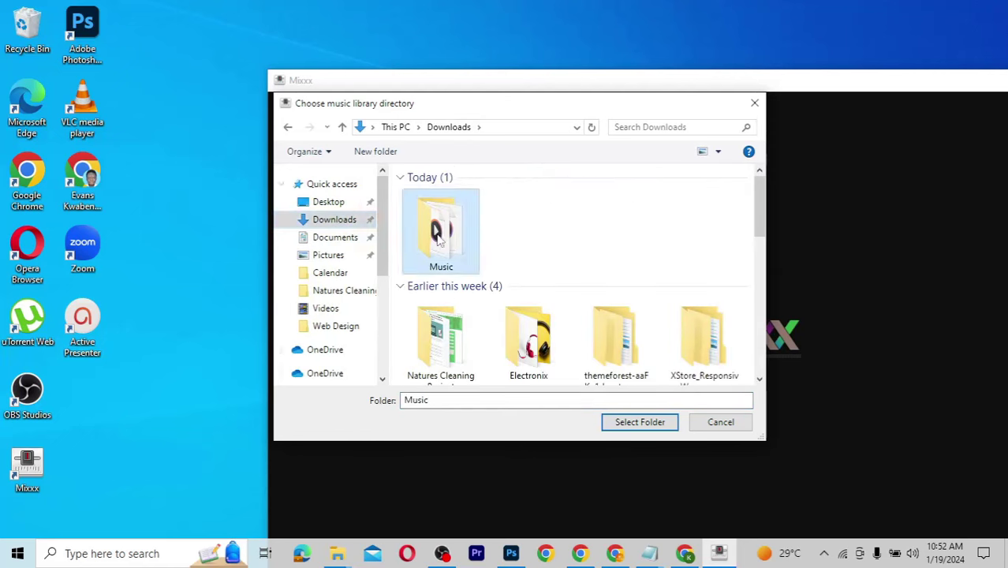
pyautogui.click(634, 424)
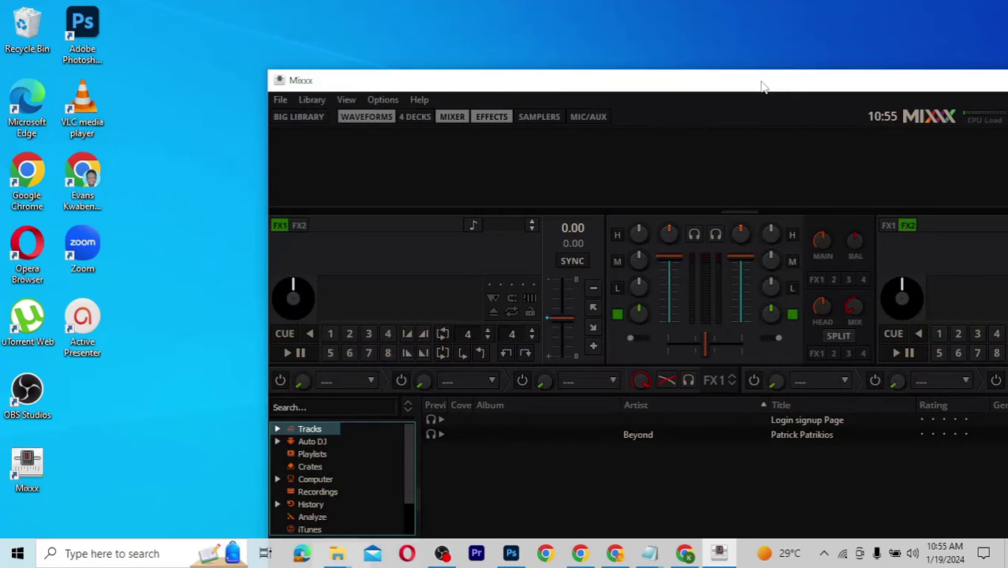
# Step: Fit the Mixxx window on screen and open Options > Preferences at Sound Hardware
pyautogui.moveTo(760, 82); pyautogui.dragTo(524, 16)
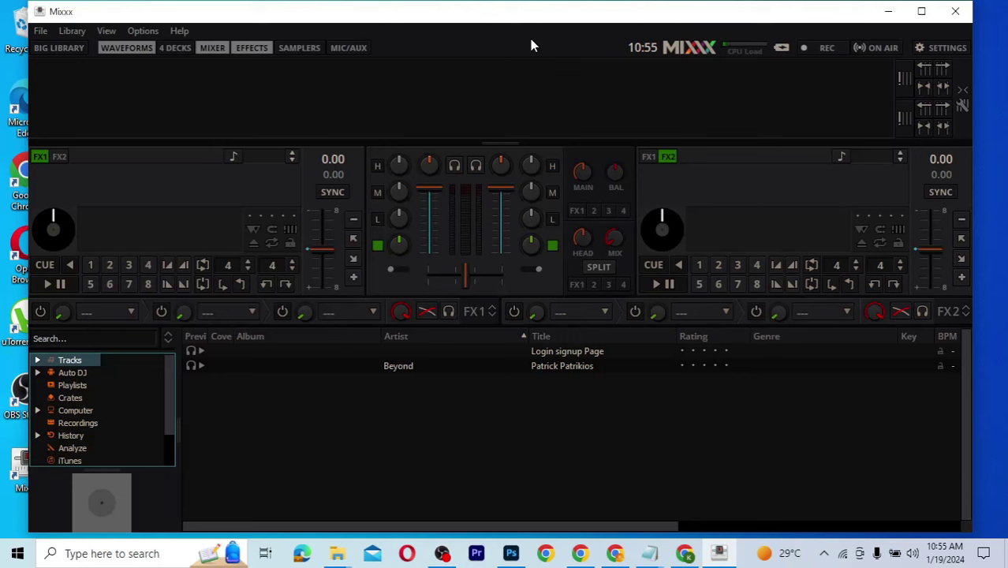
pyautogui.click(143, 33)
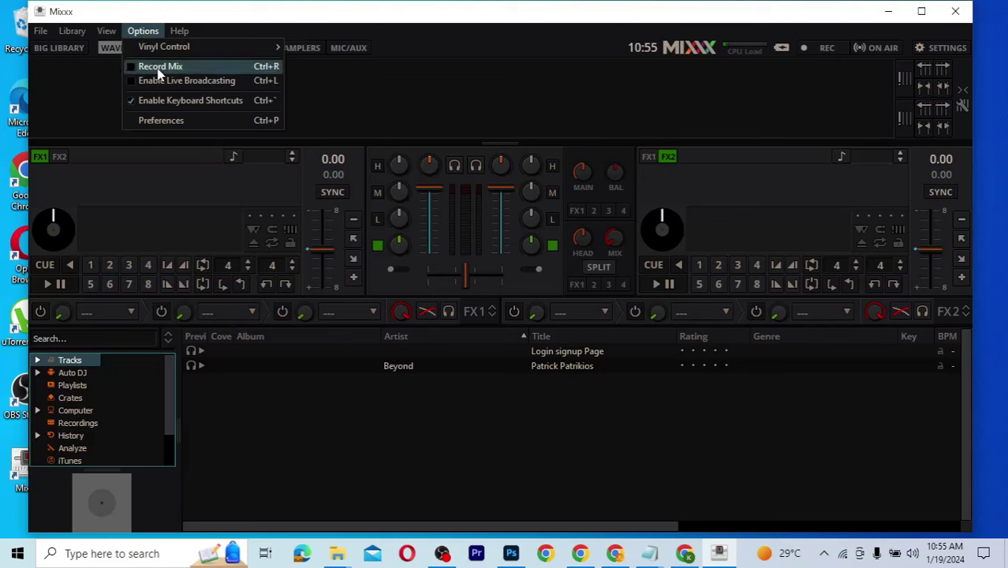
pyautogui.moveTo(45, 33)
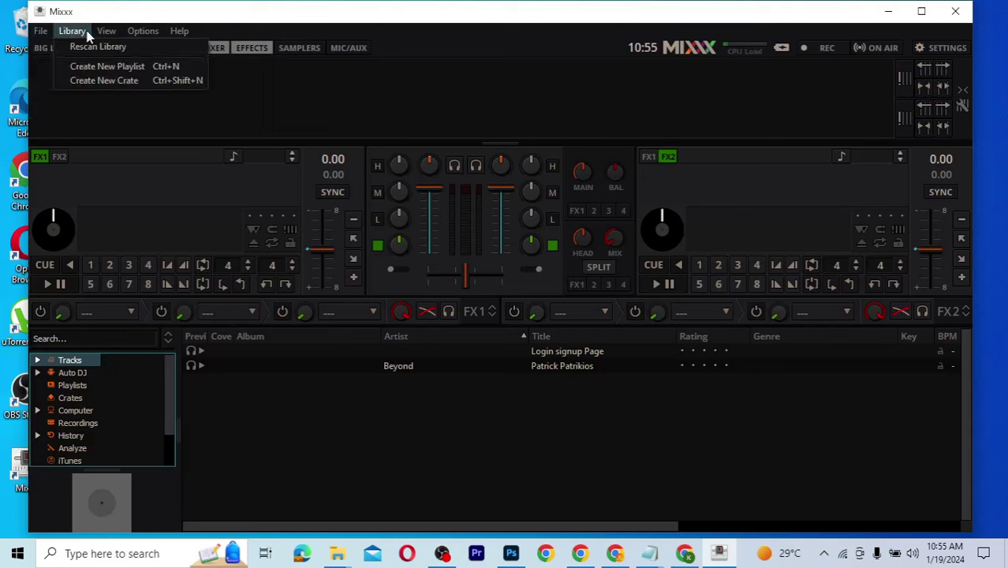
pyautogui.moveTo(107, 36)
pyautogui.moveTo(142, 36)
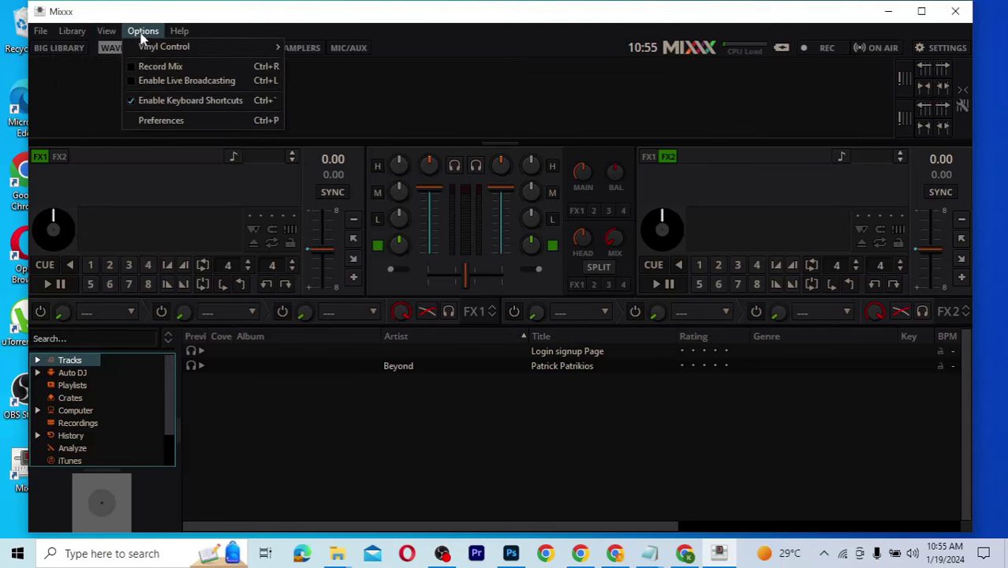
pyautogui.click(160, 123)
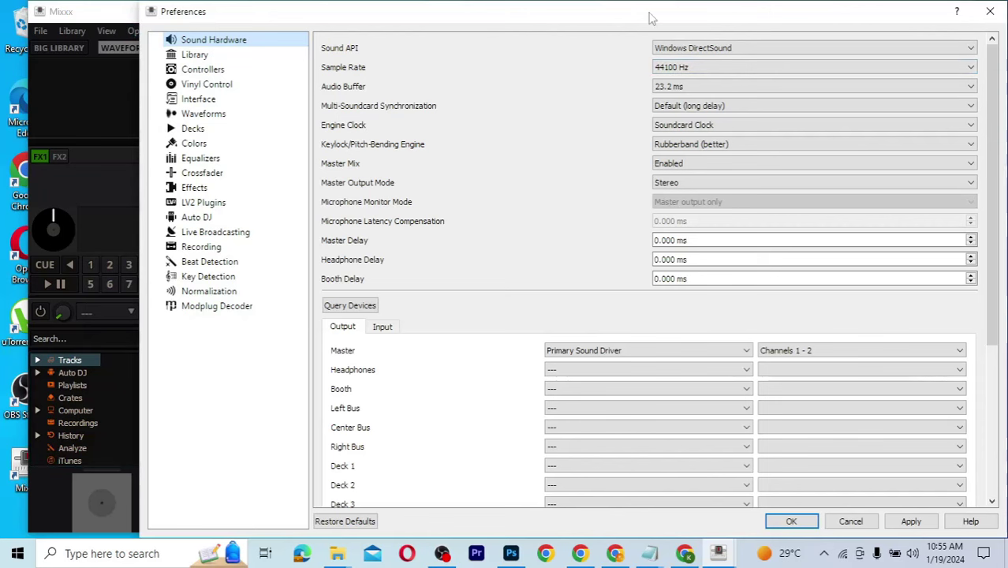
# Step: Assign the High Definition Audio microphone to Vinyl Control 1 on Channels 1 - 2 and apply
pyautogui.moveTo(651, 17); pyautogui.dragTo(563, 27)
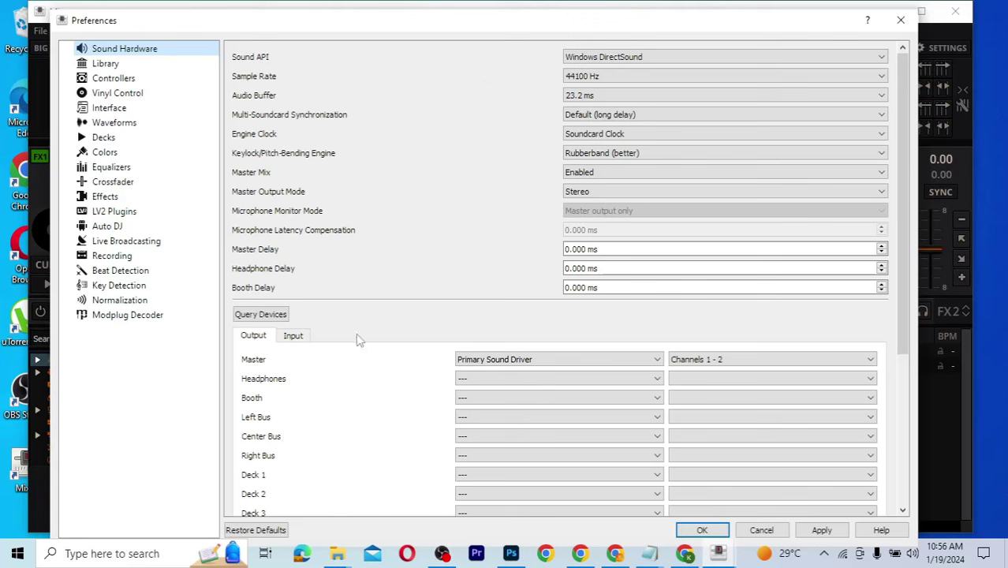
pyautogui.click(293, 336)
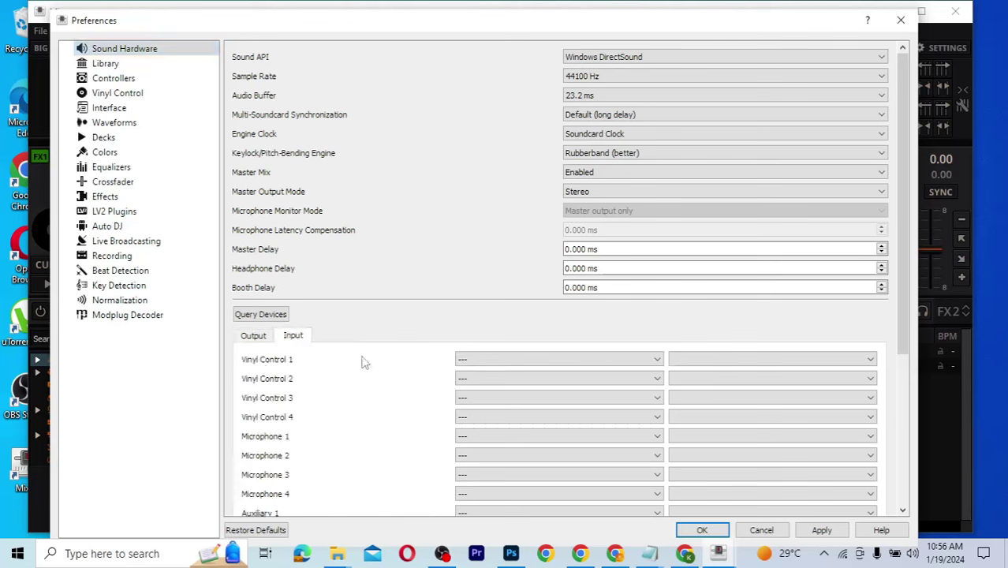
pyautogui.click(575, 367)
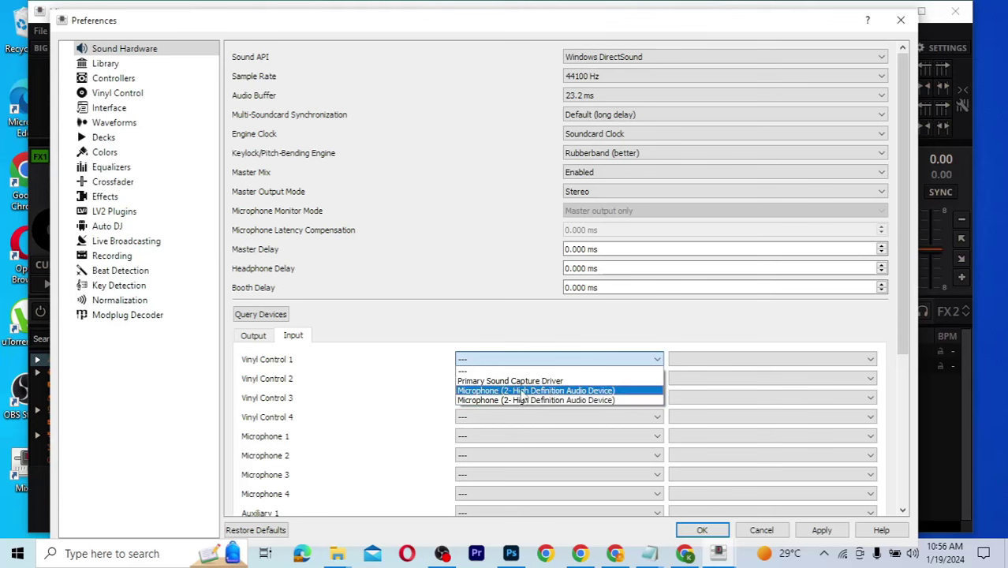
pyautogui.click(537, 392)
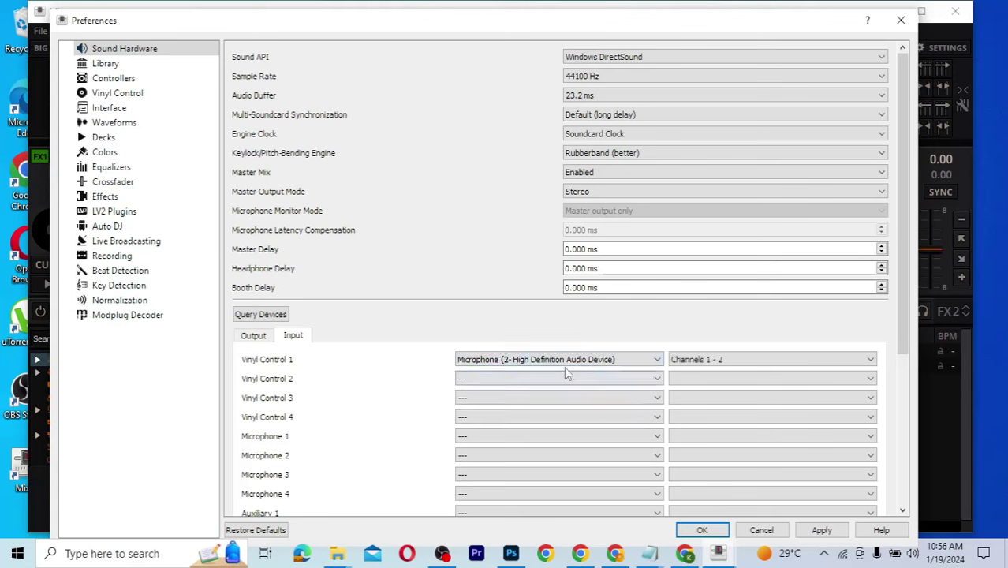
pyautogui.click(729, 362)
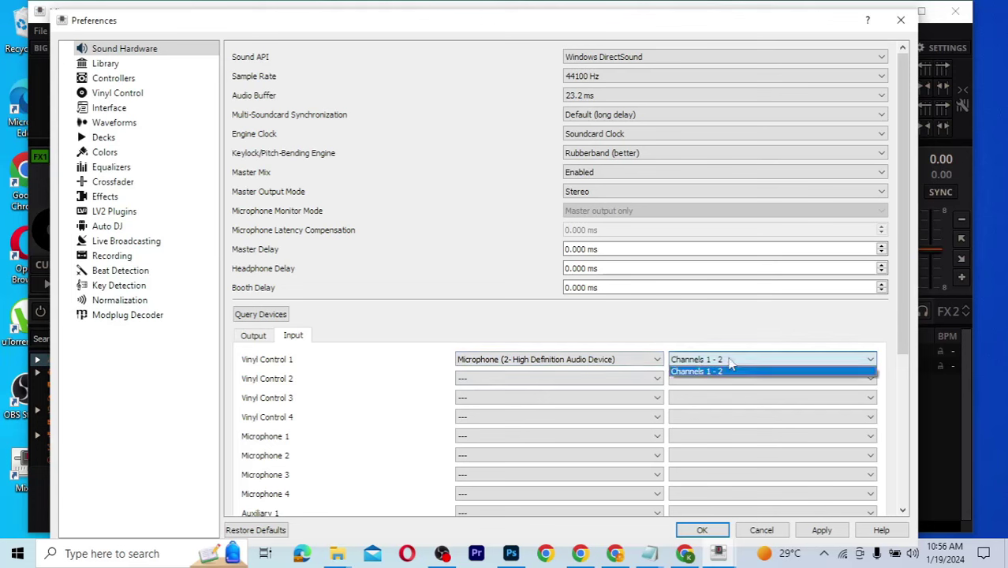
pyautogui.click(729, 362)
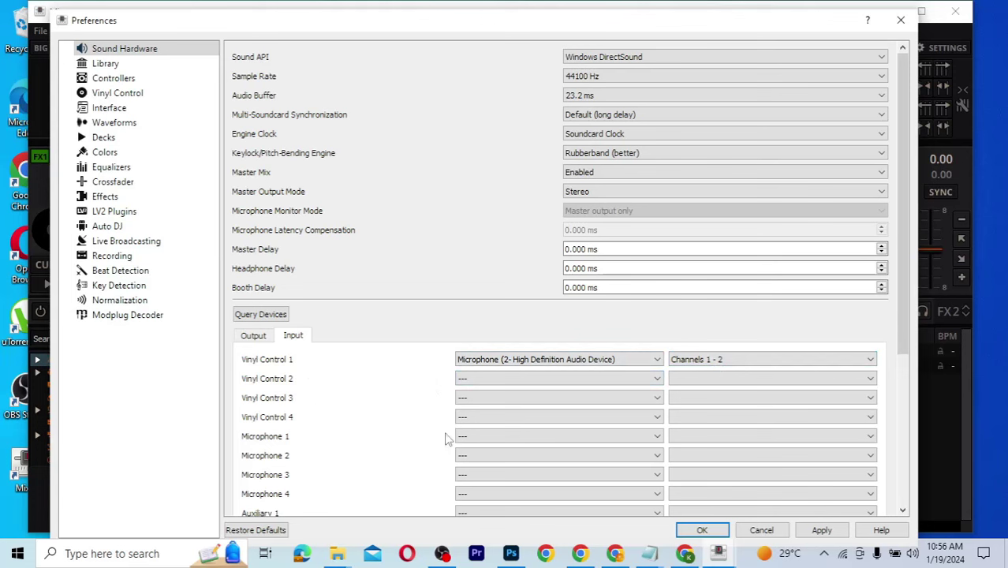
pyautogui.click(538, 377)
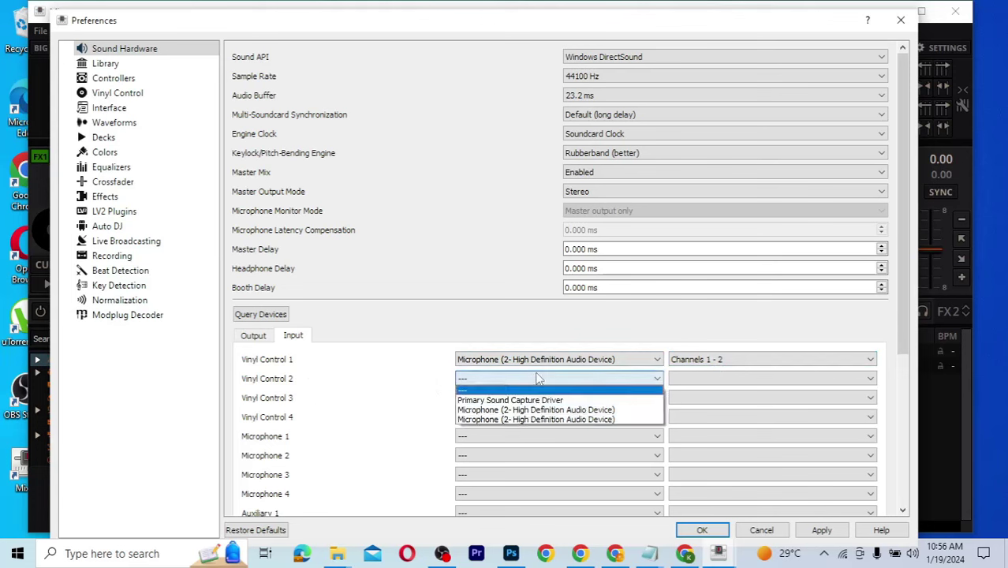
pyautogui.click(536, 377)
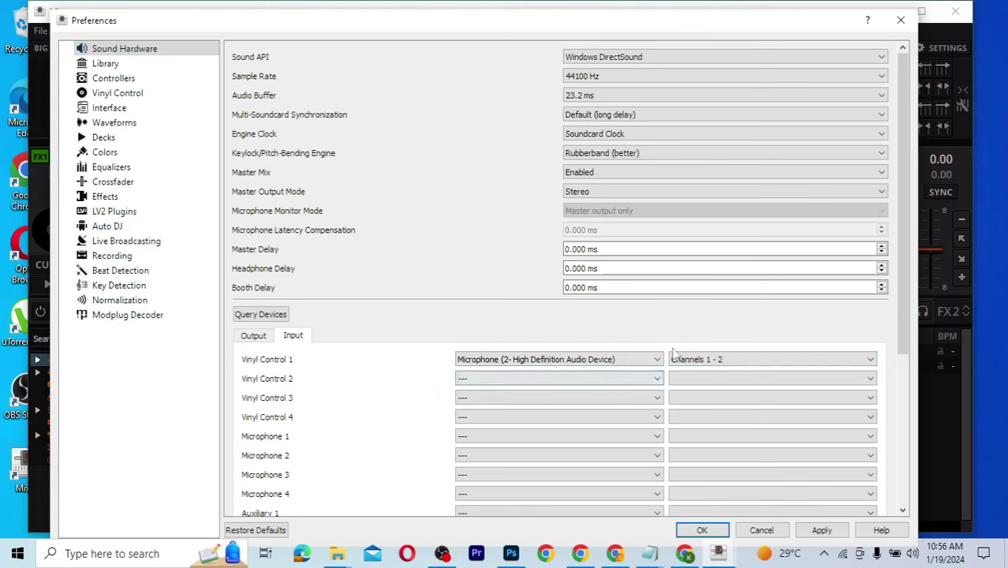
pyautogui.click(823, 532)
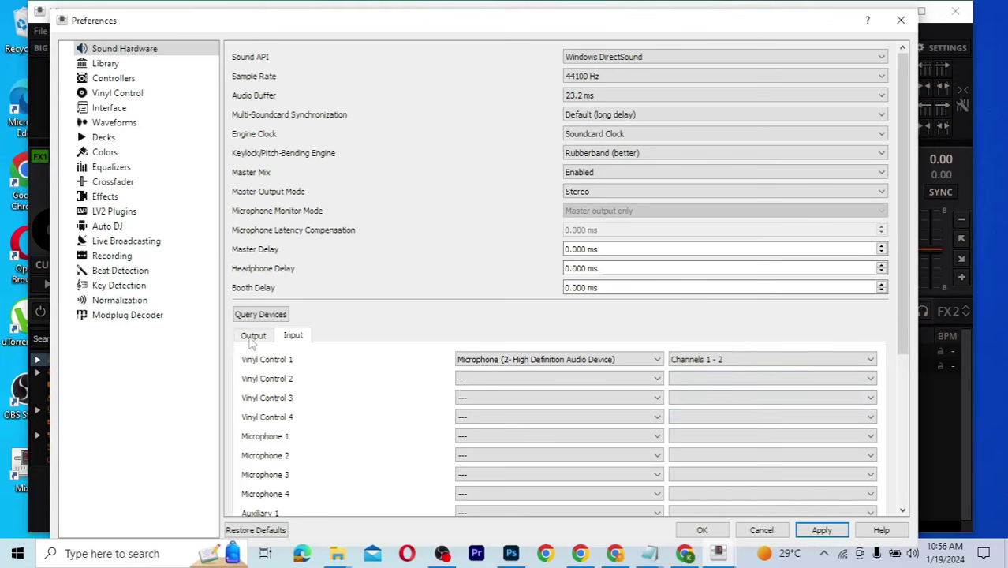
# Step: Keep Primary Sound Driver as the Master output device and apply the settings
pyautogui.click(252, 337)
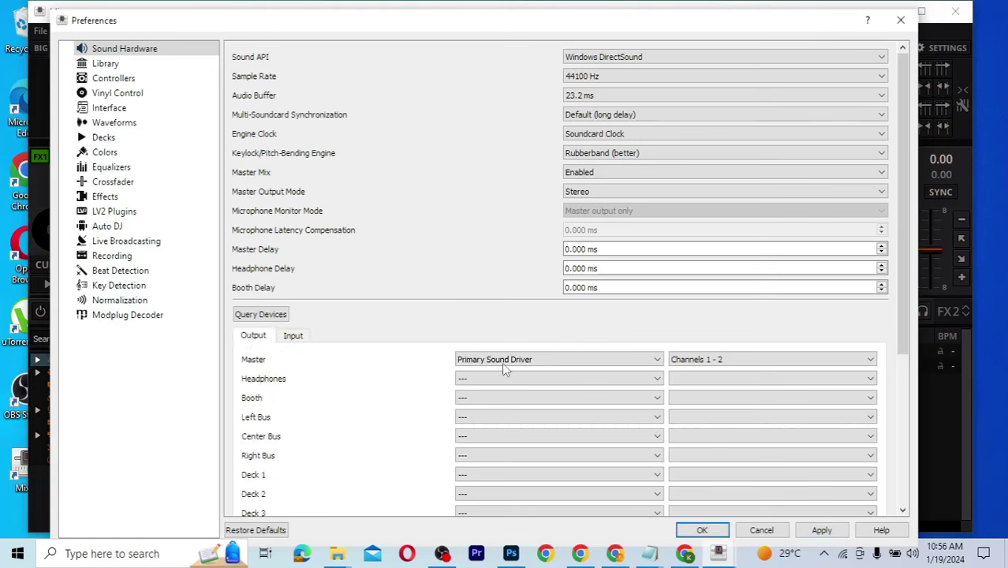
pyautogui.click(527, 365)
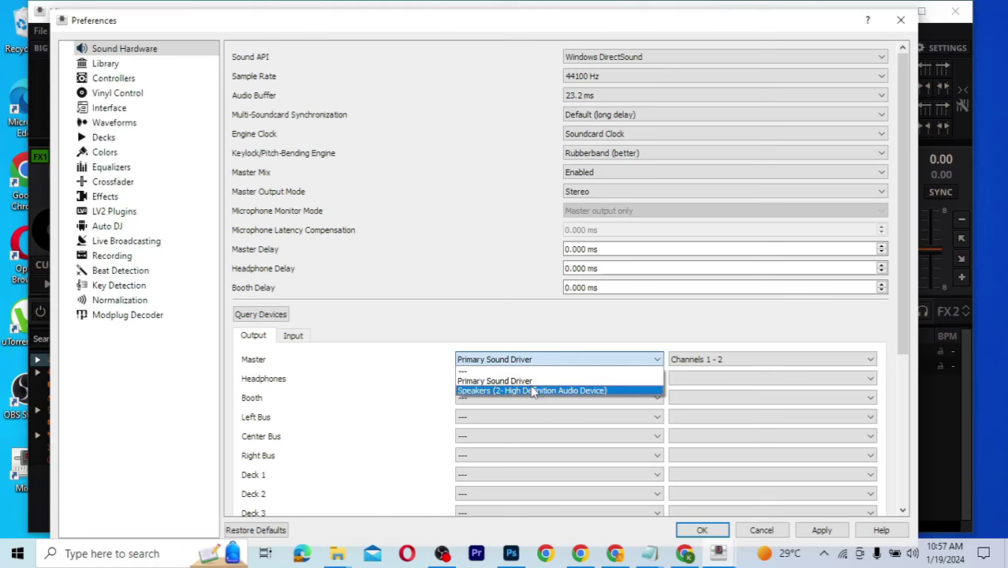
pyautogui.click(535, 385)
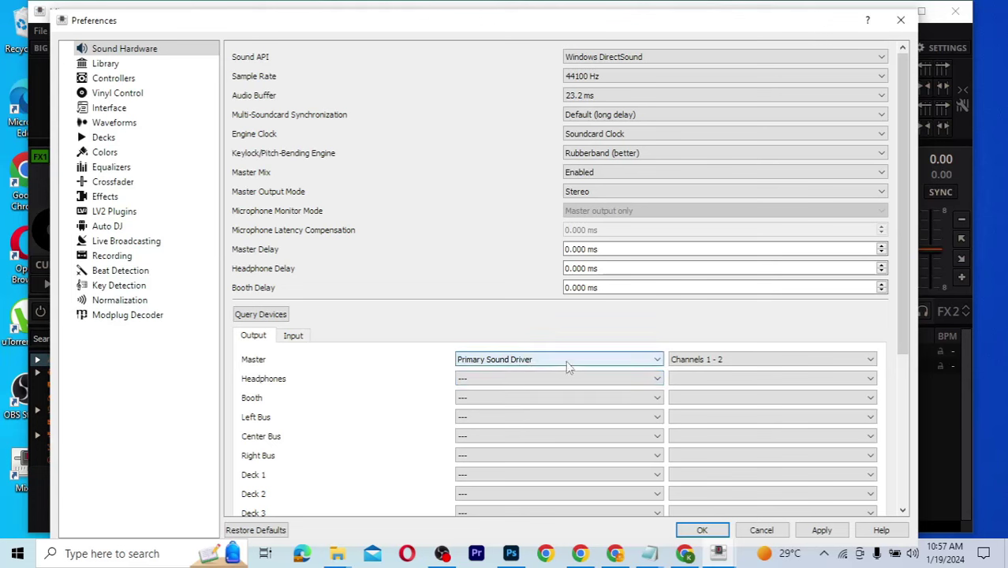
pyautogui.click(568, 365)
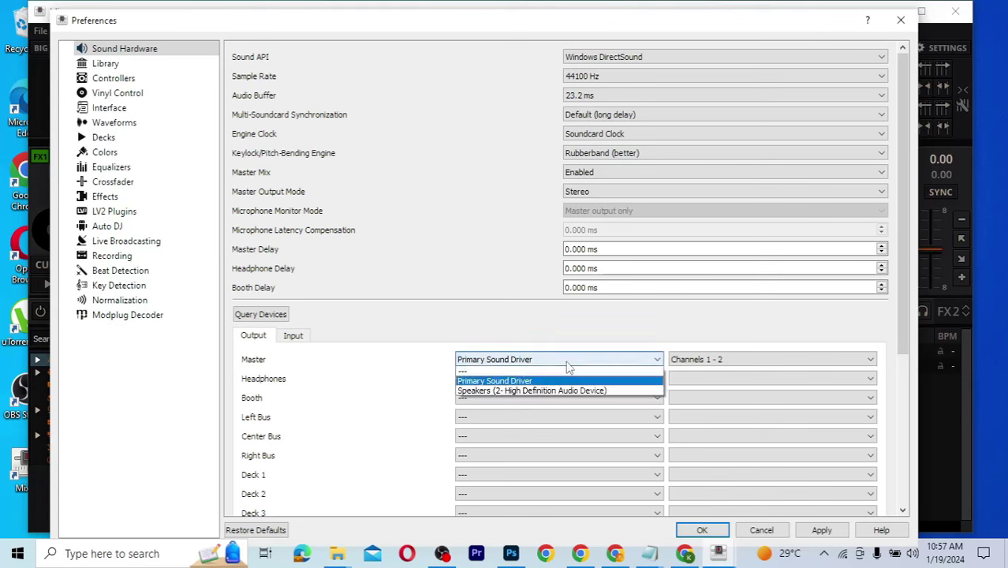
pyautogui.click(568, 365)
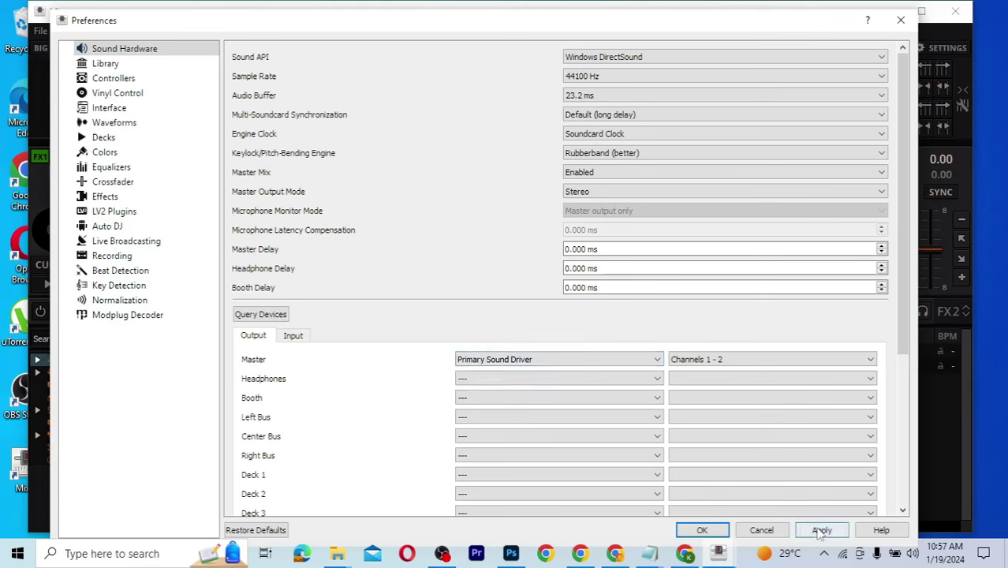
pyautogui.click(821, 533)
pyautogui.click(820, 532)
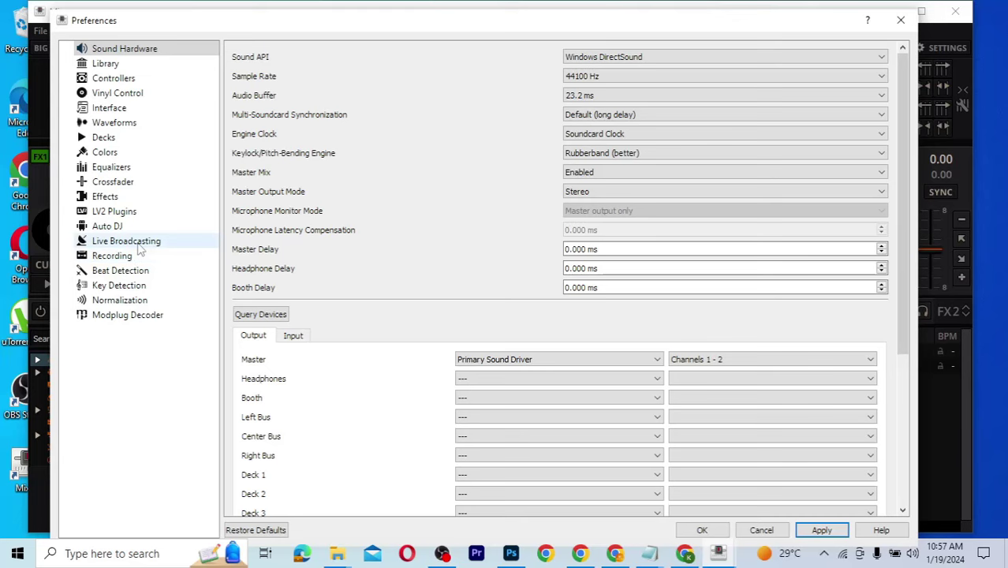
# Step: Open Live Broadcasting preferences, then show Kaetech Radio's Zeno station info page in Chrome
pyautogui.click(134, 241)
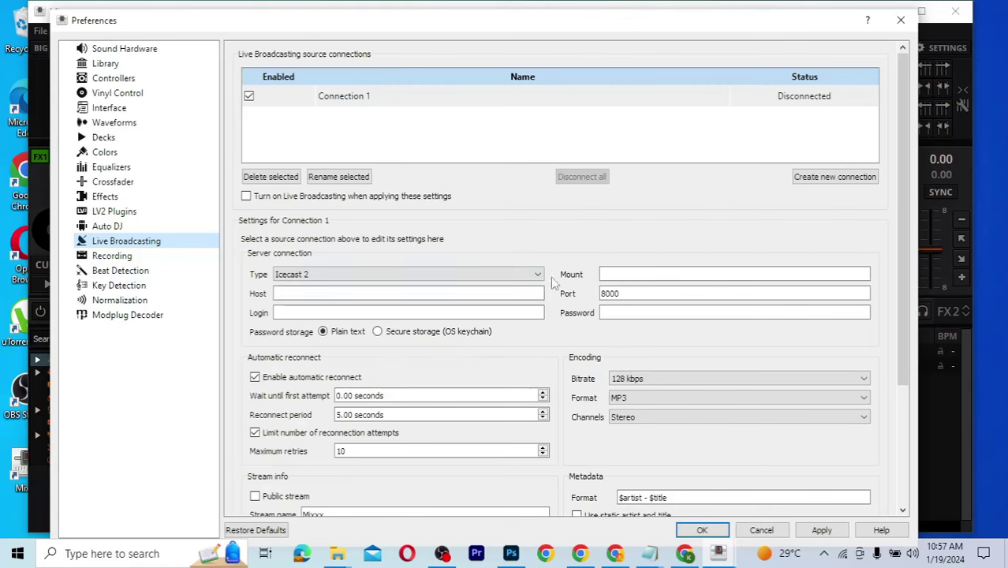
pyautogui.click(685, 554)
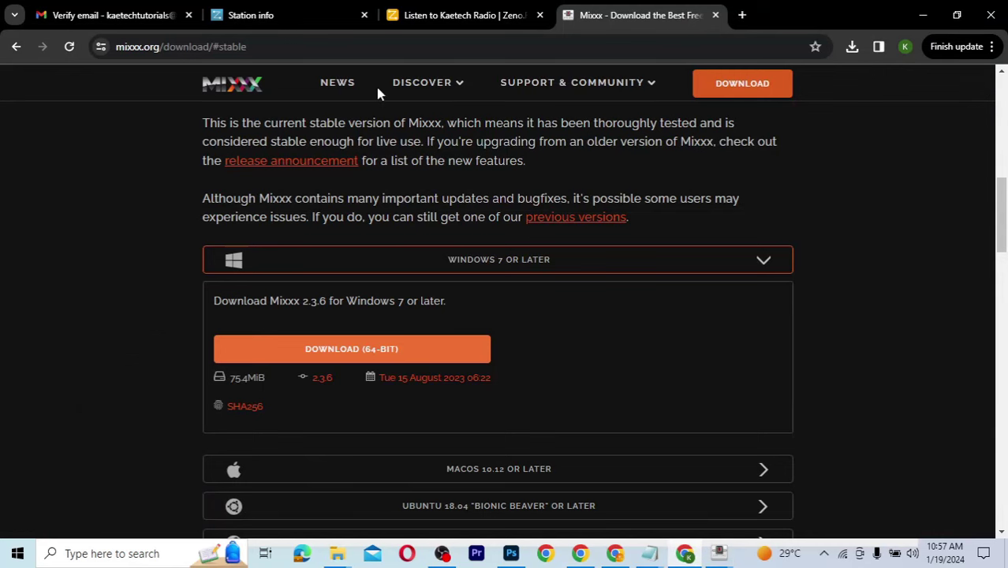
pyautogui.click(281, 14)
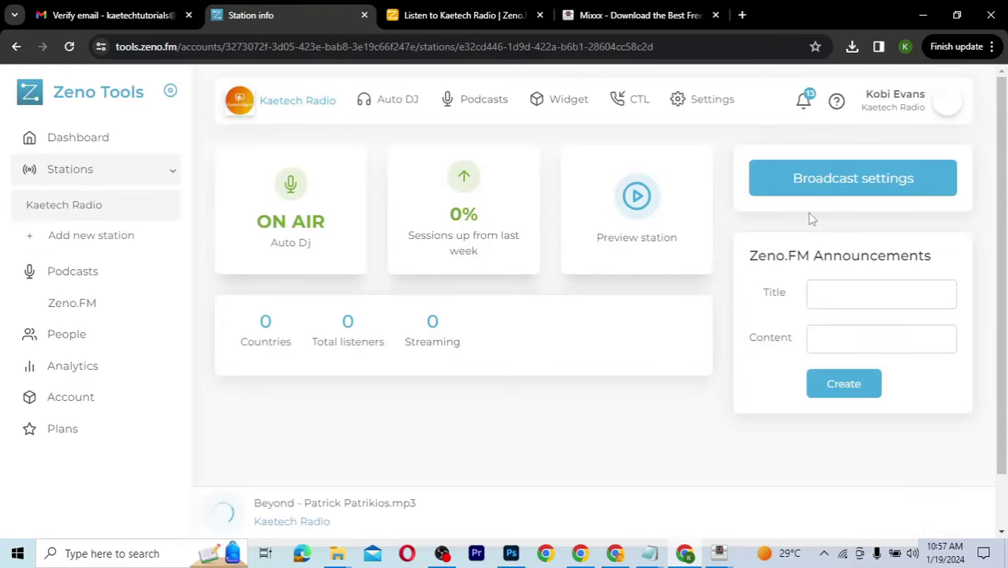
# Step: Check the station's broadcast settings for the Icecast server type, then return to Mixxx preferences
pyautogui.click(852, 183)
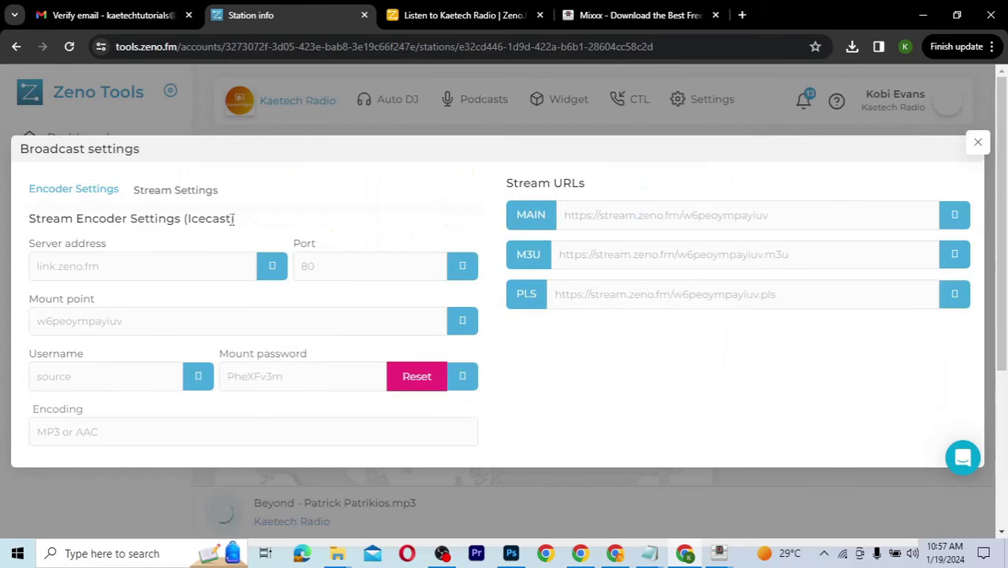
pyautogui.moveTo(232, 218); pyautogui.dragTo(187, 219)
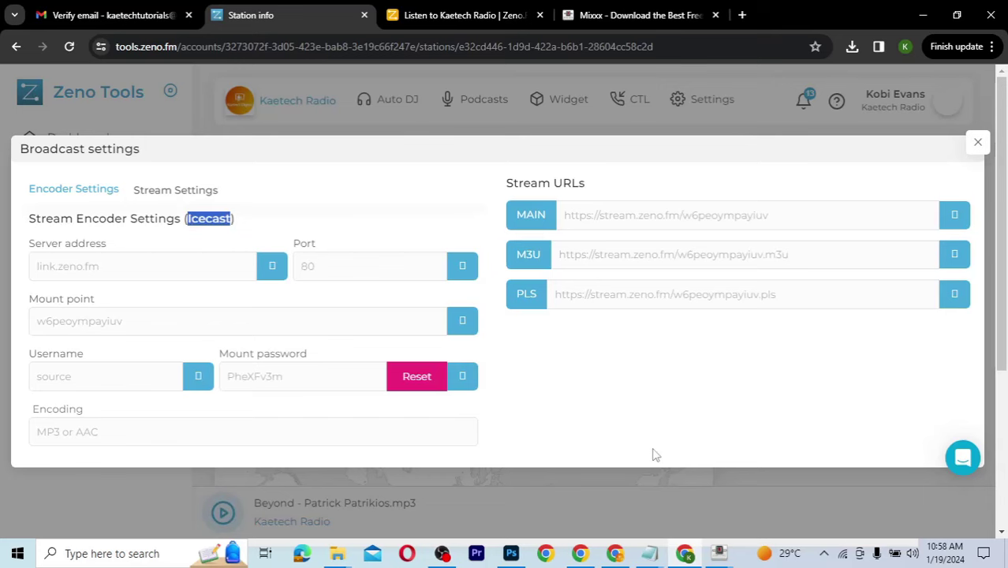
pyautogui.click(717, 552)
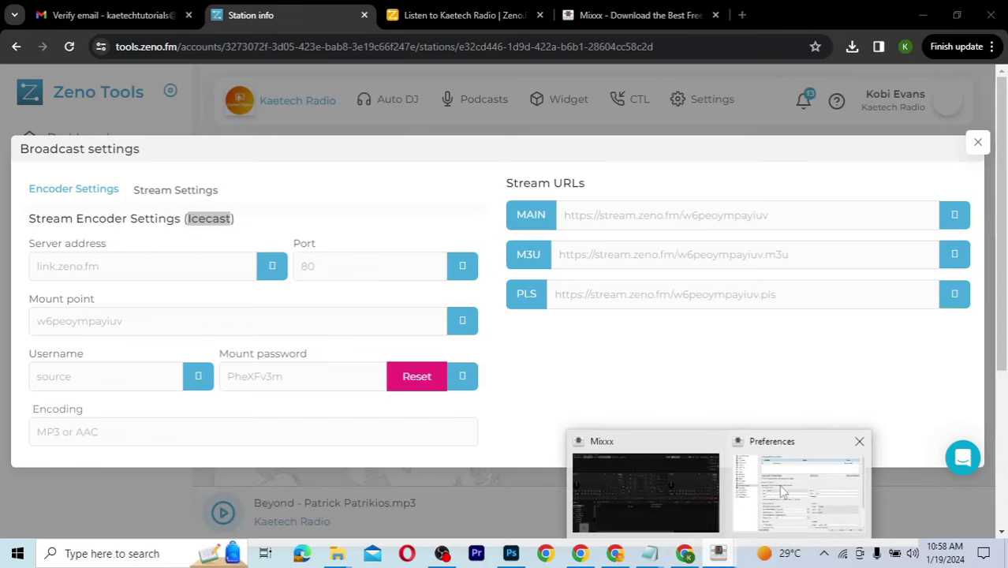
pyautogui.click(798, 491)
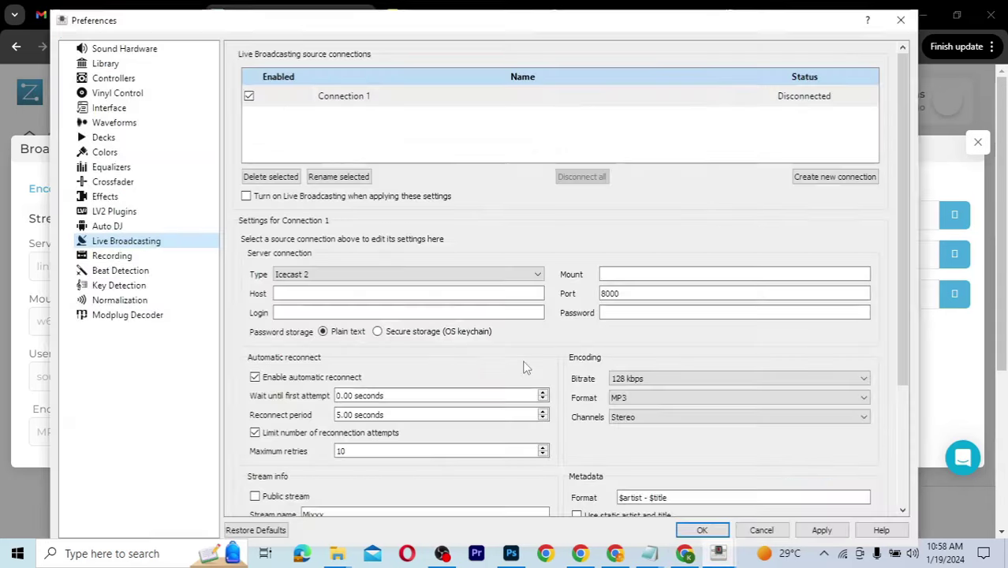
# Step: Leave Mixxx's connection type on Icecast 2 and copy the server address from Zeno's broadcast settings
pyautogui.click(303, 275)
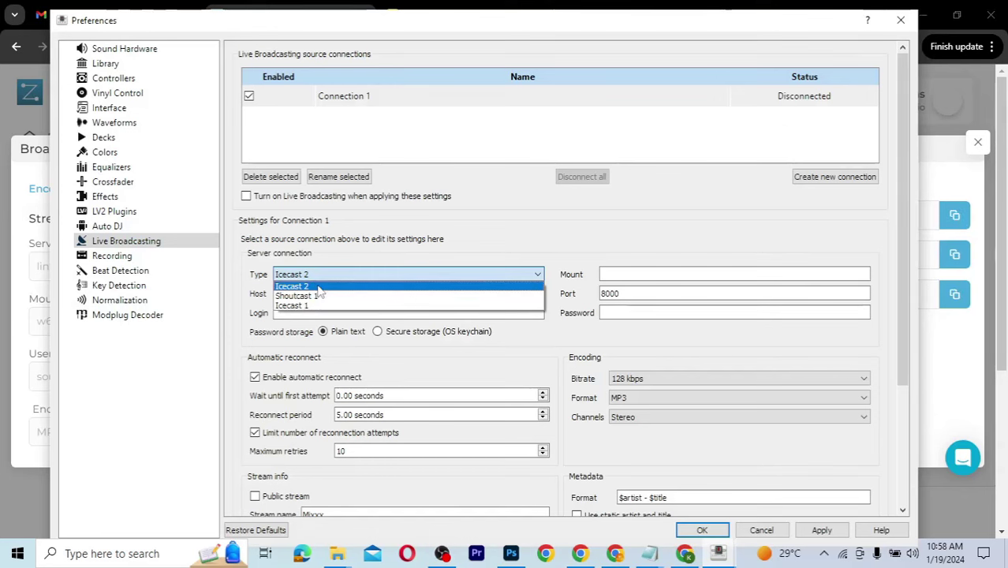
pyautogui.click(325, 287)
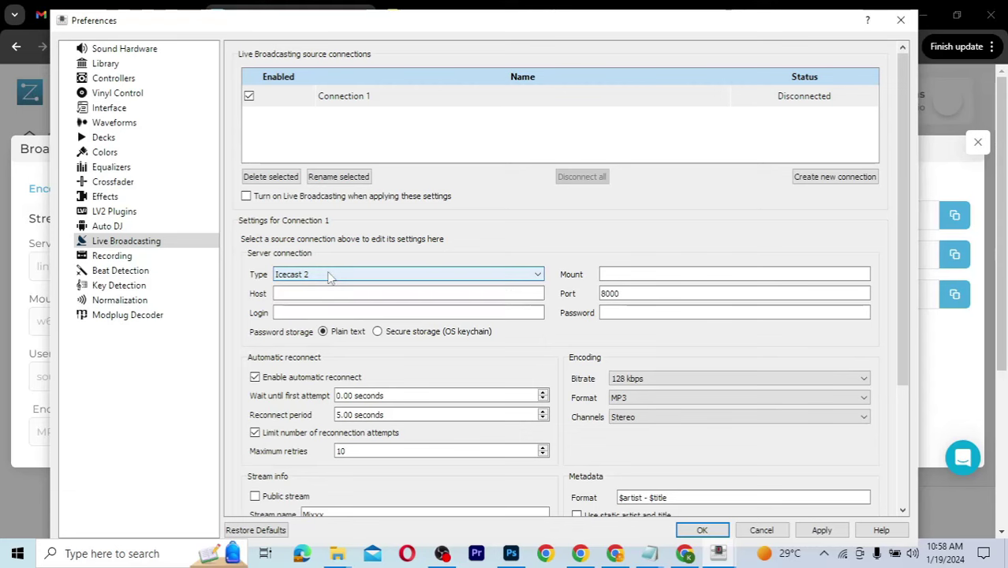
pyautogui.click(21, 376)
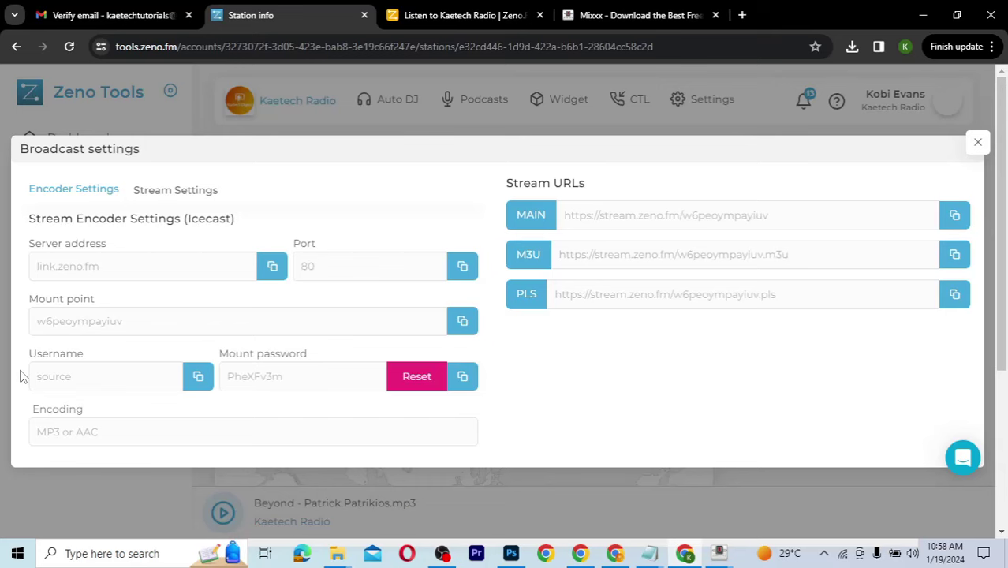
pyautogui.click(718, 554)
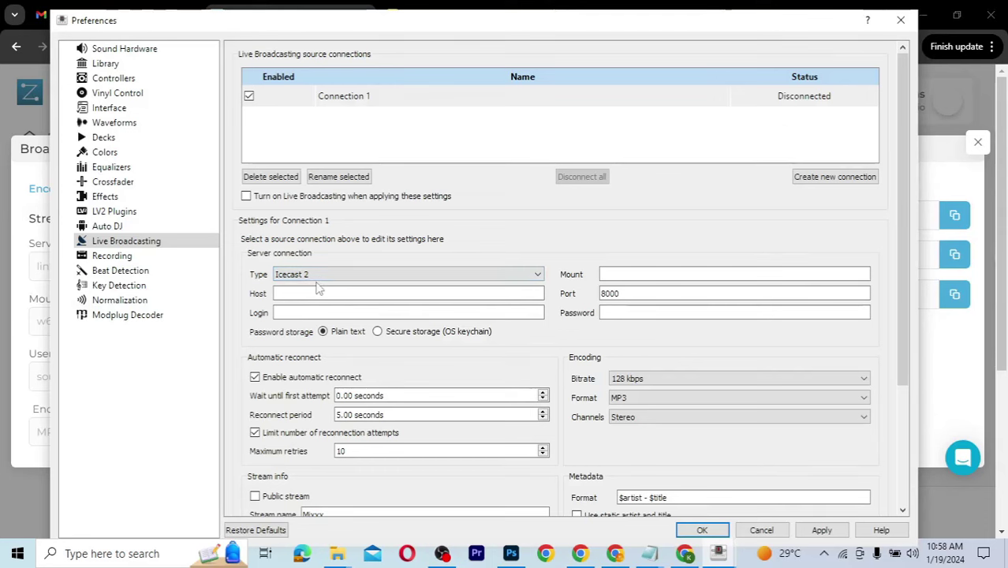
pyautogui.click(316, 278)
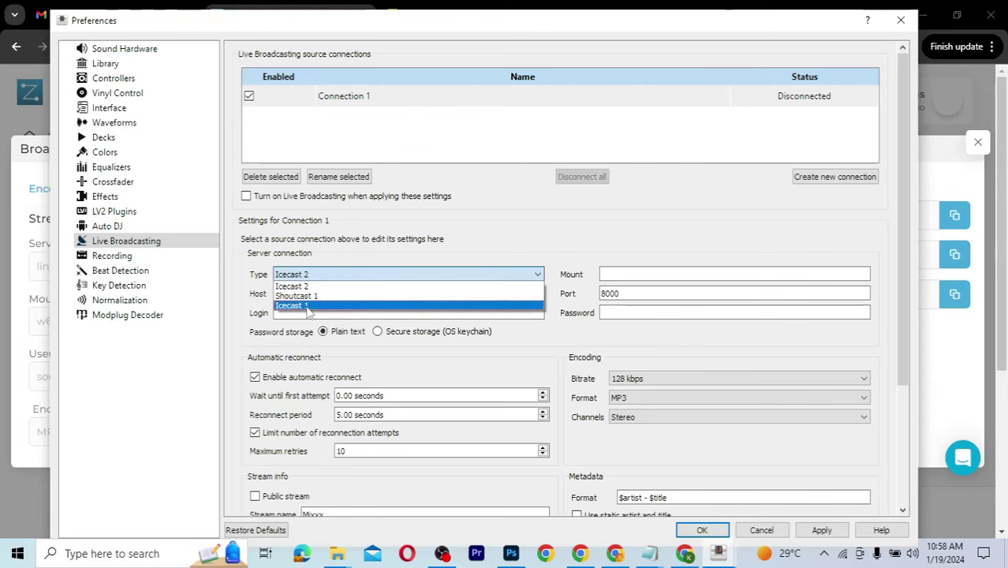
pyautogui.click(323, 278)
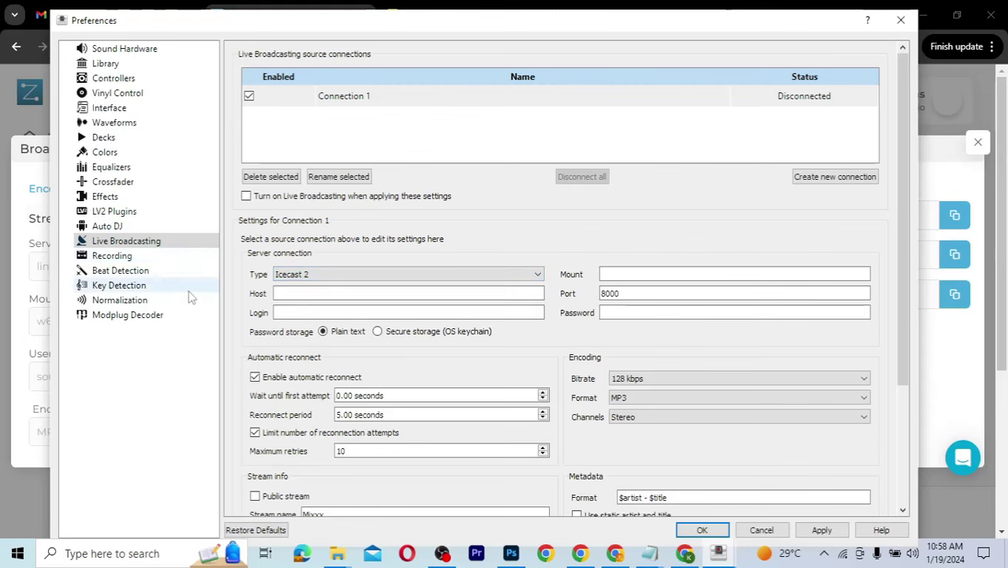
pyautogui.click(15, 290)
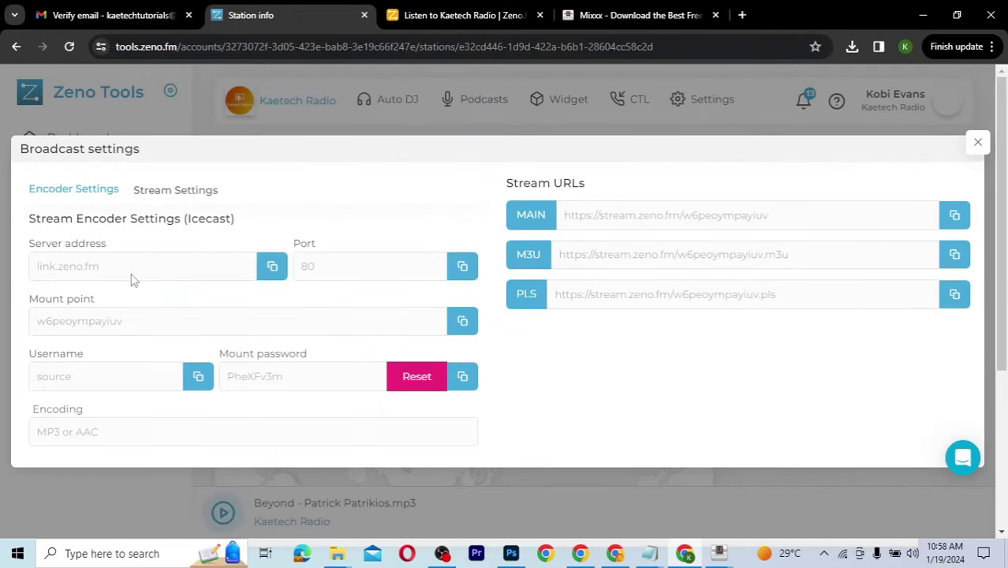
pyautogui.click(272, 267)
pyautogui.moveTo(721, 554)
pyautogui.click(788, 497)
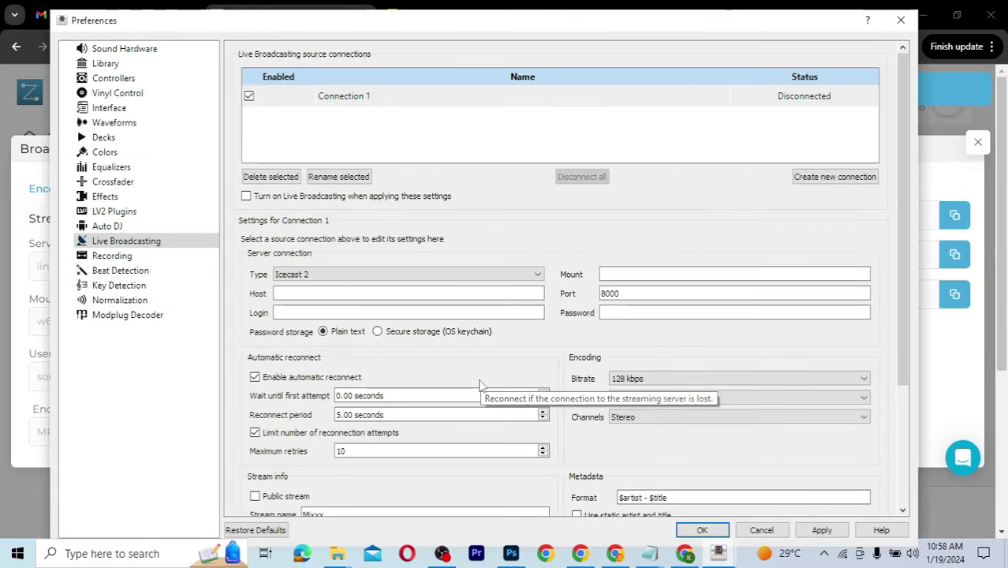
pyautogui.click(391, 294)
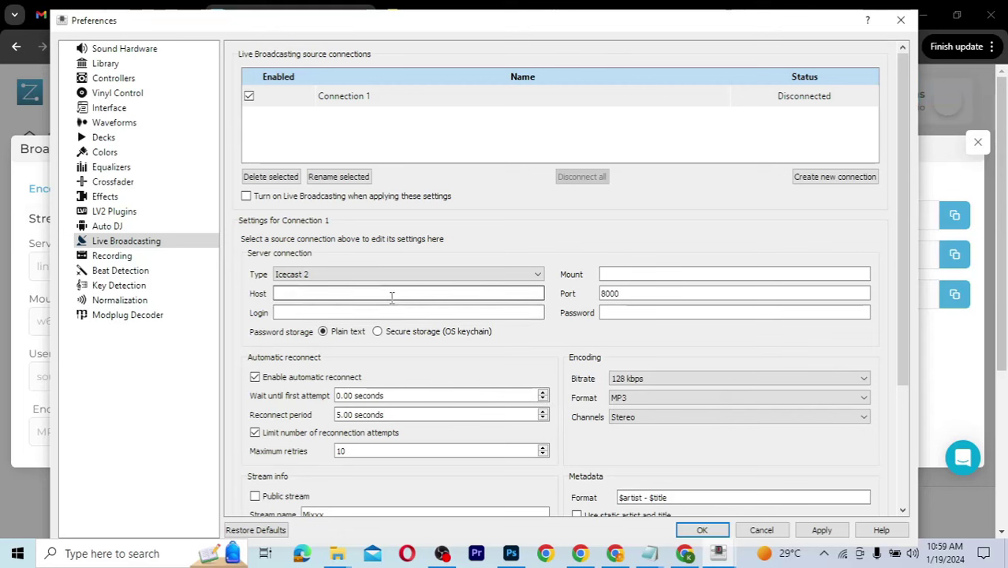
pyautogui.hotkey('ctrl', 'v')
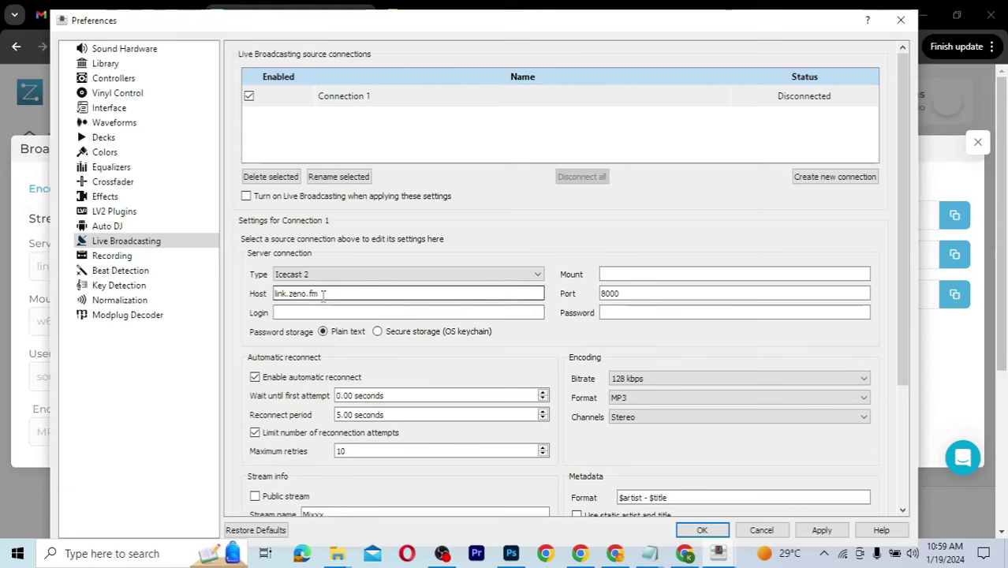
pyautogui.click(24, 284)
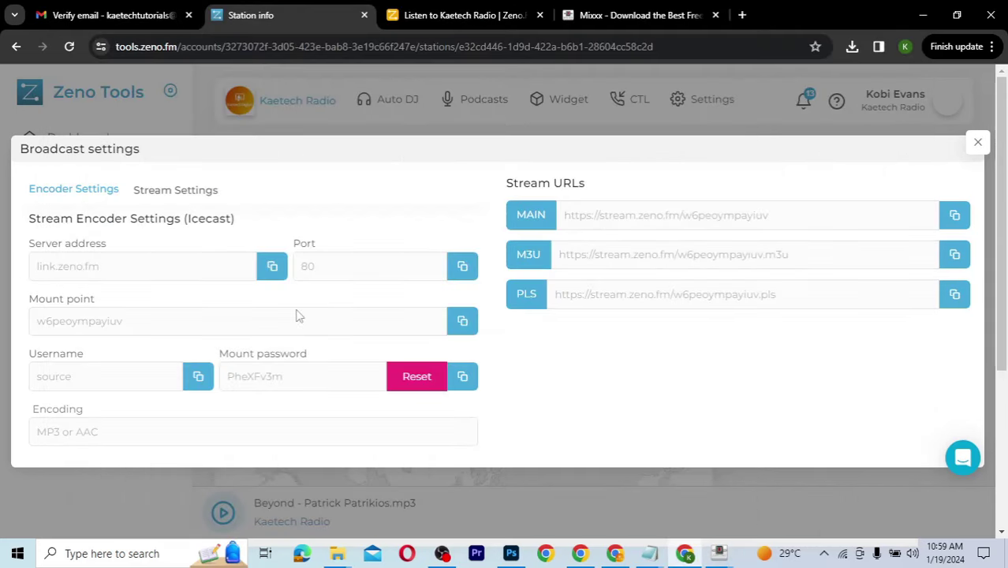
pyautogui.click(460, 322)
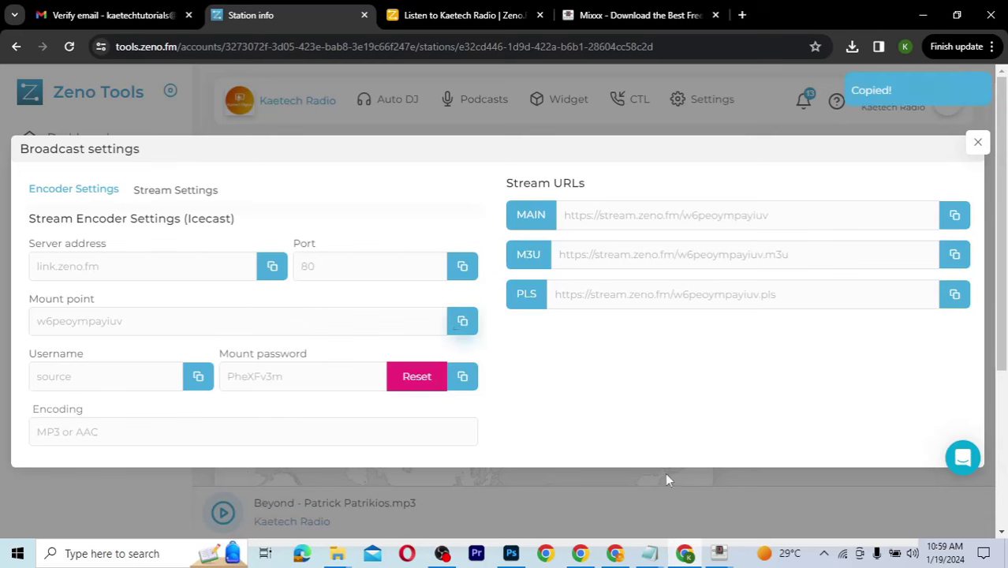
pyautogui.click(719, 554)
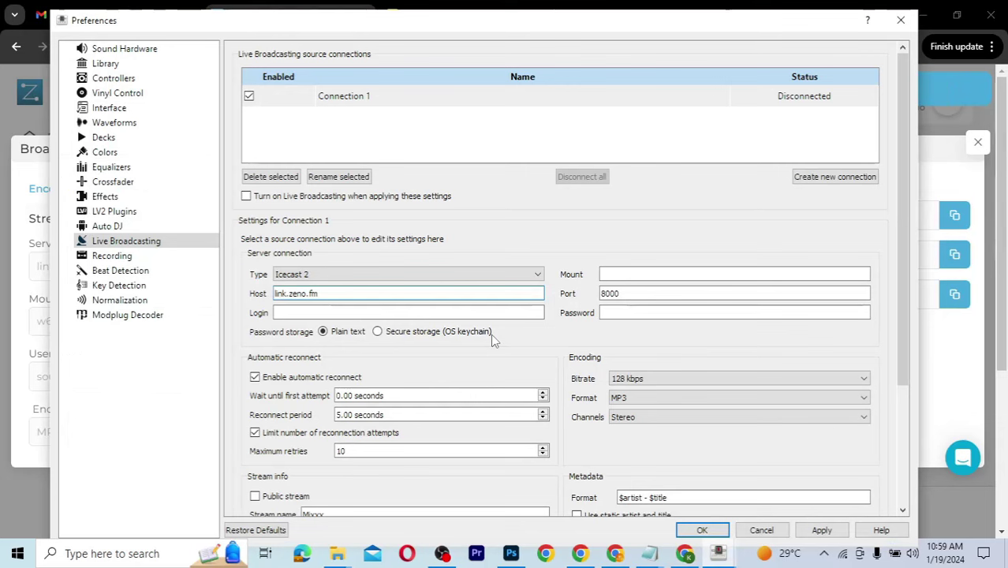
pyautogui.click(631, 274)
pyautogui.hotkey('ctrl', 'v')
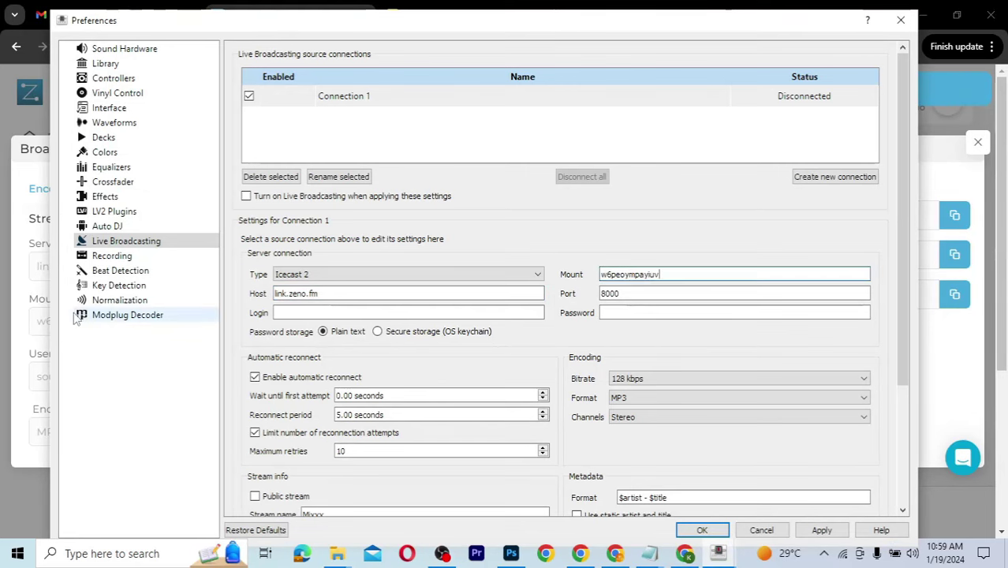
# Step: Replace the Mixxx port 8000 with Zeno's port 80
pyautogui.click(36, 319)
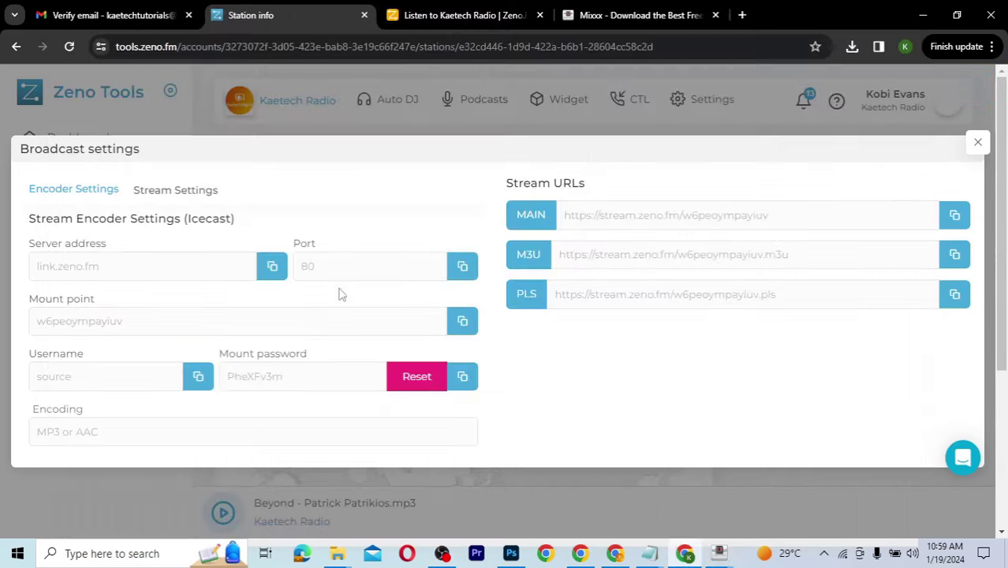
pyautogui.click(463, 268)
pyautogui.moveTo(717, 553)
pyautogui.click(773, 495)
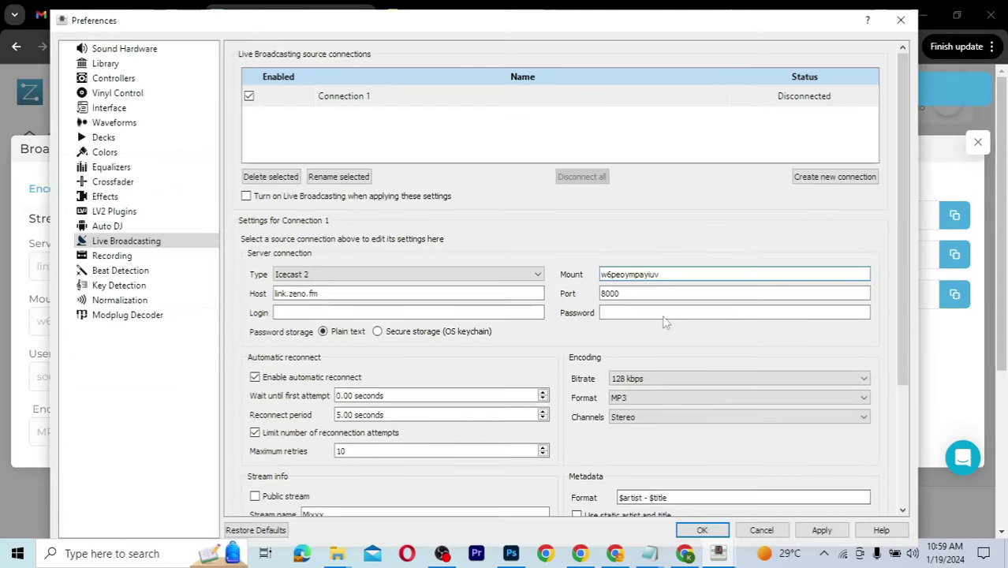
pyautogui.click(623, 293)
pyautogui.moveTo(623, 293); pyautogui.dragTo(570, 300)
pyautogui.hotkey('ctrl', 'v')
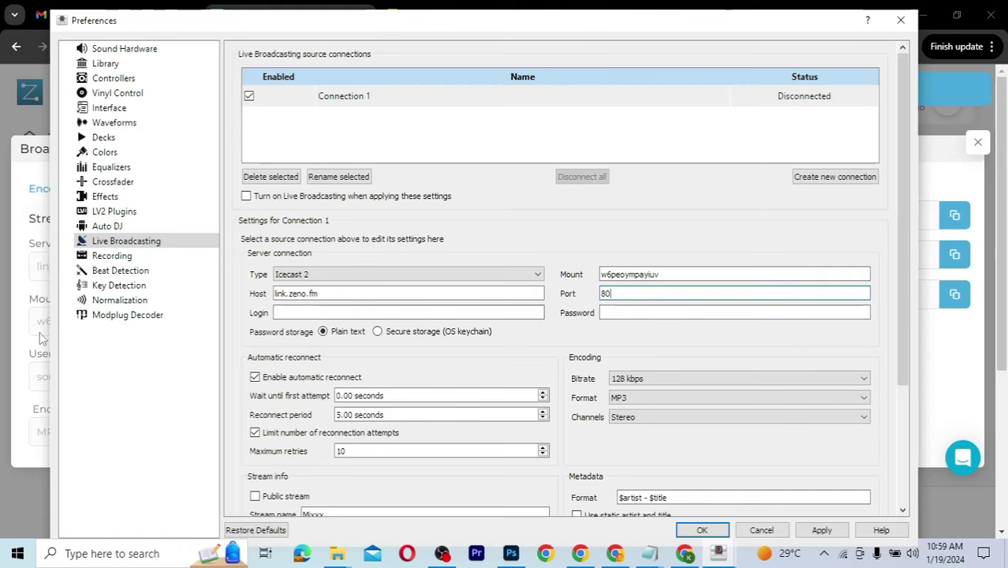
pyautogui.hotkey('alt', 'Tab')
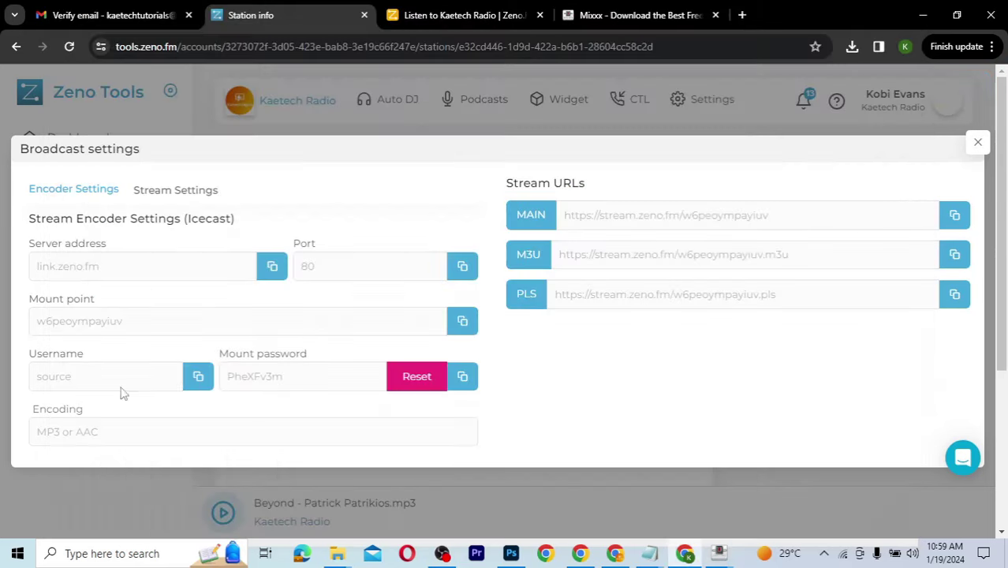
# Step: Copy Zeno's username and paste it as the Mixxx Login, source
pyautogui.click(198, 379)
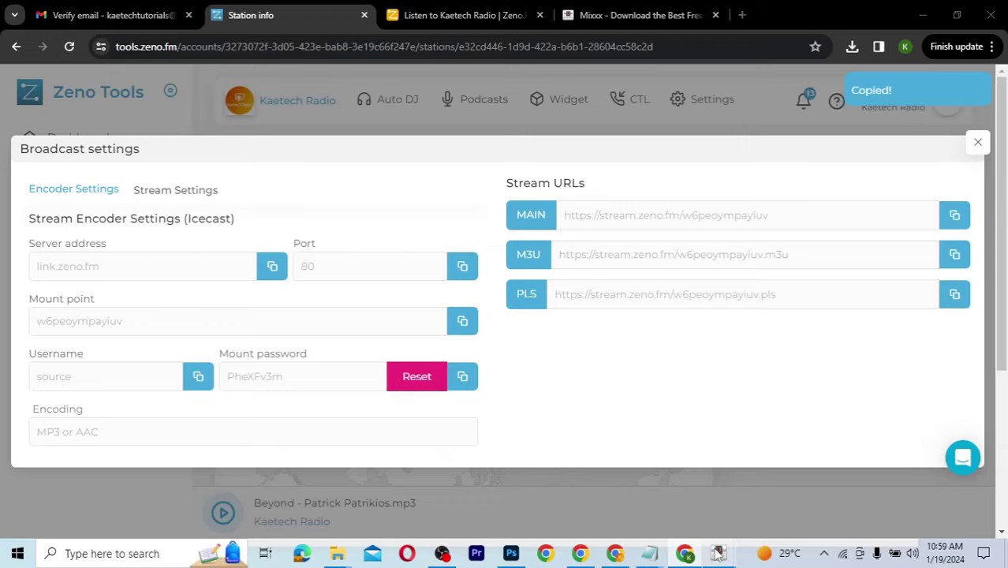
pyautogui.moveTo(718, 553)
pyautogui.click(798, 477)
pyautogui.click(516, 312)
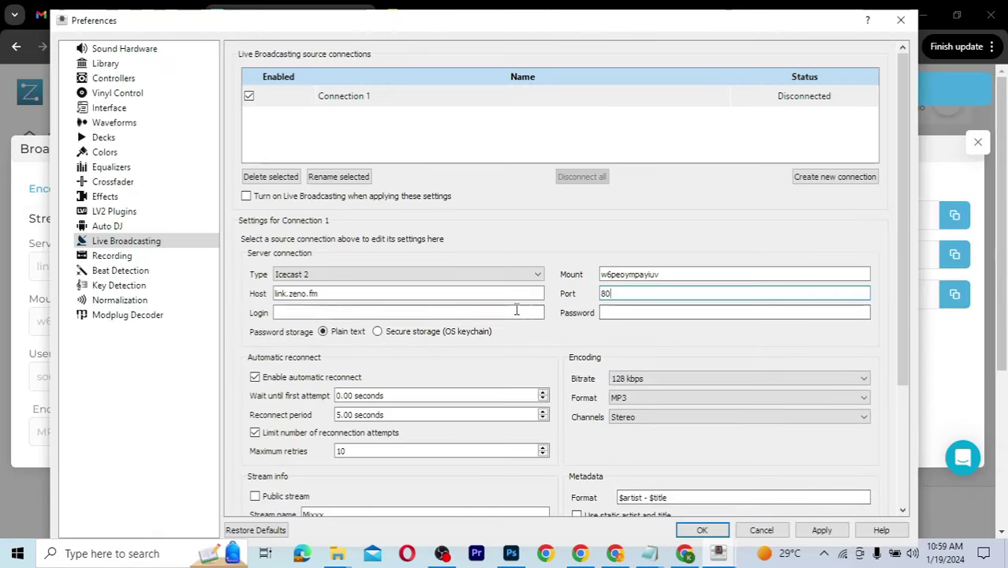
pyautogui.hotkey('ctrl', 'v')
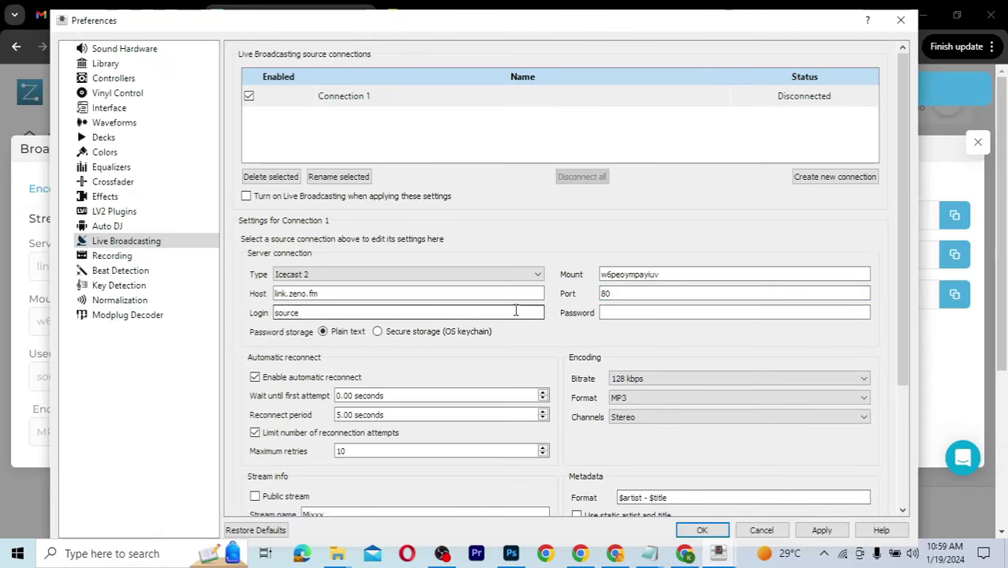
# Step: Copy Zeno's mount password into the Mixxx Password field
pyautogui.click(23, 353)
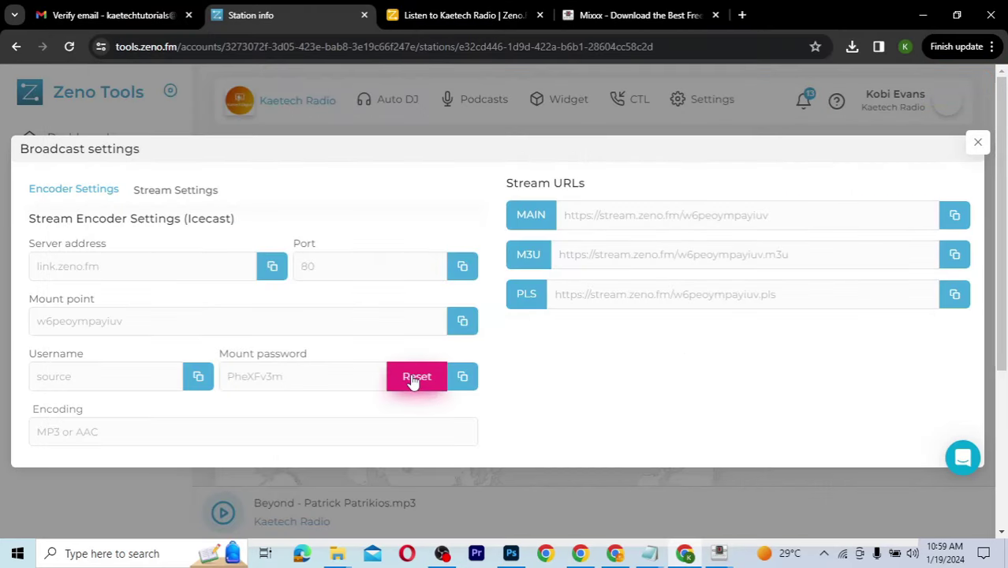
pyautogui.click(463, 377)
pyautogui.moveTo(714, 561)
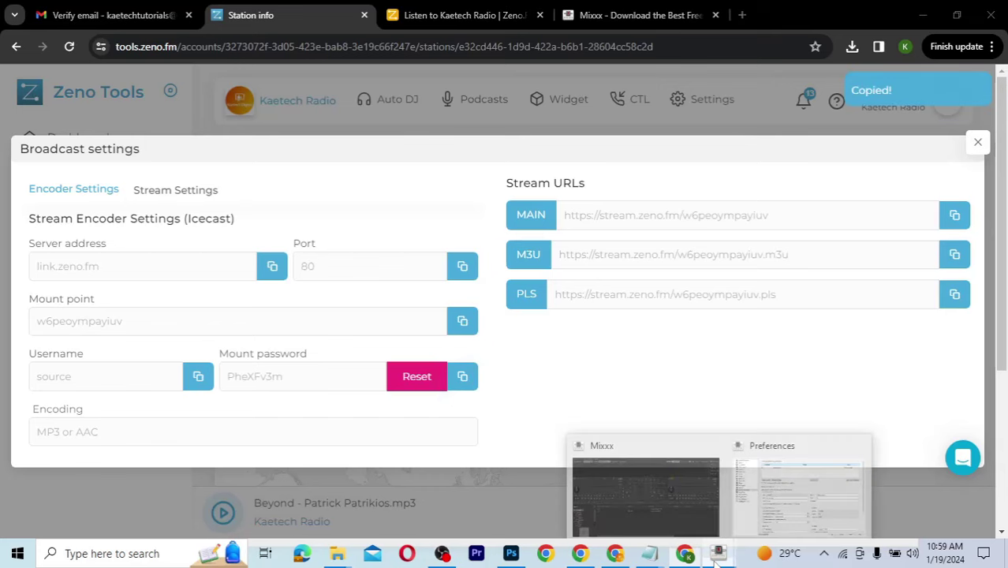
pyautogui.click(798, 495)
pyautogui.click(612, 313)
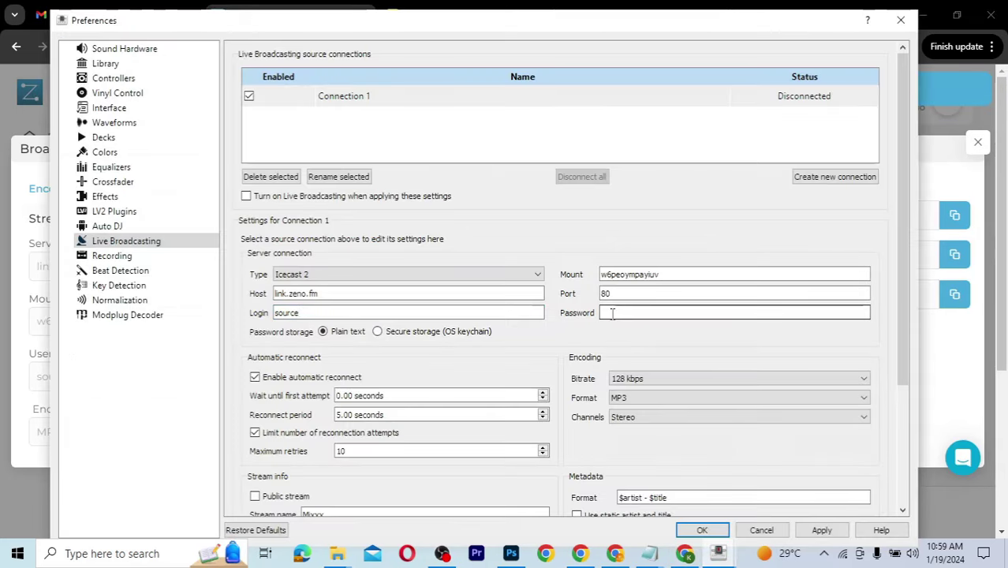
pyautogui.hotkey('ctrl', 'v')
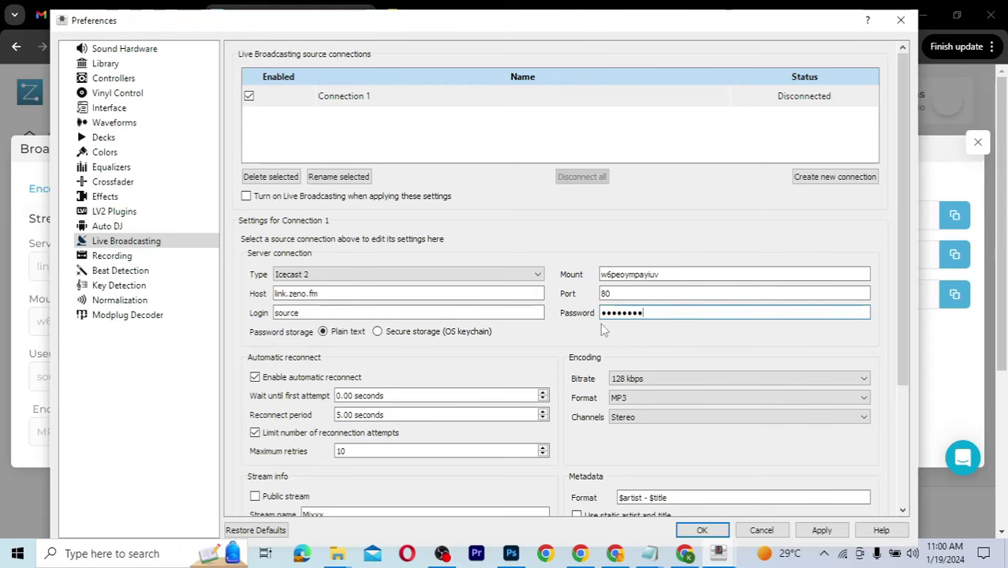
pyautogui.scroll(-3, 564, 347)
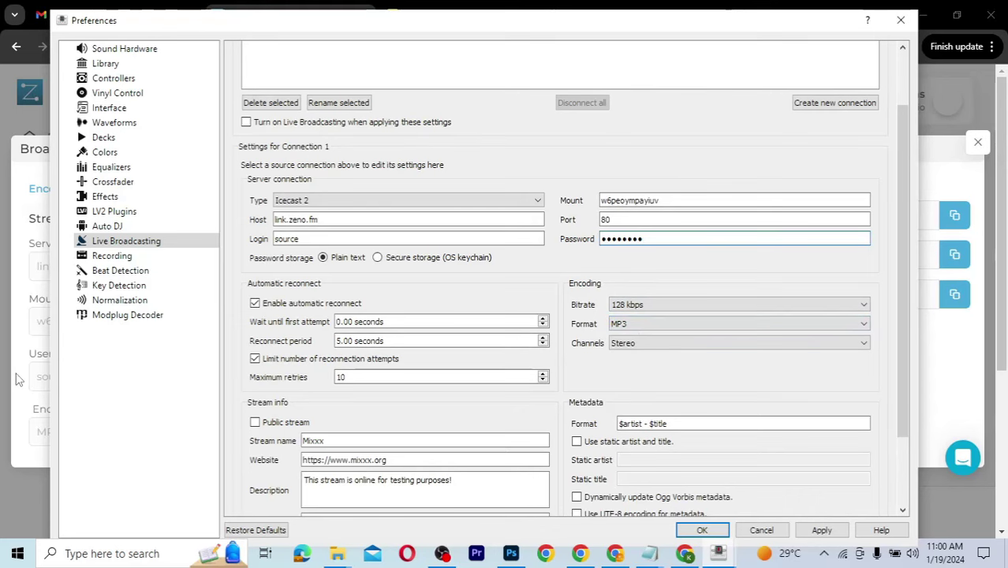
# Step: Rename the Mixxx stream from Mixxx to 'Kaetech Radio'
pyautogui.click(34, 382)
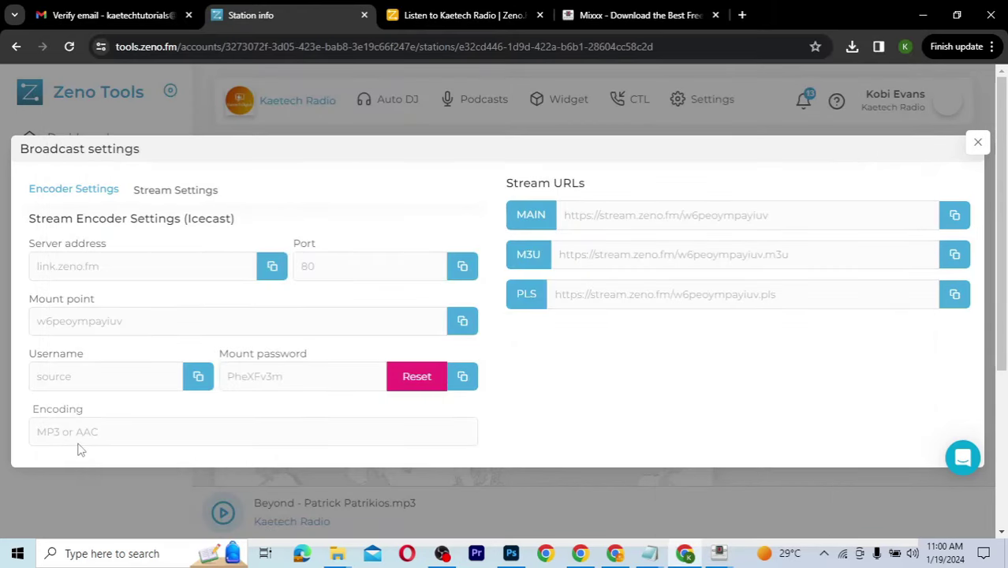
pyautogui.moveTo(721, 557)
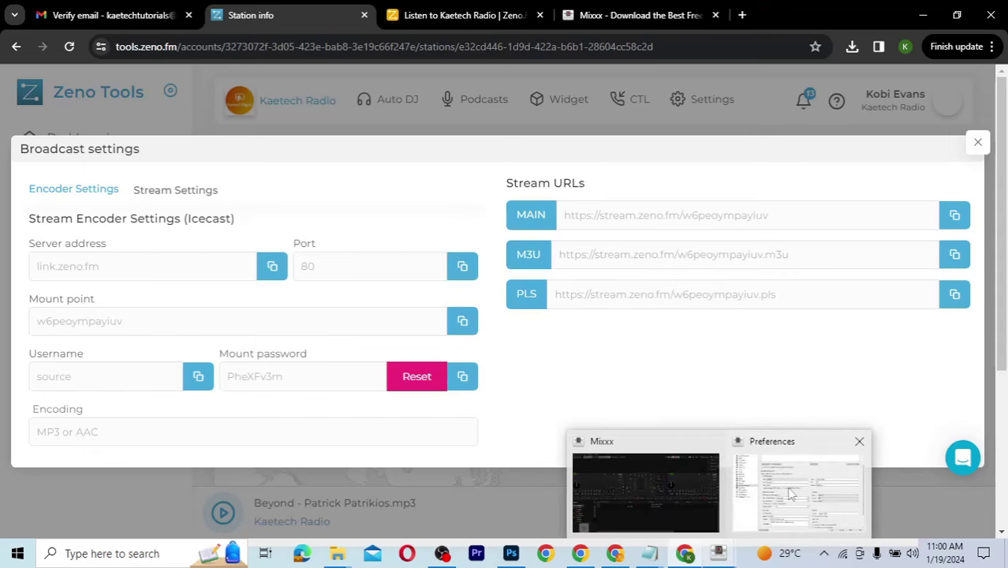
pyautogui.click(791, 494)
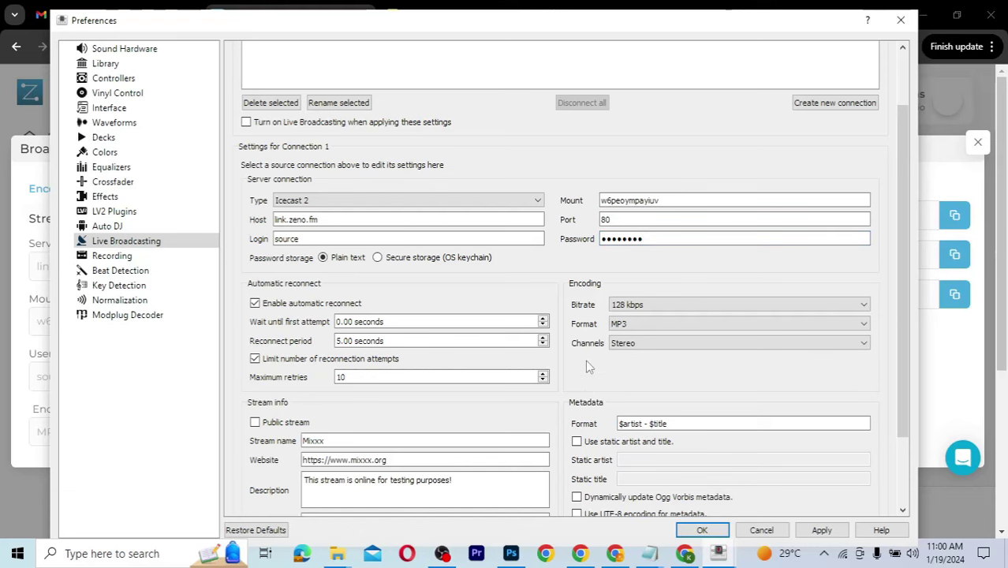
pyautogui.scroll(-2, 588, 367)
pyautogui.scroll(-1, 588, 365)
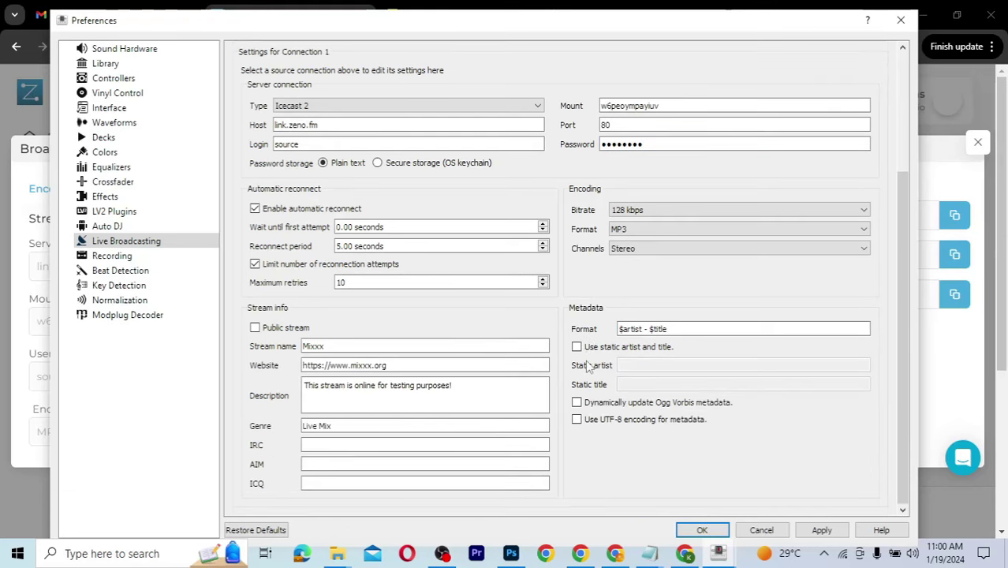
pyautogui.click(333, 346)
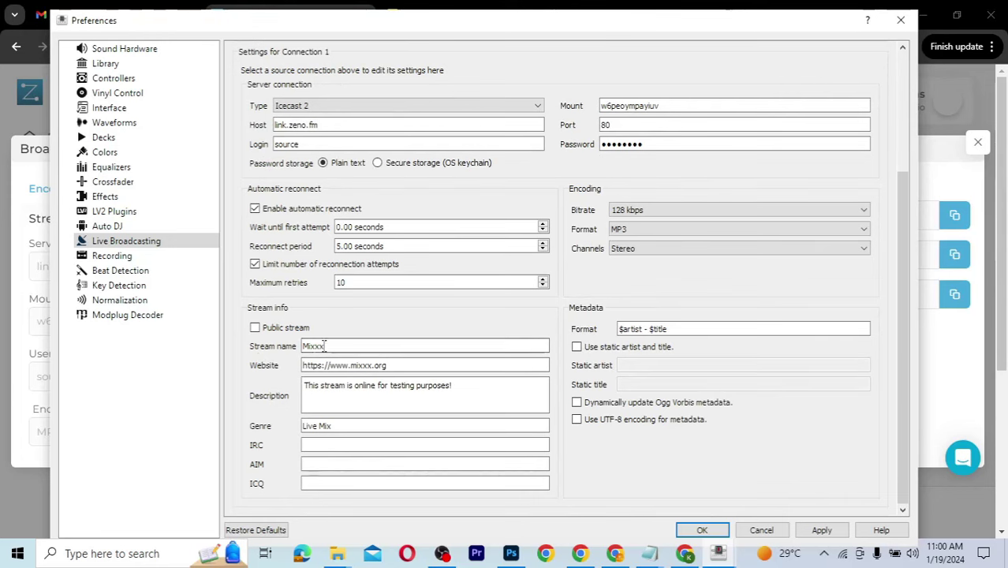
pyautogui.doubleClick(334, 346)
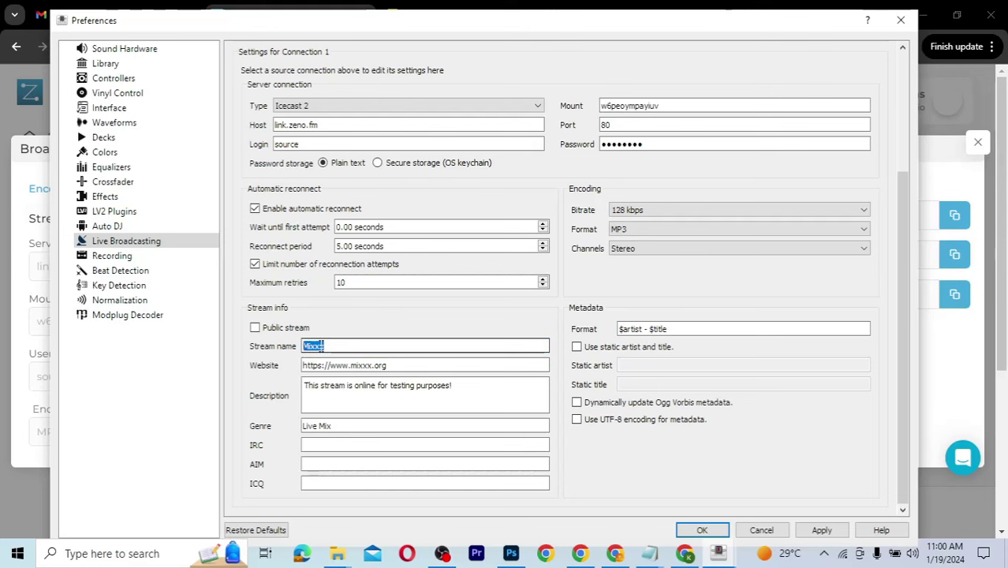
pyautogui.write('Kaetech Radio')
pyautogui.press('Tab')
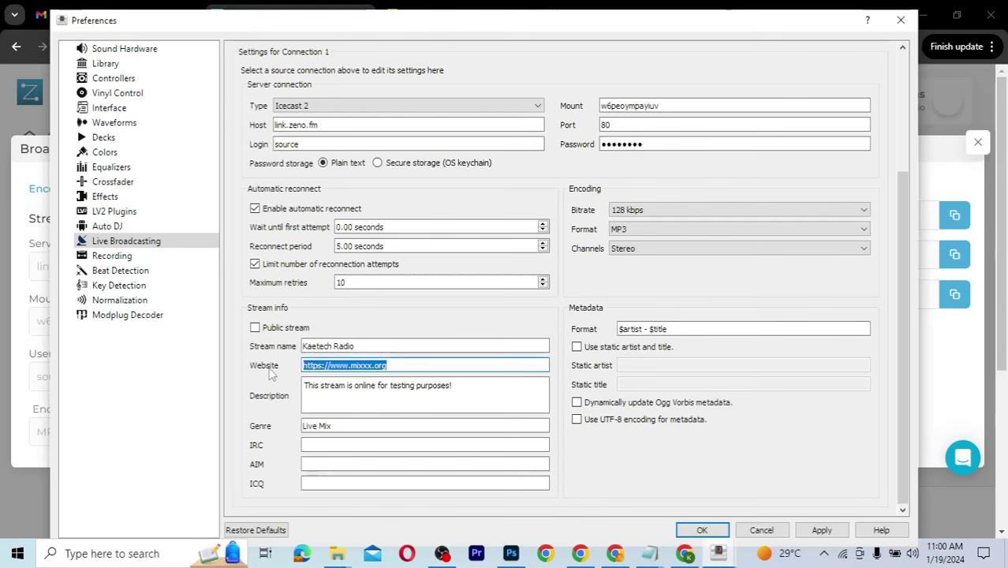
pyautogui.moveTo(405, 367); pyautogui.dragTo(332, 367)
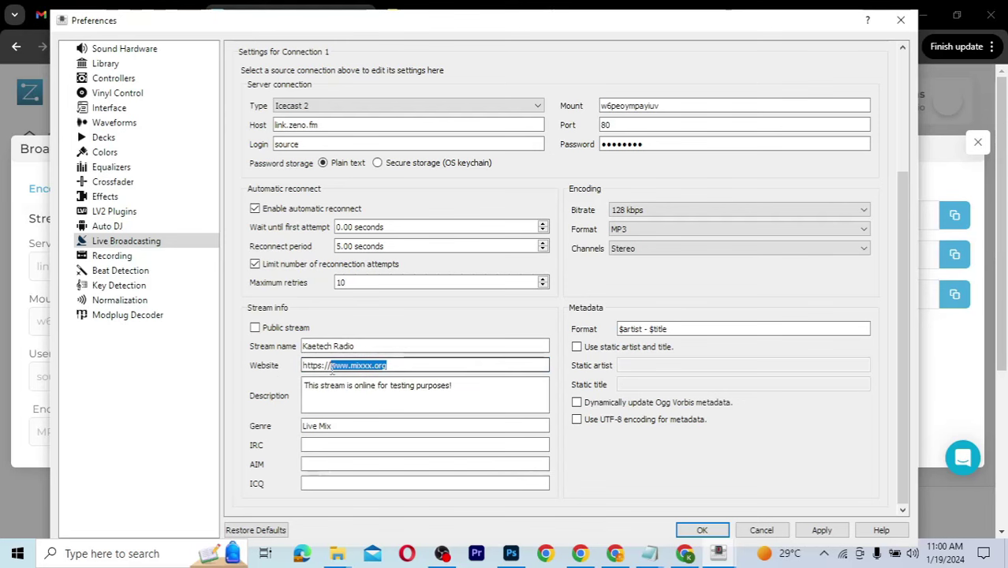
pyautogui.write('kaetech')
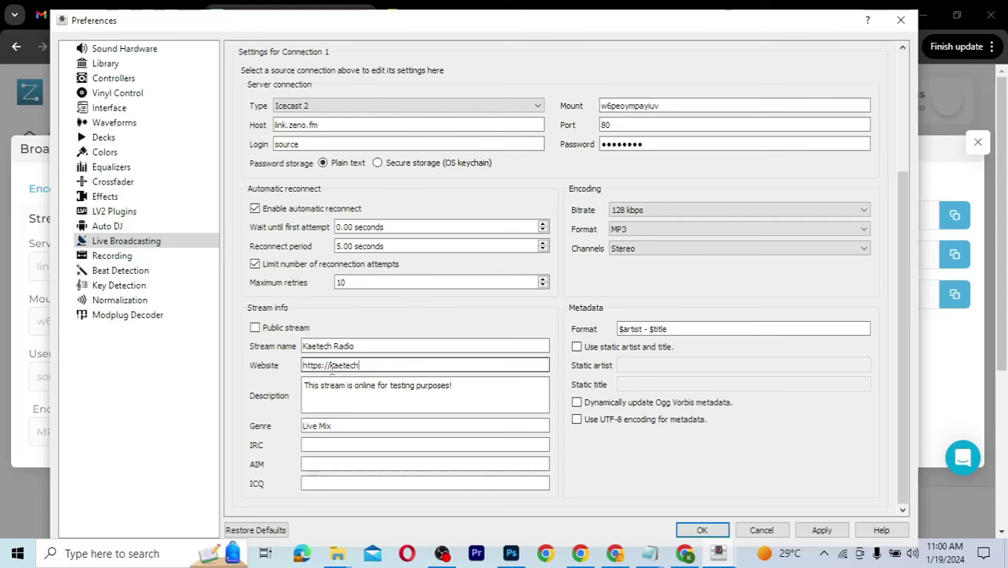
pyautogui.write('digital.com')
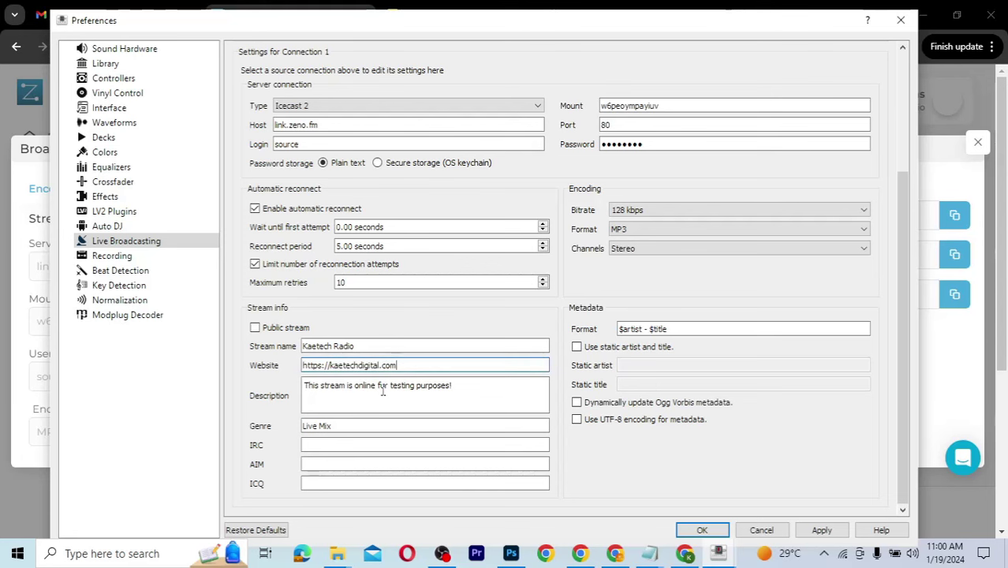
pyautogui.moveTo(465, 385); pyautogui.dragTo(303, 385)
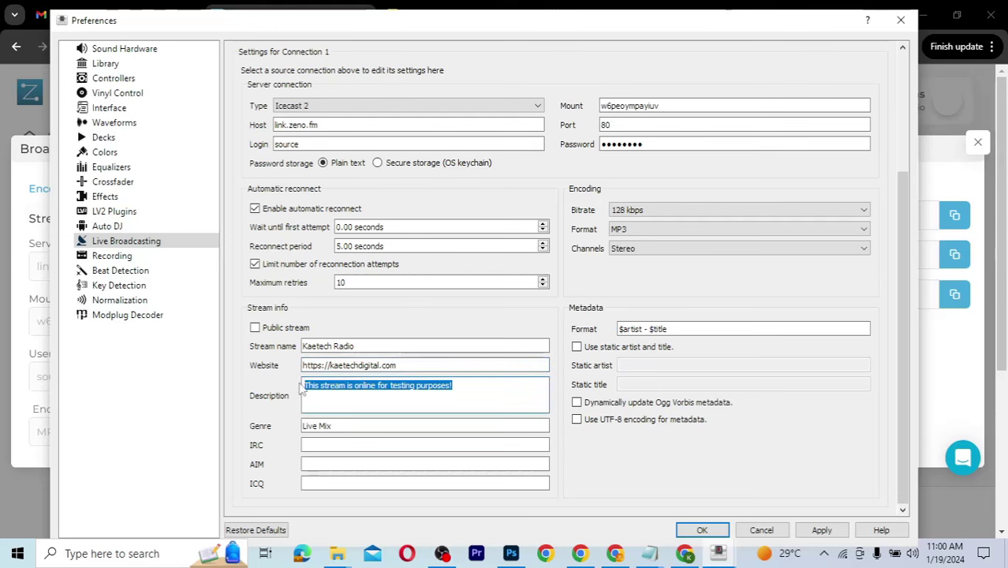
pyautogui.write('This ')
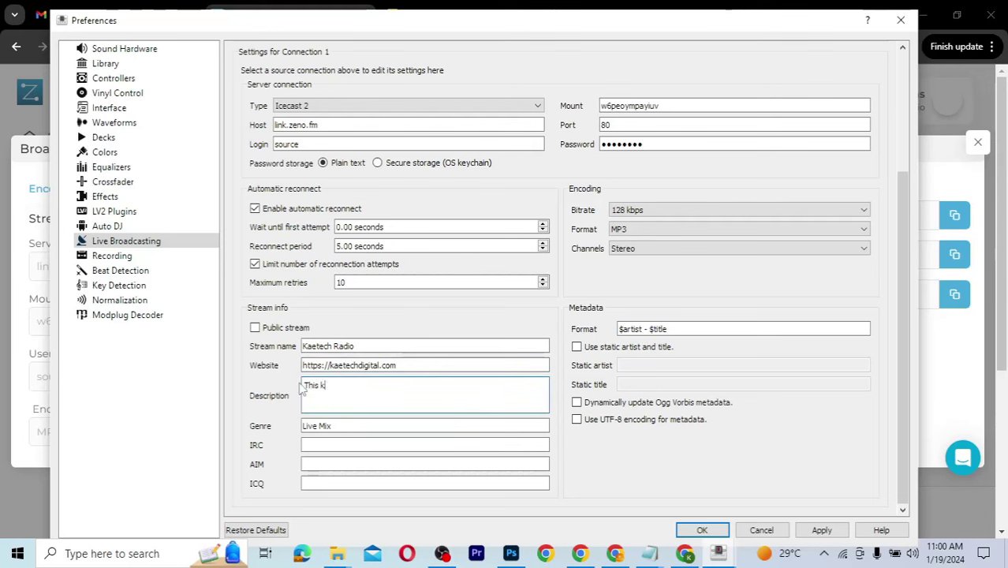
pyautogui.write('kaetech Radio')
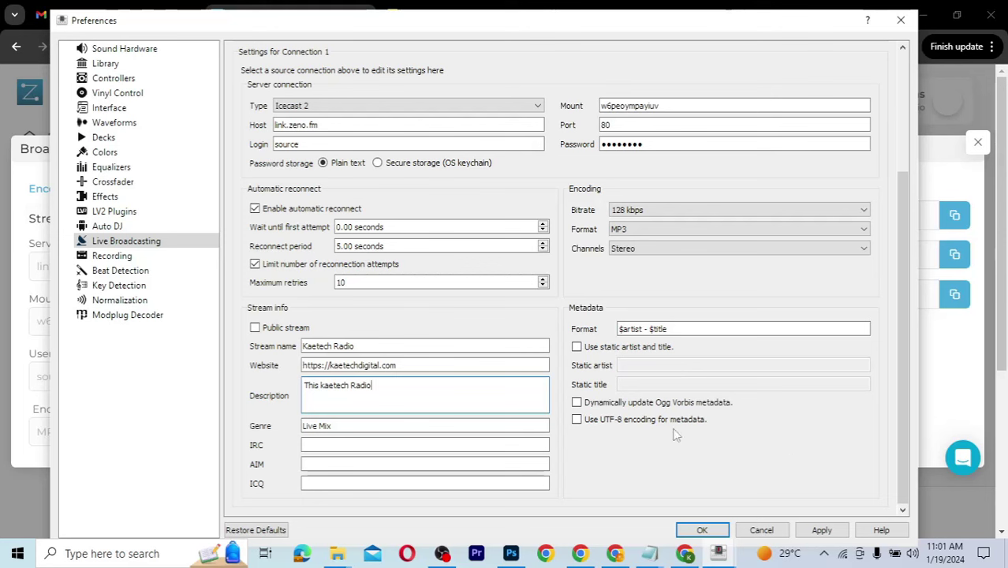
pyautogui.click(255, 327)
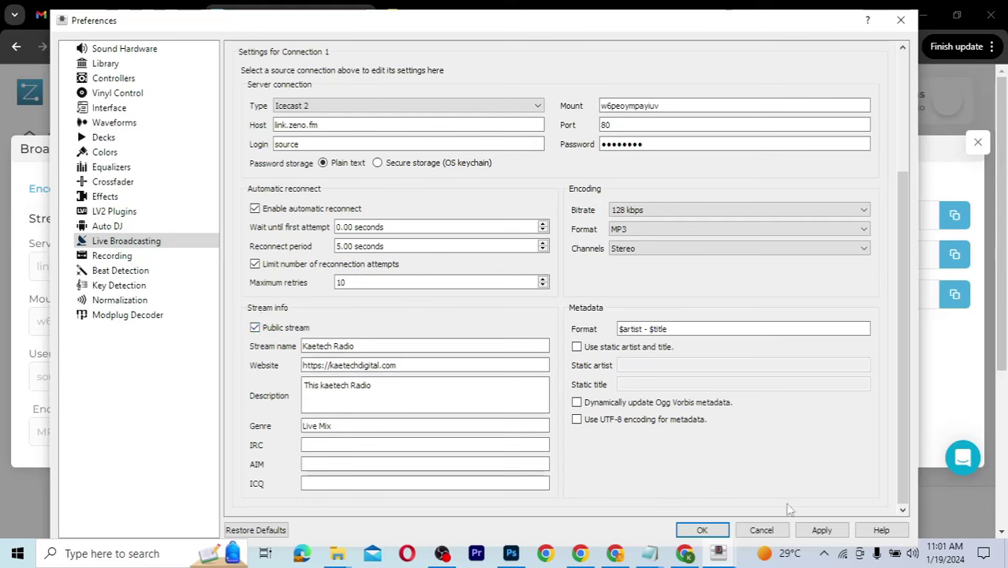
pyautogui.click(821, 533)
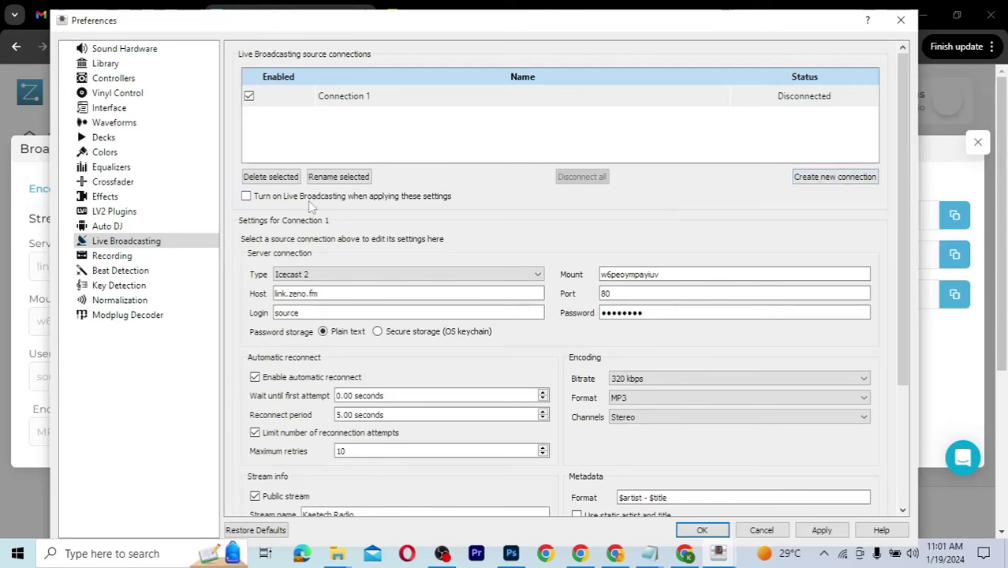
# Step: Enable 'Turn on Live Broadcasting when applying these settings', then apply and close Preferences
pyautogui.click(247, 196)
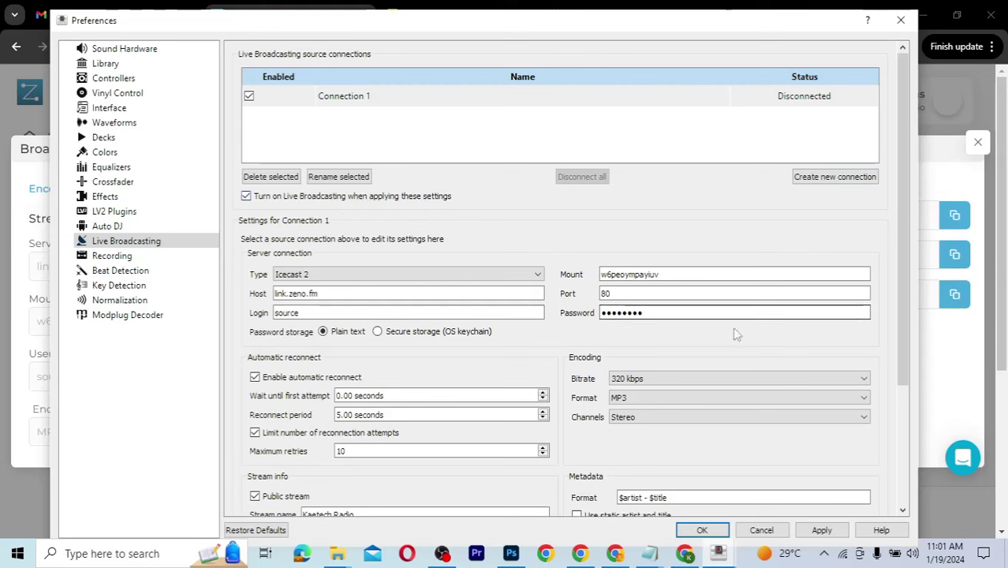
pyautogui.click(820, 529)
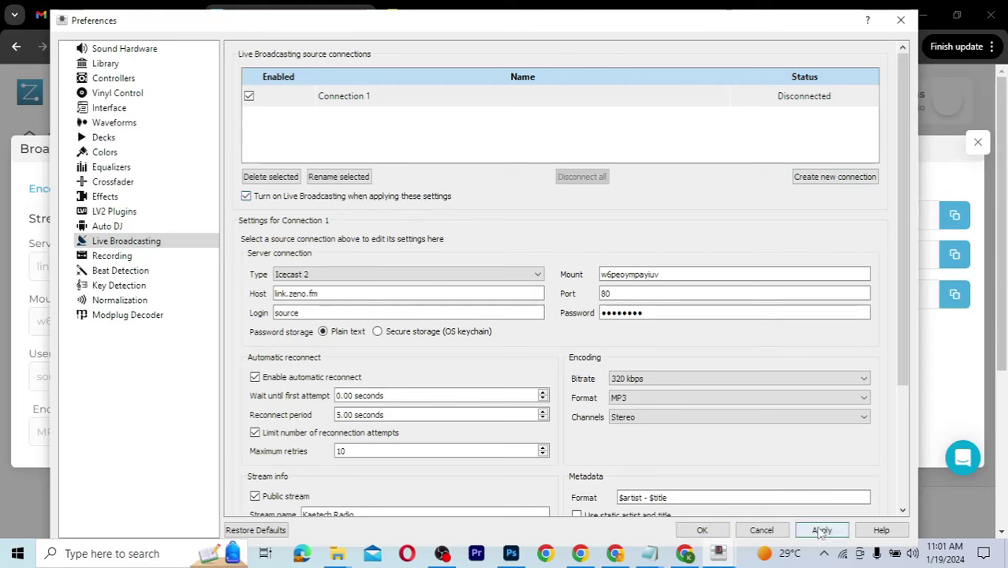
pyautogui.click(702, 530)
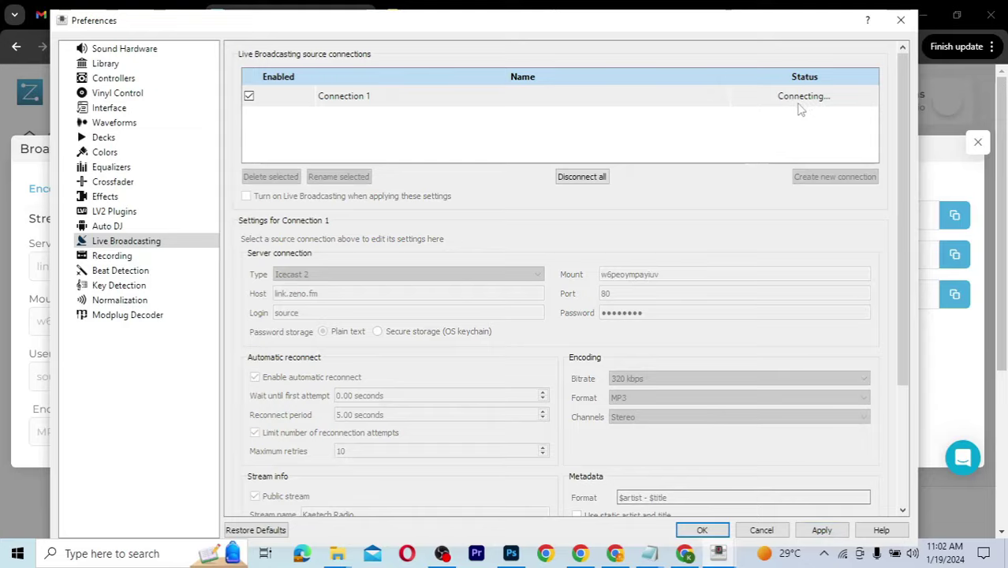
pyautogui.hotkey('alt', 'Tab')
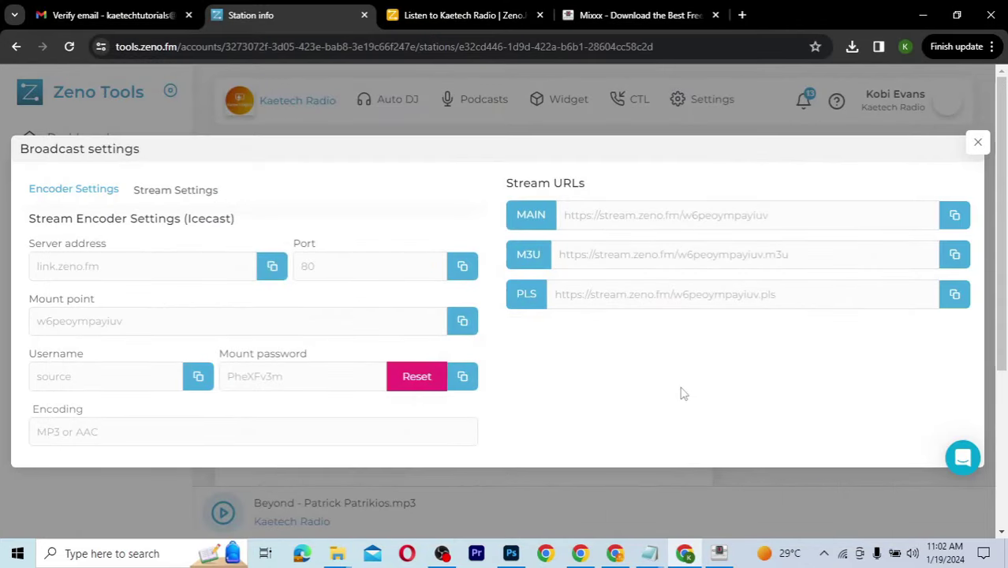
# Step: Start the Kaetech Radio stream with Listen Now on its Zeno.FM listen page
pyautogui.moveTo(719, 553)
pyautogui.click(720, 509)
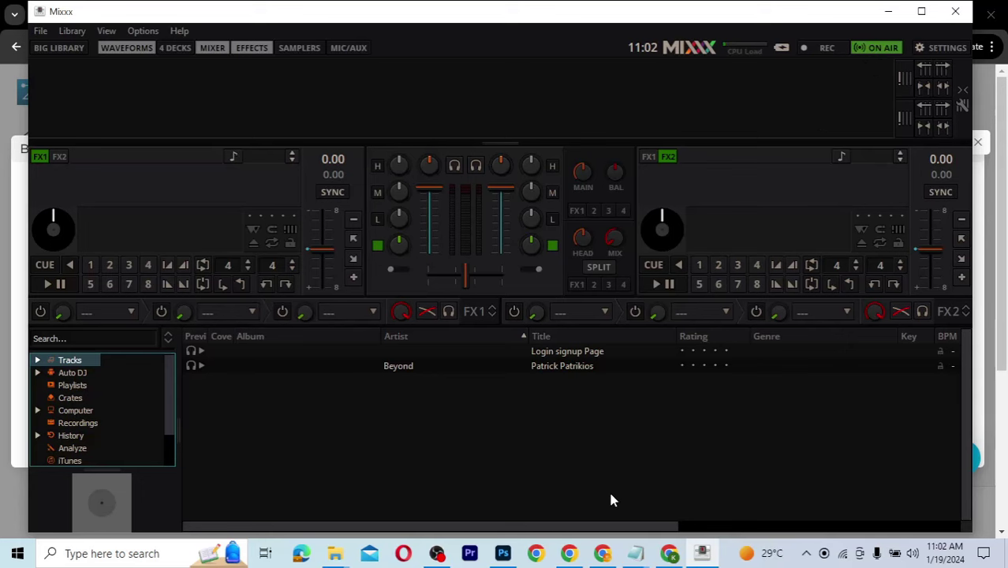
pyautogui.click(684, 553)
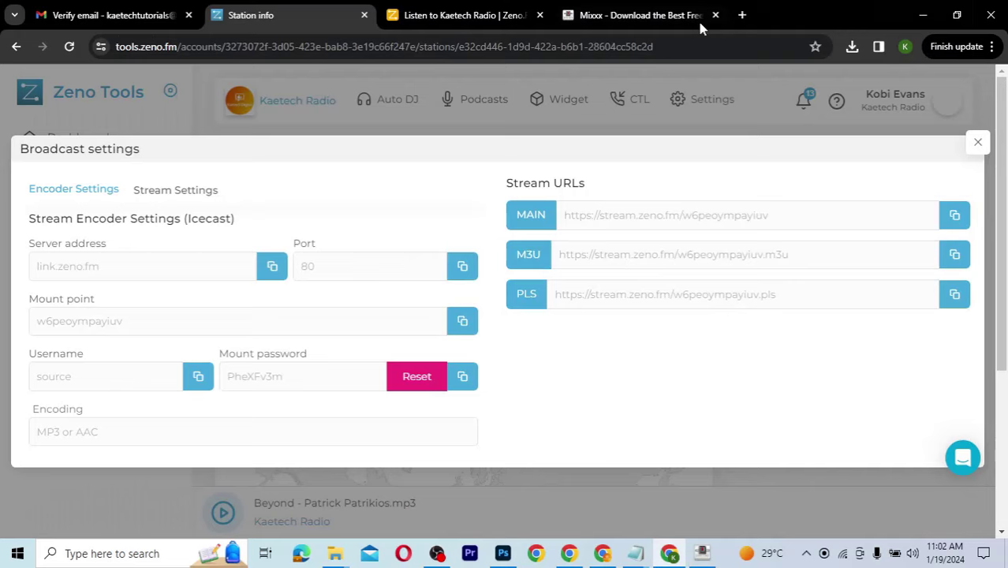
pyautogui.click(481, 18)
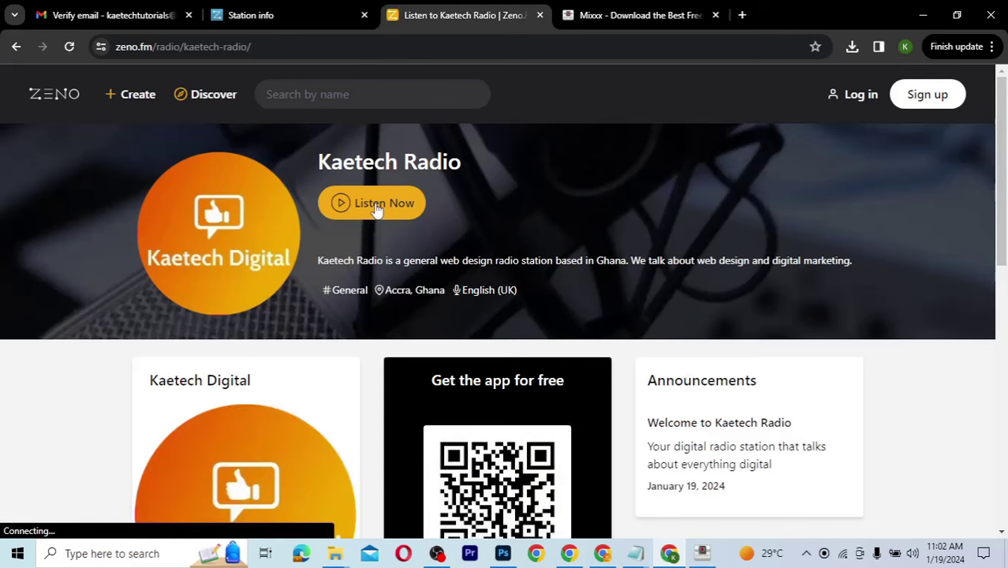
pyautogui.click(376, 204)
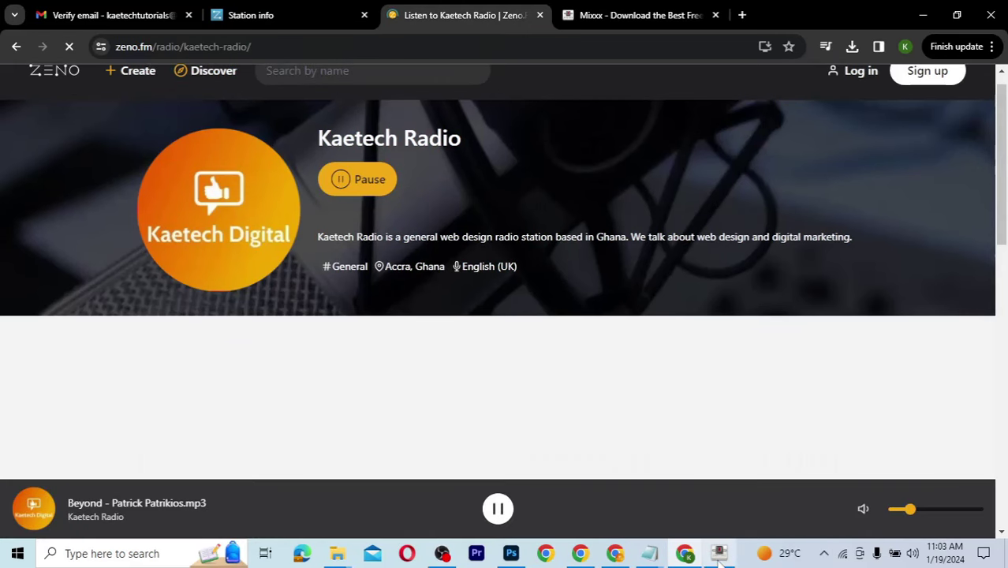
pyautogui.click(719, 556)
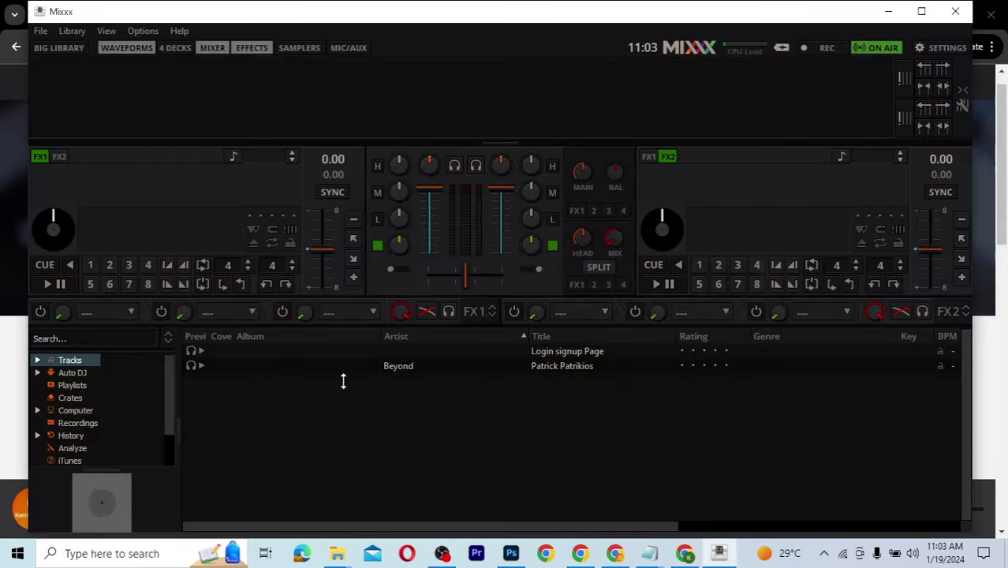
# Step: Preview the Login signup Page track, load it into deck 1 and play it on air
pyautogui.click(202, 352)
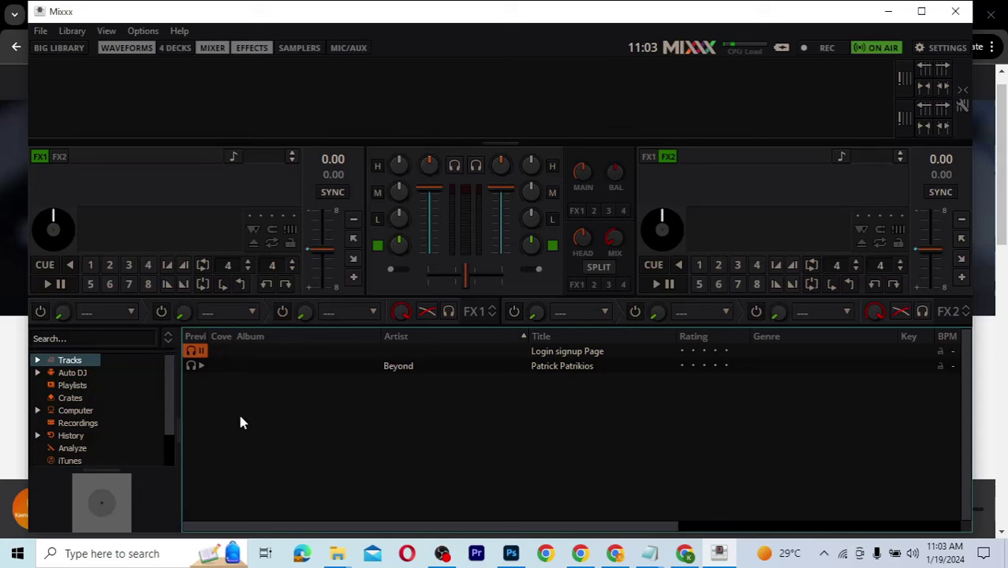
pyautogui.click(200, 353)
pyautogui.press('Down')
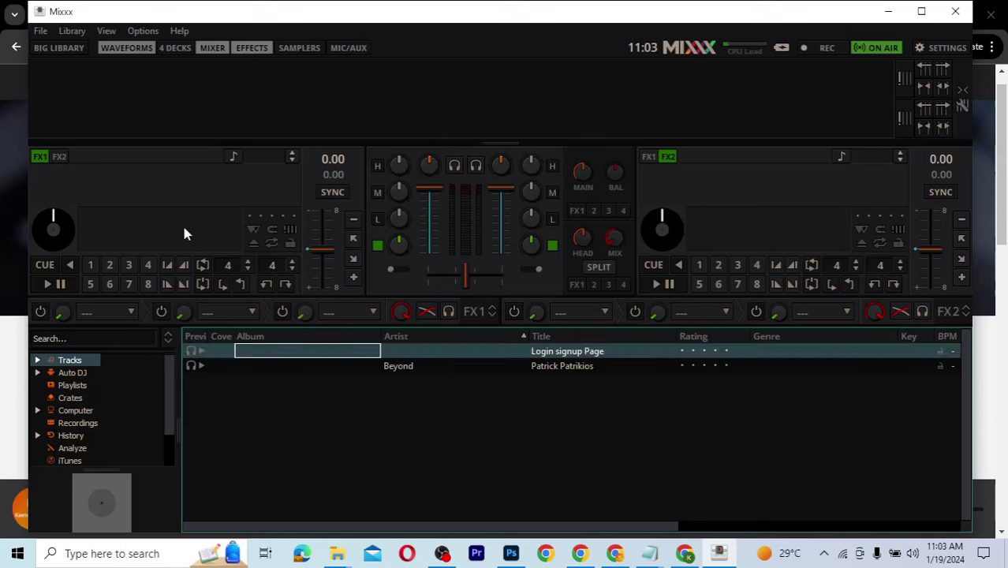
pyautogui.press('Return')
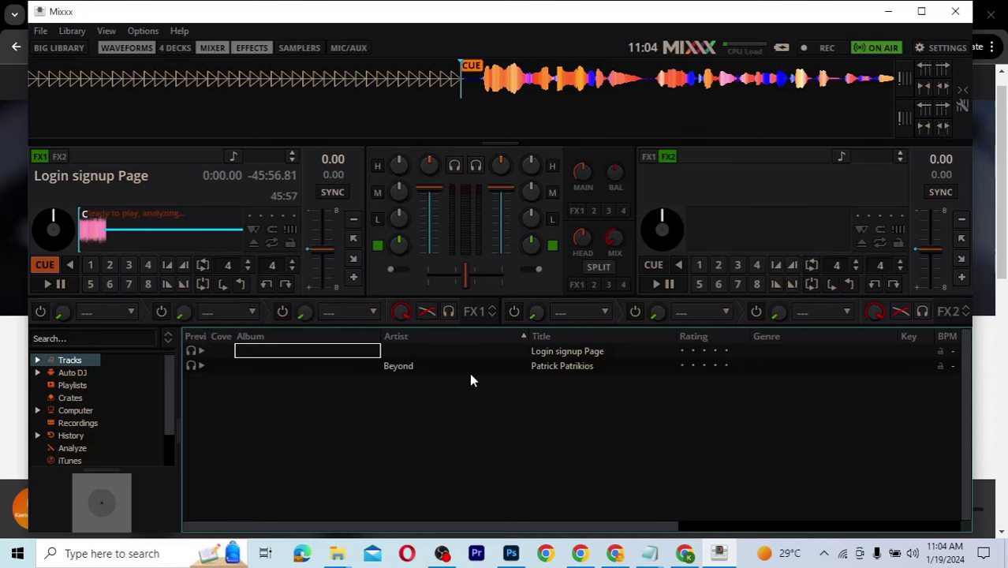
pyautogui.click(692, 554)
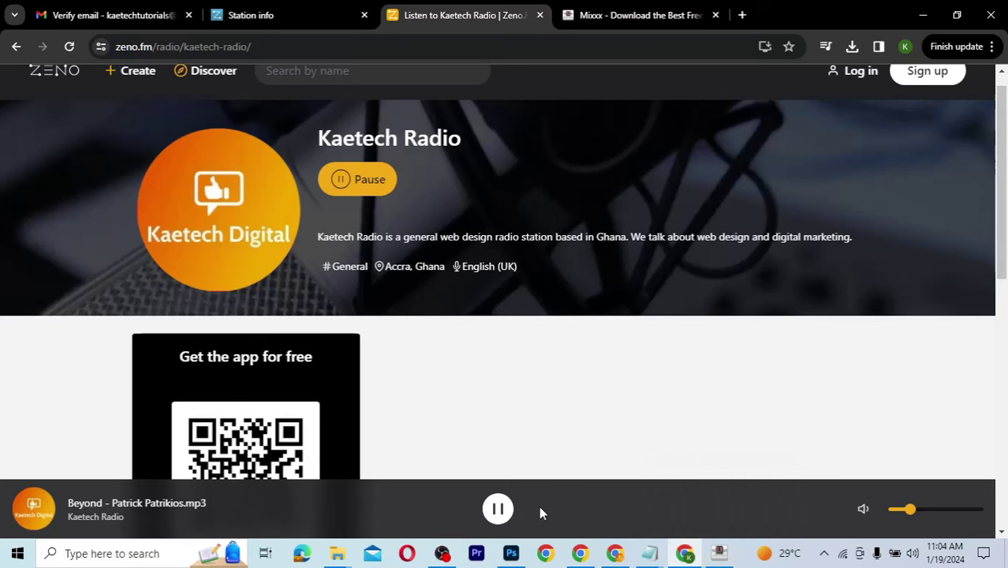
pyautogui.click(721, 554)
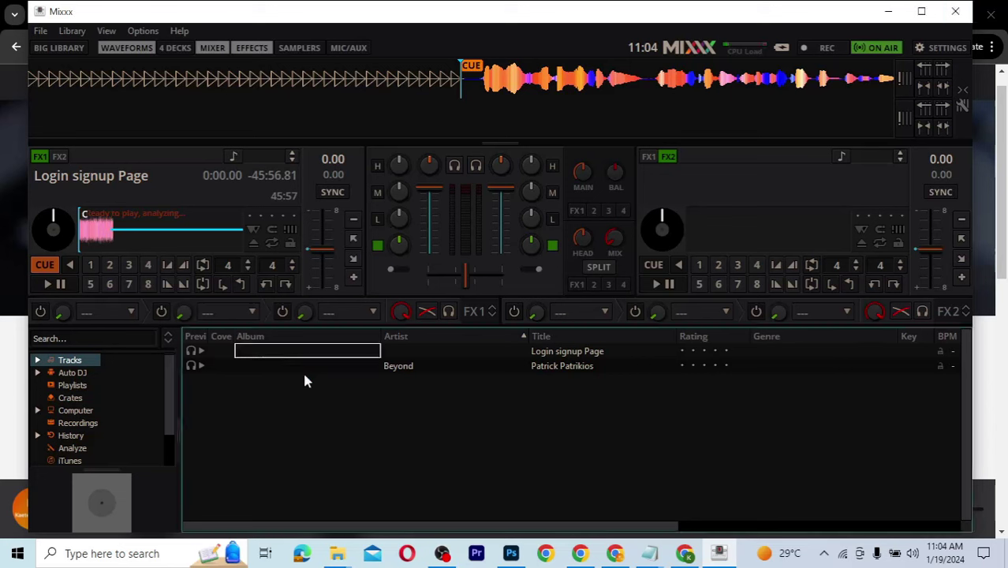
pyautogui.click(66, 282)
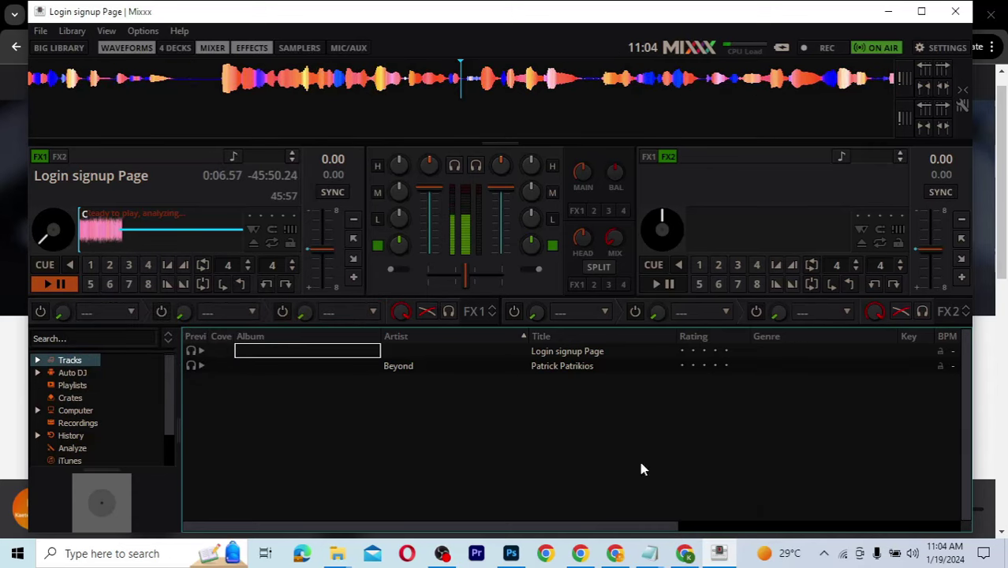
pyautogui.click(685, 554)
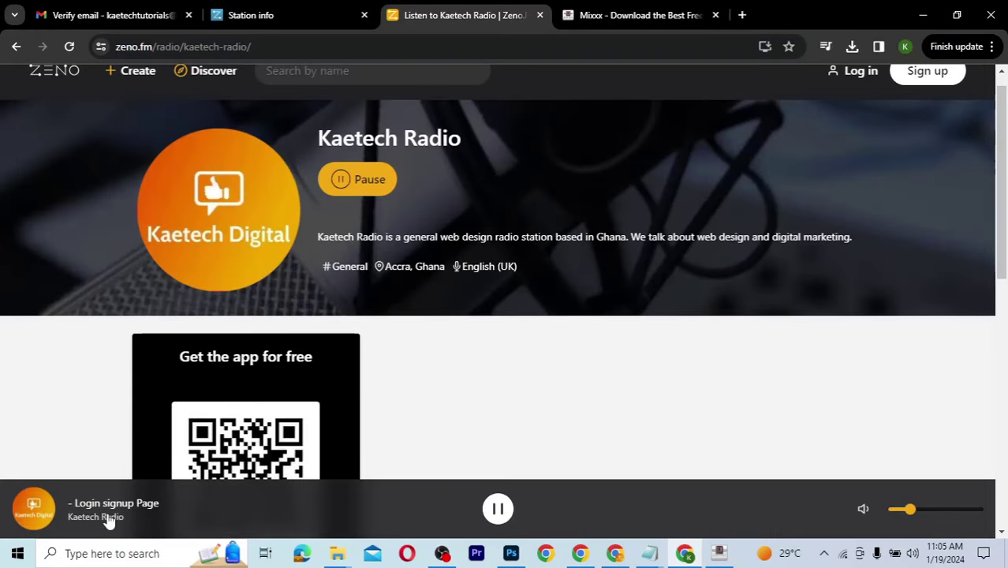
# Step: Pause the Zeno.FM player once it shows Login signup Page streaming, then return to Mixxx
pyautogui.click(680, 553)
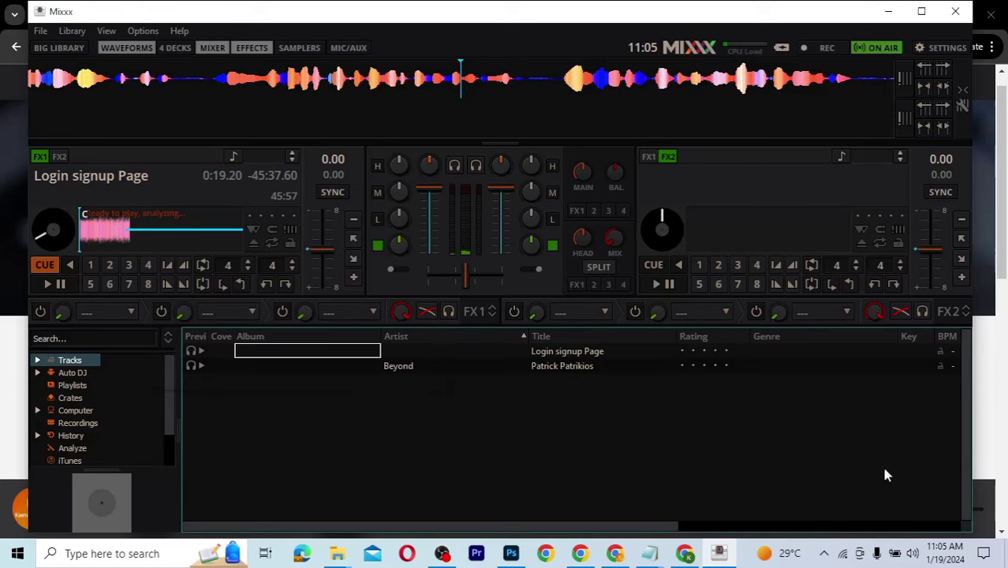
pyautogui.click(983, 411)
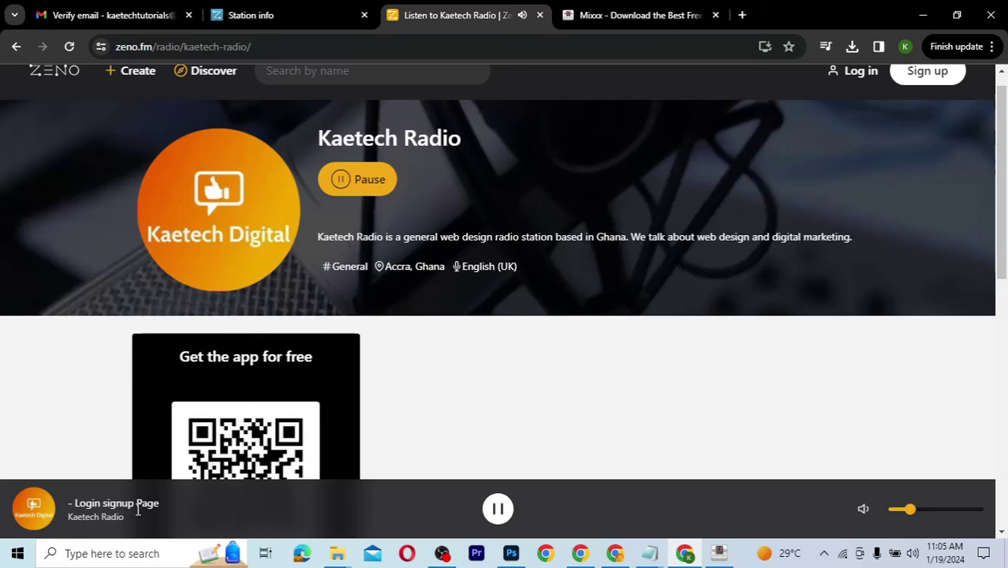
pyautogui.click(498, 509)
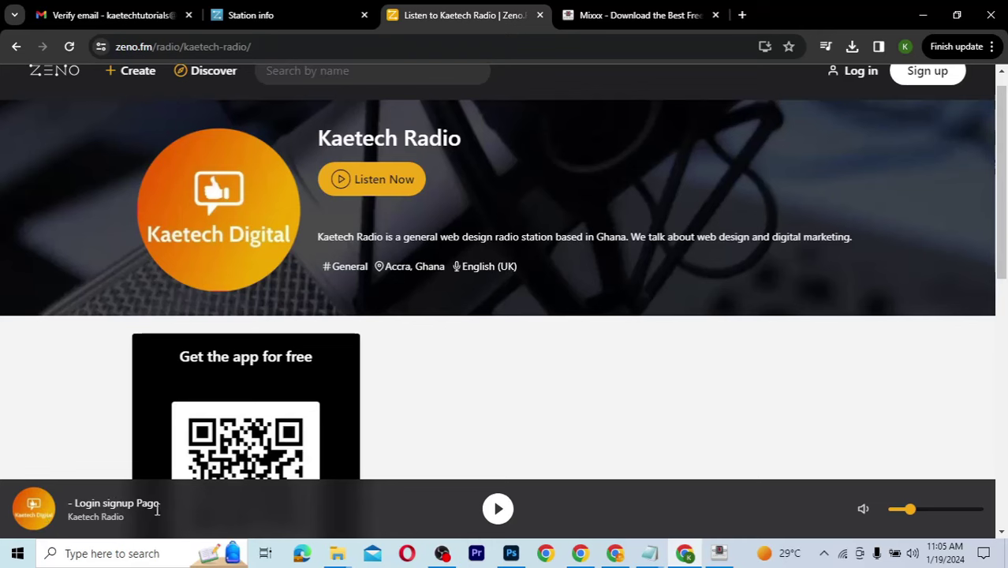
pyautogui.click(719, 554)
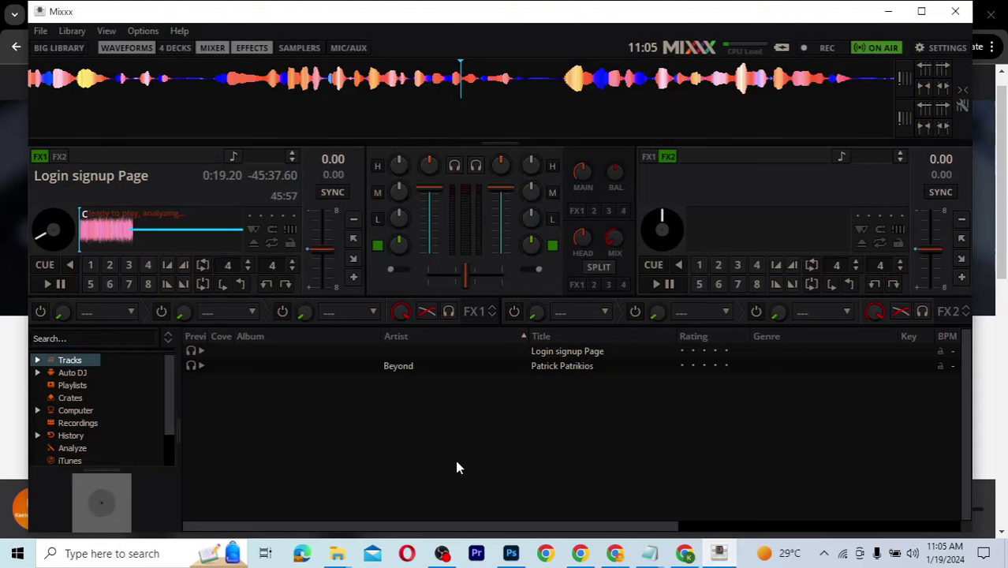
# Step: Open Mixxx's Sound Hardware input assignments, keeping Vinyl Control 1 on the microphone device
pyautogui.click(146, 36)
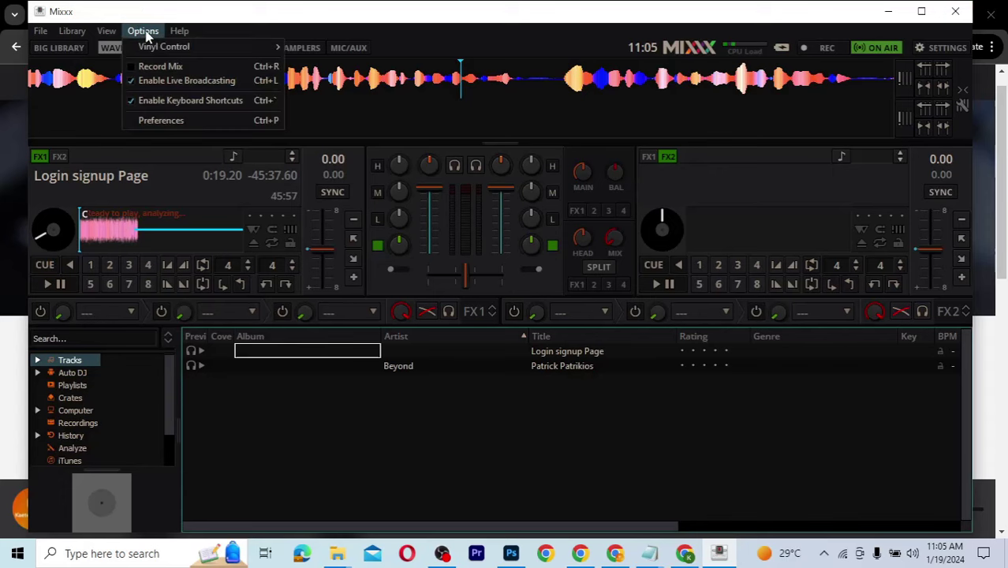
pyautogui.click(162, 121)
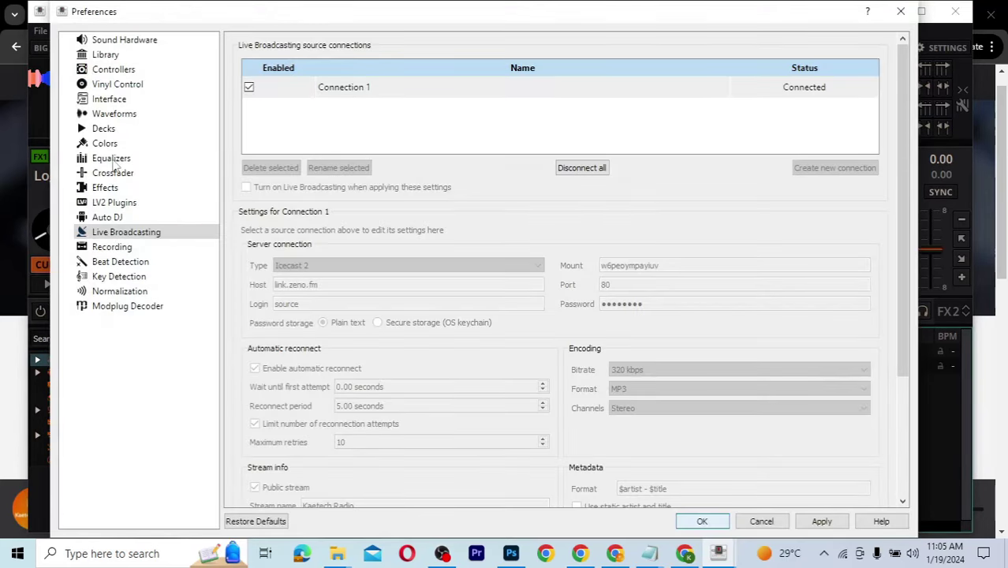
pyautogui.click(123, 42)
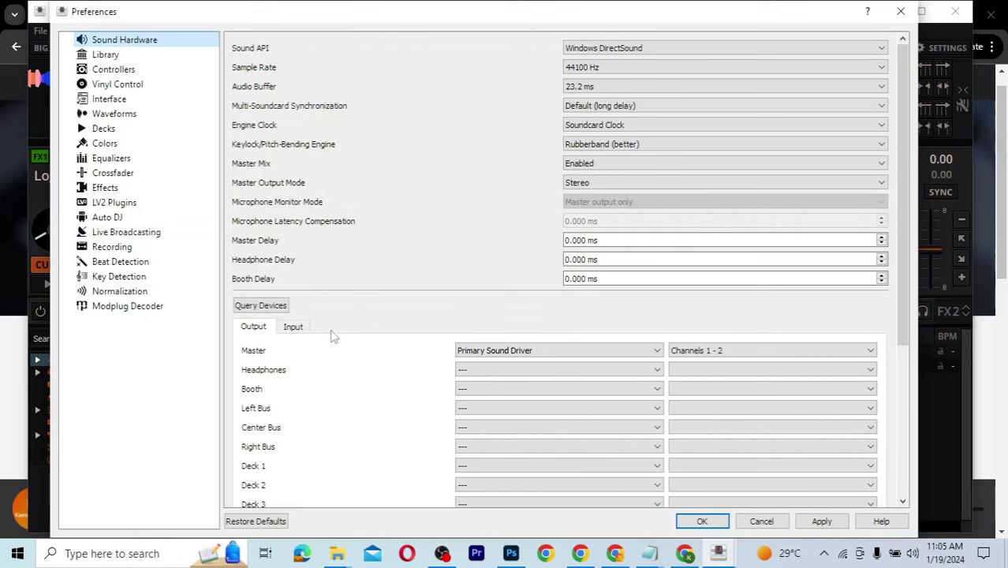
pyautogui.click(303, 330)
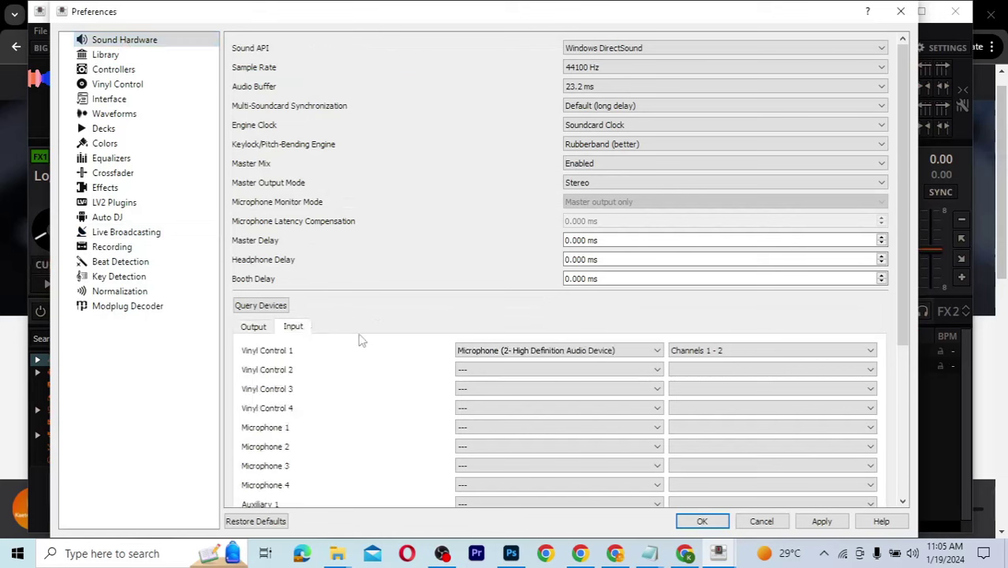
pyautogui.click(581, 351)
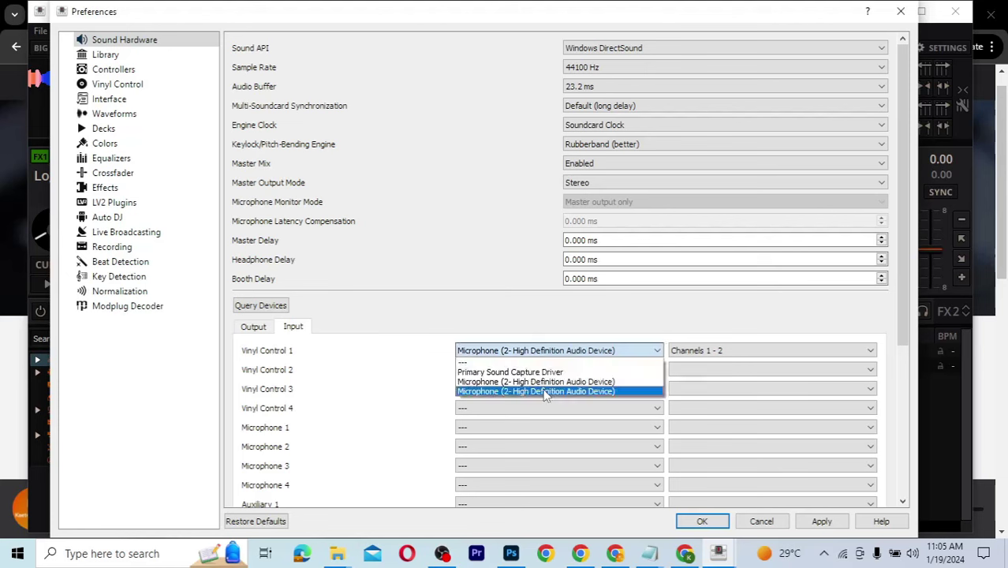
pyautogui.click(545, 392)
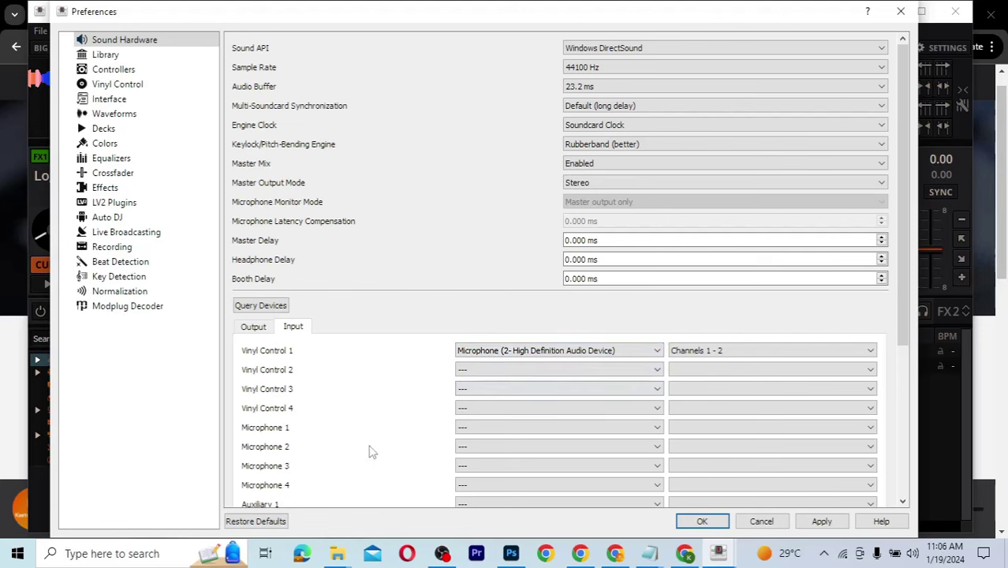
# Step: Assign the High Definition Audio microphone to Microphone 1 and save with OK
pyautogui.scroll(-3, 363, 445)
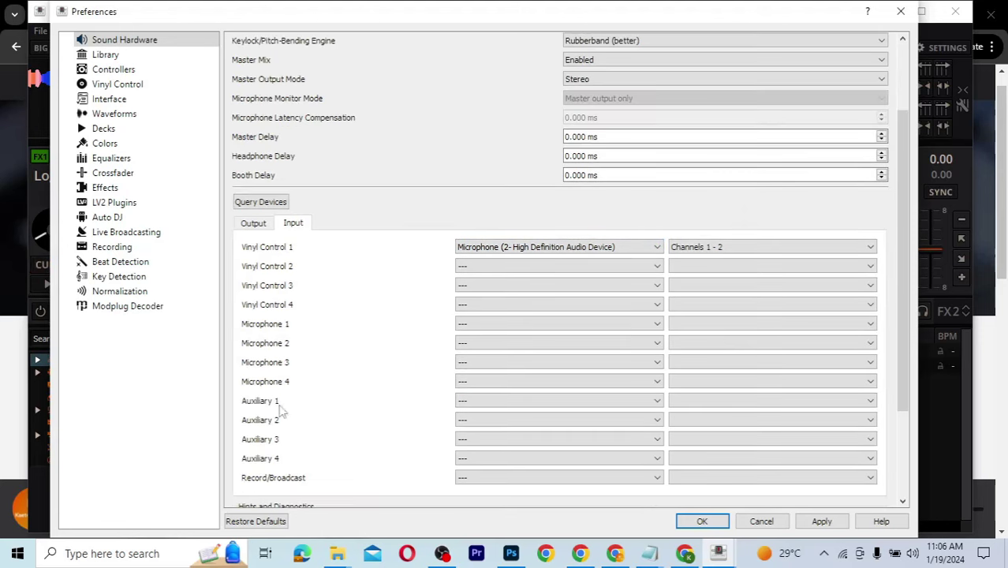
pyautogui.click(517, 331)
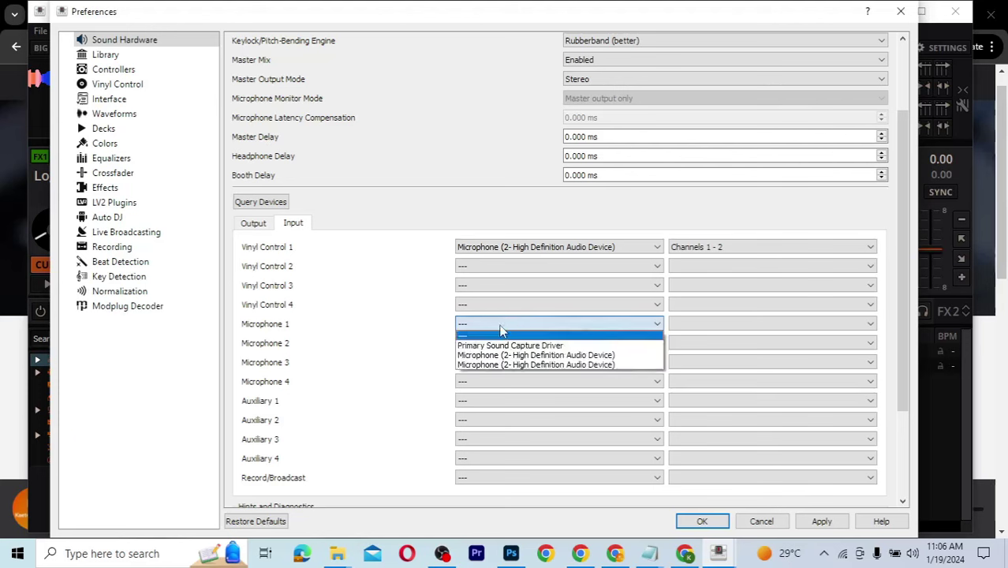
pyautogui.click(502, 357)
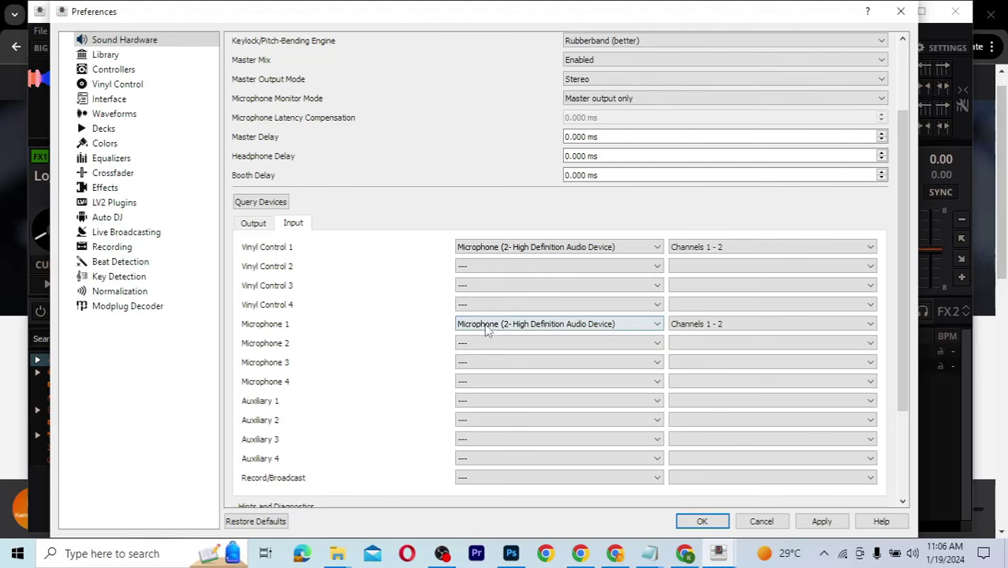
pyautogui.click(511, 249)
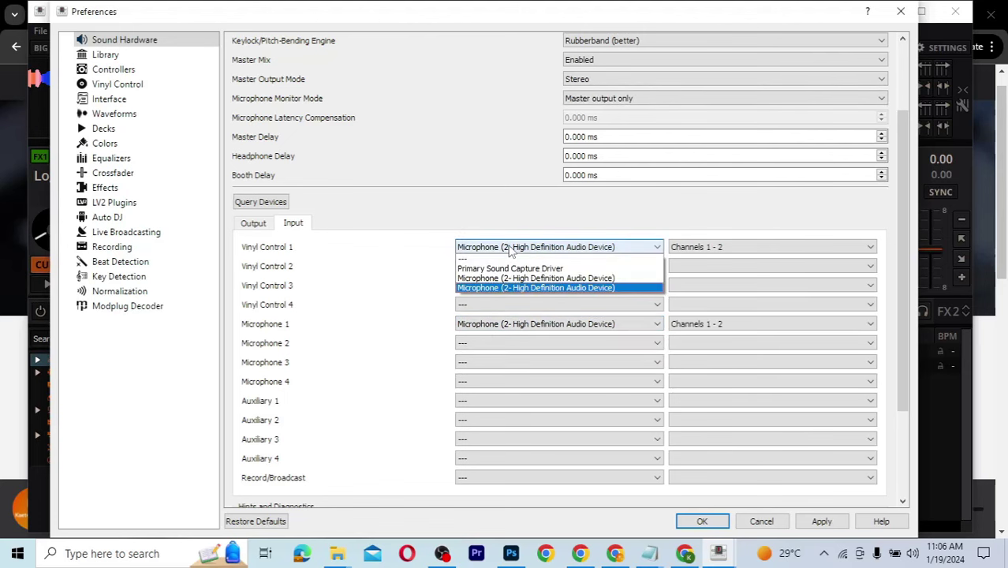
pyautogui.click(510, 249)
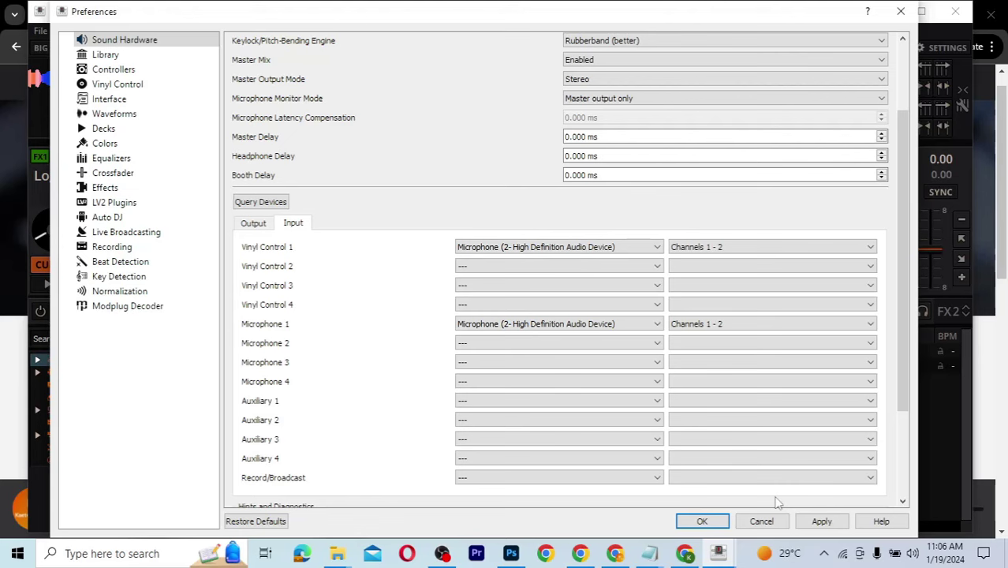
pyautogui.click(703, 523)
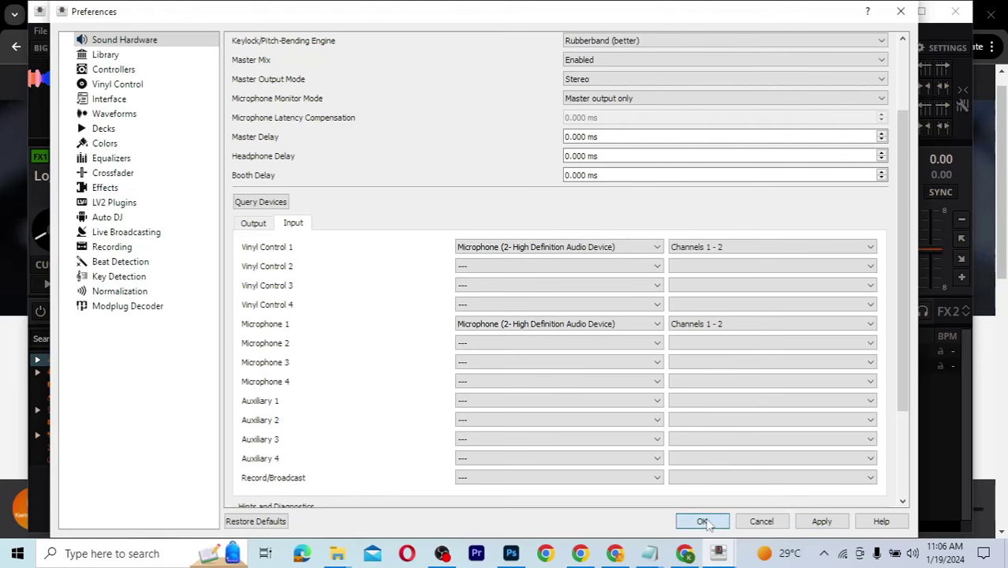